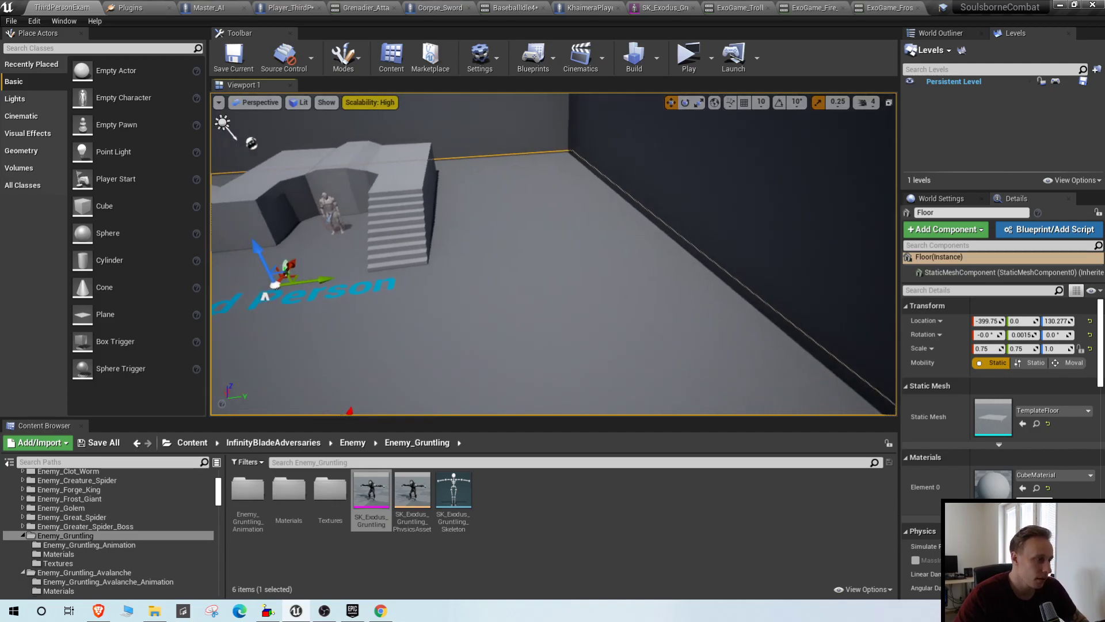
- Look over the third-person level from several sides, including the stairs, the ramp structure and the placed characters
right_drag(613, 262, 834, 279)
right_drag(553, 254, 852, 288)
key(s)
key(w)
key(w)
key(s)
right_drag(512, 307, 577, 311)
click(566, 176)
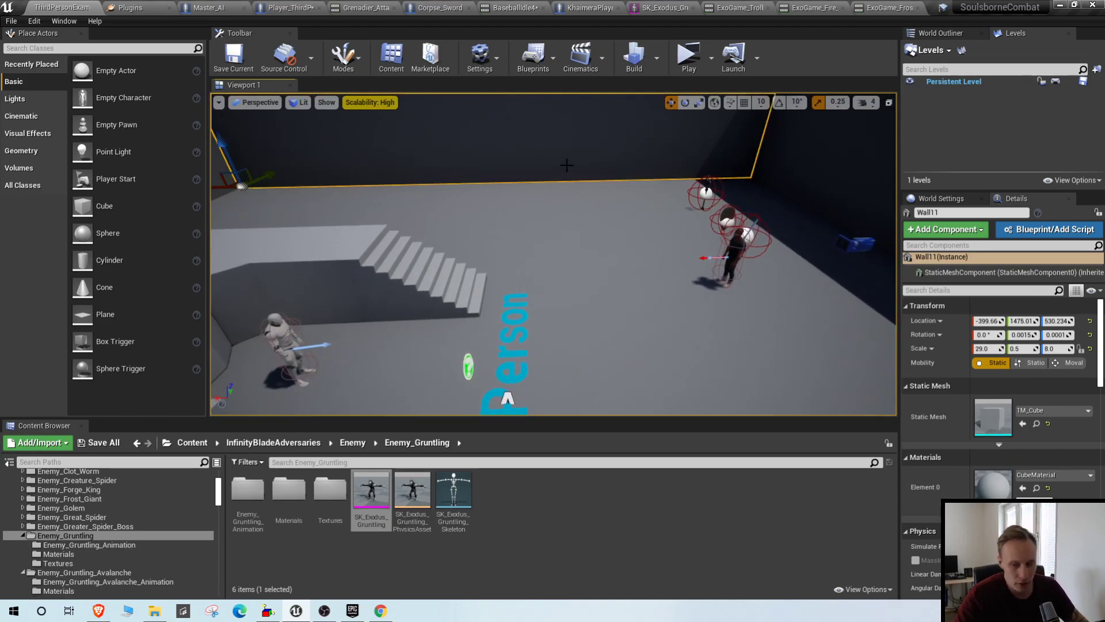
right_drag(617, 223, 259, 190)
key(d)
mouse_move(612, 247)
right_down()
mouse_move(576, 305)
mouse_move(612, 247)
right_up()
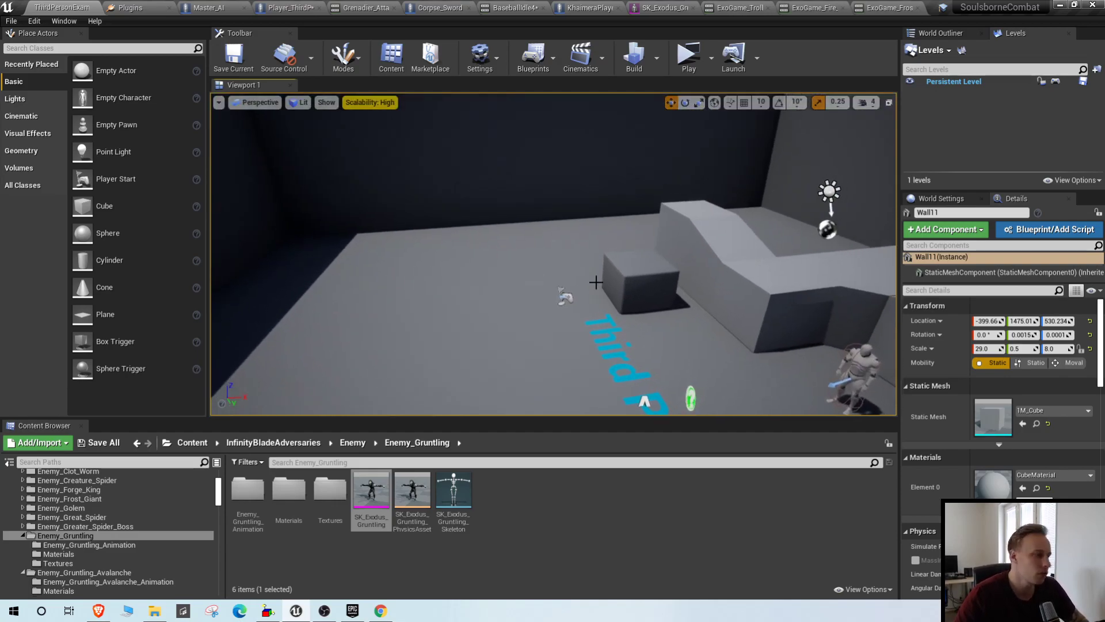
right_drag(456, 403, 541, 411)
key(s)
right_drag(505, 282, 570, 288)
key(w)
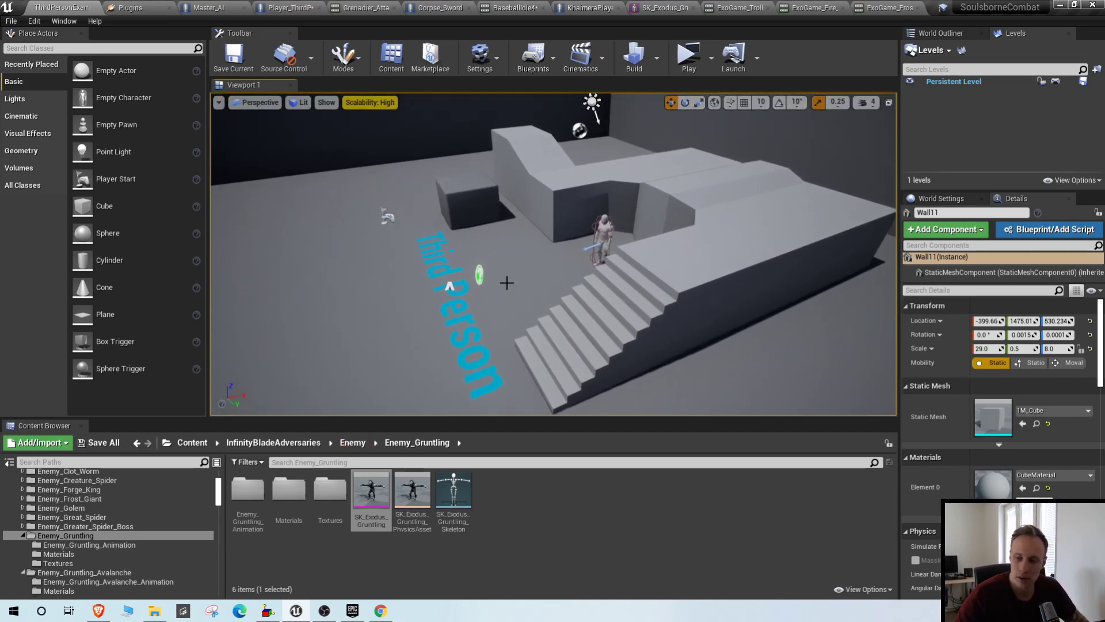
- Check the Paragon: Minions page in the Epic Games Launcher and view the characters placed in the Unreal level
click(353, 609)
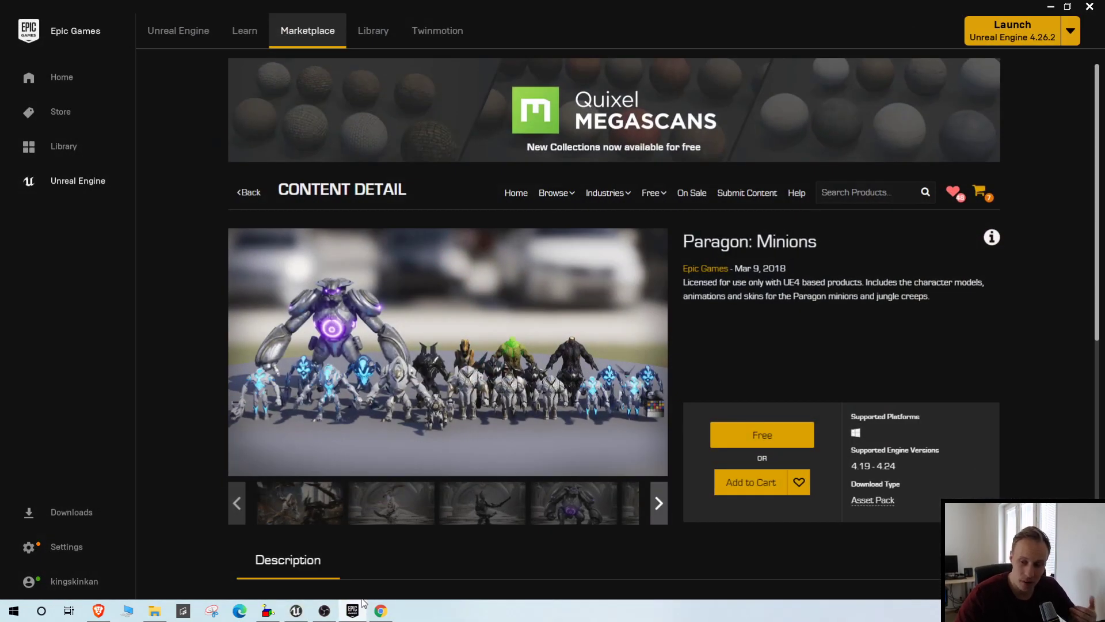
click(357, 610)
mouse_move(608, 304)
right_down()
mouse_move(518, 302)
mouse_move(608, 304)
right_up()
key(s)
key(a)
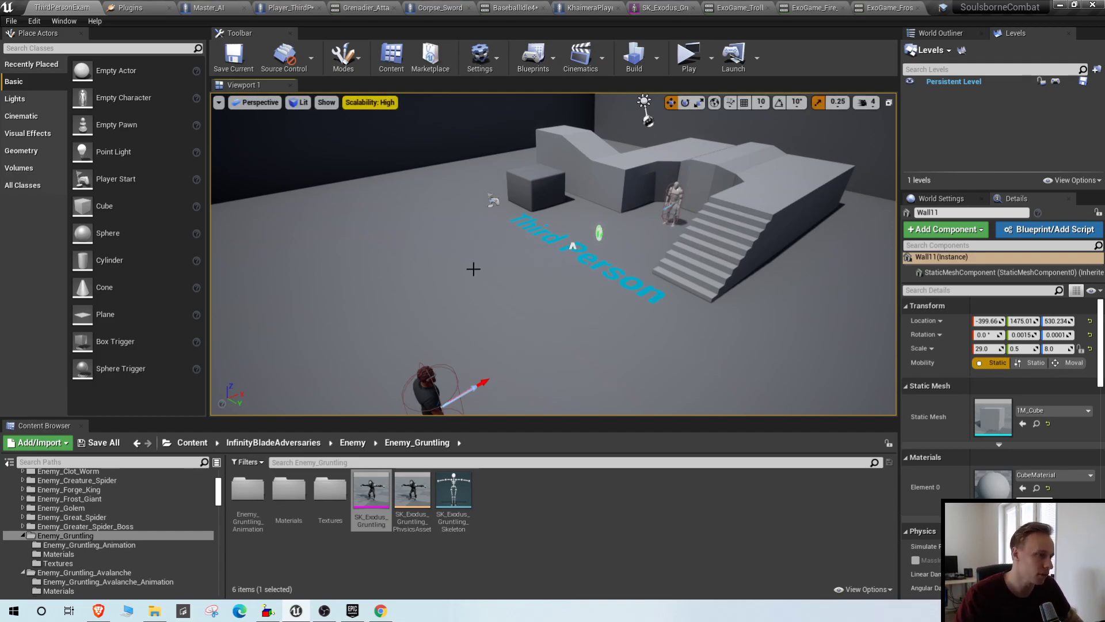
key(s)
mouse_move(617, 291)
right_down()
mouse_move(521, 288)
mouse_move(617, 291)
right_up()
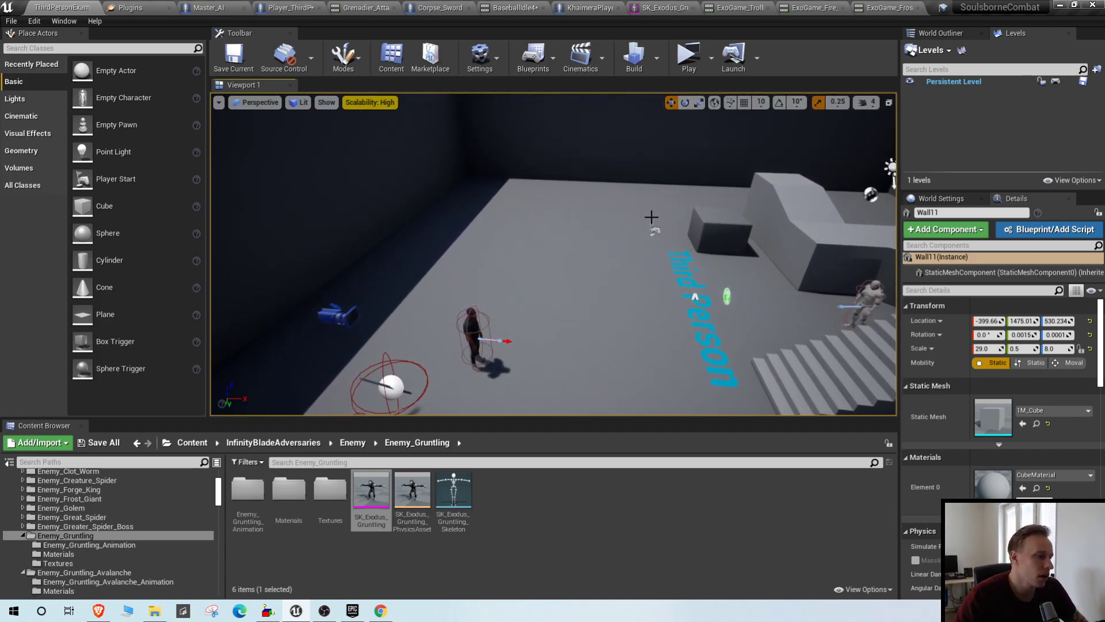
key(a)
right_drag(559, 242, 600, 260)
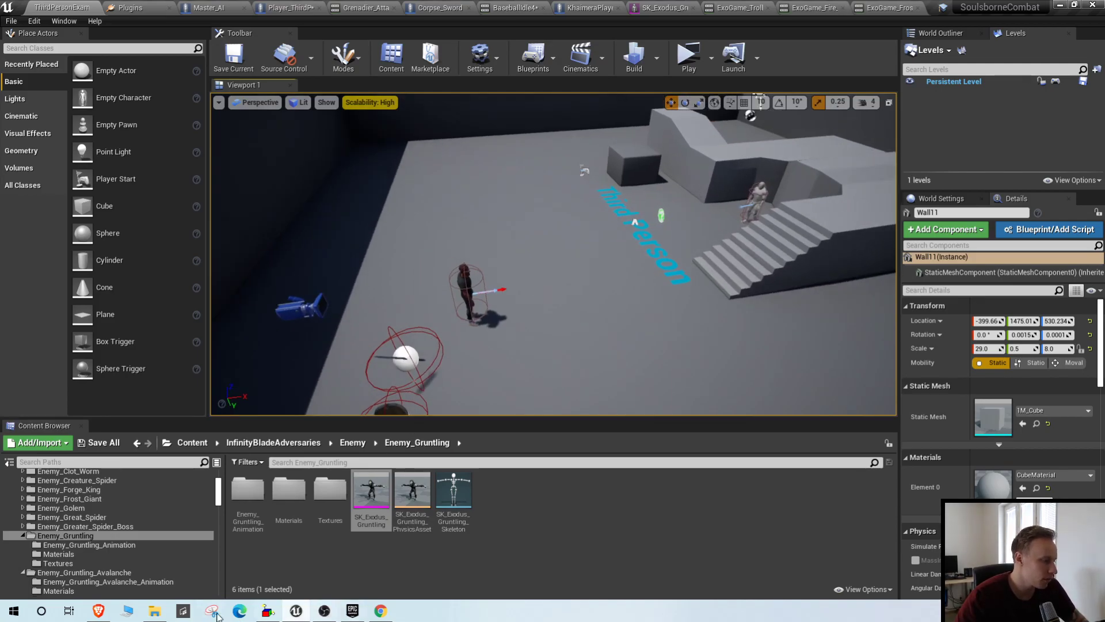
- Switch to Mixamo in Chrome and browse the character library for possible enemy models
click(383, 612)
scroll(506, 356, down, 3)
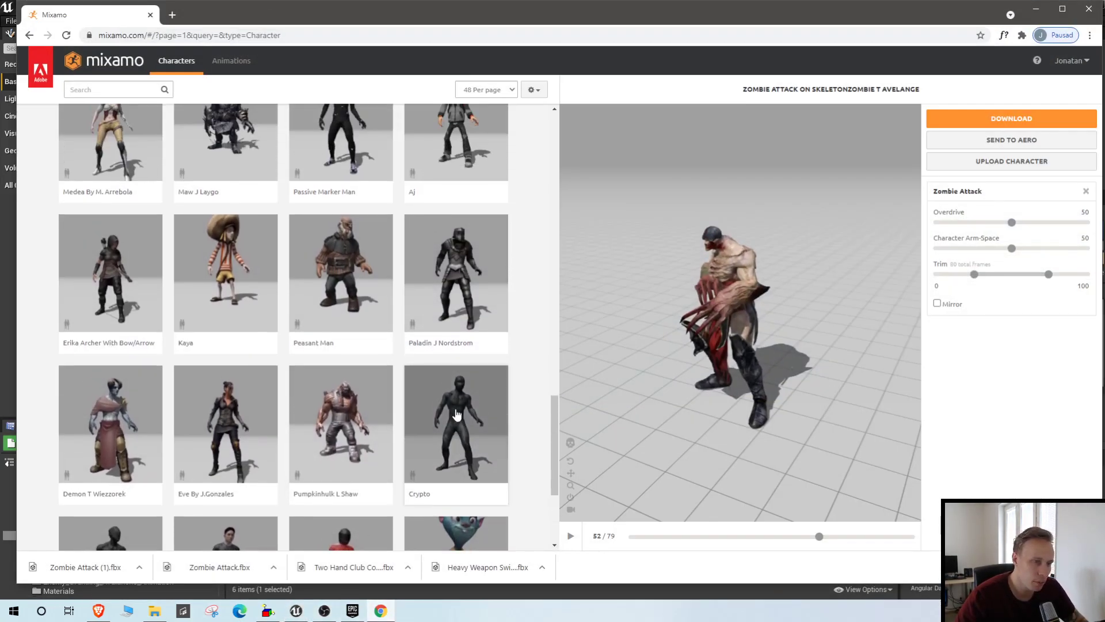
scroll(478, 392, up, 15)
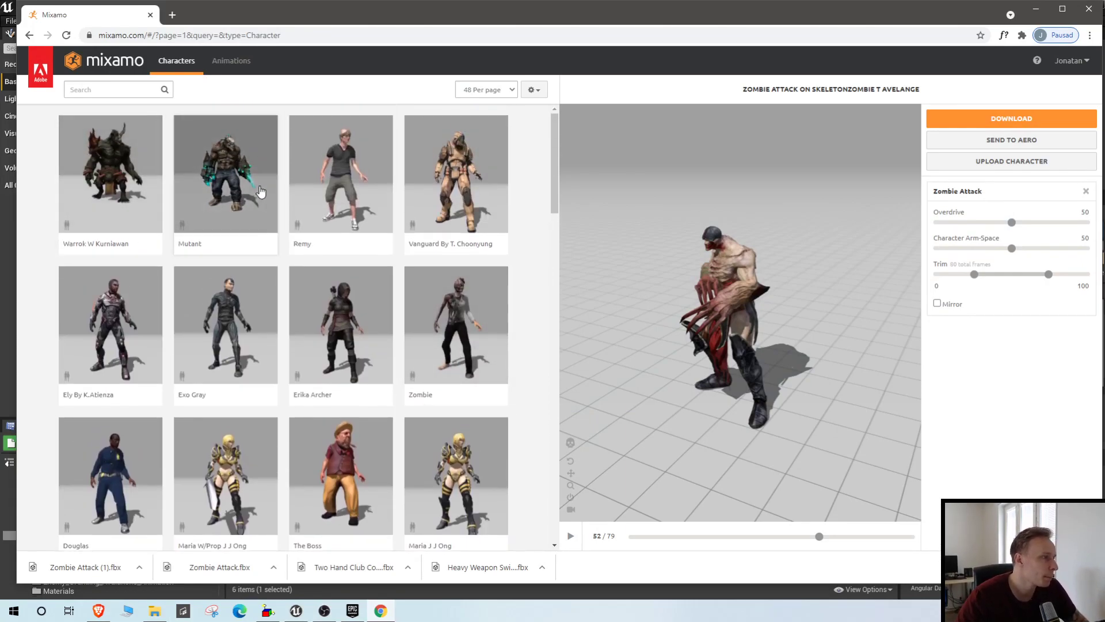
scroll(270, 190, down, 1)
scroll(282, 194, up, 1)
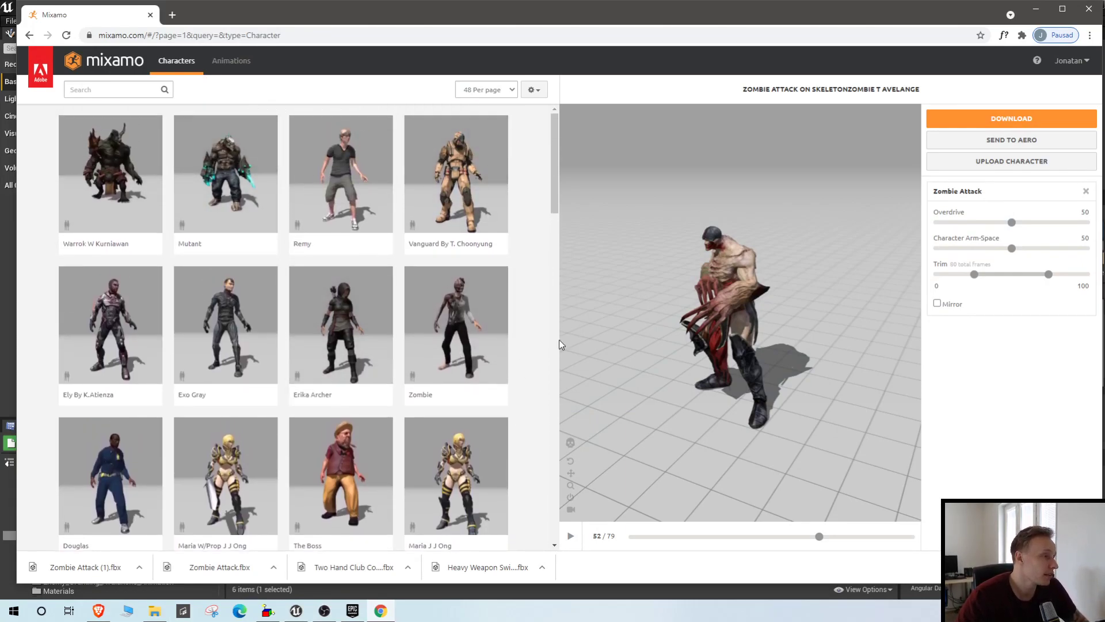
scroll(282, 292, down, 3)
scroll(178, 238, down, 2)
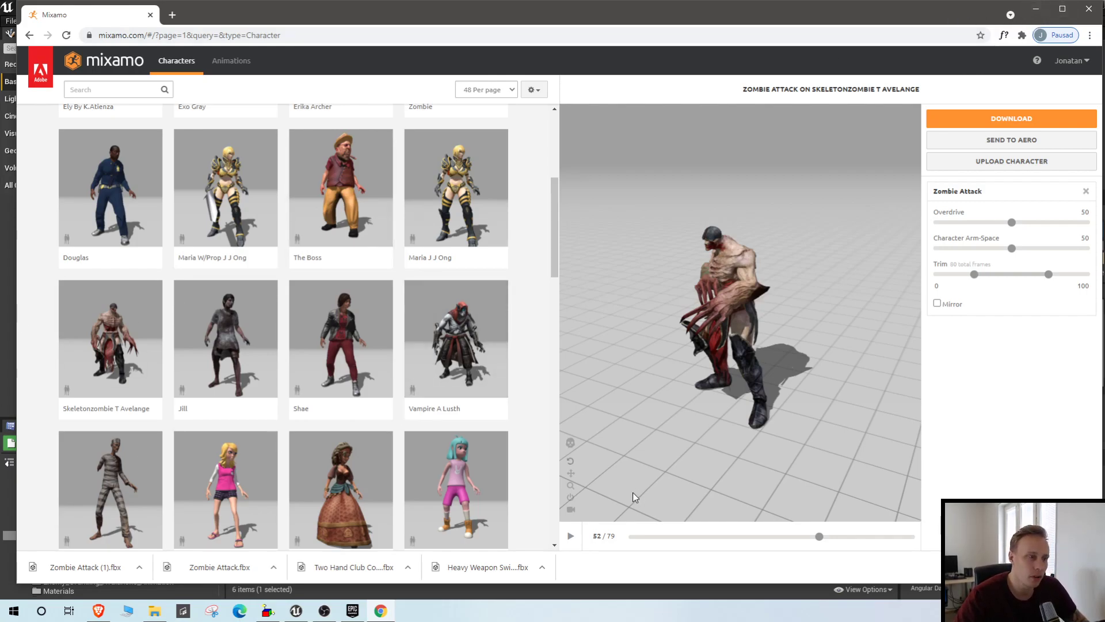
scroll(733, 389, up, 2)
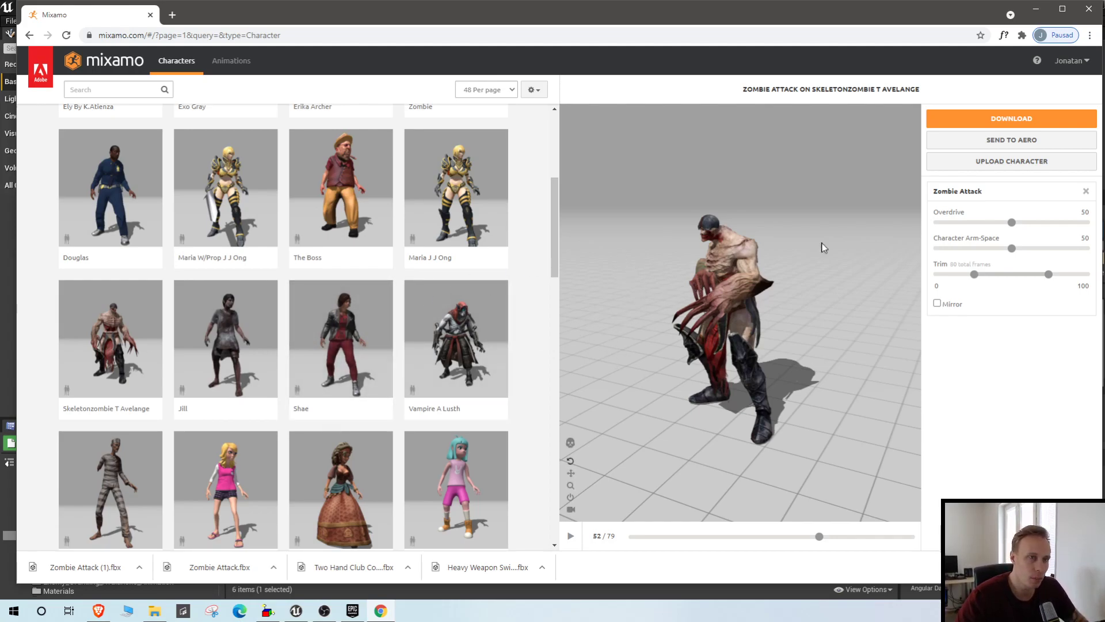
click(1039, 10)
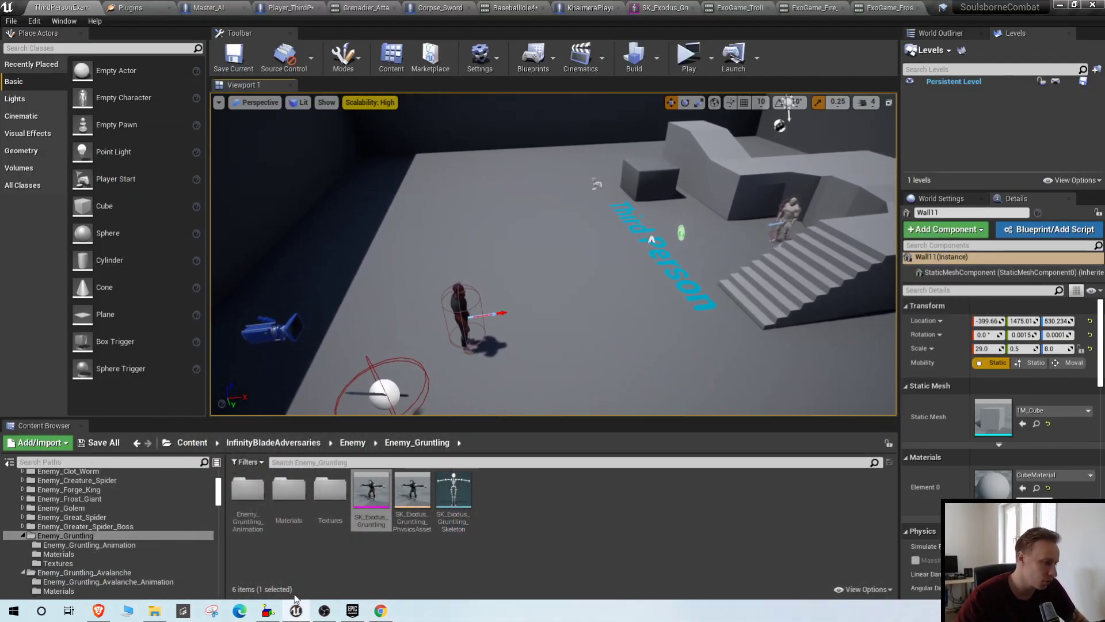
click(353, 610)
click(356, 609)
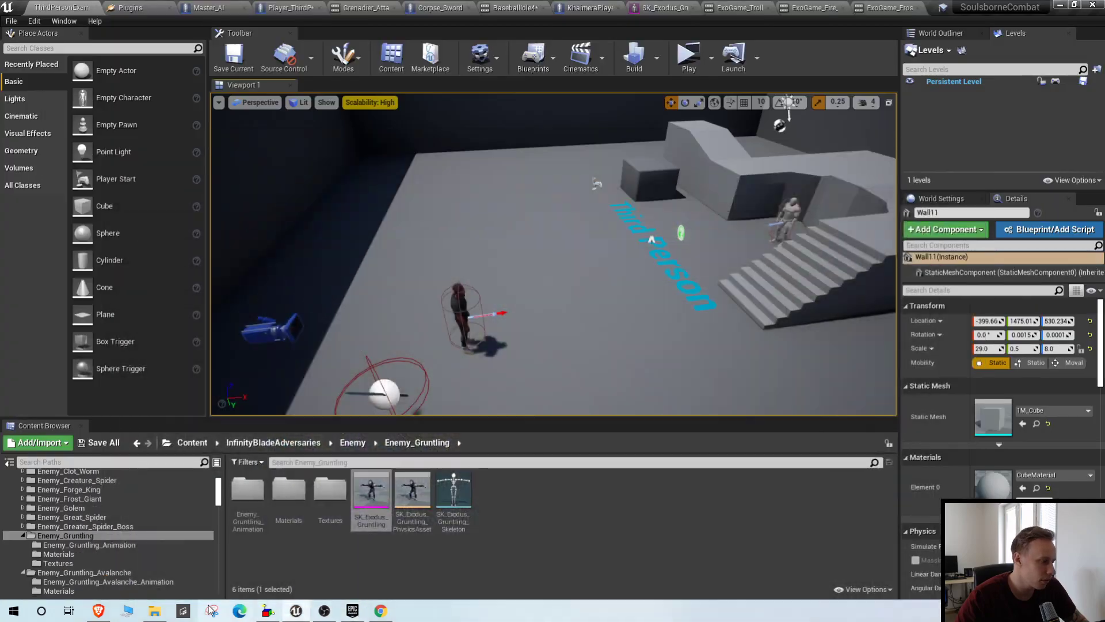
click(381, 610)
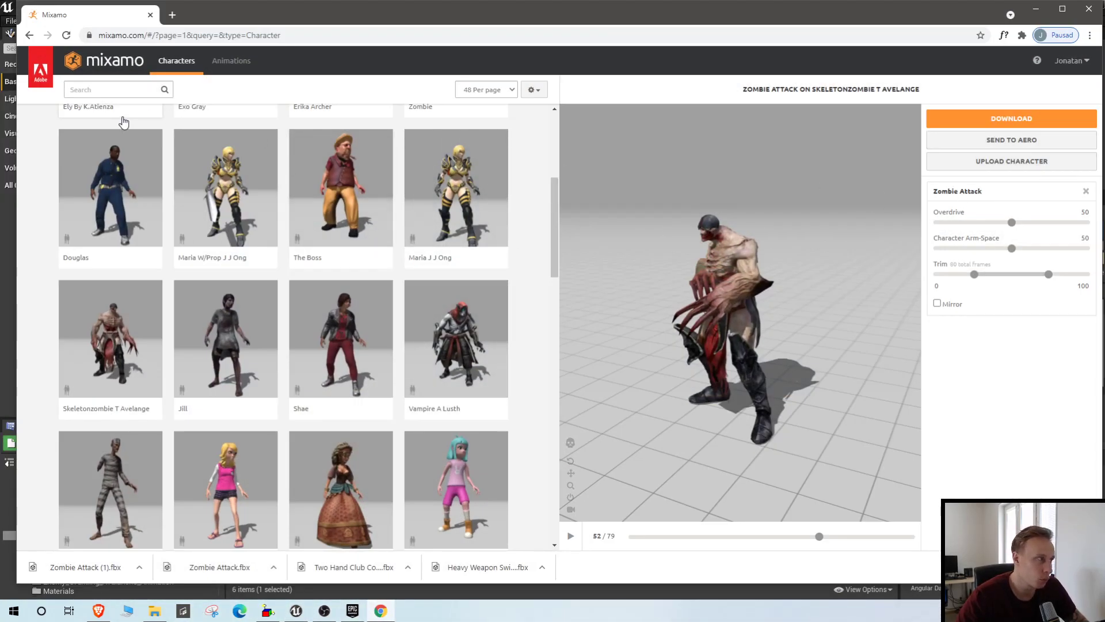
- Search the Mixamo animations for "attack"
scroll(123, 122, up, 3)
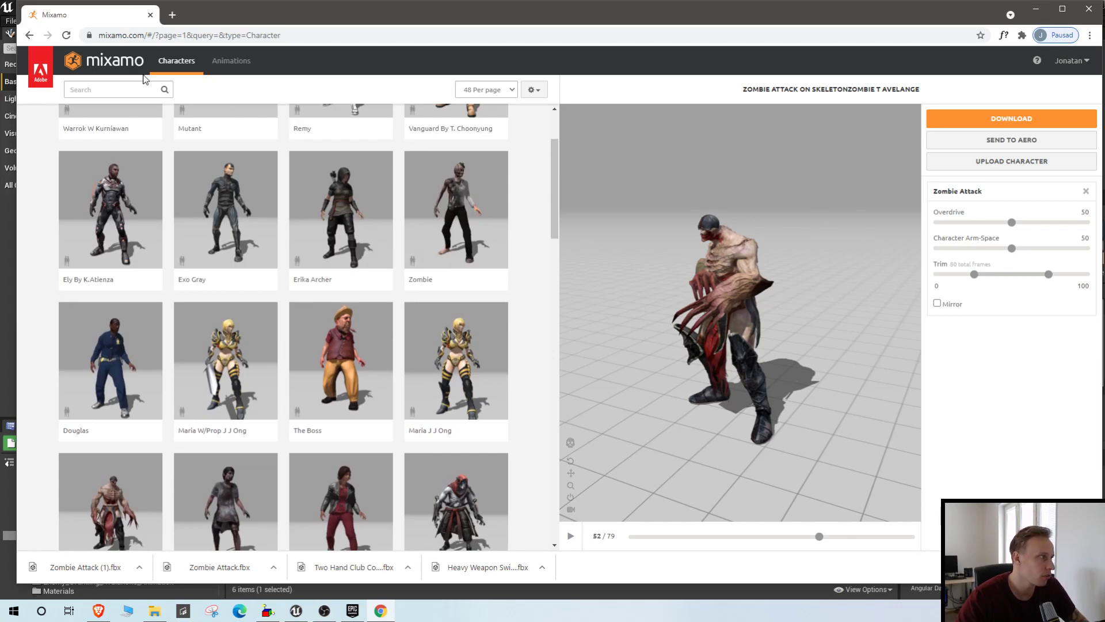
click(217, 63)
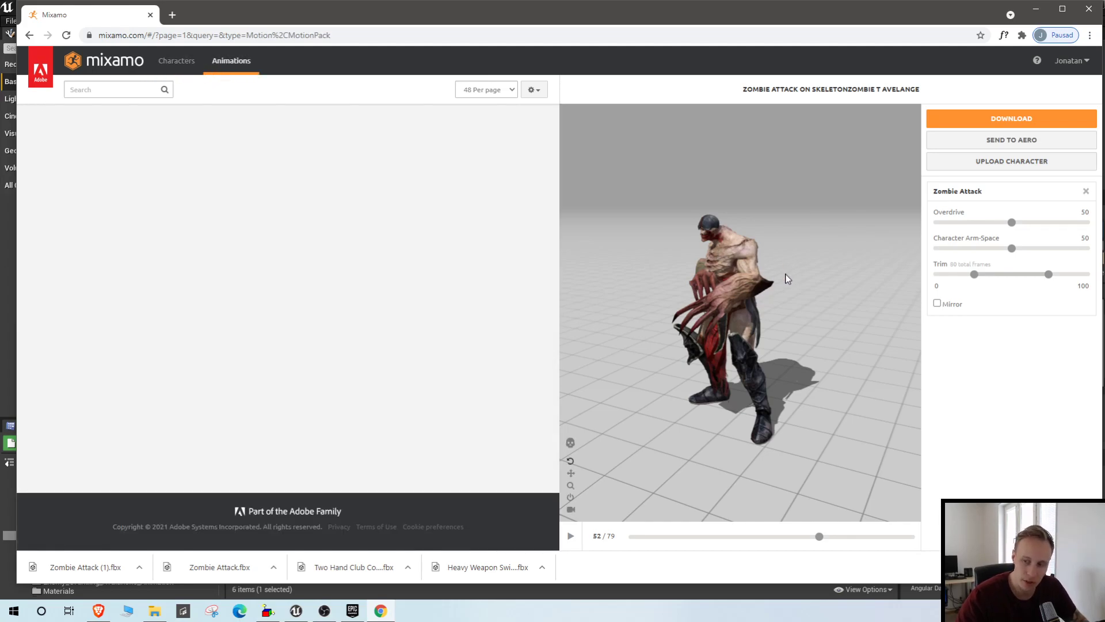
click(135, 91)
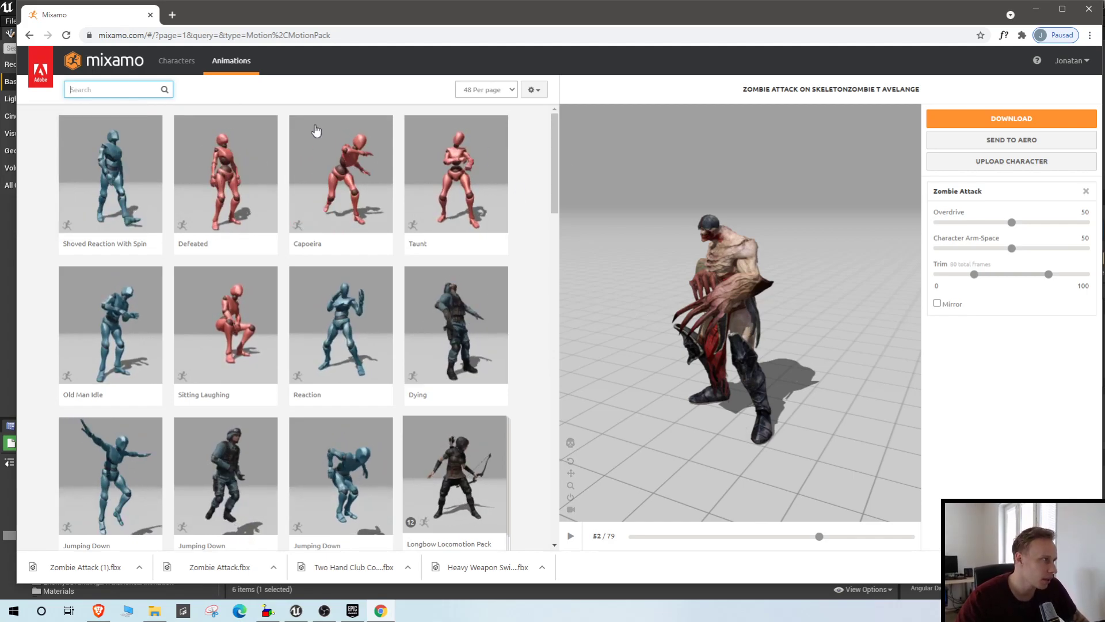
text(at)
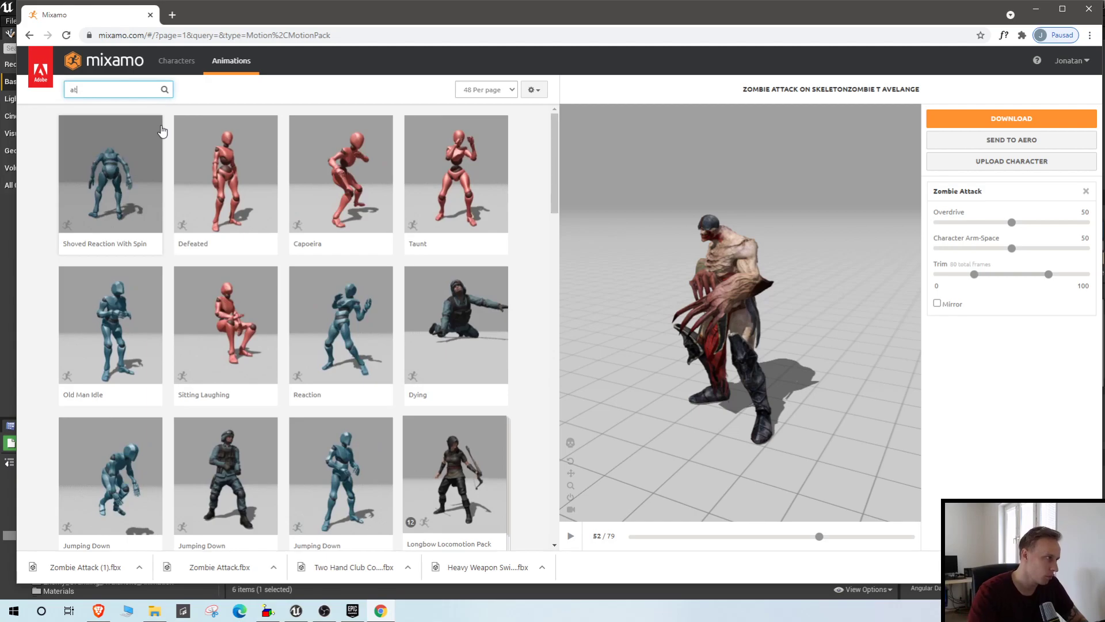
text(tack)
key(Return)
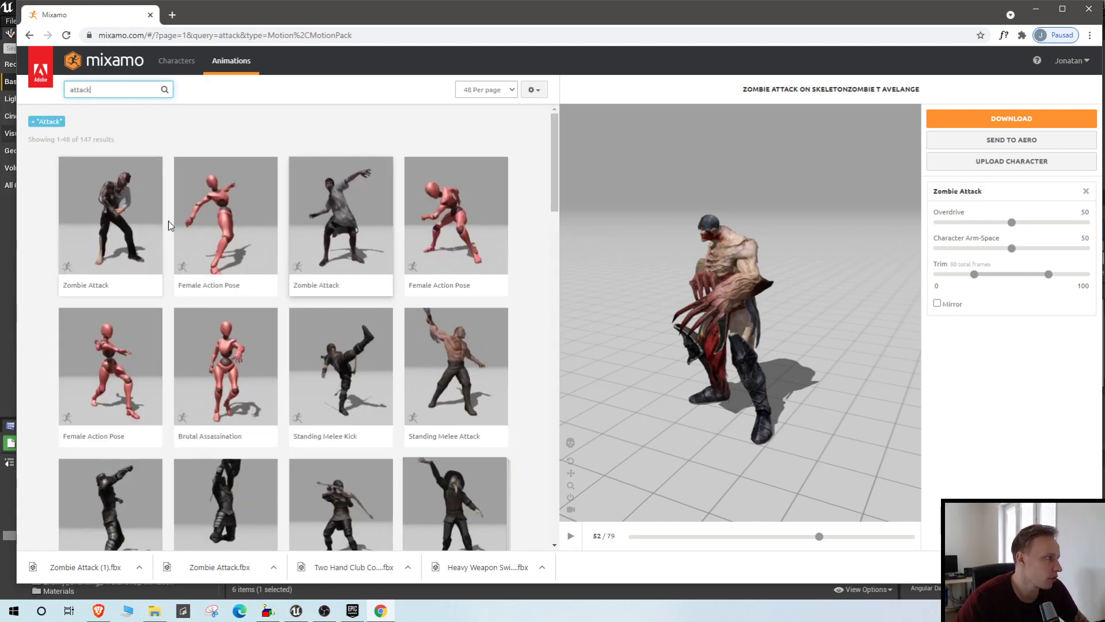
- Preview the first Zombie Attack animation on the zombie character and view its download settings without downloading
click(163, 213)
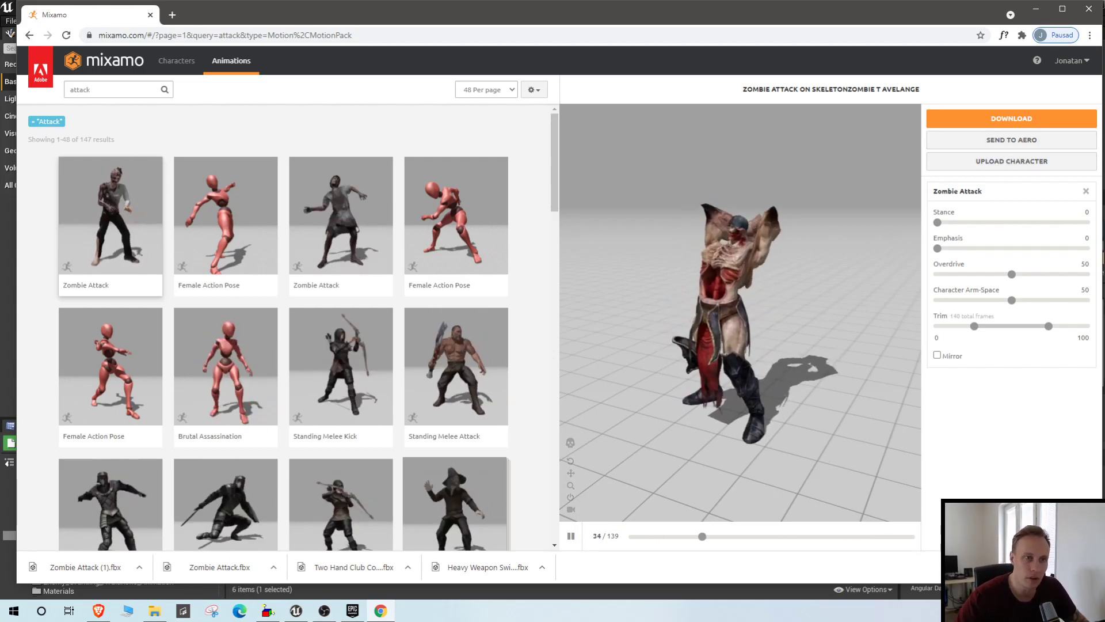
click(1017, 119)
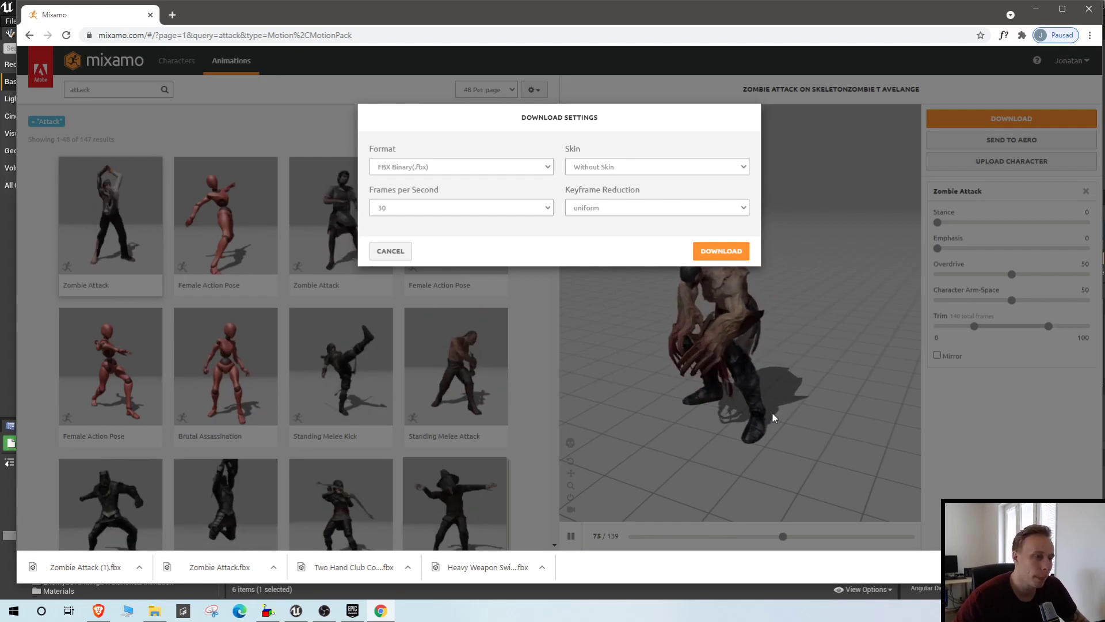
click(385, 251)
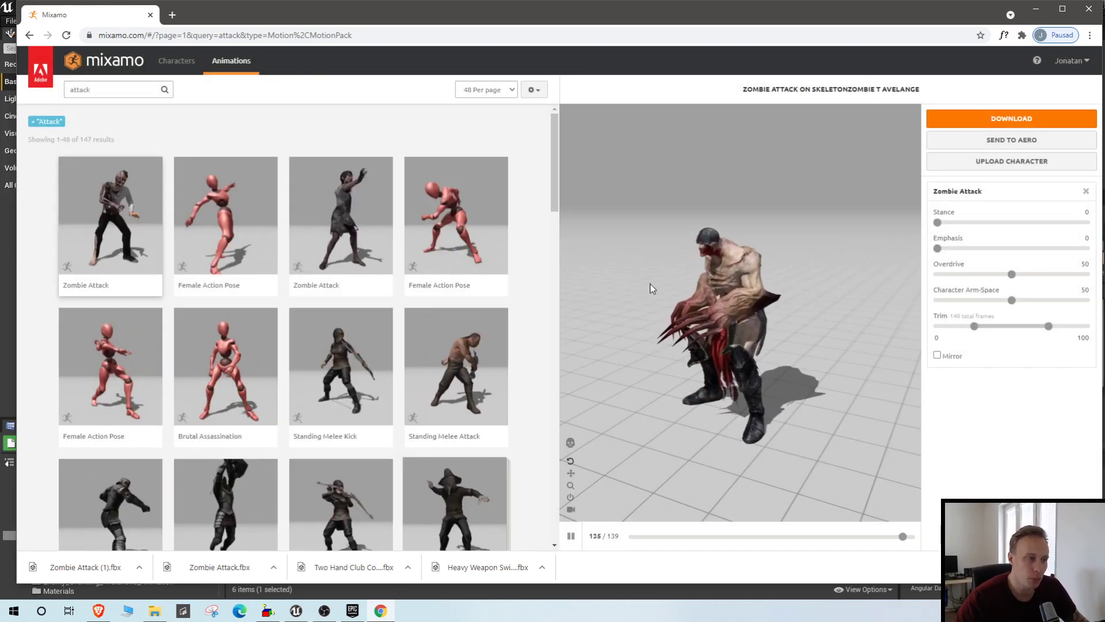
click(970, 125)
click(385, 251)
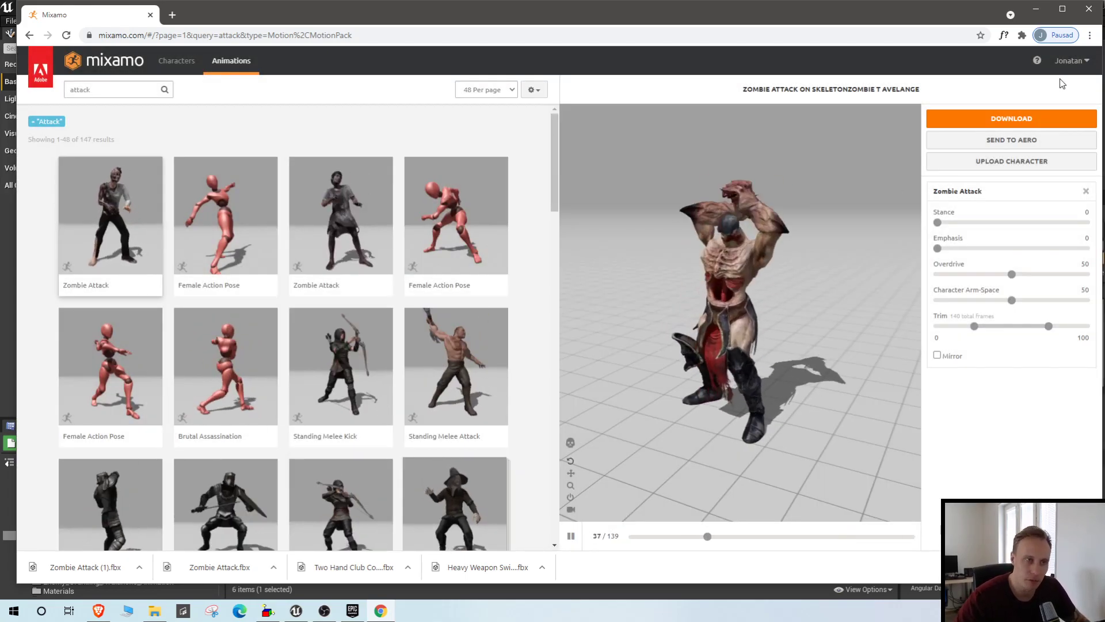
- Switch to the Epic Games Launcher and examine the enlarged gallery images of the Paragon: Minions pack
click(1039, 8)
right_drag(647, 314, 755, 346)
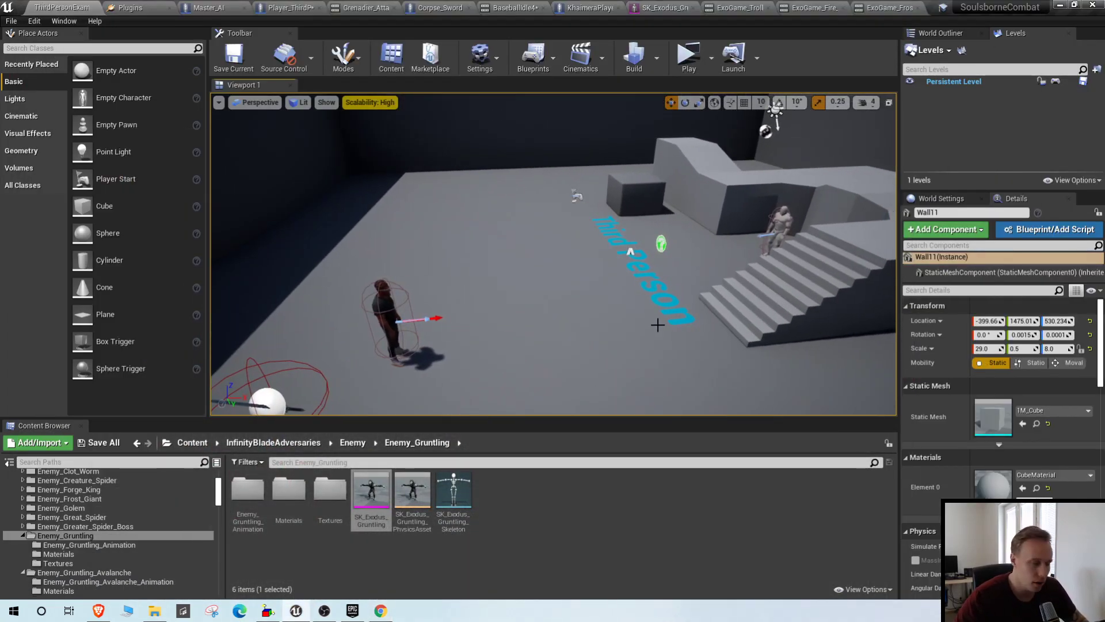
right_drag(638, 314, 674, 339)
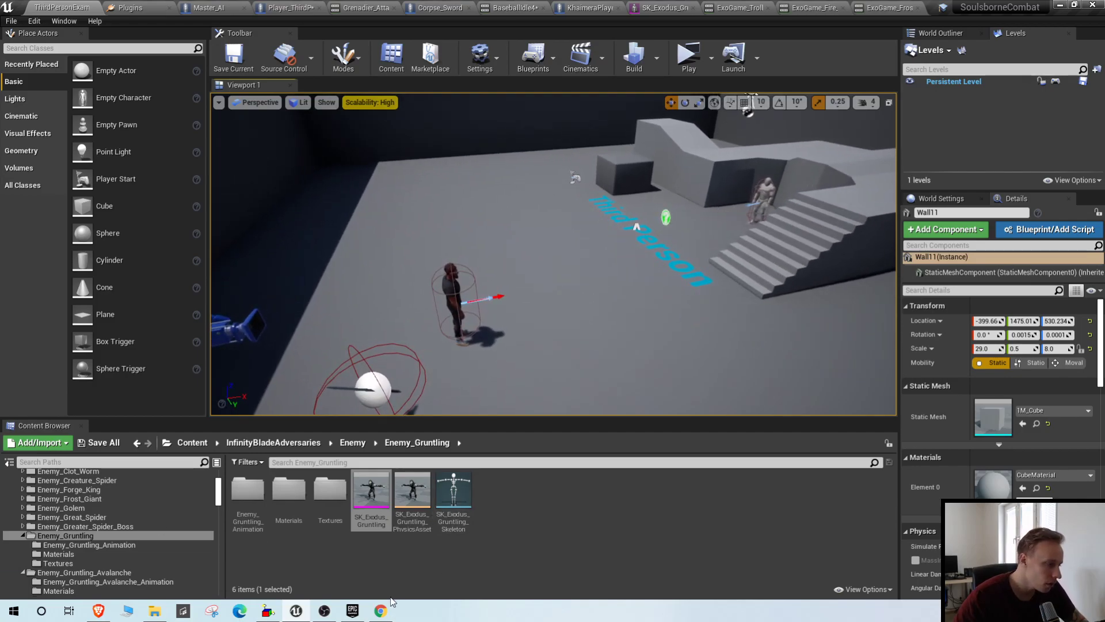
click(352, 611)
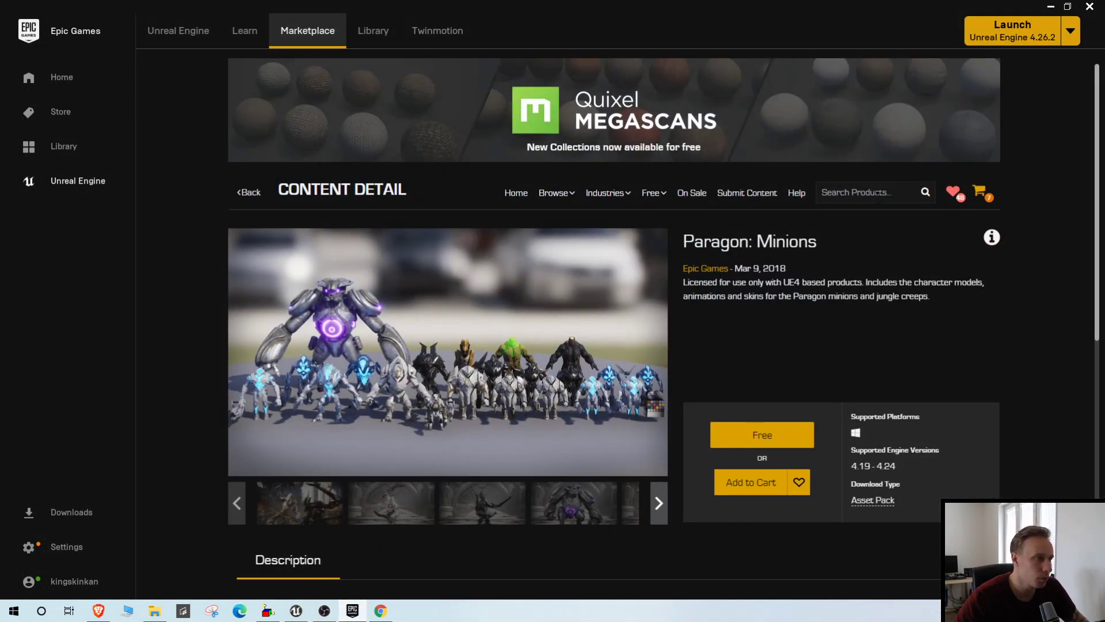
click(476, 361)
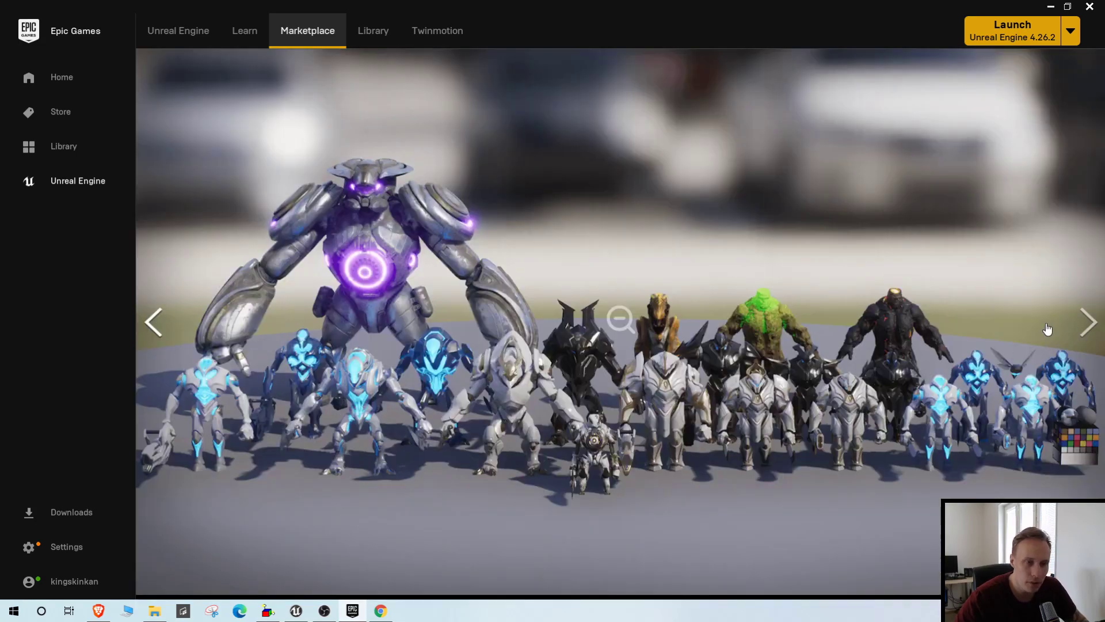
click(1094, 328)
click(387, 379)
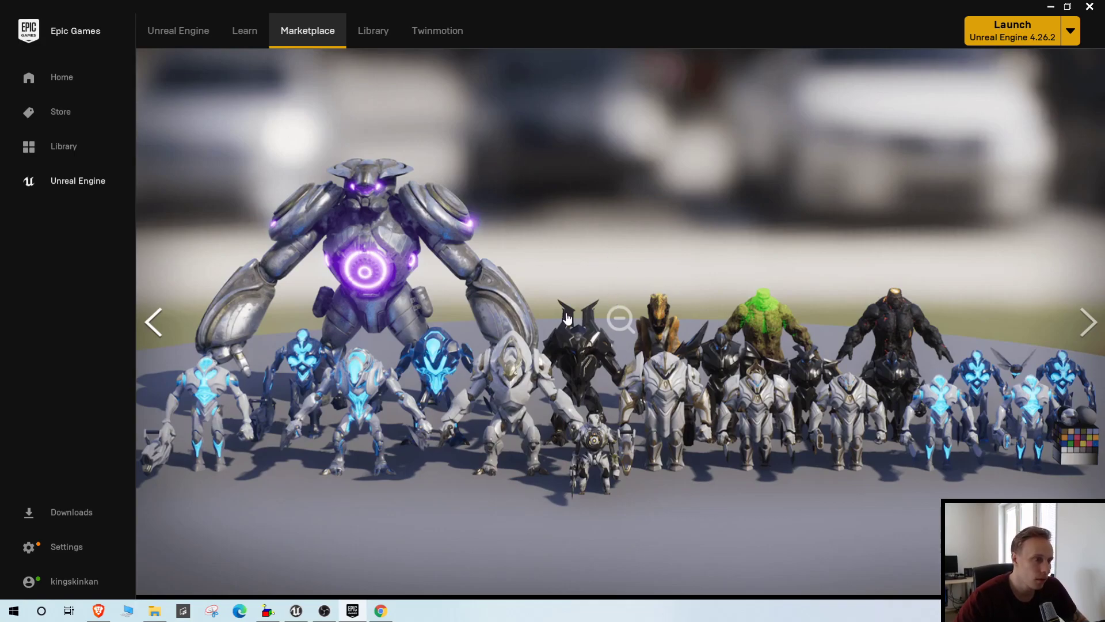
click(629, 319)
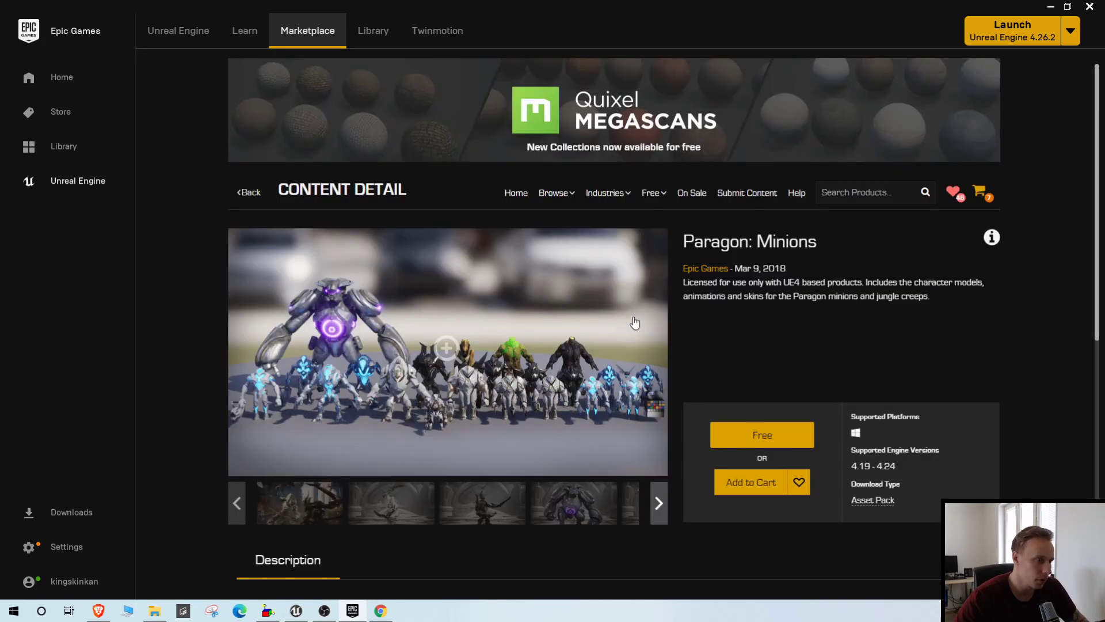
- Search the Unreal Engine Marketplace for "infinity blade"
scroll(701, 379, down, 1)
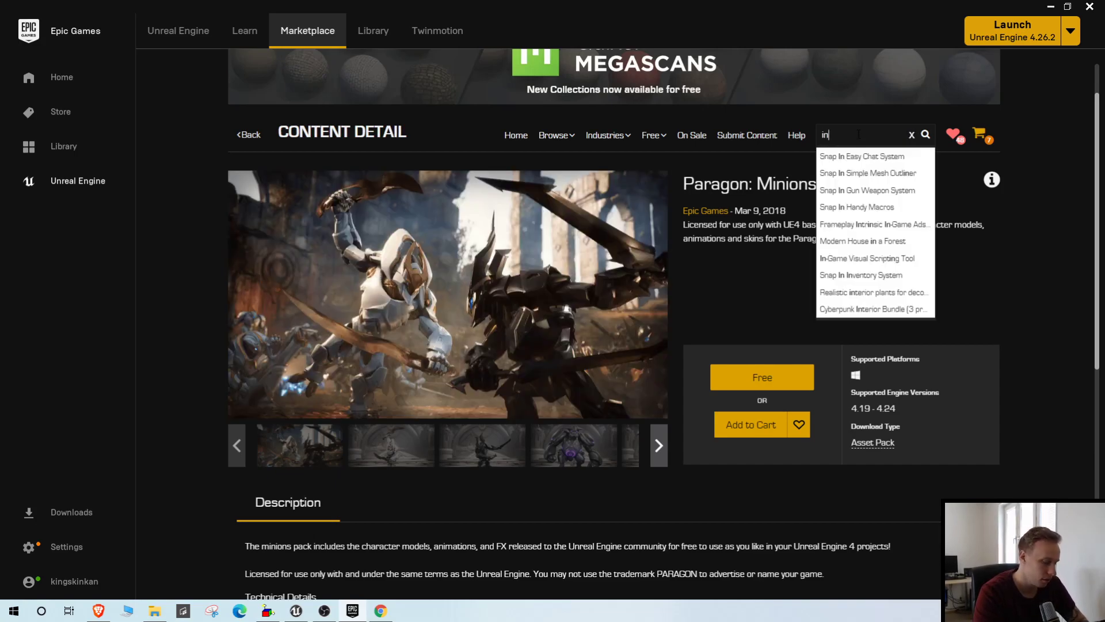
text(finity blade)
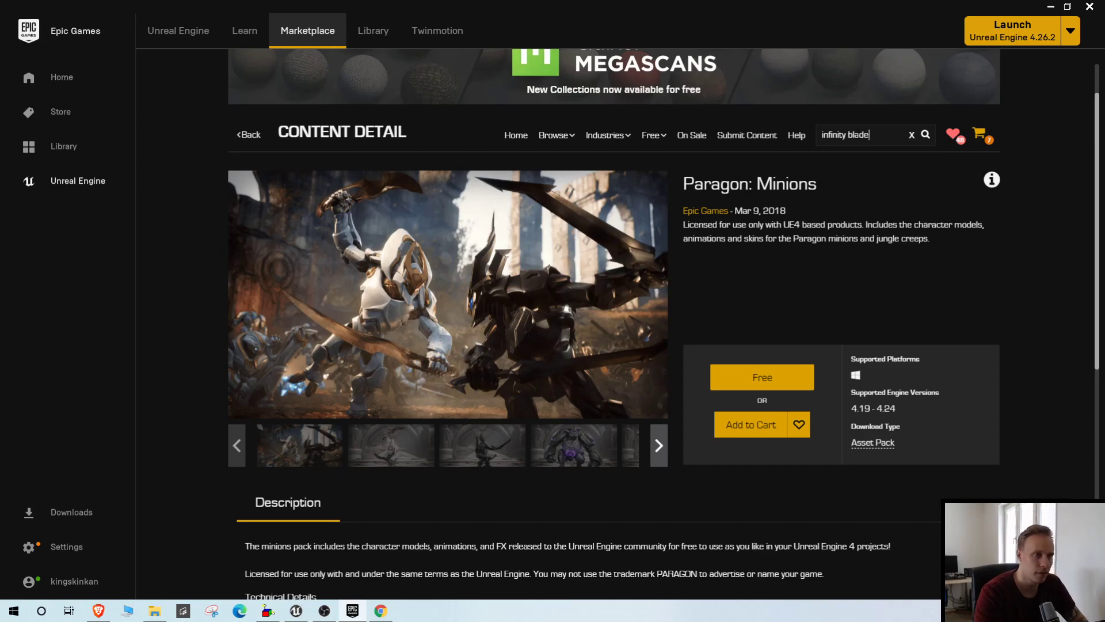
key(Return)
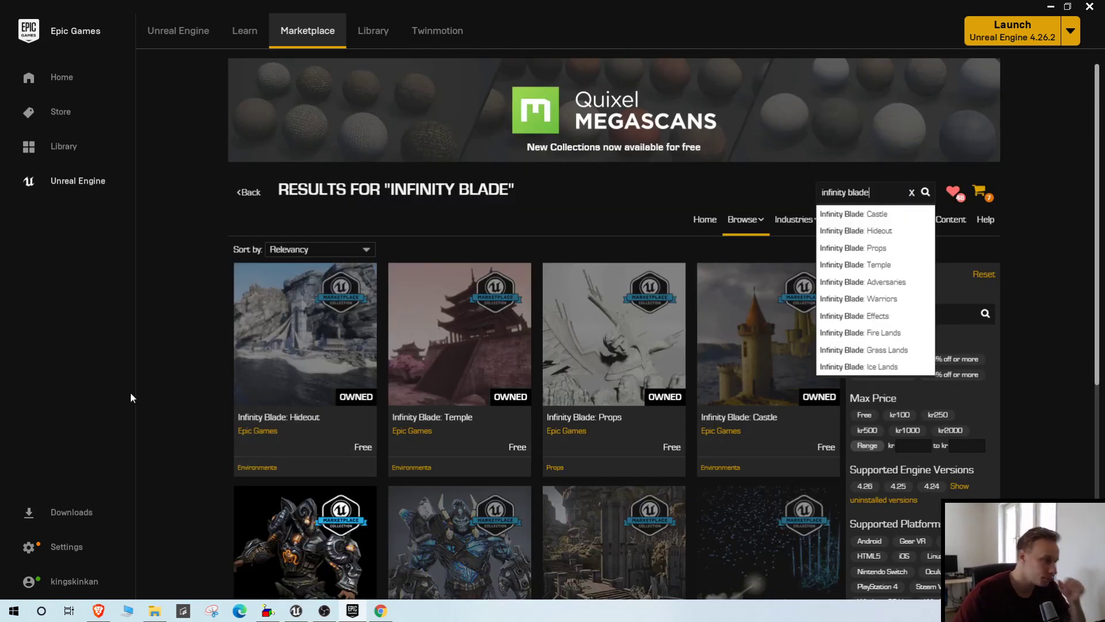
- Open the Infinity Blade: Adversaries pack from the search results and enlarge its gallery image
scroll(495, 357, down, 5)
click(499, 291)
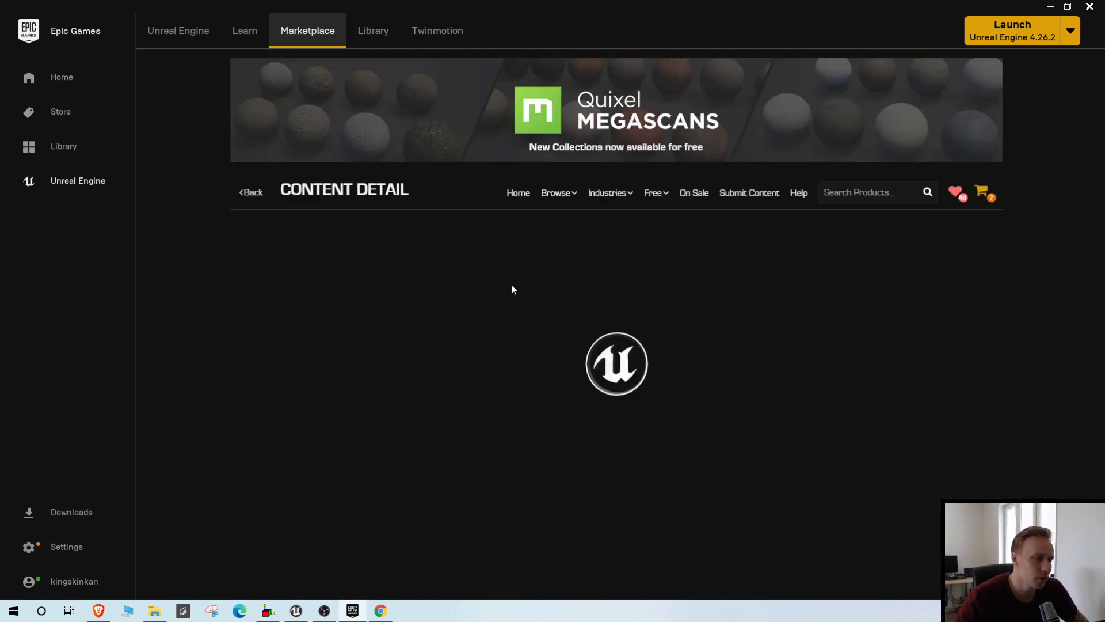
click(500, 300)
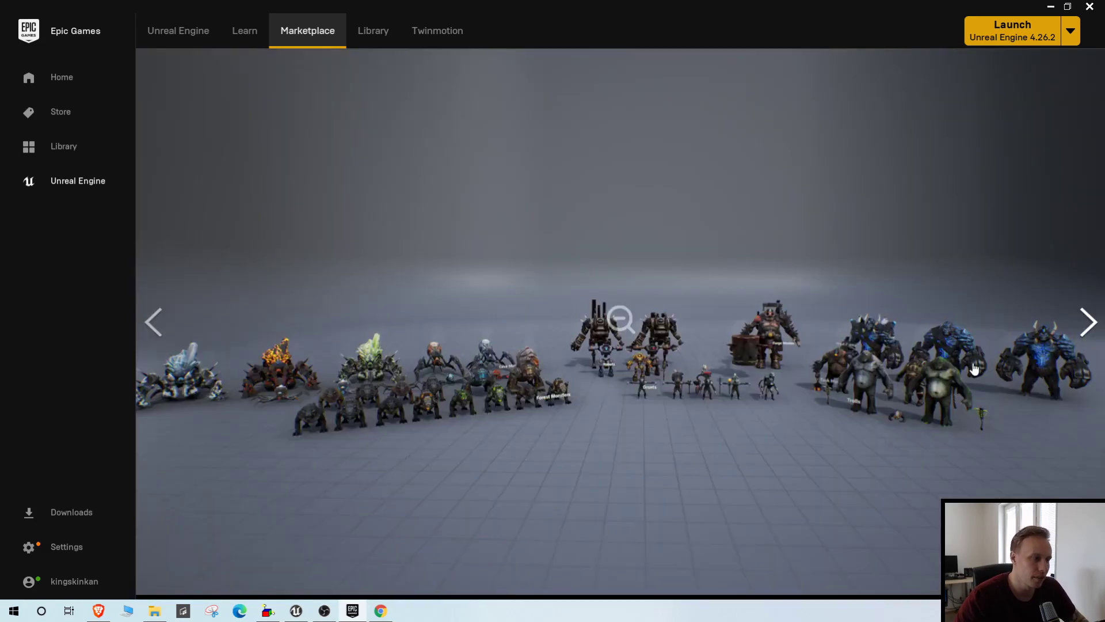
- Examine the enlarged Infinity Blade: Adversaries gallery images, including the one of the wolf, armored beast and spider
click(1070, 329)
click(279, 340)
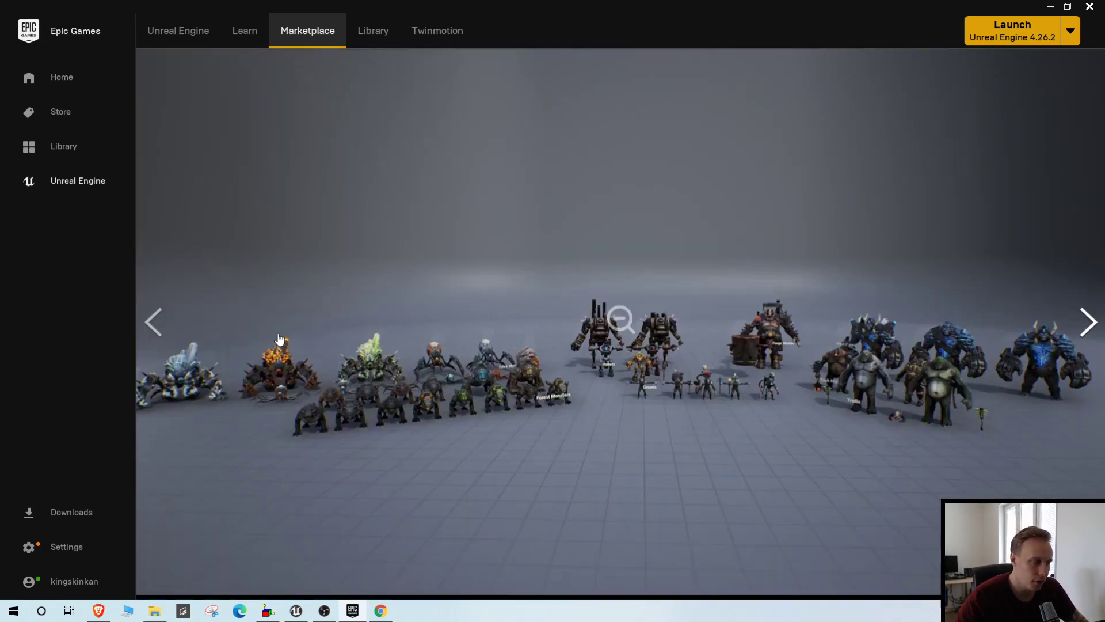
click(167, 323)
click(660, 346)
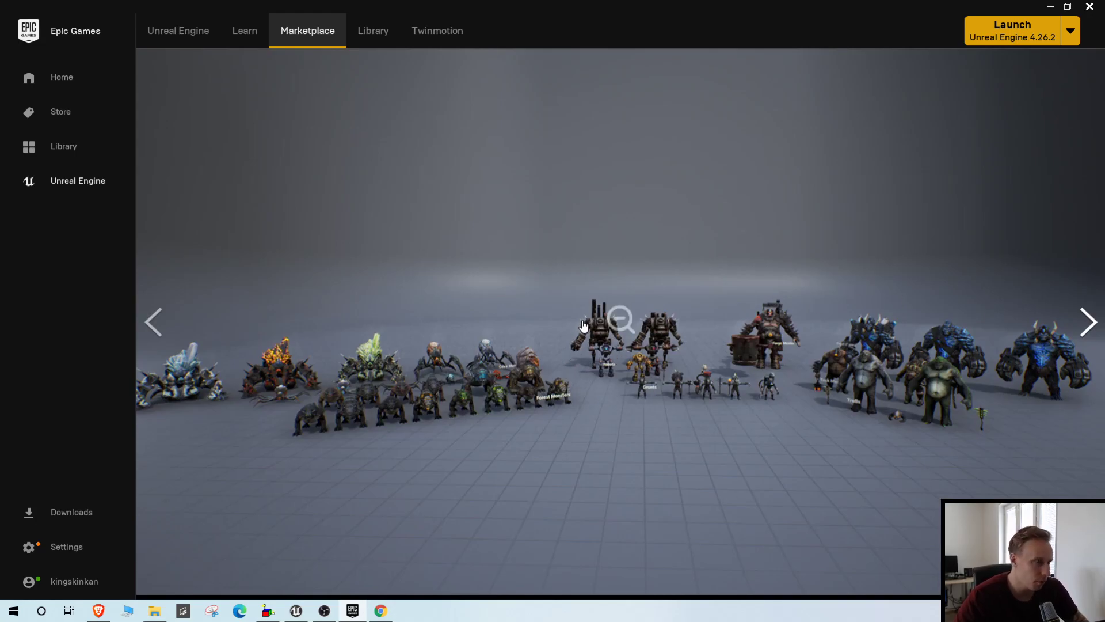
click(609, 318)
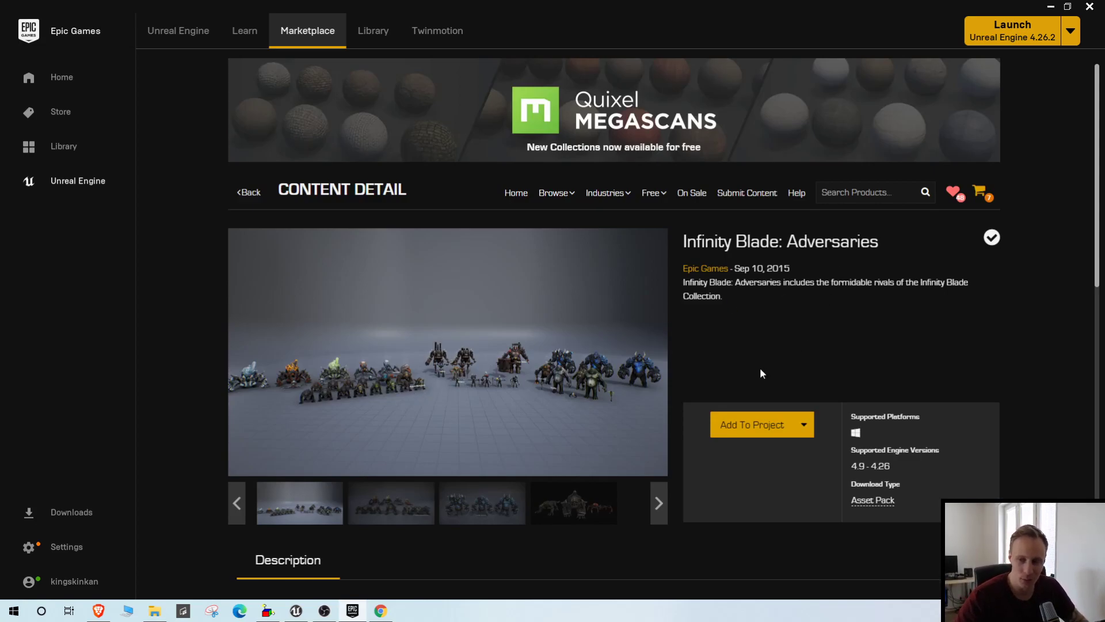
click(539, 506)
click(481, 370)
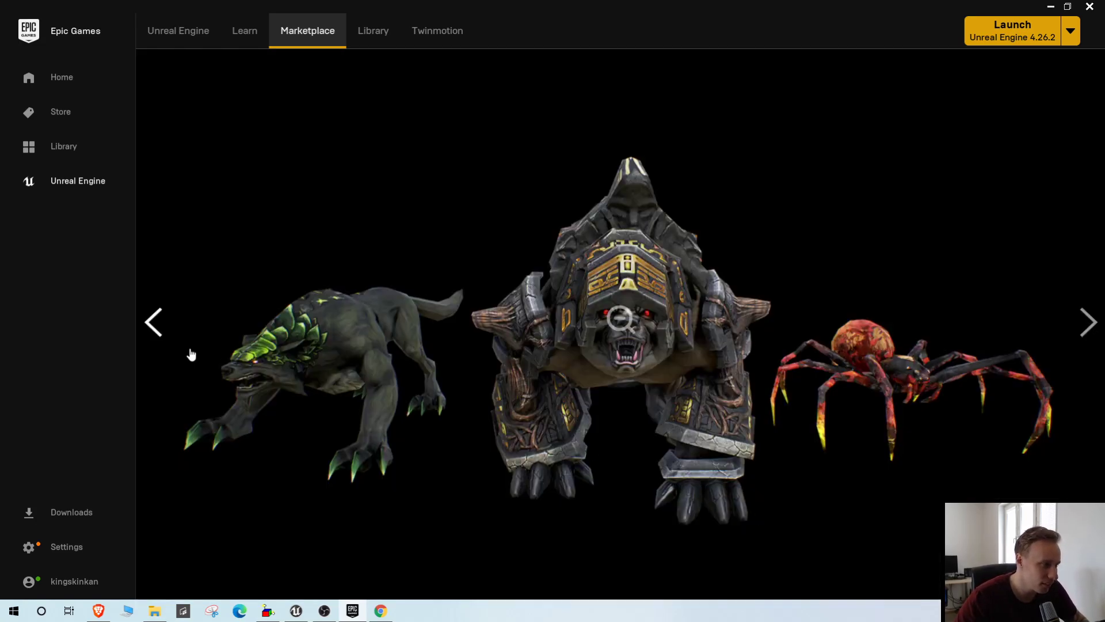
click(657, 316)
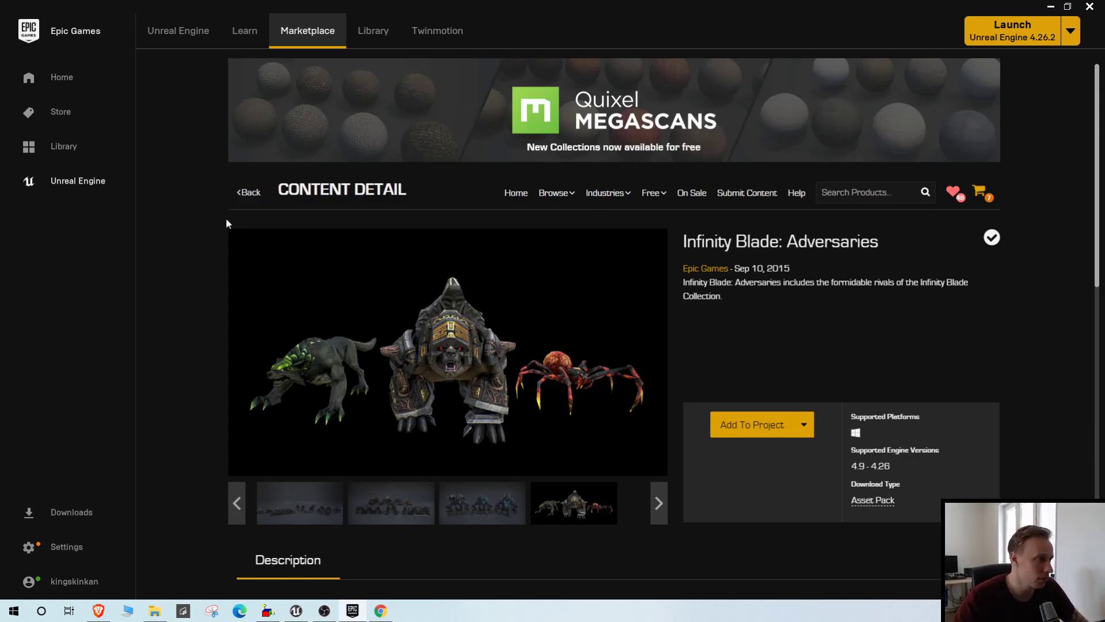
- Go back to the Infinity Blade search results and browse the free Marketplace Collection products instead
click(249, 192)
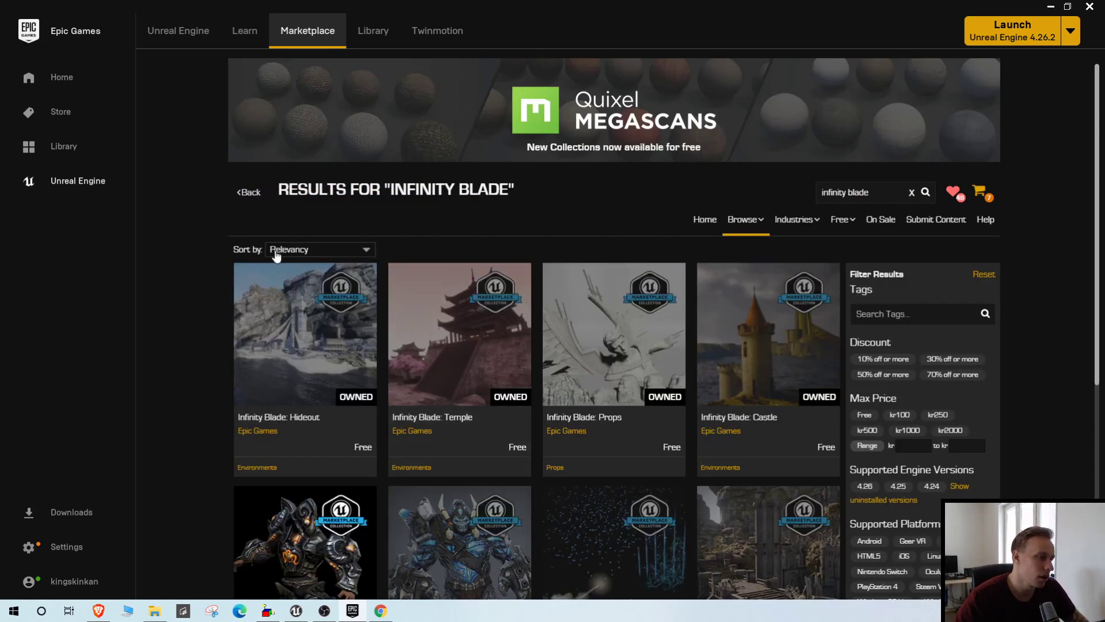
scroll(410, 348, down, 4)
scroll(407, 345, up, 4)
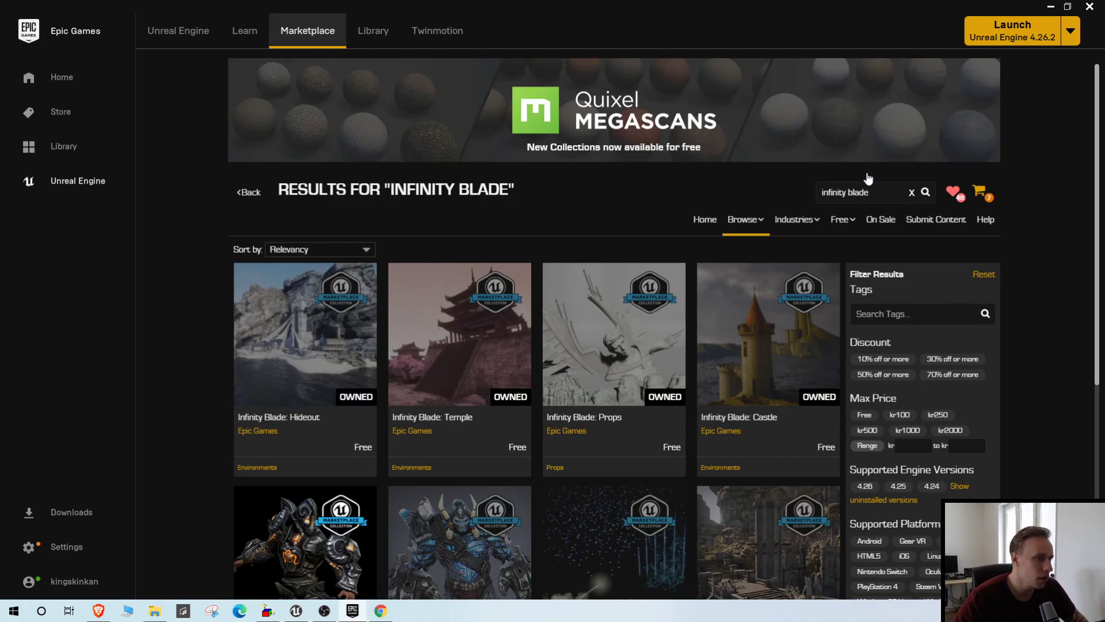
mouse_move(817, 226)
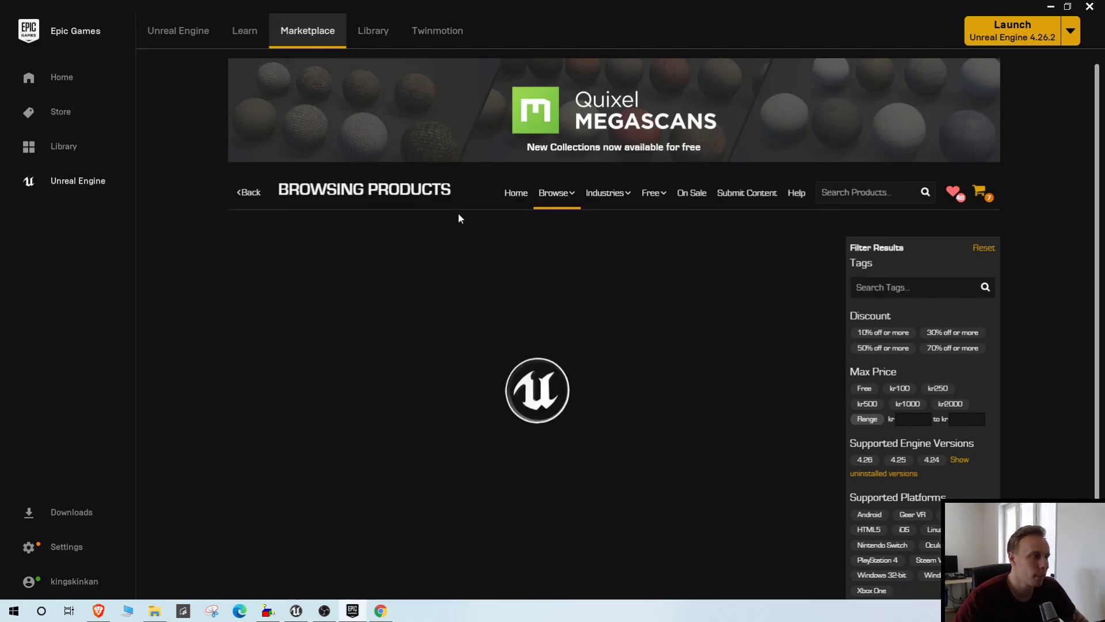
mouse_move(663, 196)
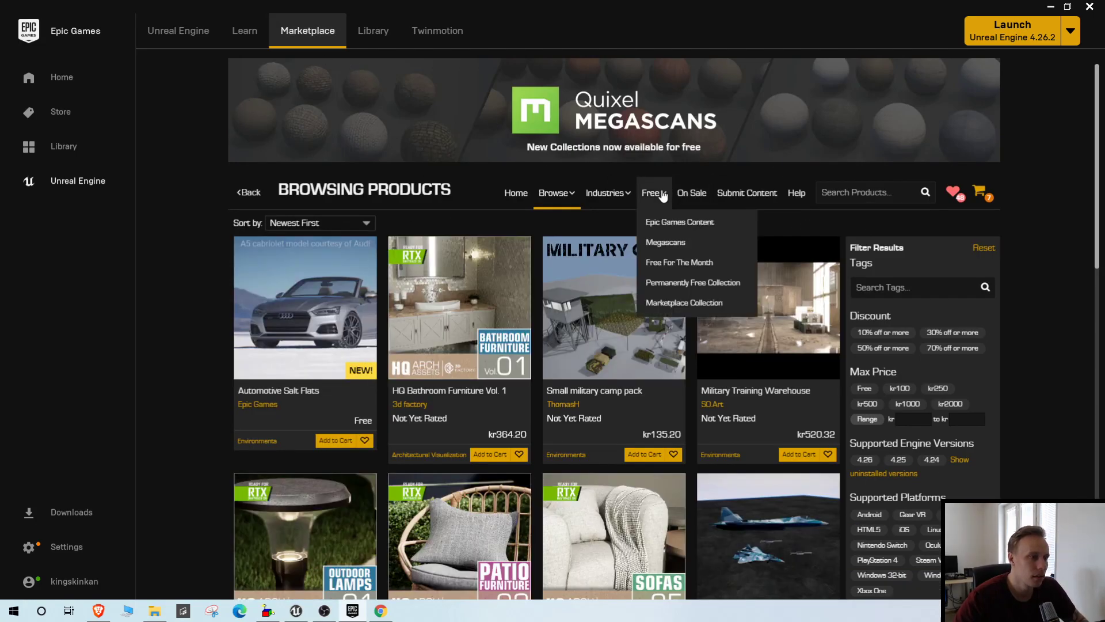
click(694, 301)
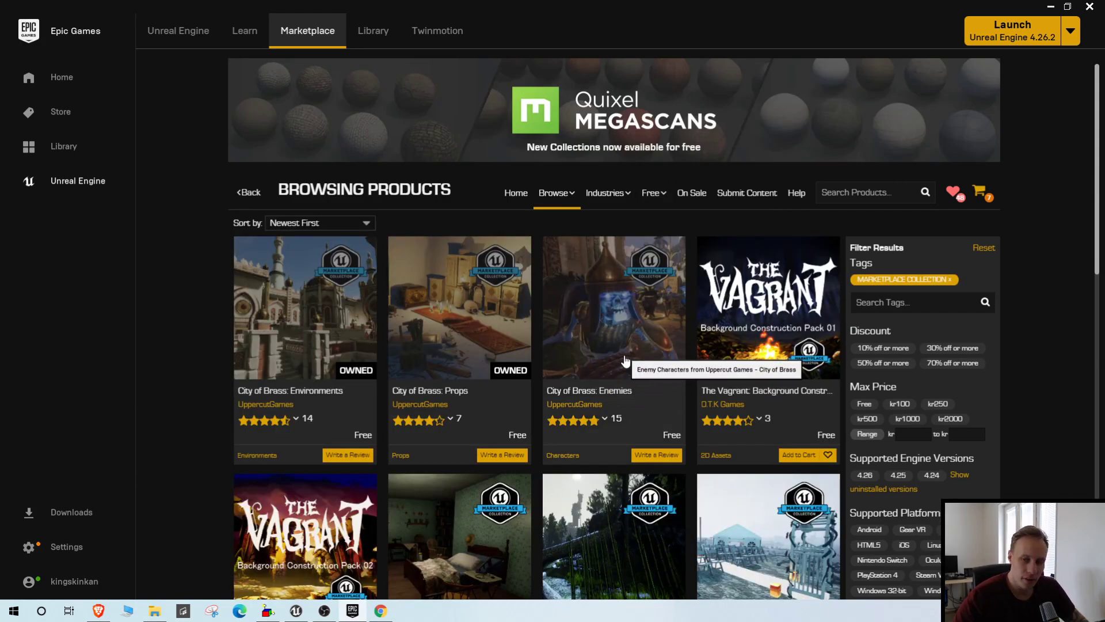
- Open the City of Brass: Enemies pack and examine its enlarged gallery image of the enemy lineup
click(627, 361)
click(431, 416)
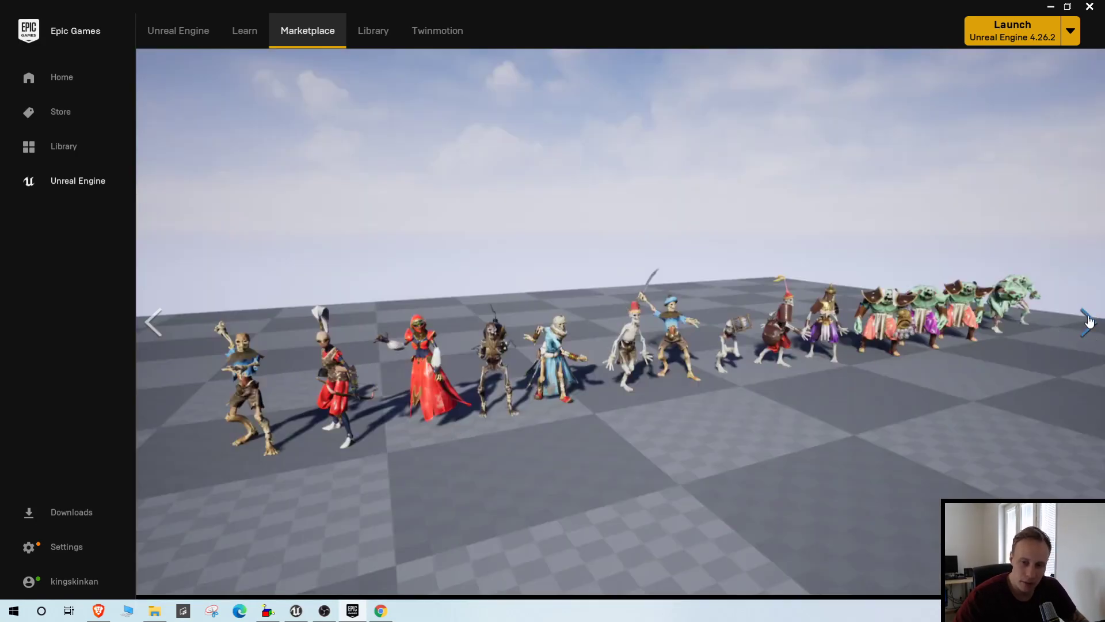
click(621, 361)
click(644, 352)
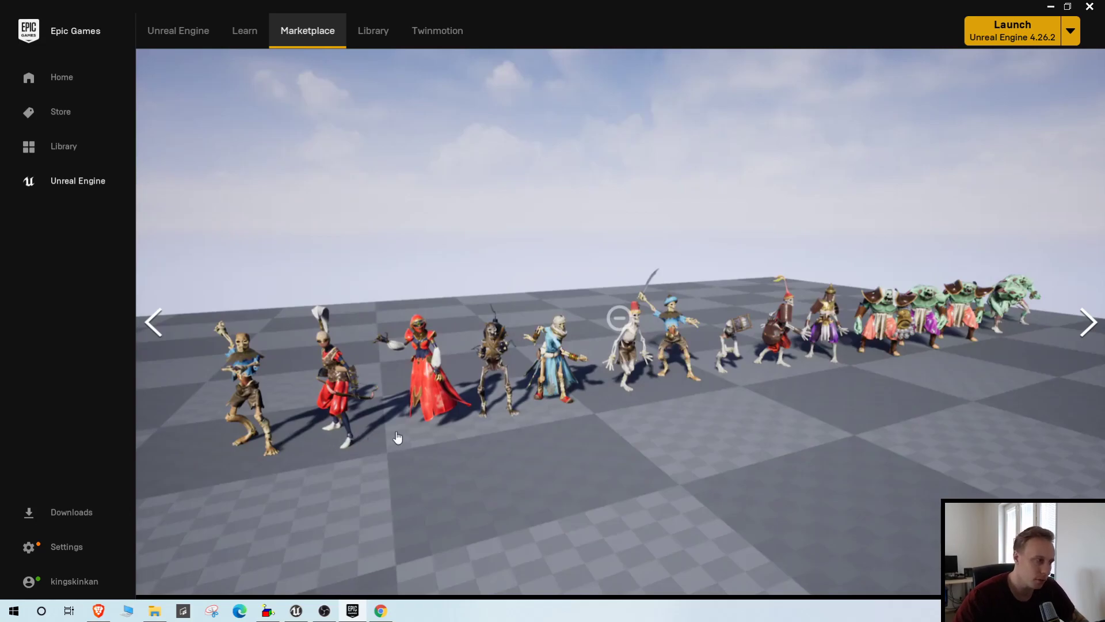
click(640, 309)
click(528, 369)
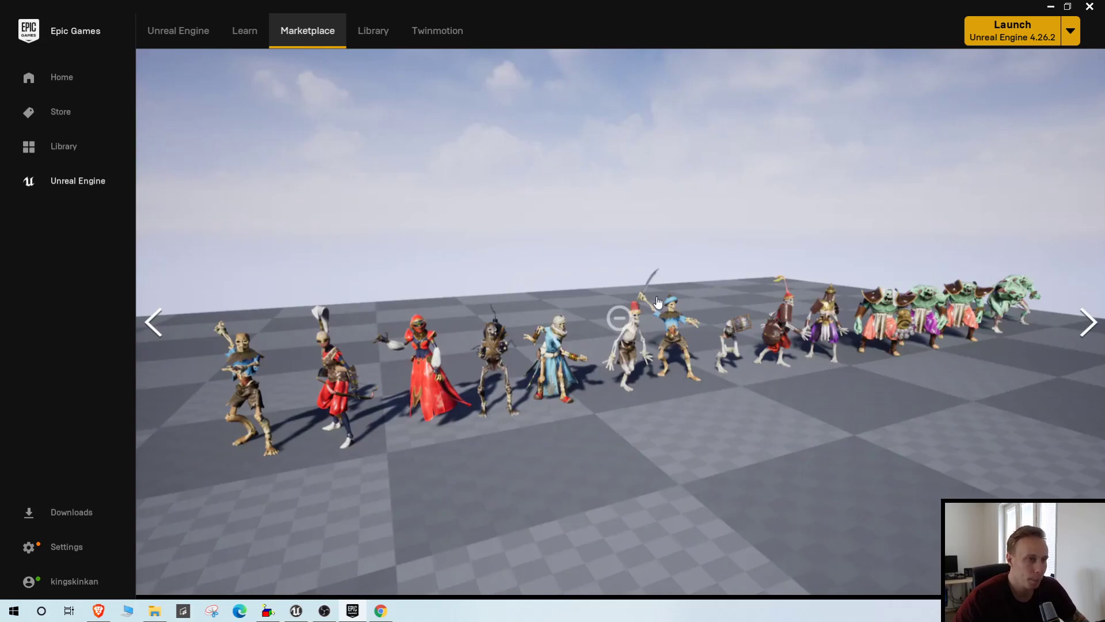
- Switch to the Unreal Editor and search the CityofBrass_Enemies content folder for "attack"
click(1052, 7)
scroll(118, 530, up, 5)
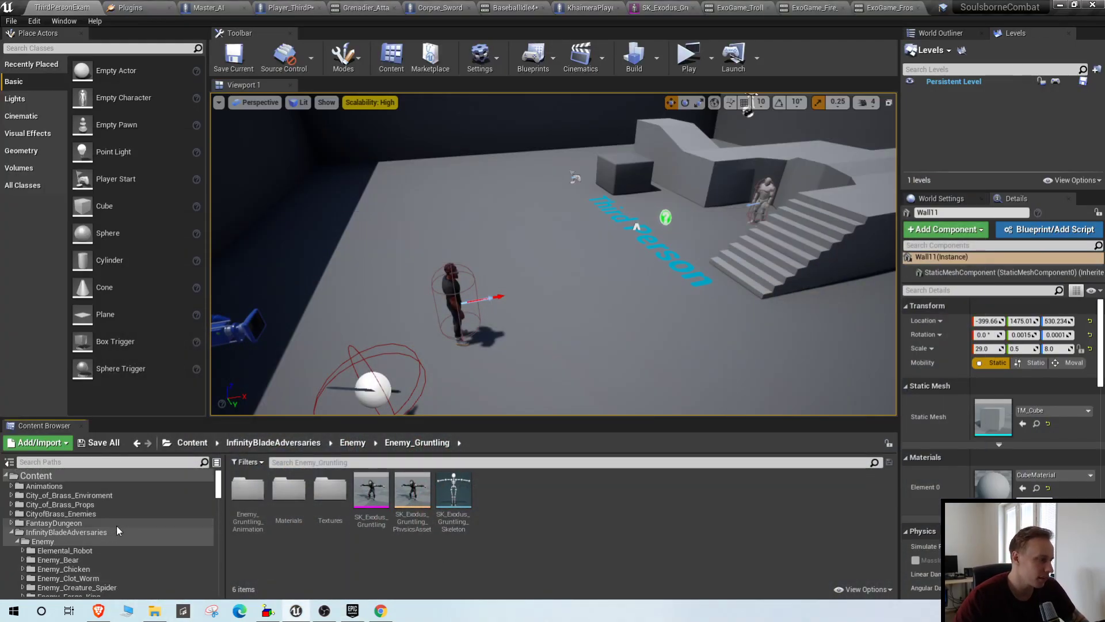
click(87, 478)
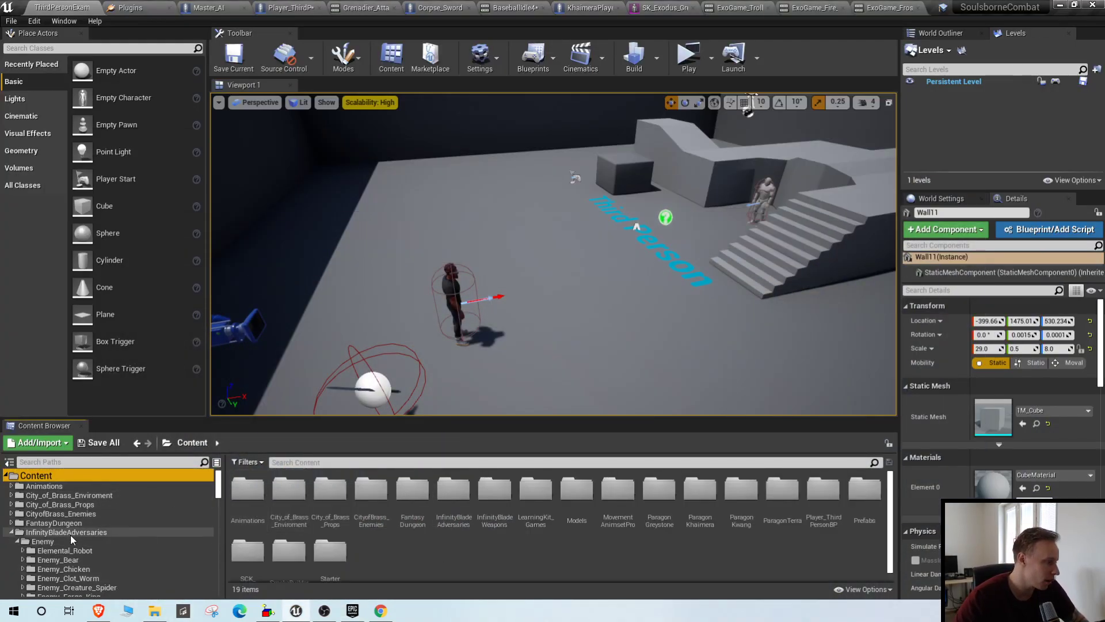
click(87, 513)
text(attack)
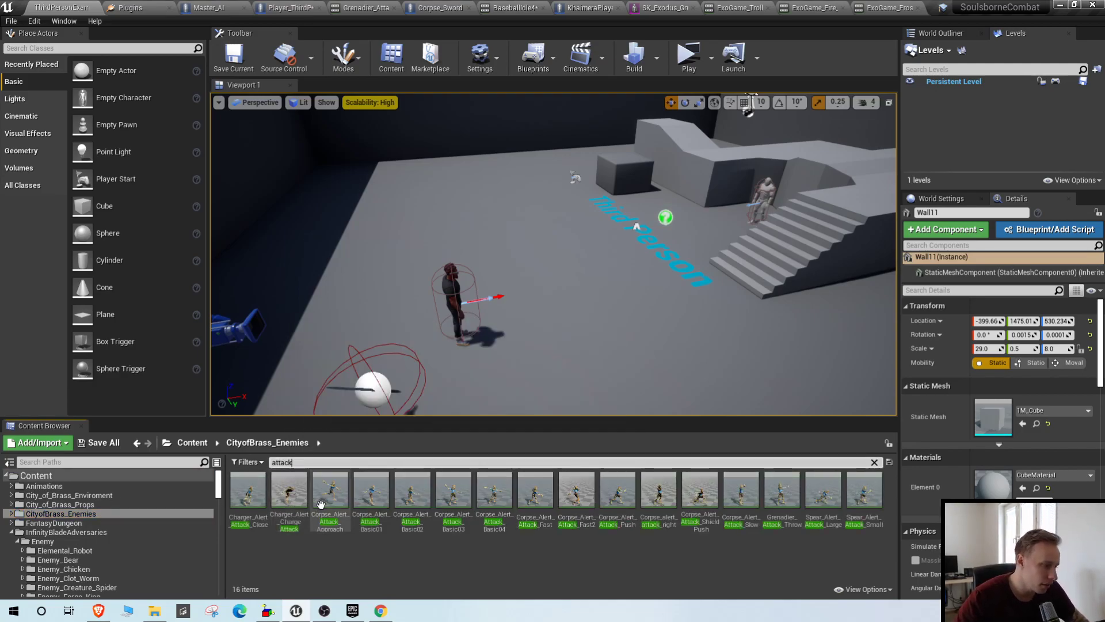
- Preview the Corpse_Alert_Attack_Basic01 animation from another angle, and return to the ThirdPersonExample level
double_click(376, 501)
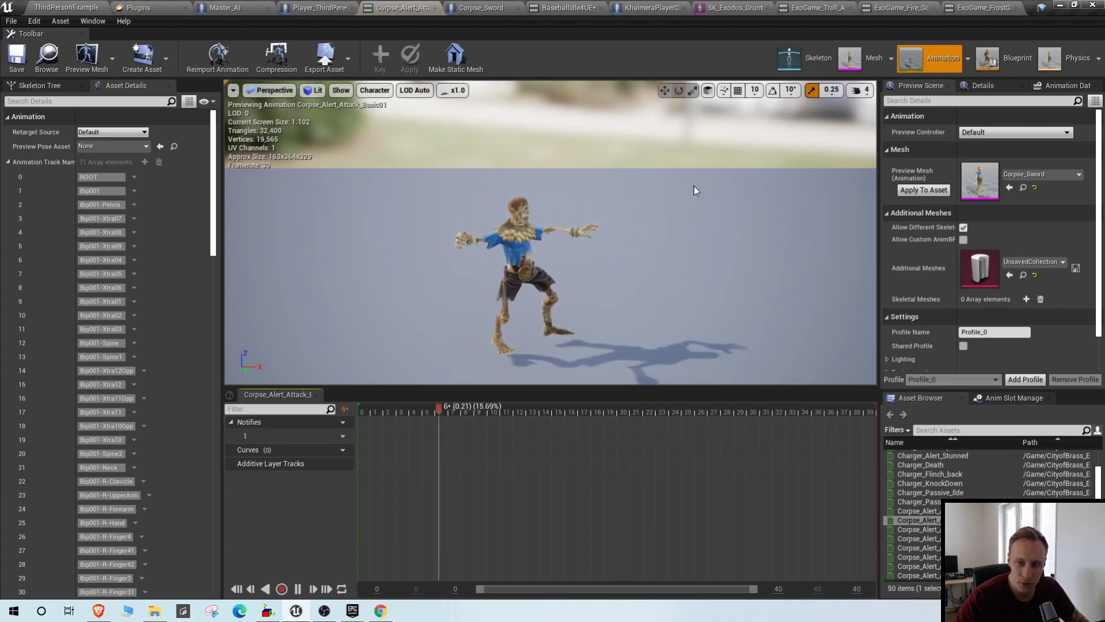
alt+drag(679, 189, 615, 211)
click(65, 7)
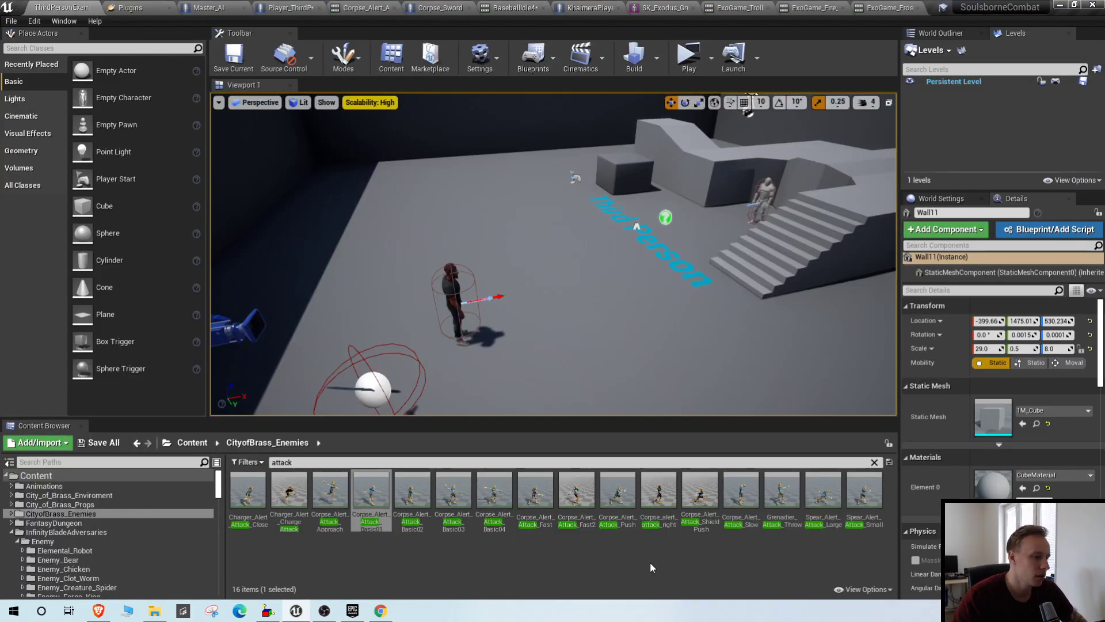
- Clear the asset search and show the contents of the InfinityBladeAdversaries folder
key(BackSpace)
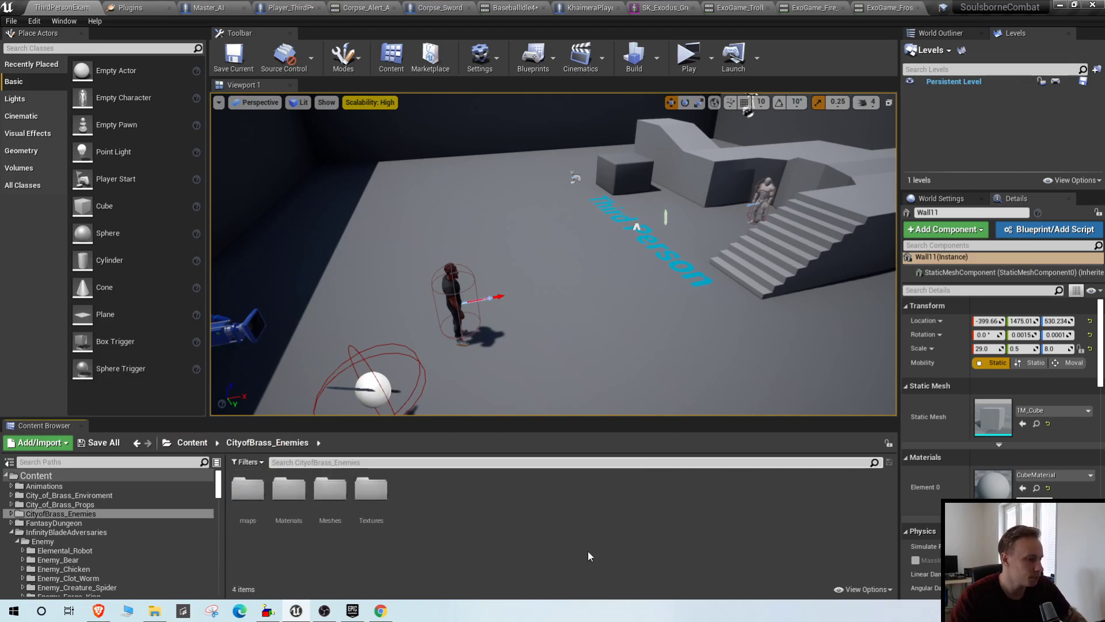
click(26, 532)
mouse_move(637, 387)
right_down()
mouse_move(536, 387)
mouse_move(645, 398)
mouse_move(637, 387)
right_up()
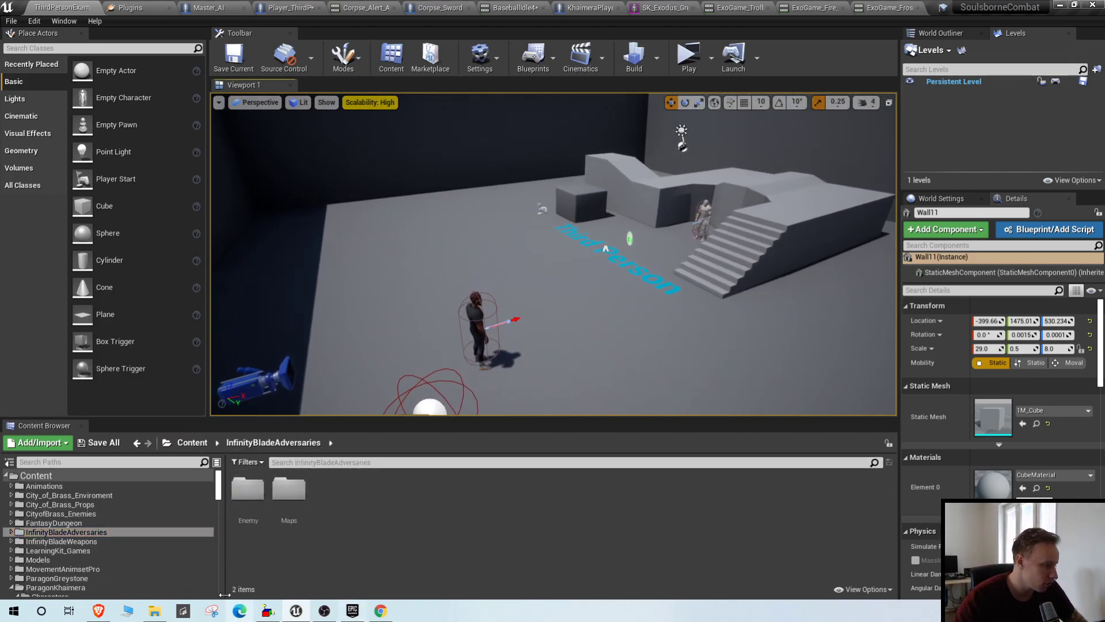
right_drag(593, 307, 562, 340)
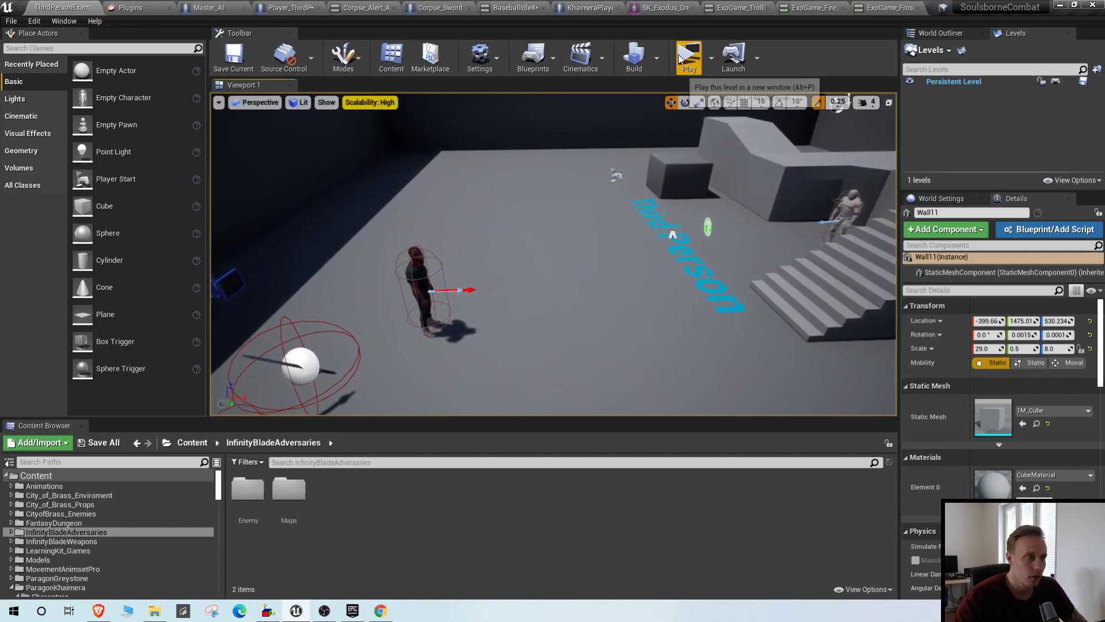
right_drag(590, 295, 591, 292)
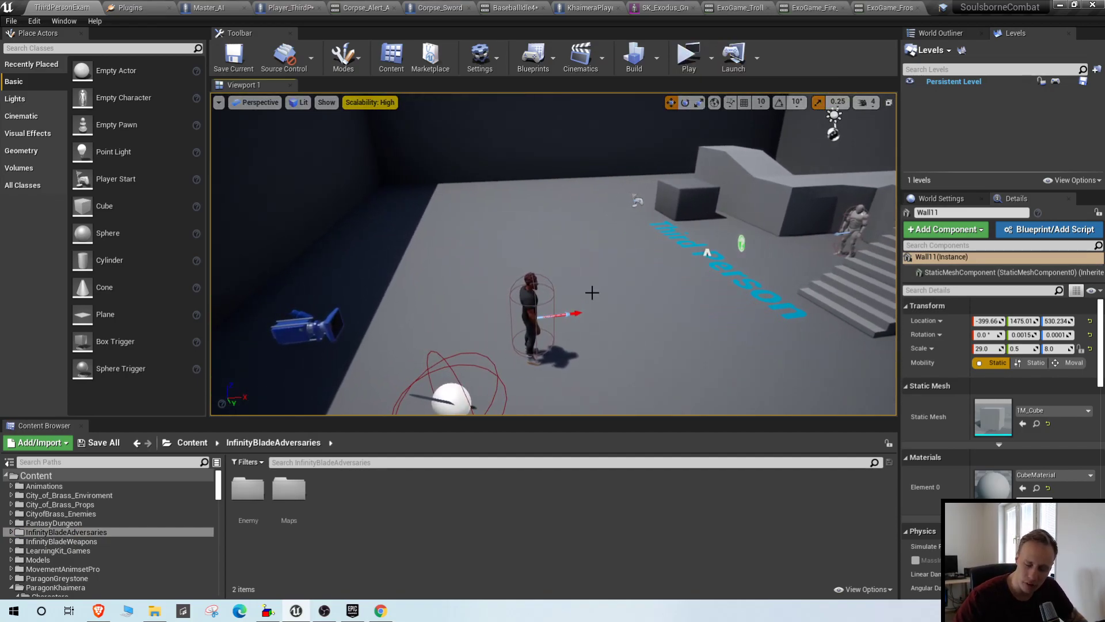
- Select the Master_AI character beside the stairs in the level
mouse_move(691, 237)
right_down()
mouse_move(766, 237)
mouse_move(691, 237)
right_up()
click(703, 194)
right_drag(703, 194, 645, 190)
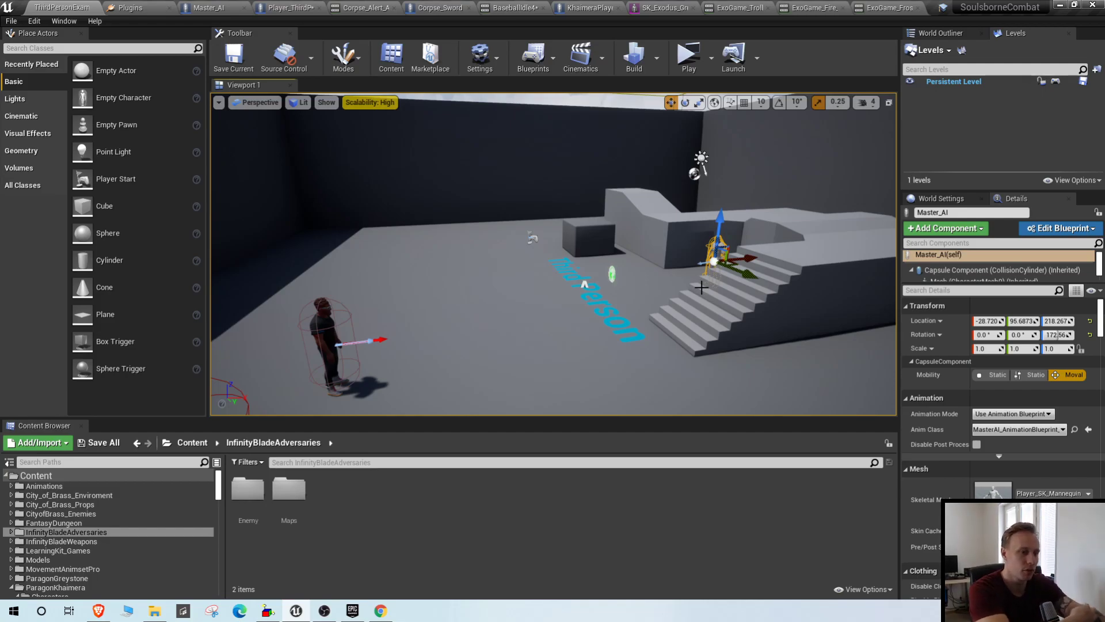
right_drag(610, 274, 635, 266)
right_drag(638, 363, 621, 373)
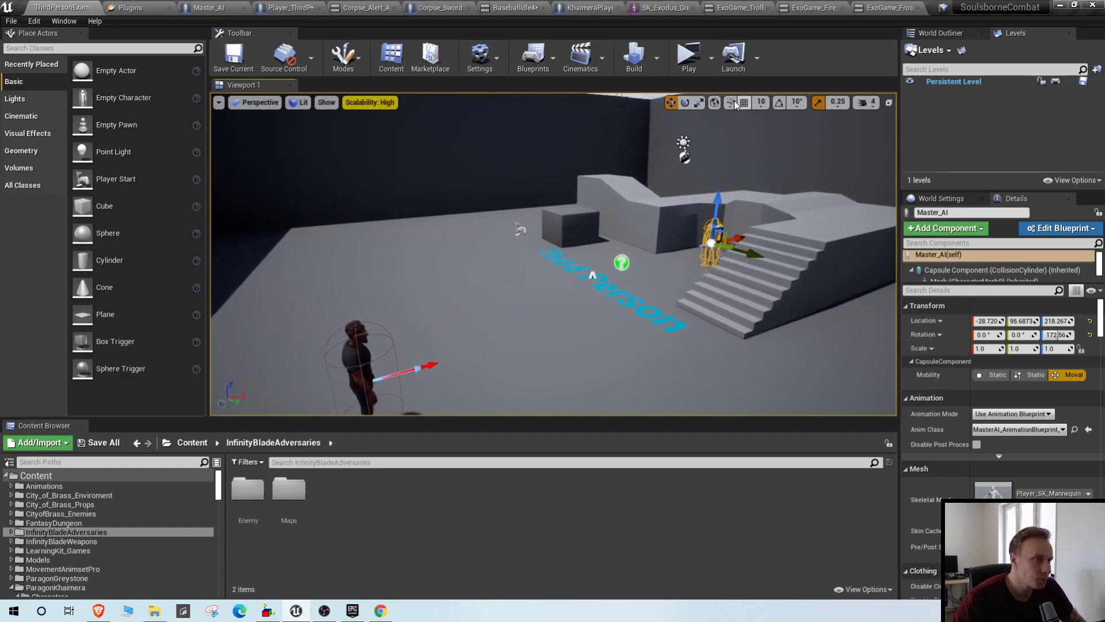
- Play the level and have the player character pick up and equip the large axe
click(686, 58)
key(w)
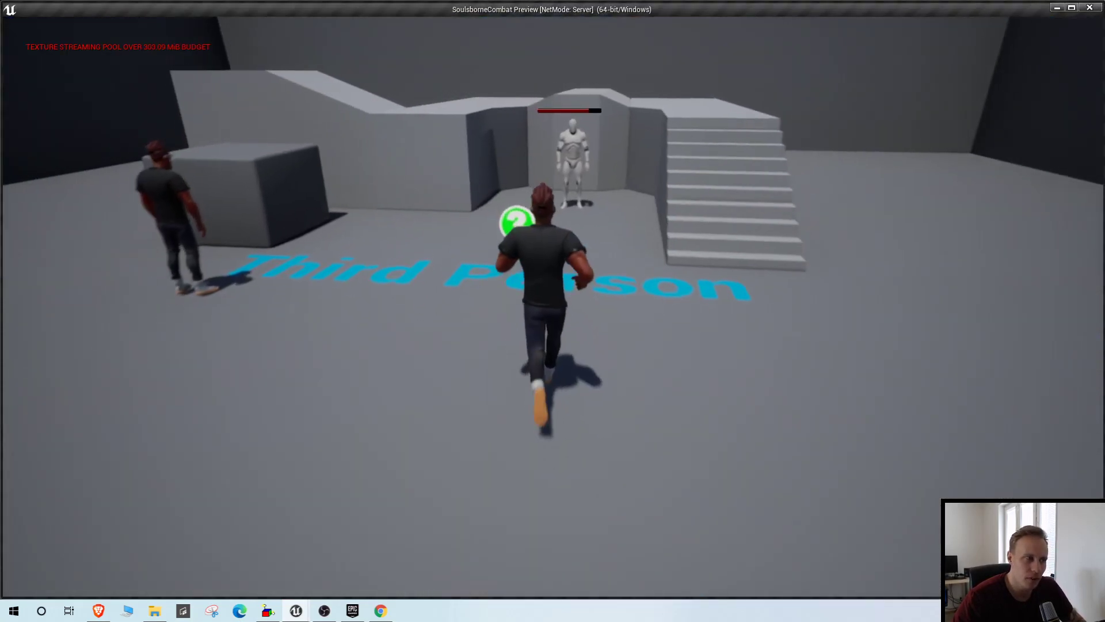
key(w)
key(w)
key(e)
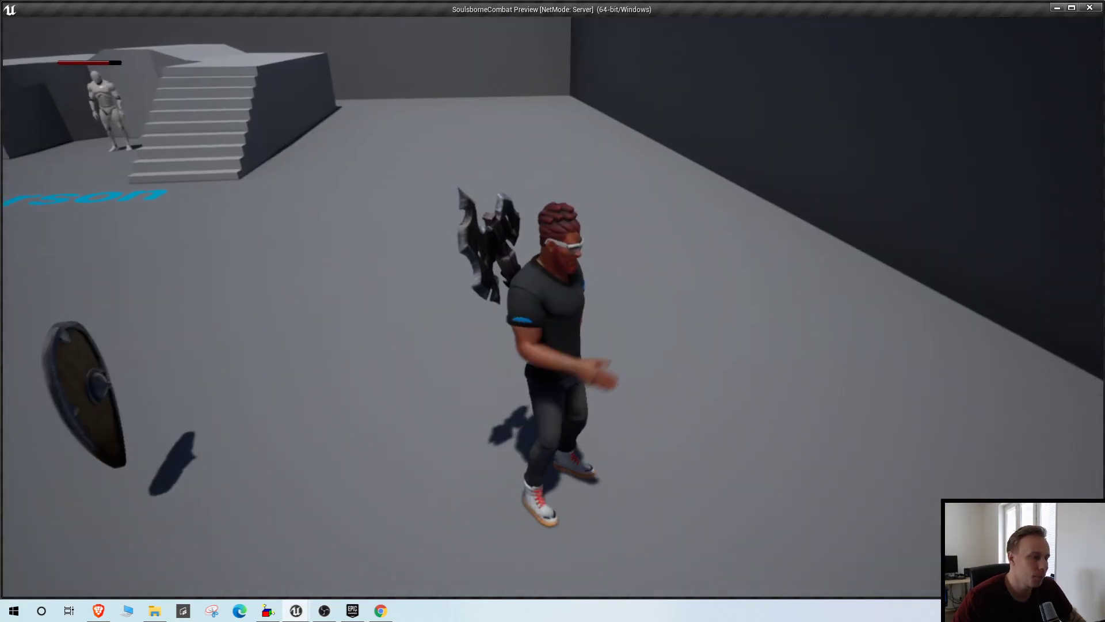
key(w)
key(r)
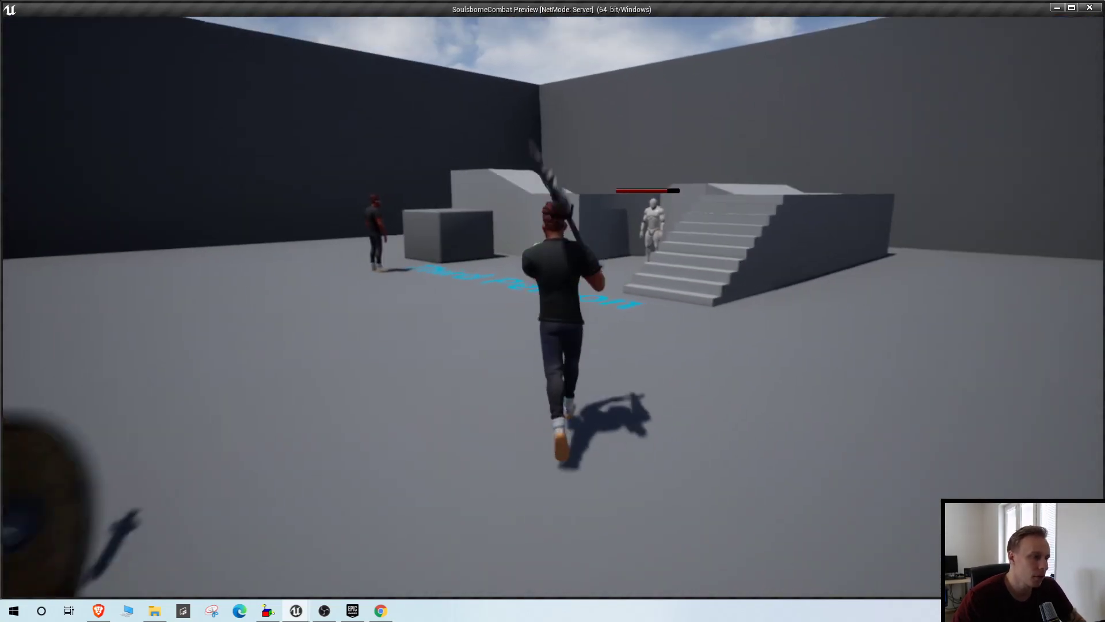
- Test the axe attacks on the AI mannequin beside the stairs and swing while circling around it
key(w)
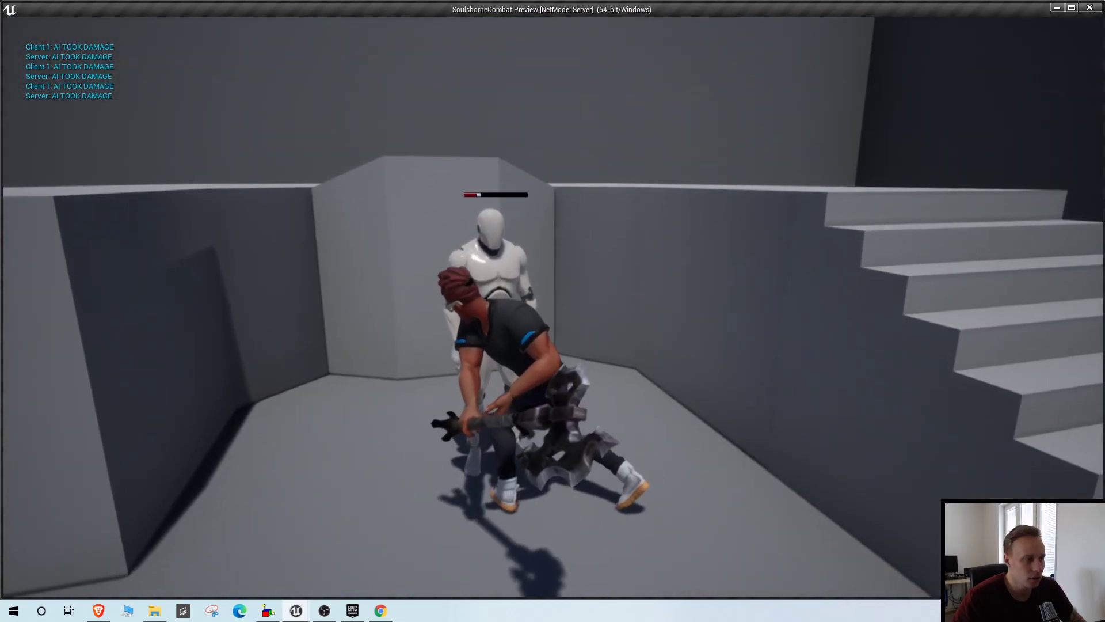
key(a)
key(s)
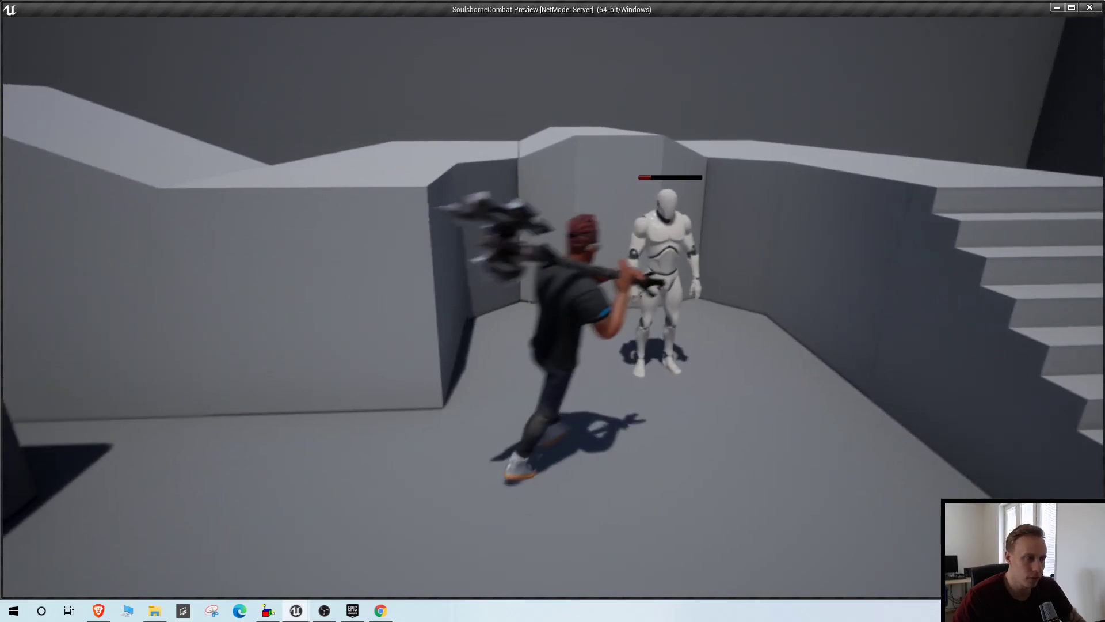
key(w)
key(d)
key(s)
key(a)
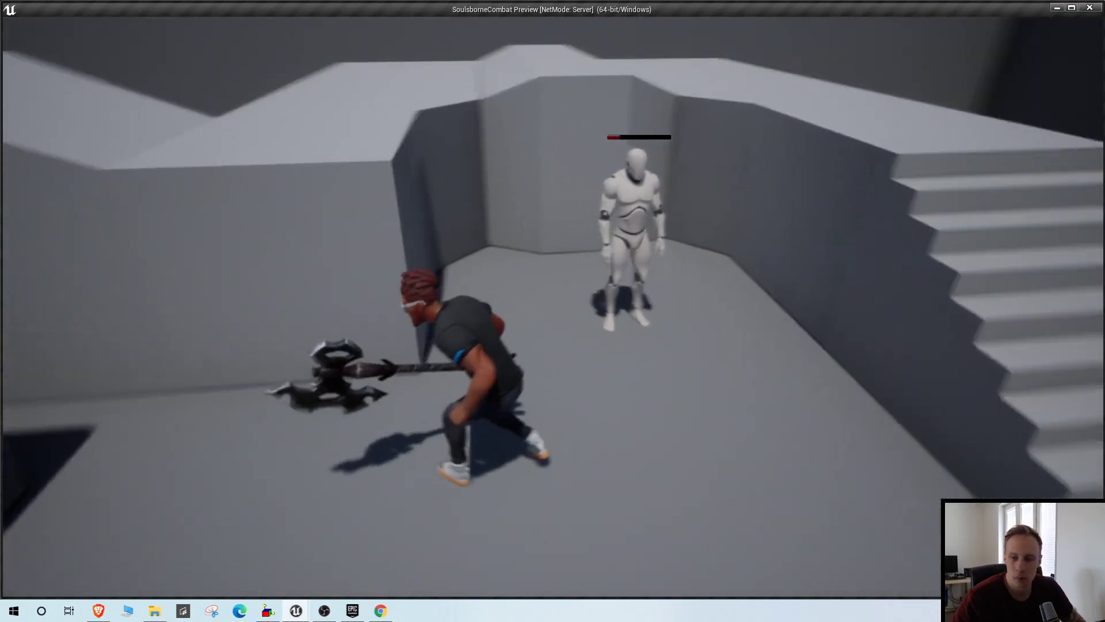
key(s)
key(w)
key(d)
key(a)
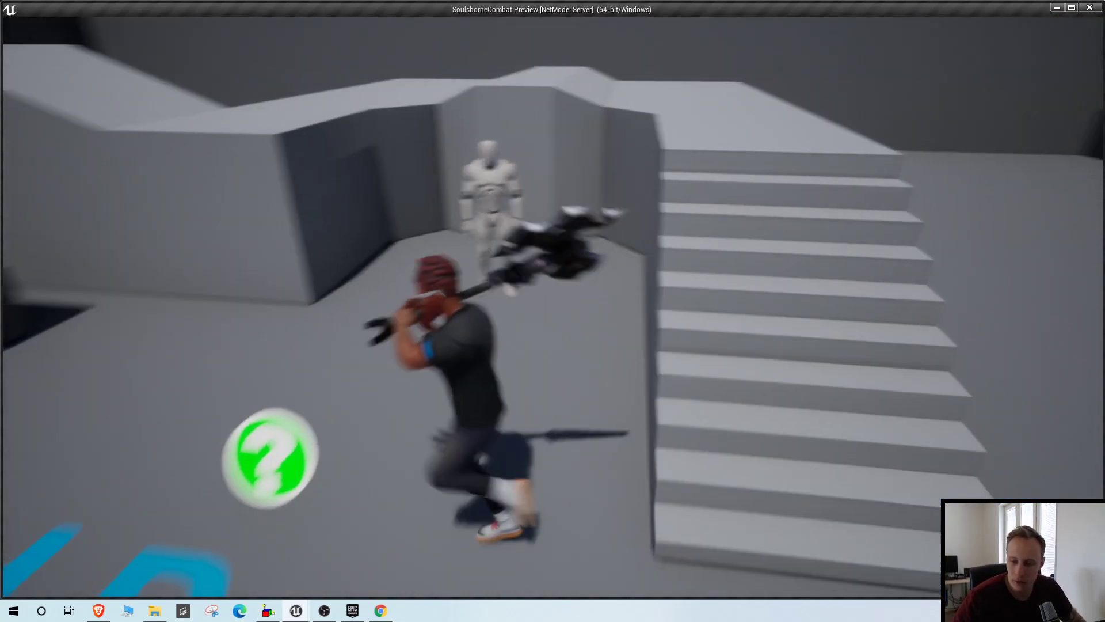
- Run up to the AI mannequin beside the stairs and land further axe hits on it from close range
key(w)
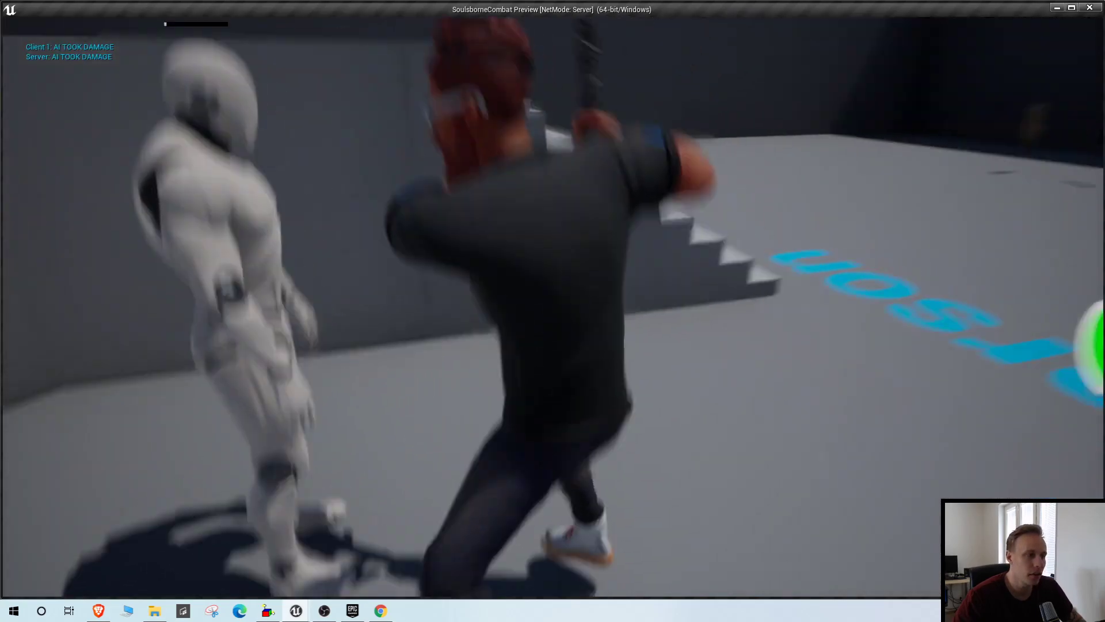
key(w)
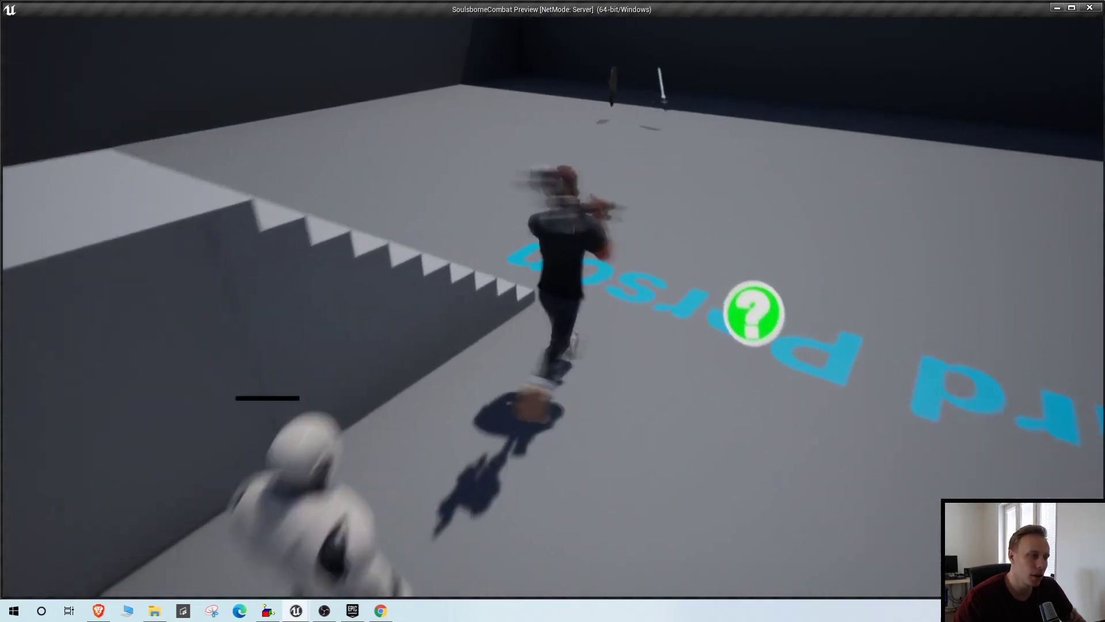
key(w)
key(w)
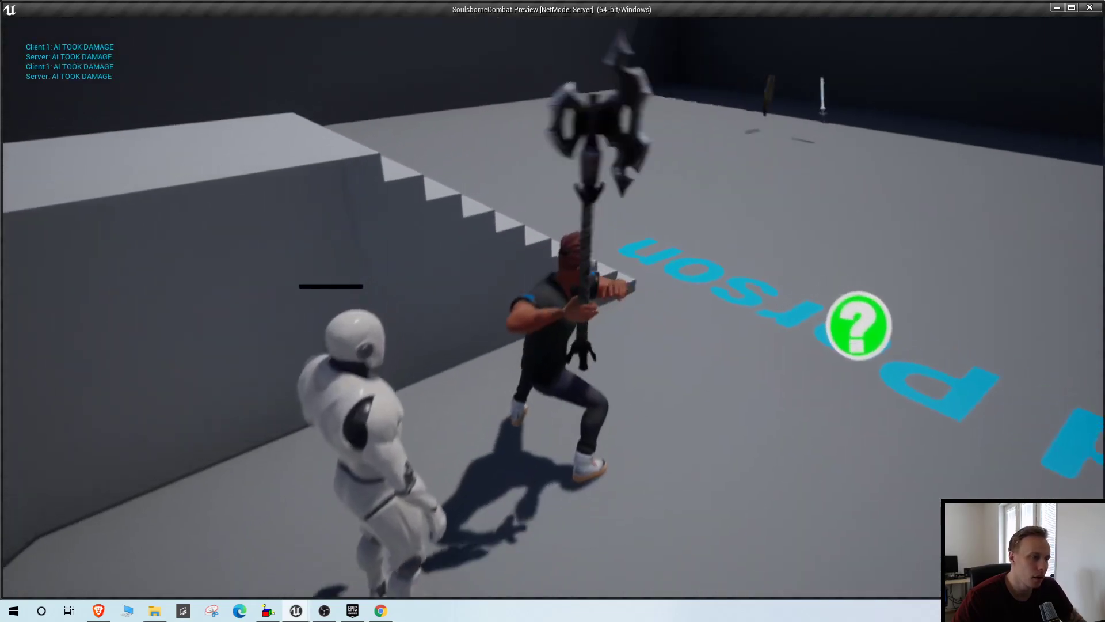
key(space)
key(a)
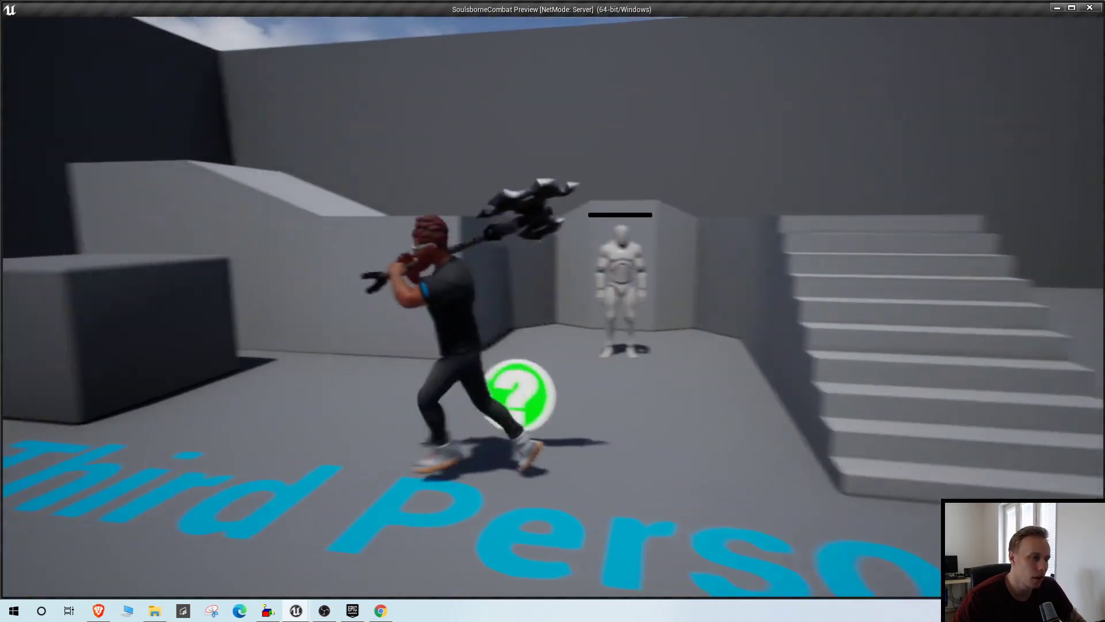
- Test dodge-rolling and moving with the axe around the Third Person floor text in front of the mannequin
key(d)
key(w)
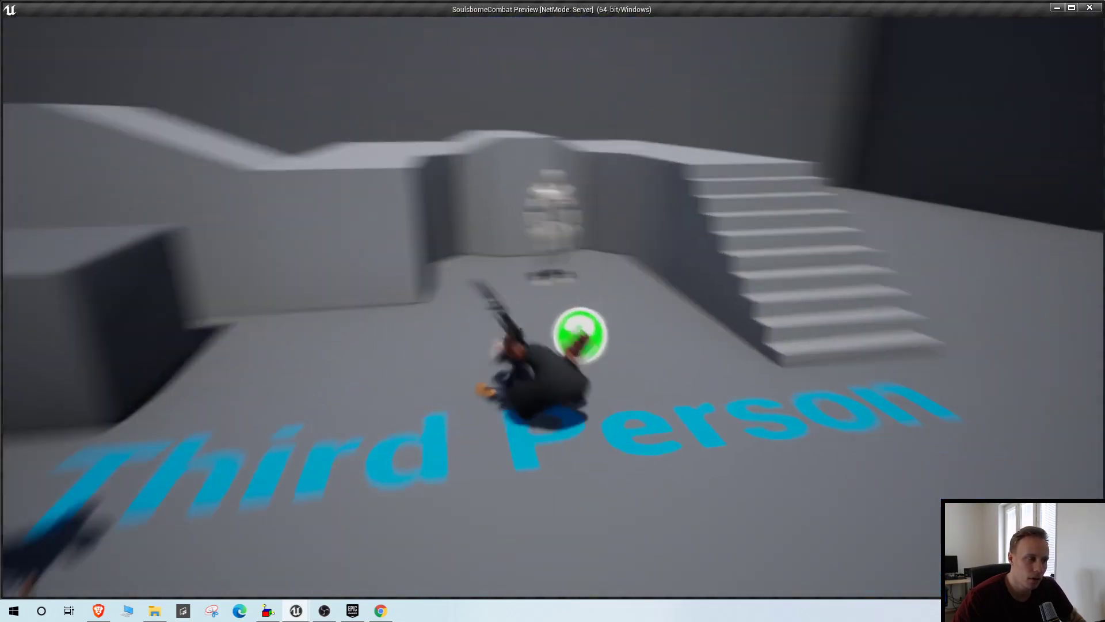
key(d)
key(w)
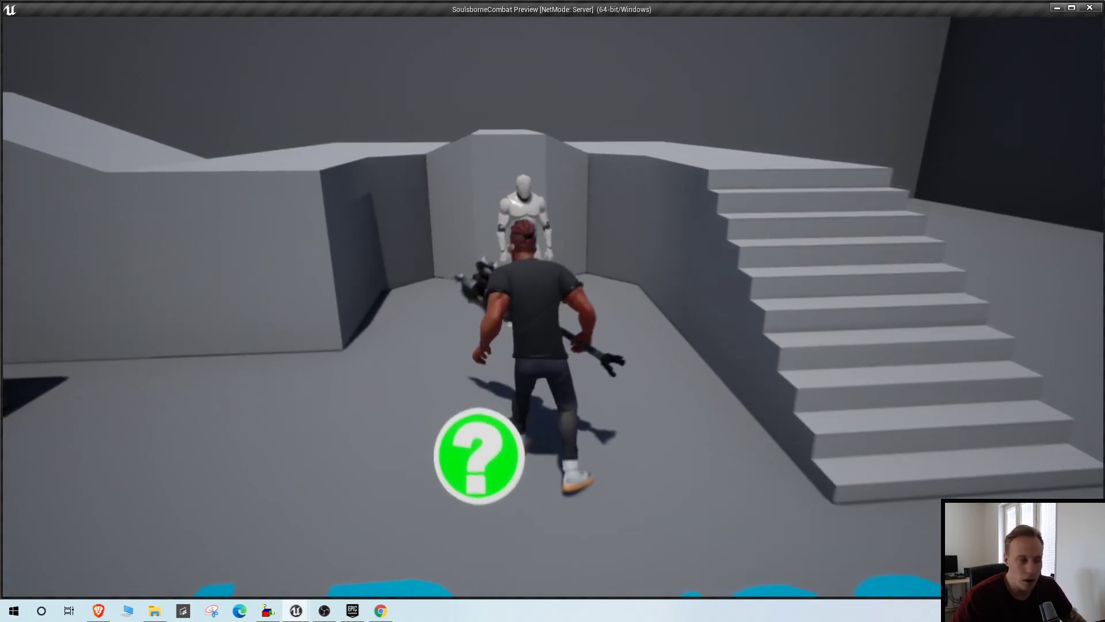
key(d)
key(w)
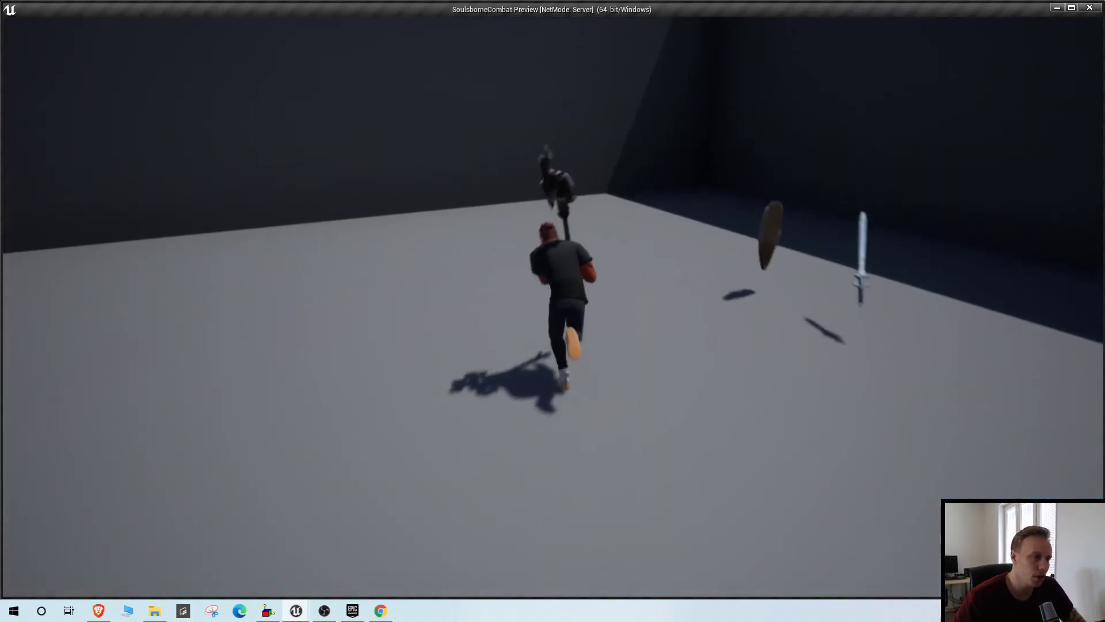
- Run back and forth across the open floor between the sword and shield pickups and the second player character to test movement
key(w)
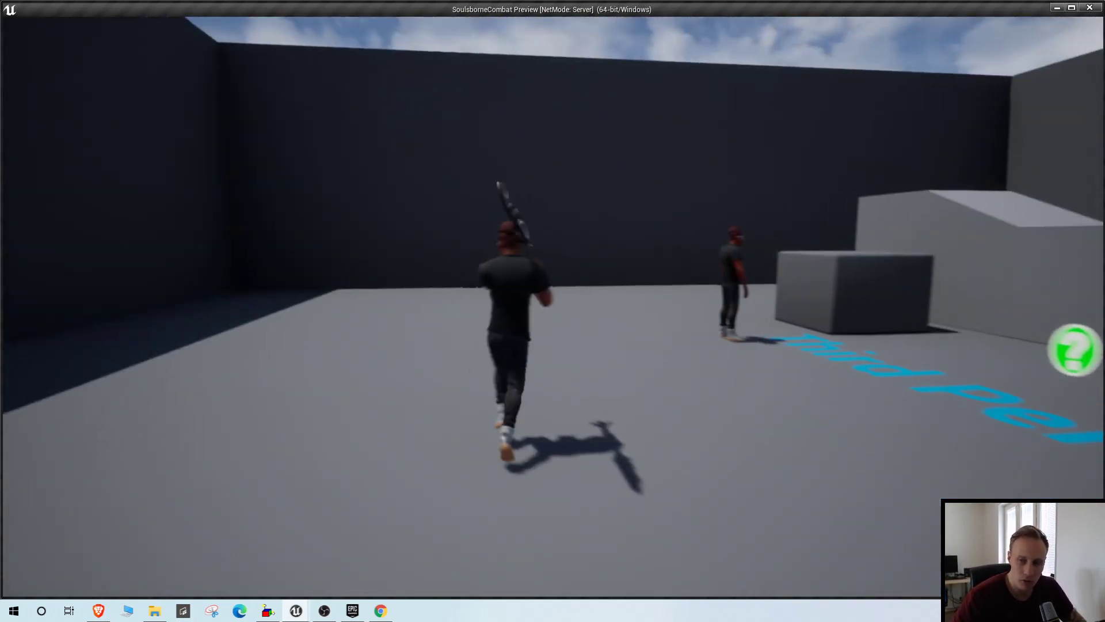
key(w)
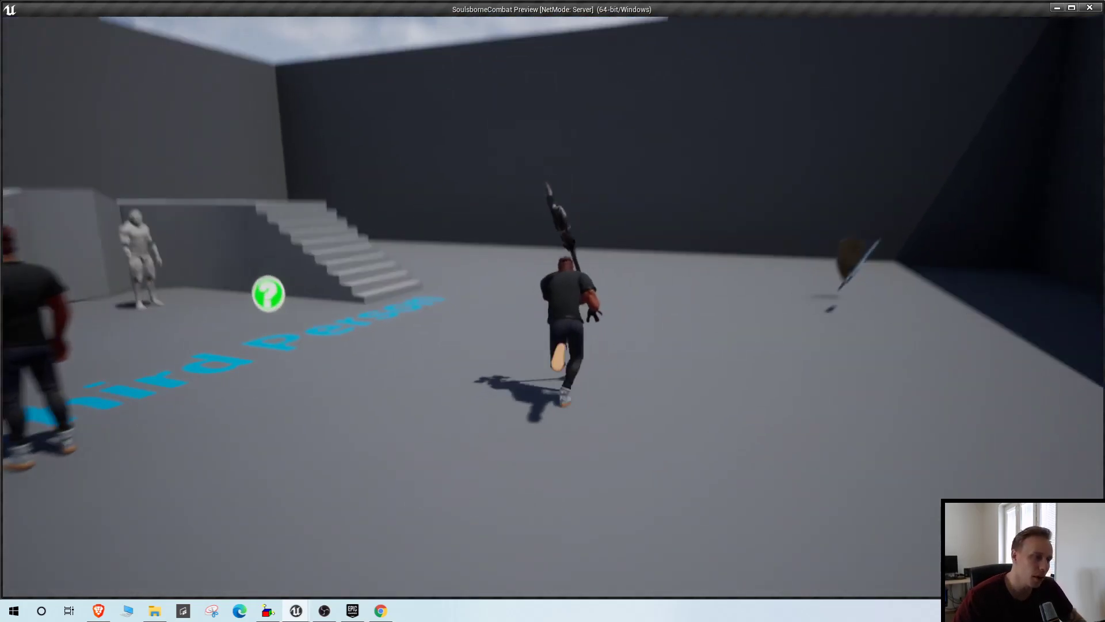
key(w)
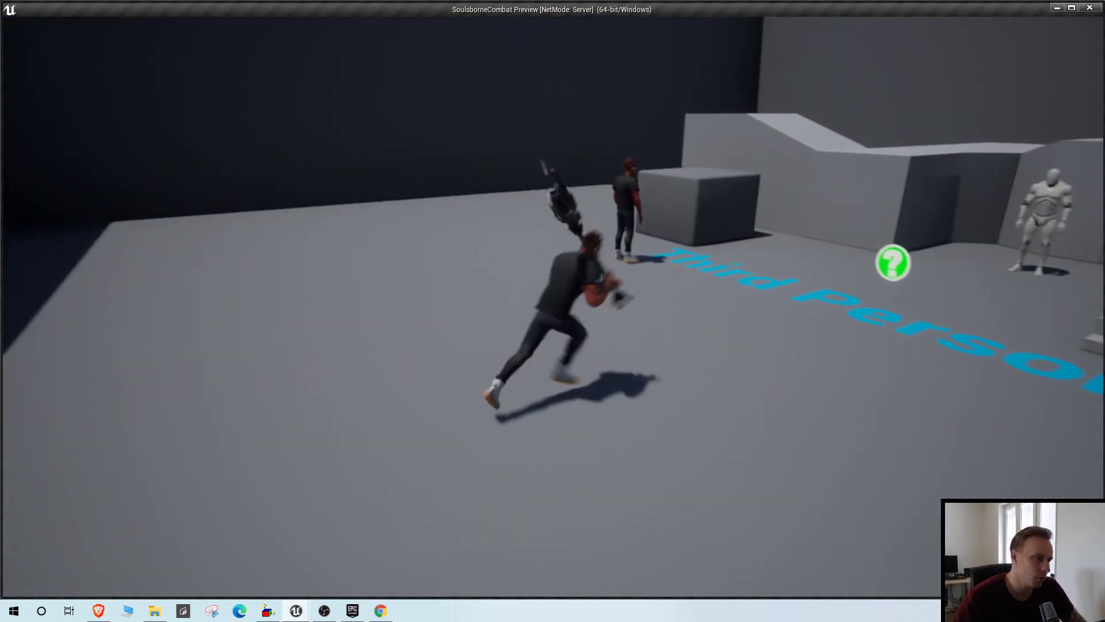
key(w)
key(w)
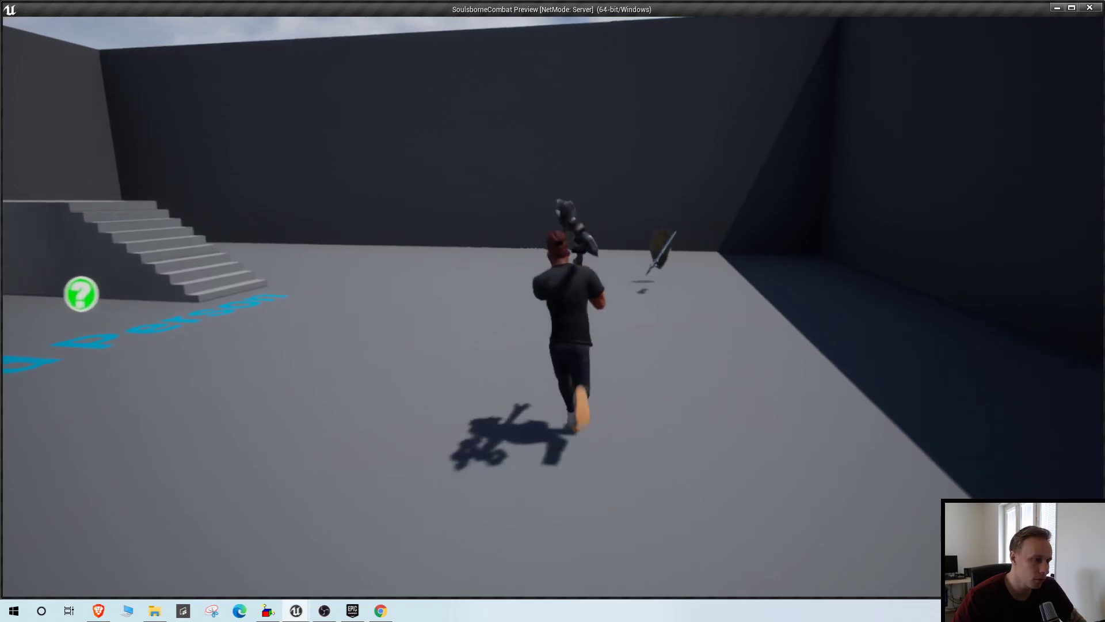
key(d)
key(a)
key(w)
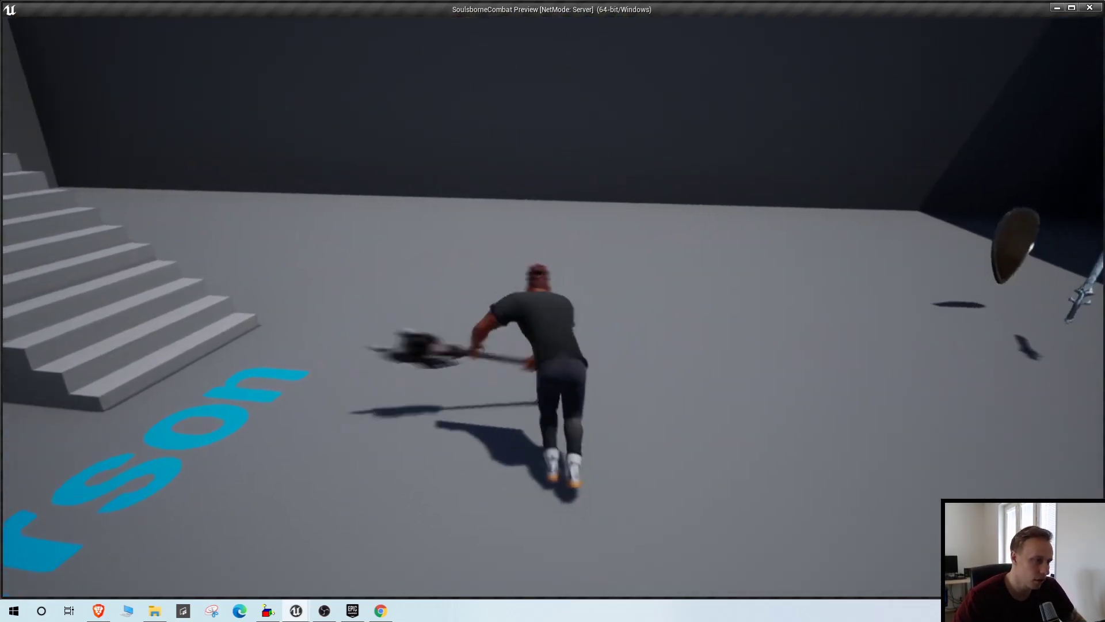
key(space)
key(w)
key(w)
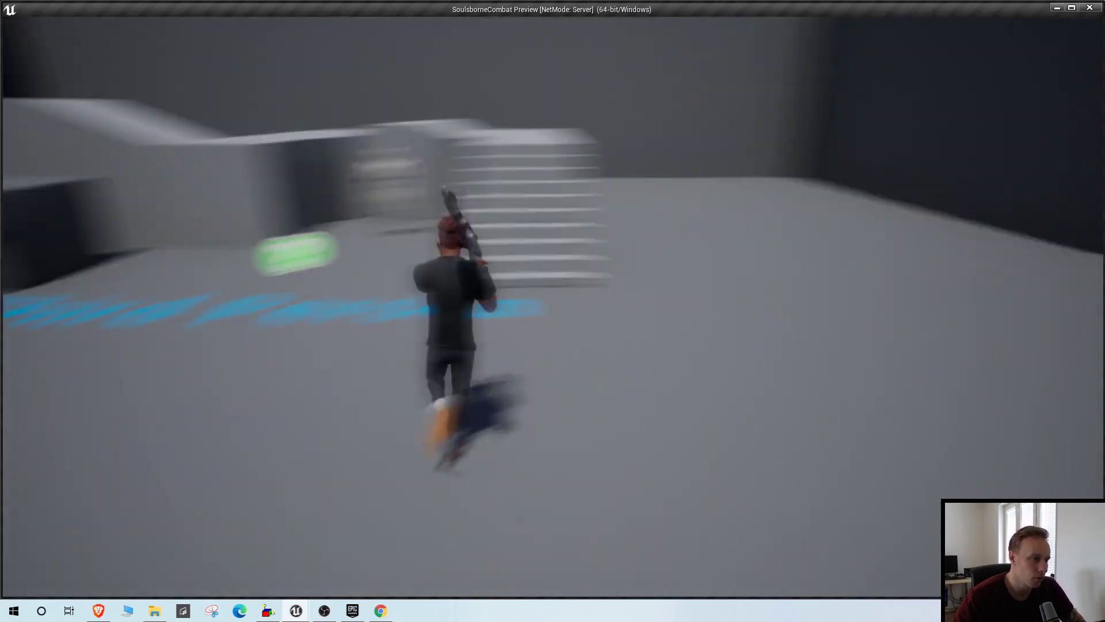
key(w)
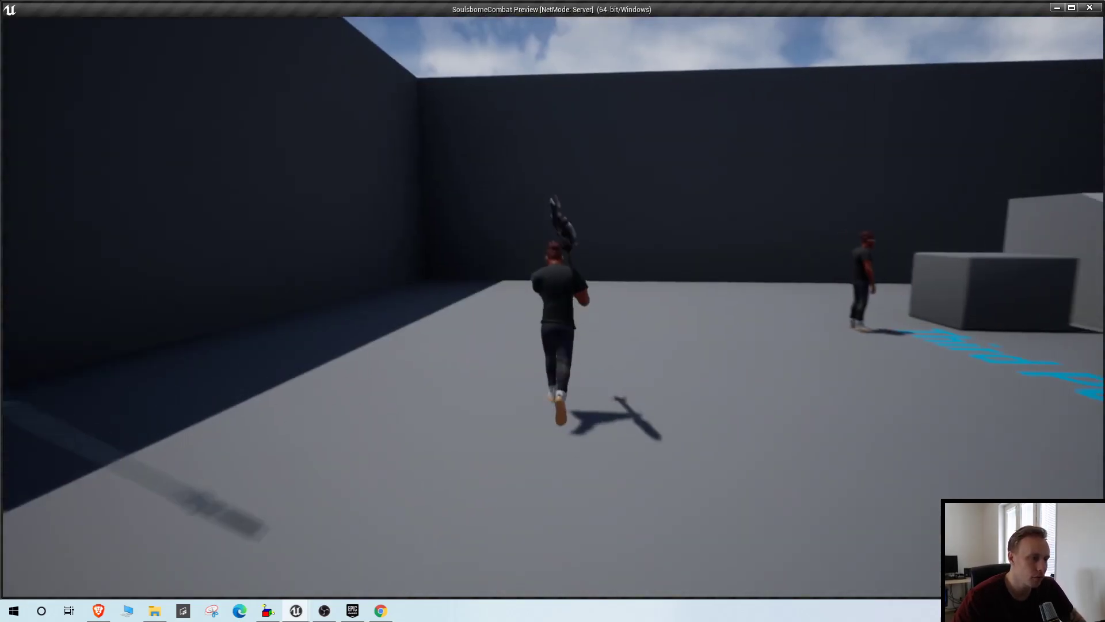
- Test repeated dodge rolls and sprinting with the axe across the arena, and end the play session
key(space)
key(space)
key(w)
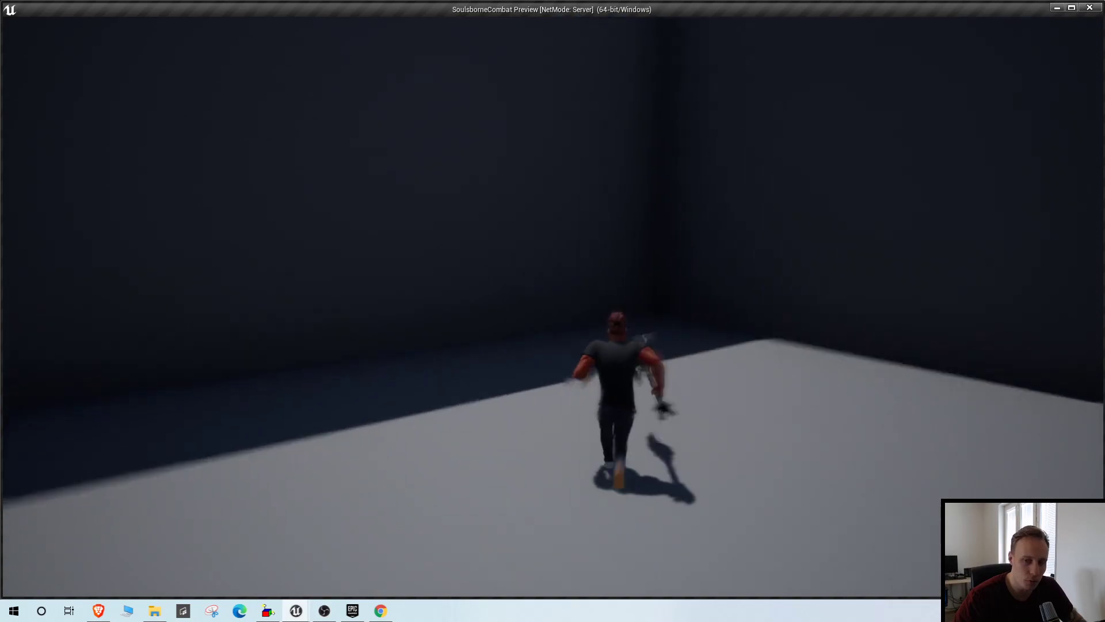
key(space)
key(space)
key(w)
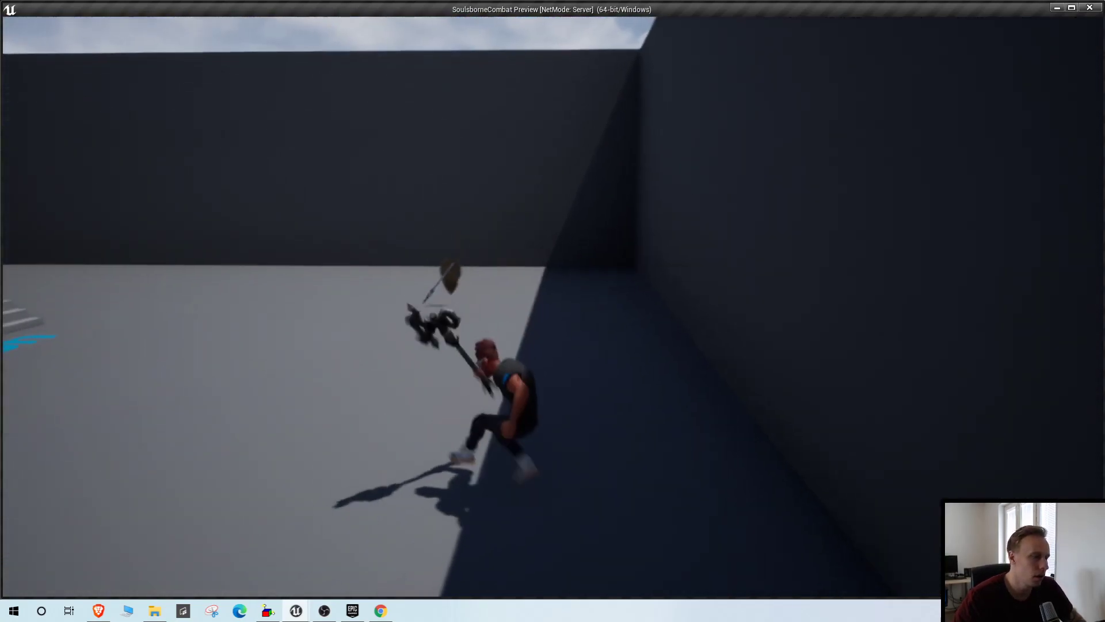
key(space)
key(w)
key(space)
key(space)
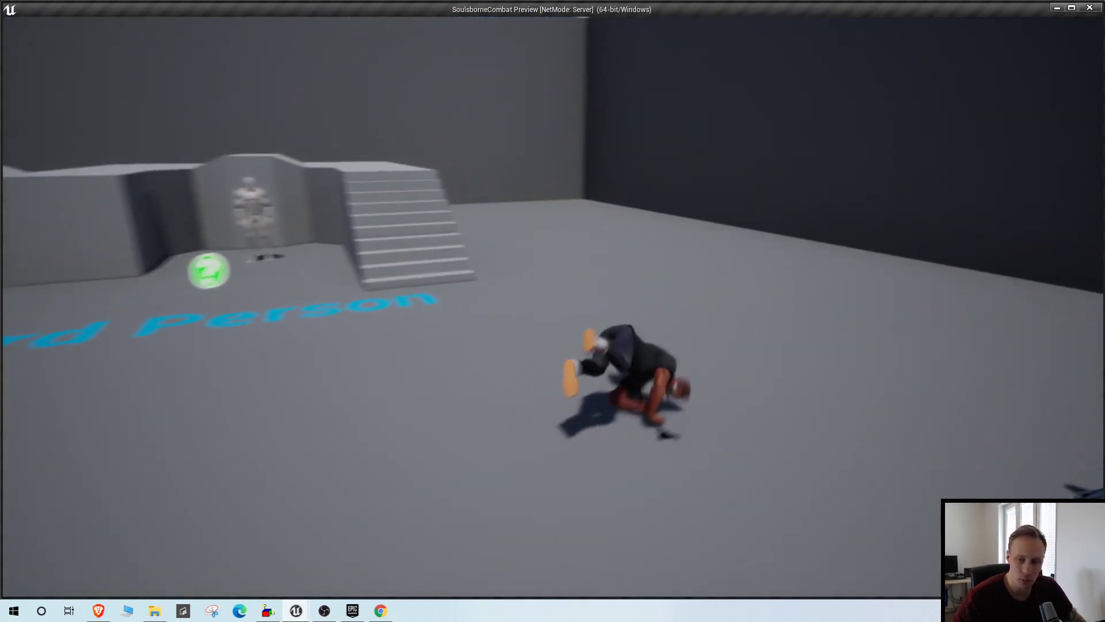
key(Escape)
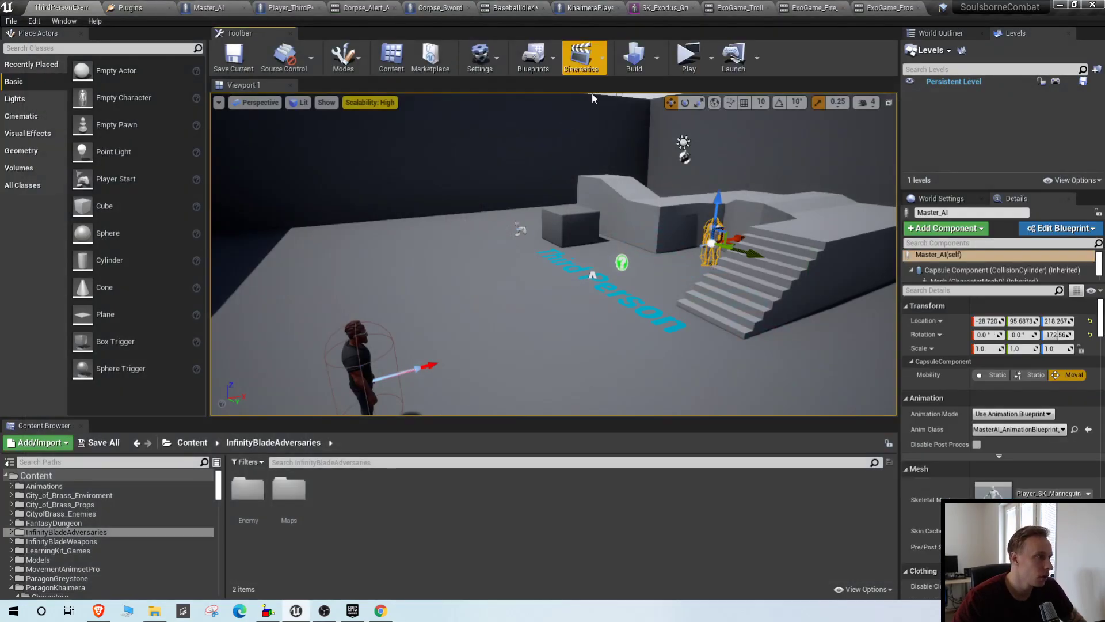
- Open the Player_ThirdPersonCharacter blueprint and locate the Spacebar Logic comment in its Event Graph
click(207, 5)
click(291, 7)
scroll(410, 254, down, 10)
right_drag(460, 265, 619, 445)
right_drag(601, 175, 599, 196)
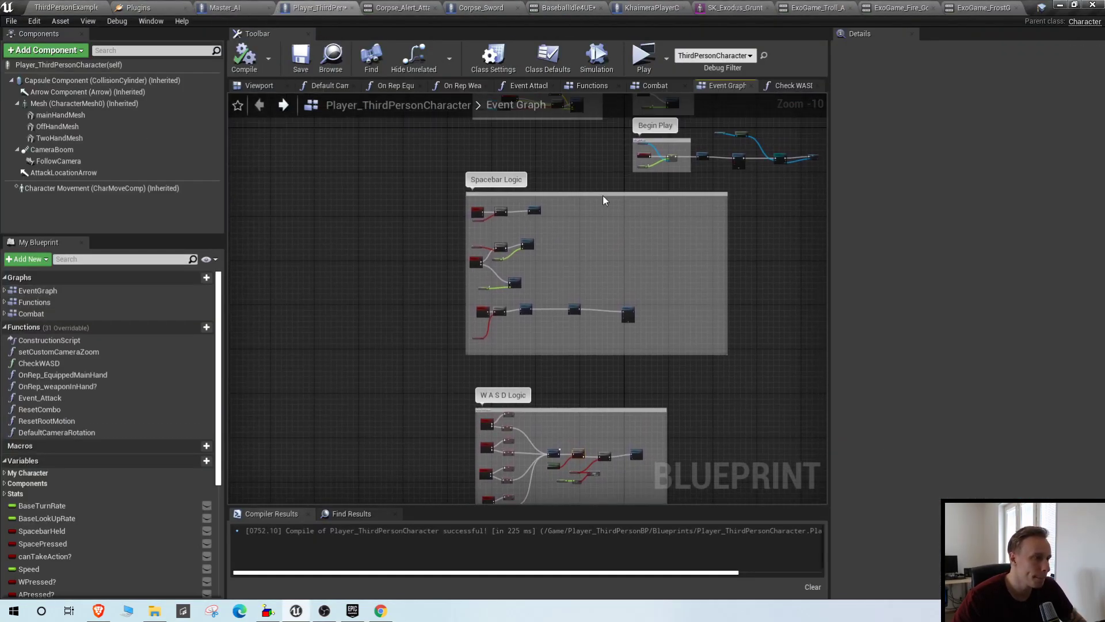
drag(607, 193, 613, 202)
scroll(547, 217, up, 6)
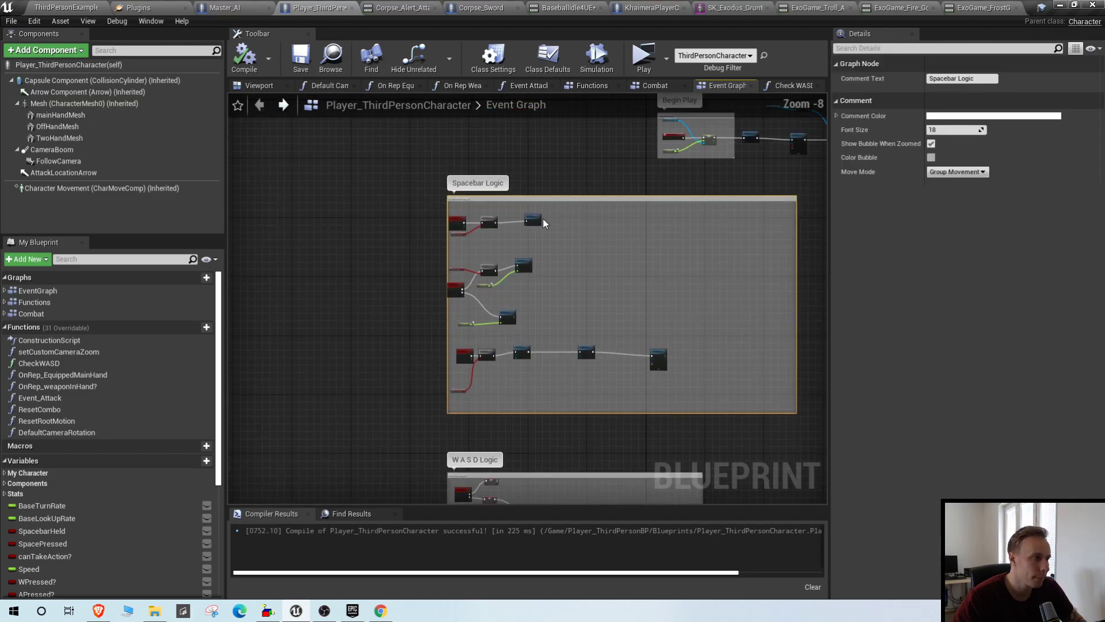
- Examine the Left Shift sprint nodes and the Left Alt montage chain inside the Spacebar Logic comment
right_drag(449, 211, 398, 174)
click(403, 334)
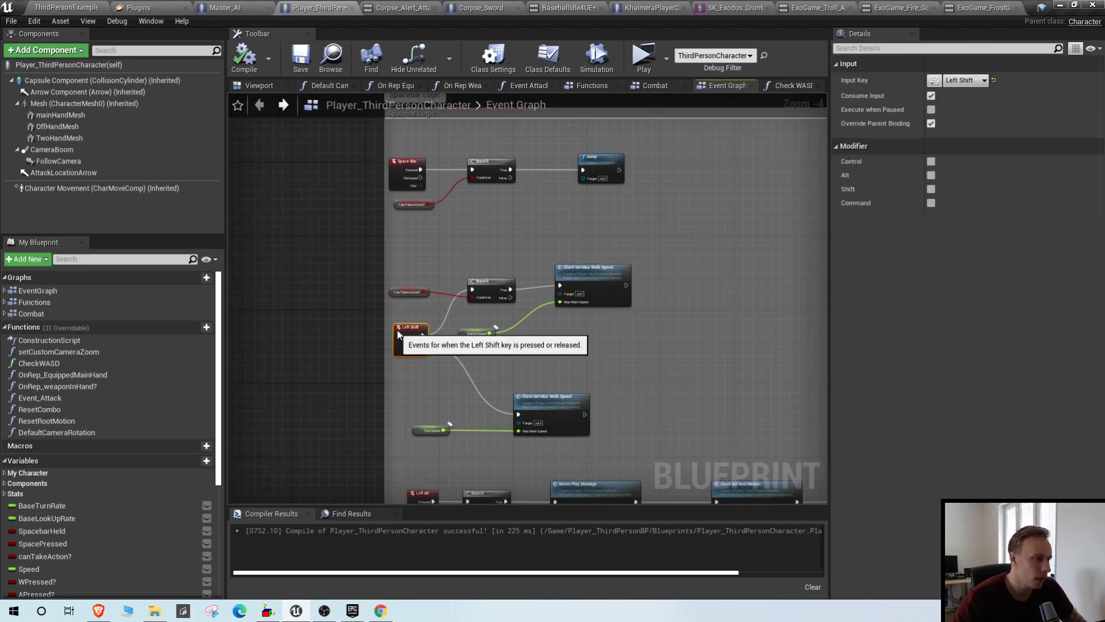
right_drag(551, 231, 653, 312)
scroll(653, 312, down, 3)
right_drag(759, 355, 607, 239)
scroll(434, 291, up, 2)
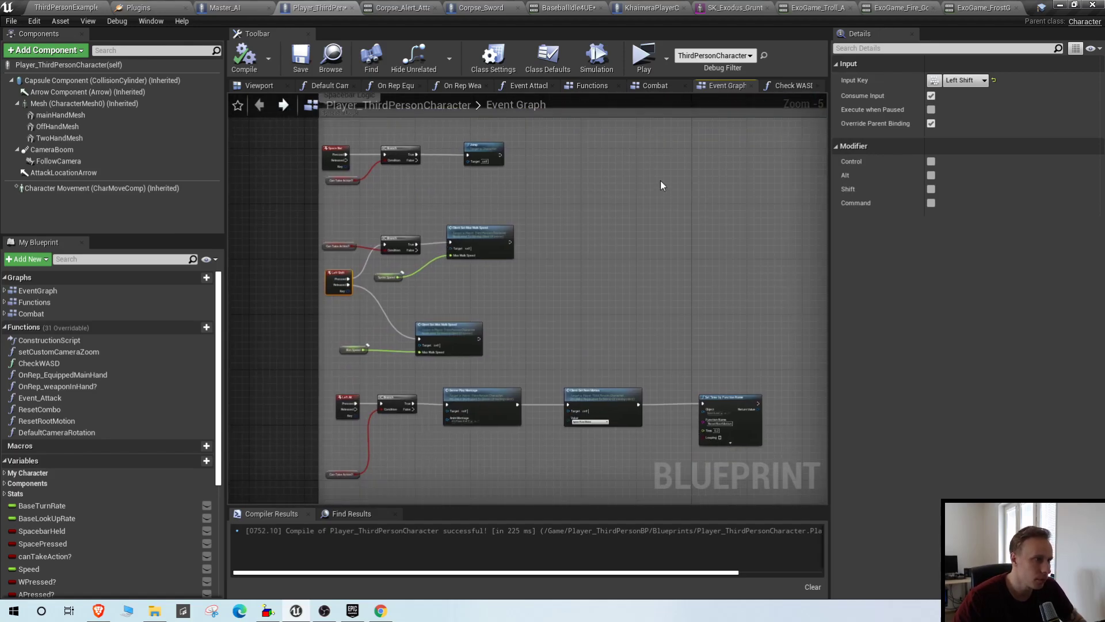
- Examine the Space Bar event, its Can Take Action? branch and the Jump node within the Spacebar Logic section
right_drag(358, 158, 388, 250)
scroll(388, 249, up, 5)
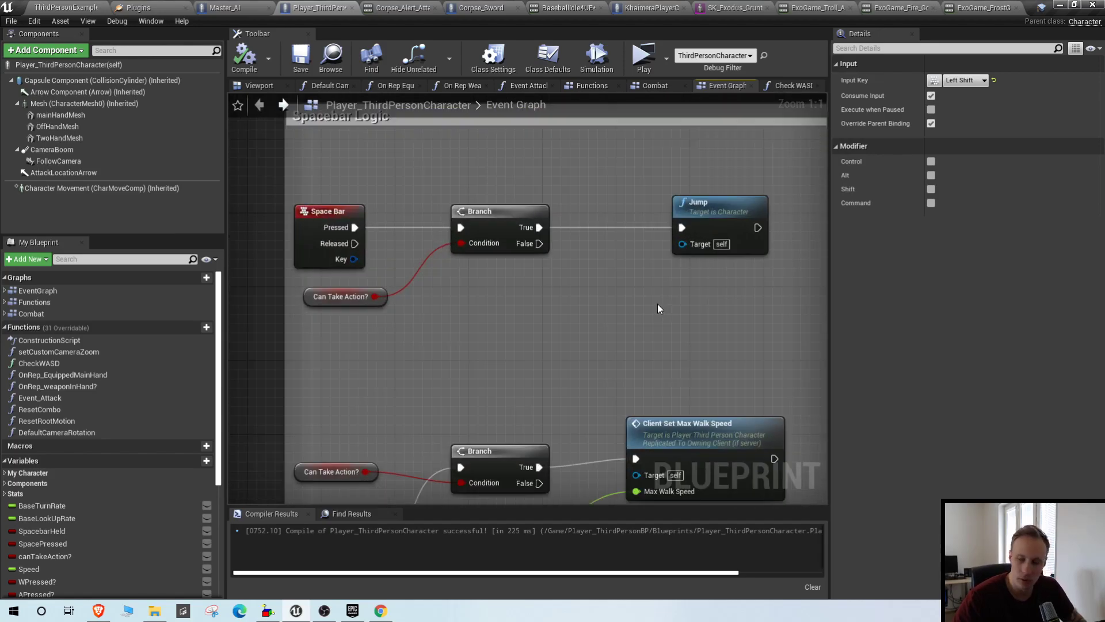
right_drag(658, 302, 579, 267)
scroll(579, 267, down, 8)
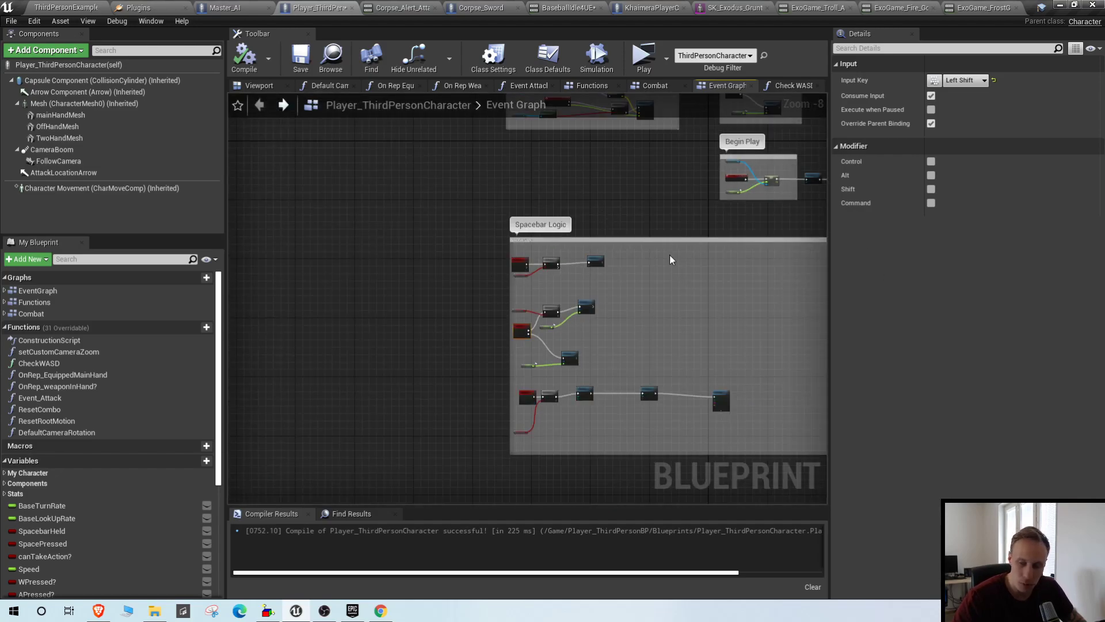
right_drag(669, 255, 589, 271)
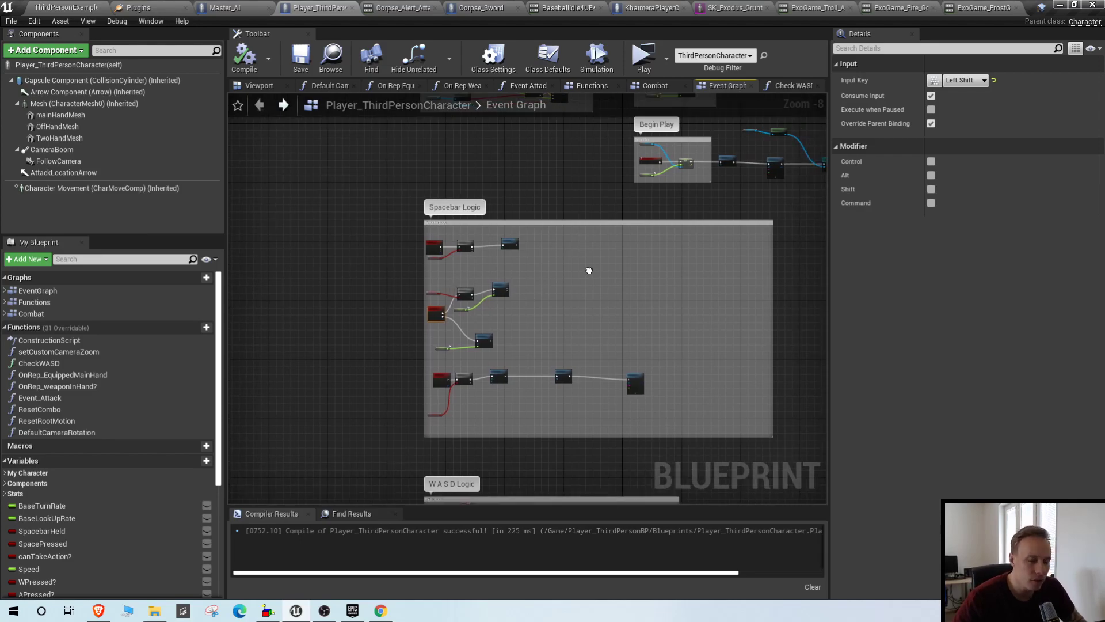
right_drag(497, 268, 430, 266)
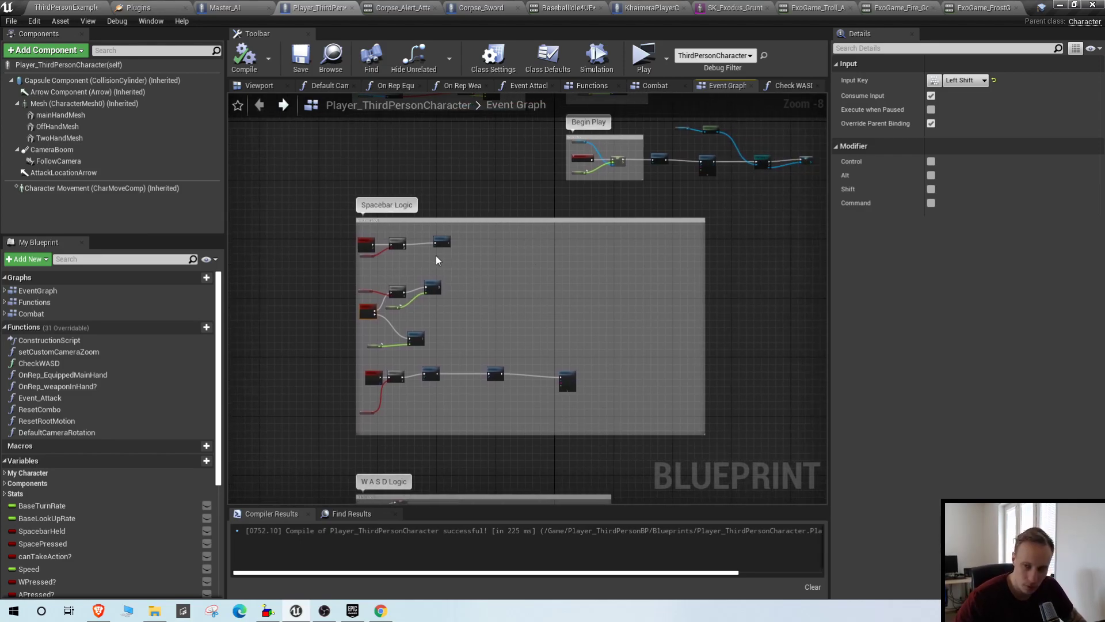
scroll(443, 259, up, 3)
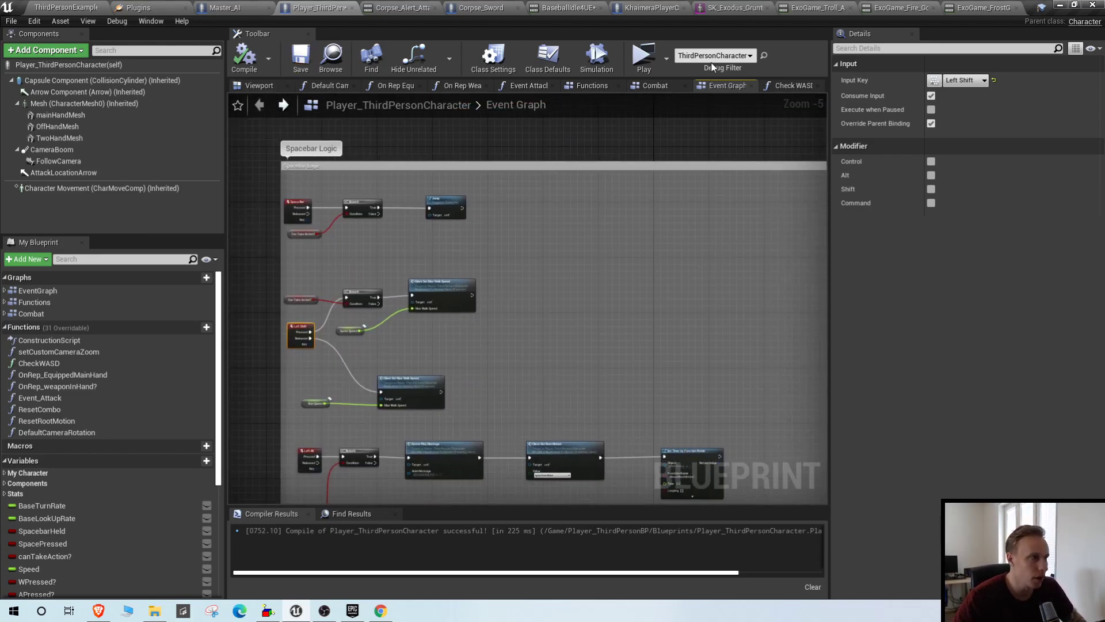
- Play the level again, pick up the axe and test the character's movement, and stop the session
click(645, 58)
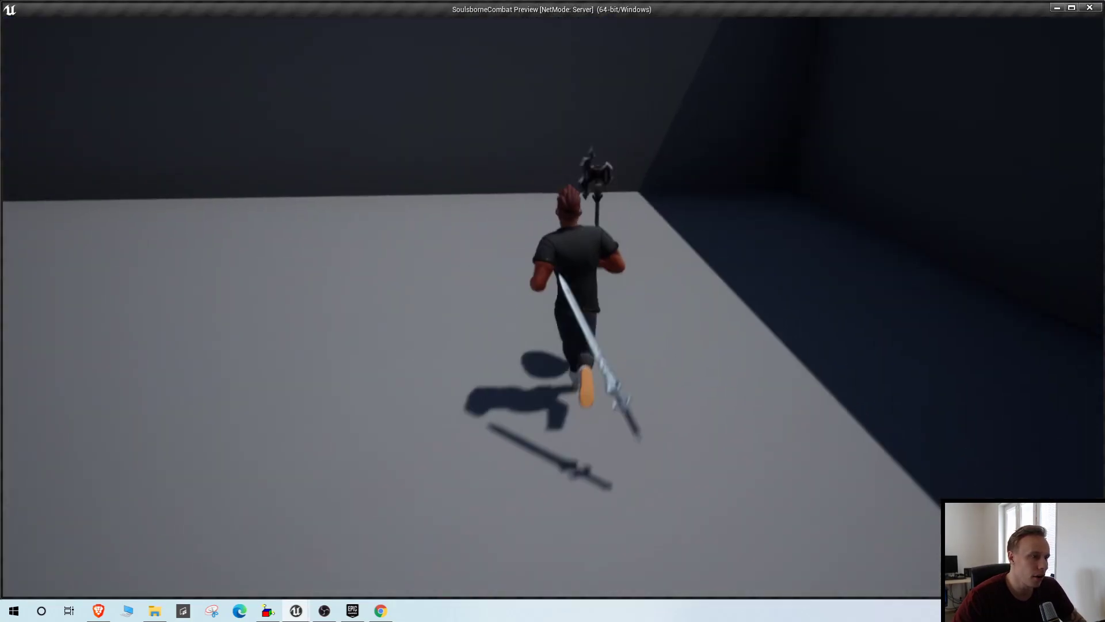
key(space)
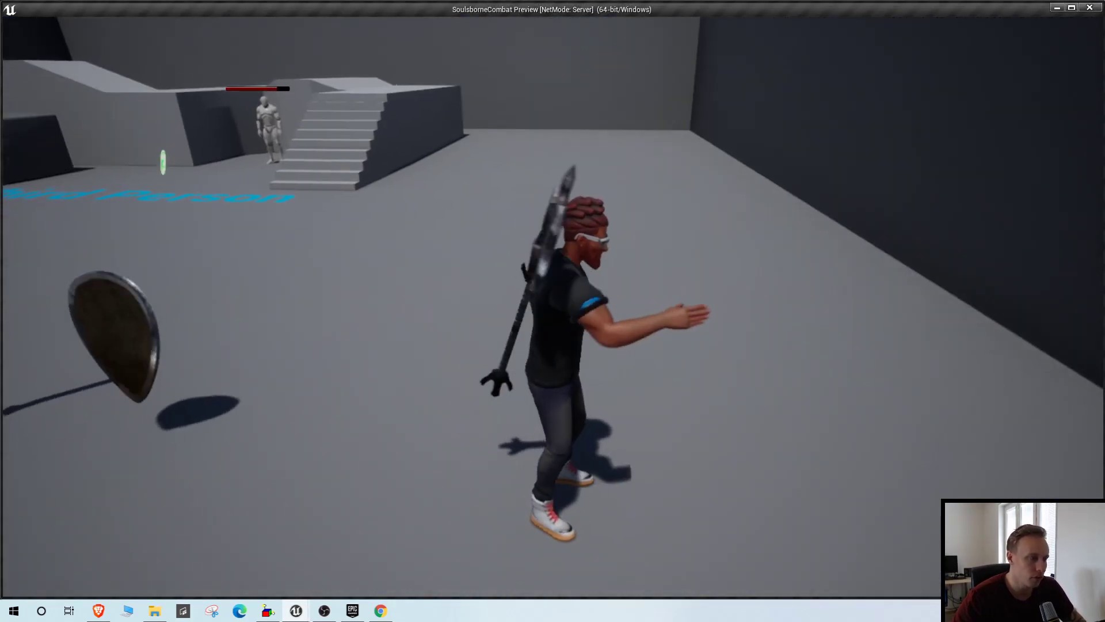
key(w)
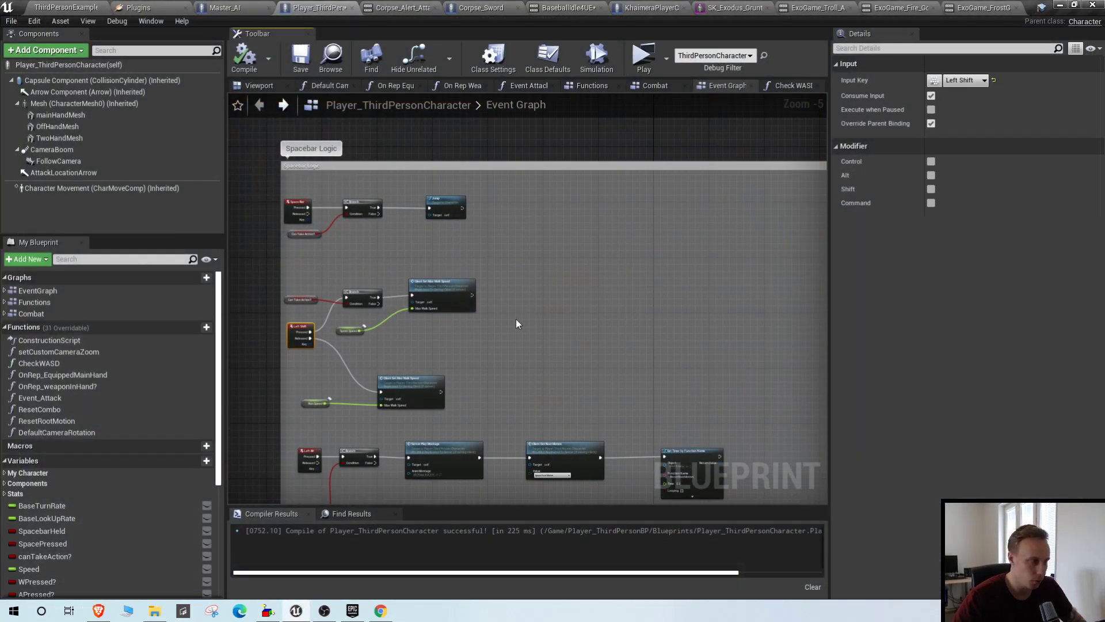
- Reposition the Can Take Action? and Jump nodes slightly in the Space Bar event chain
right_drag(558, 301, 559, 284)
scroll(308, 161, up, 2)
right_drag(481, 273, 475, 229)
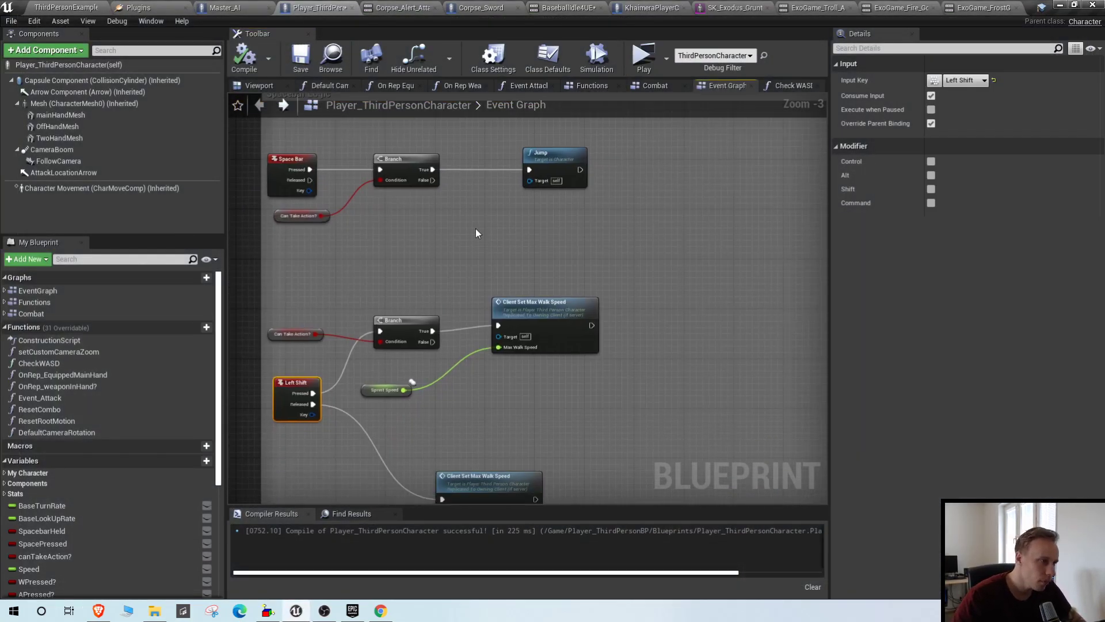
scroll(475, 227, down, 1)
scroll(364, 132, up, 3)
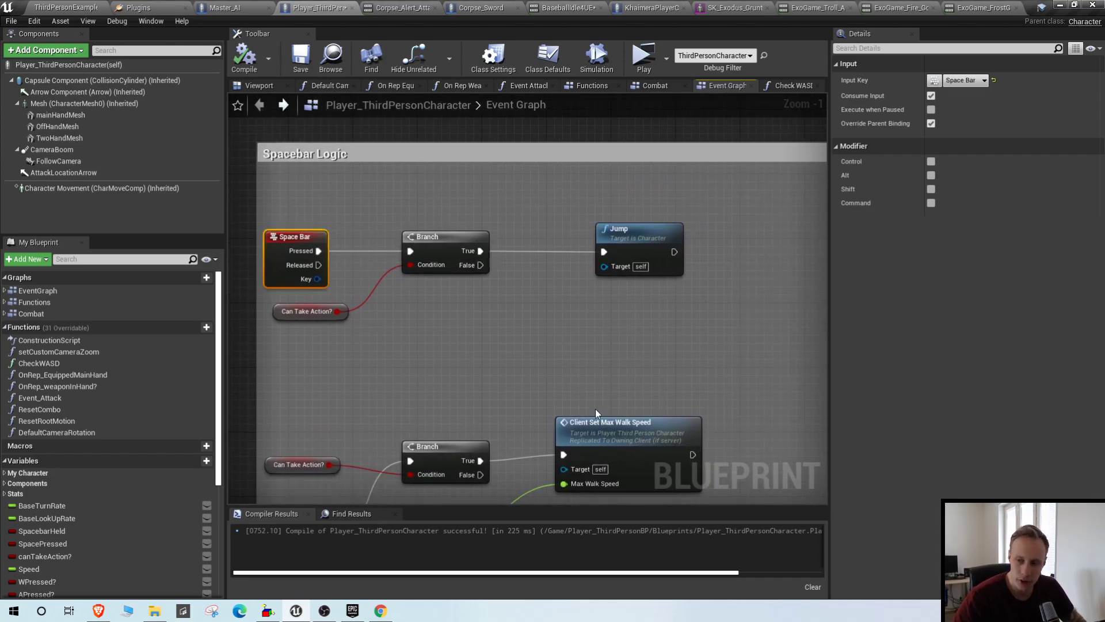
right_drag(566, 353, 584, 352)
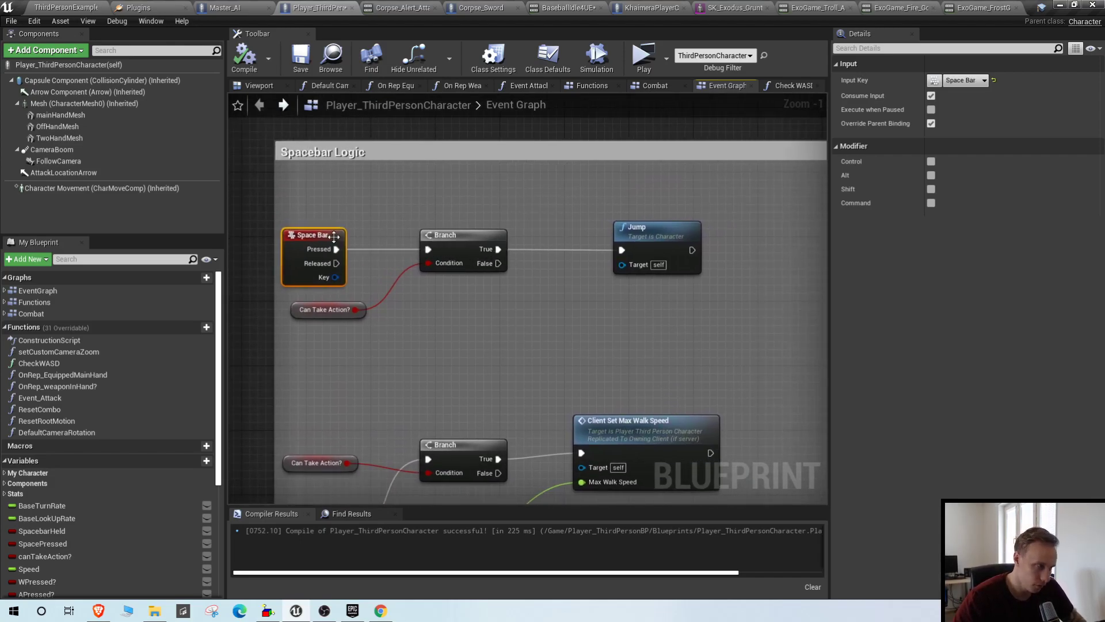
click(296, 314)
click(636, 247)
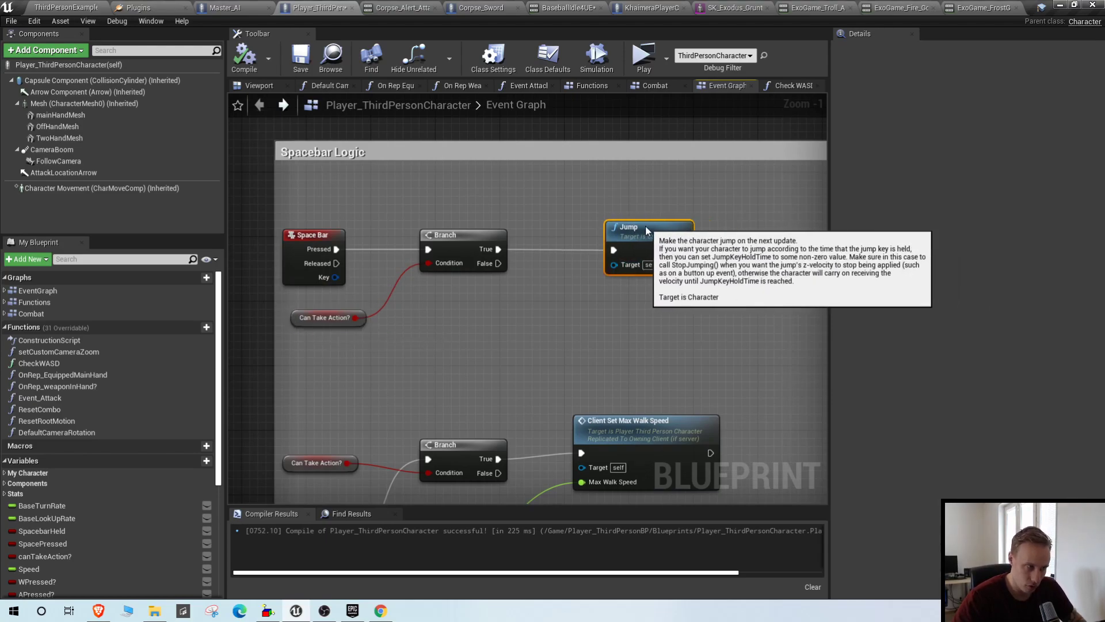
- Tidy the Left Shift pressed chain by slightly repositioning its event, Can Take Action?, Branch and Client Set Max Walk Speed nodes
right_drag(618, 283, 644, 182)
right_drag(529, 299, 487, 216)
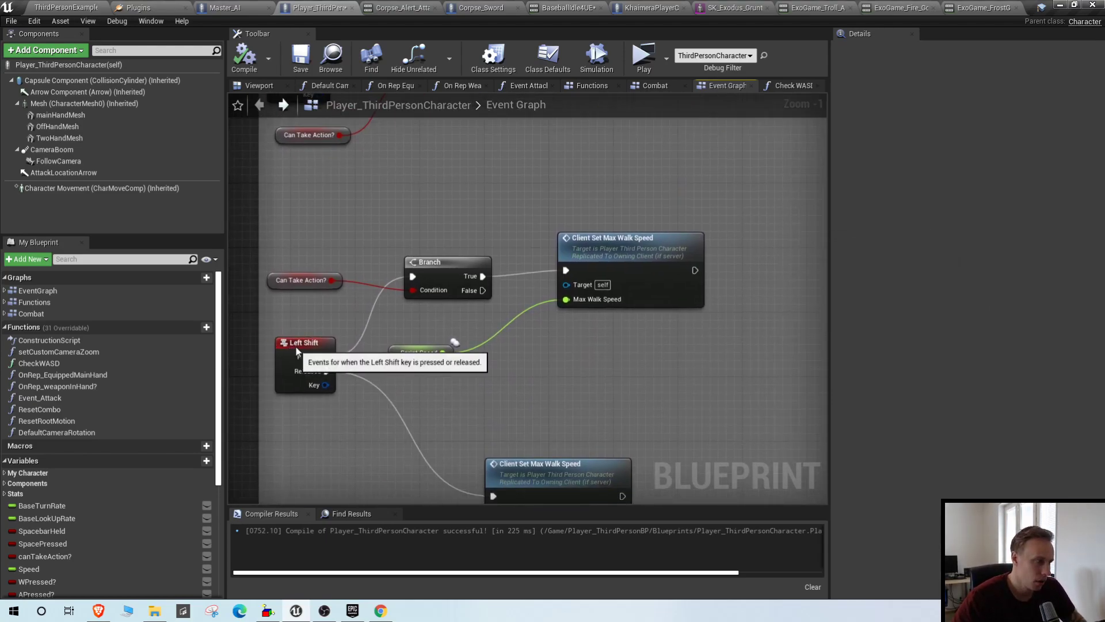
drag(295, 349, 295, 340)
drag(287, 281, 304, 304)
mouse_move(452, 280)
mouse_down()
mouse_move(475, 243)
mouse_move(457, 261)
mouse_up()
drag(623, 250, 647, 242)
- Move the released-path Client Set Max Walk Speed and Run Speed nodes closer to the Left Shift event, aligned with the sprint nodes
right_drag(549, 383, 567, 317)
drag(558, 407, 629, 353)
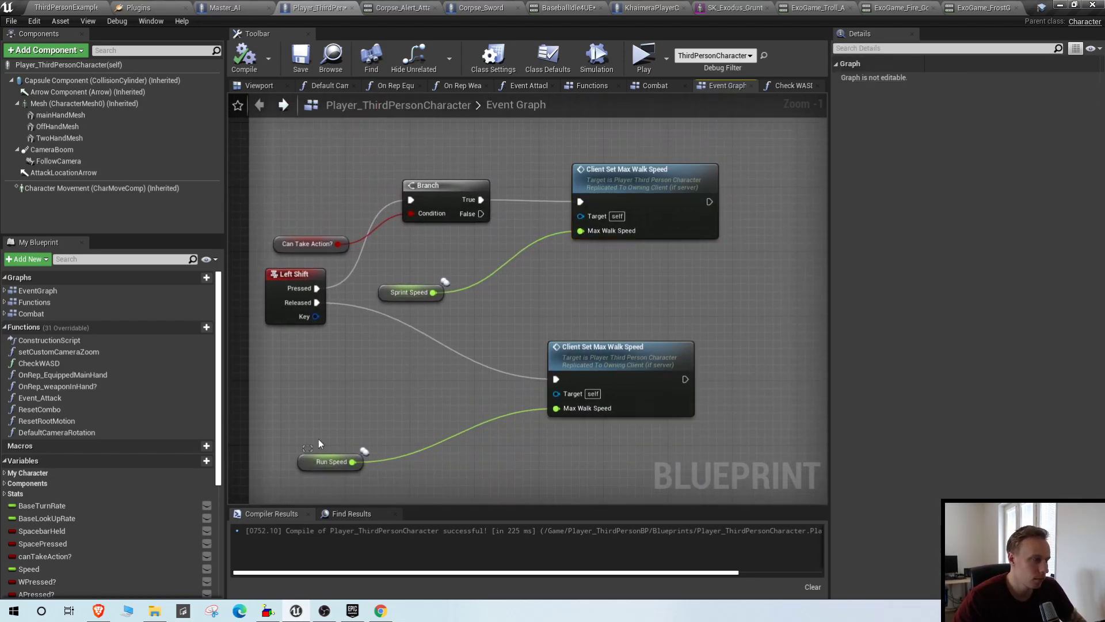
drag(312, 464, 385, 399)
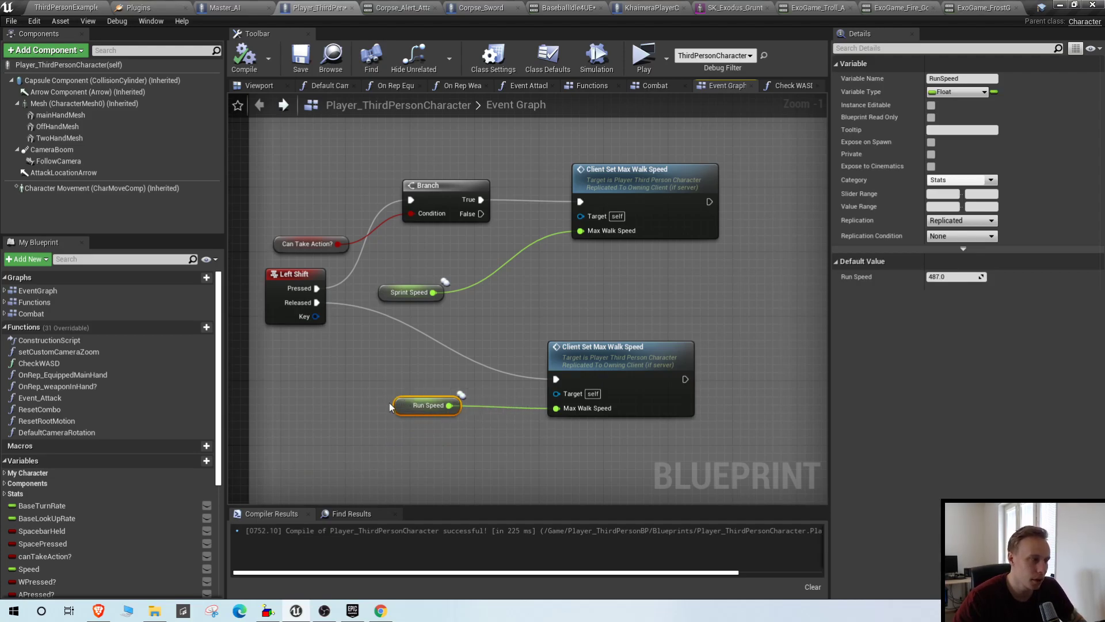
right_drag(555, 389, 553, 263)
right_drag(638, 194, 627, 270)
scroll(634, 264, down, 2)
drag(638, 185, 619, 181)
- Move the Can Take Action? variable closer beneath the Left Alt event's Branch and check the Server Play Montage node
right_drag(673, 340, 598, 201)
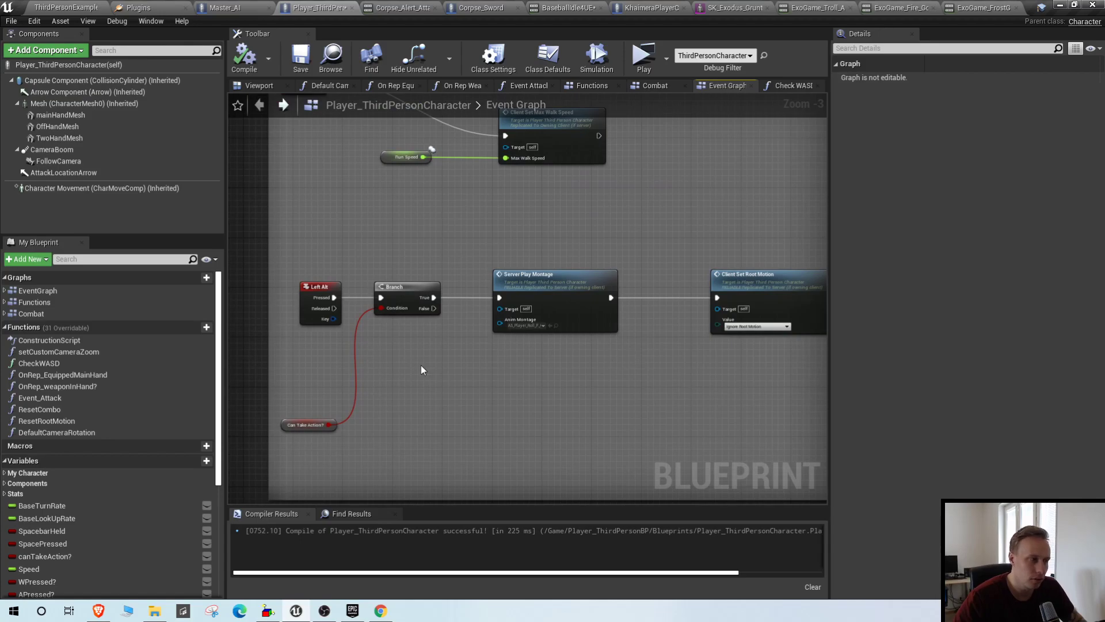
scroll(345, 403, up, 2)
click(294, 430)
right_drag(657, 275, 504, 286)
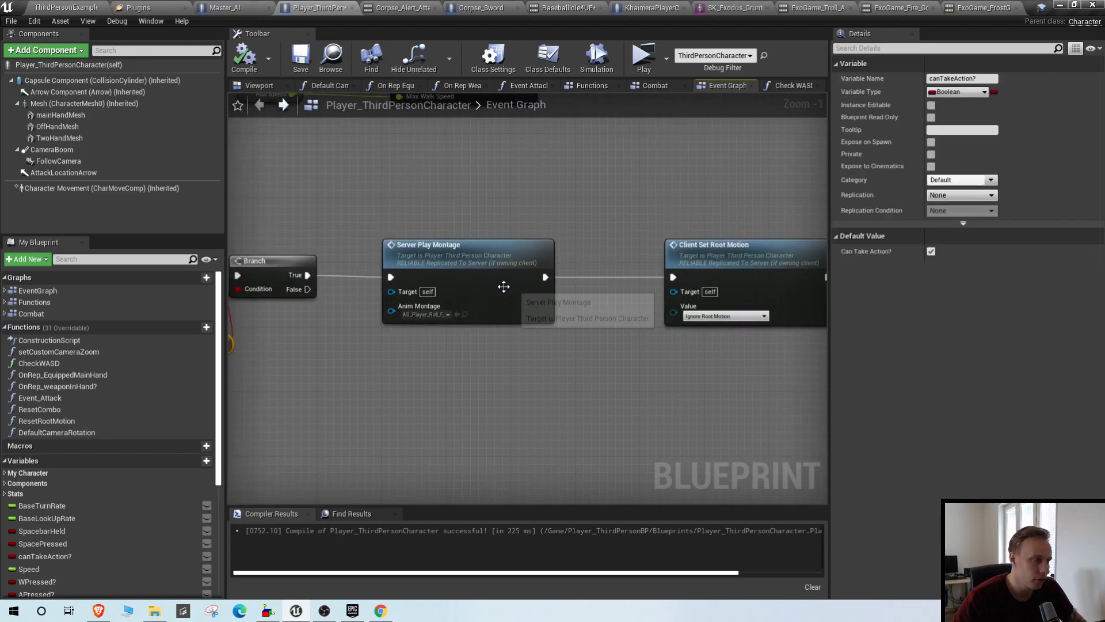
click(503, 287)
- Pull the Client Set Root Motion and Set Timer by Function Name nodes close behind Server Play Montage, and save the blueprint
right_drag(690, 371, 484, 354)
drag(518, 242, 437, 232)
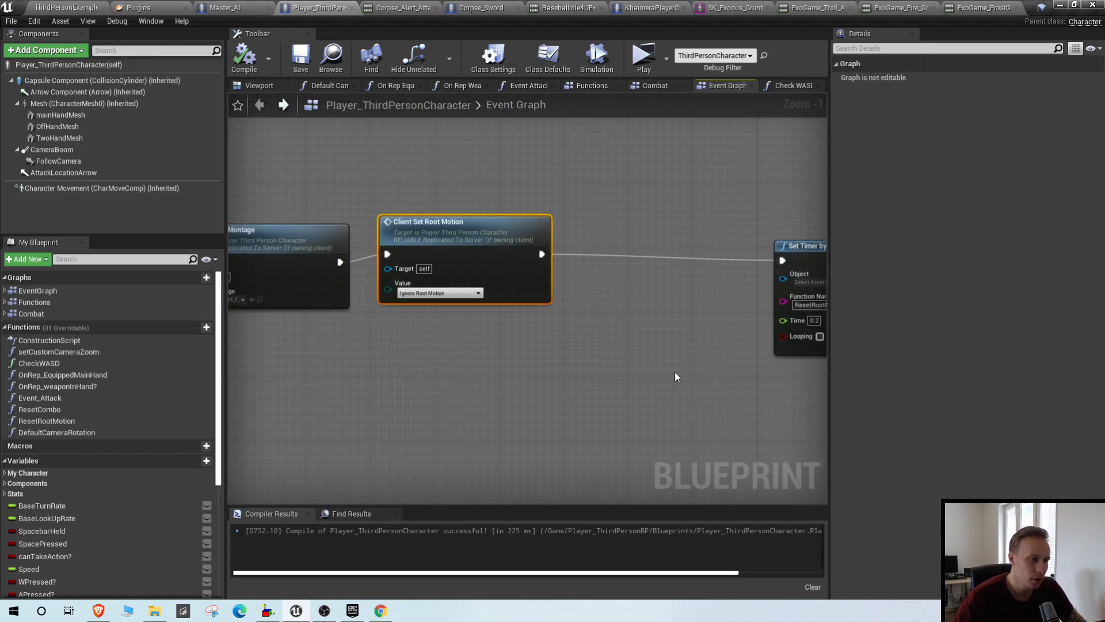
right_drag(675, 372, 470, 369)
drag(658, 250, 472, 242)
right_drag(268, 391, 631, 382)
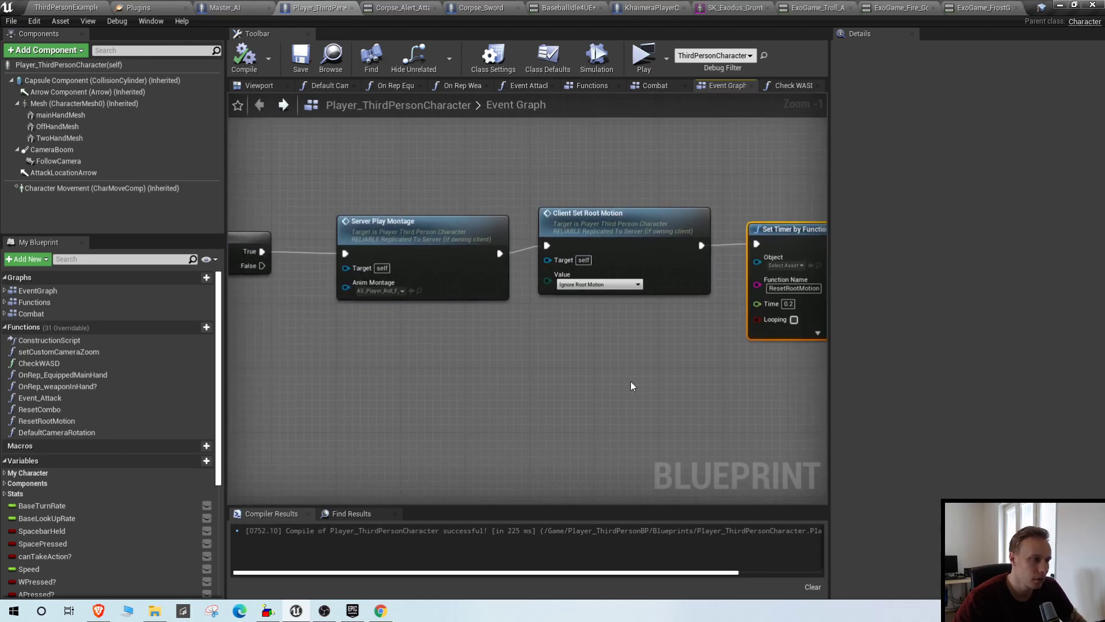
right_drag(605, 274, 489, 289)
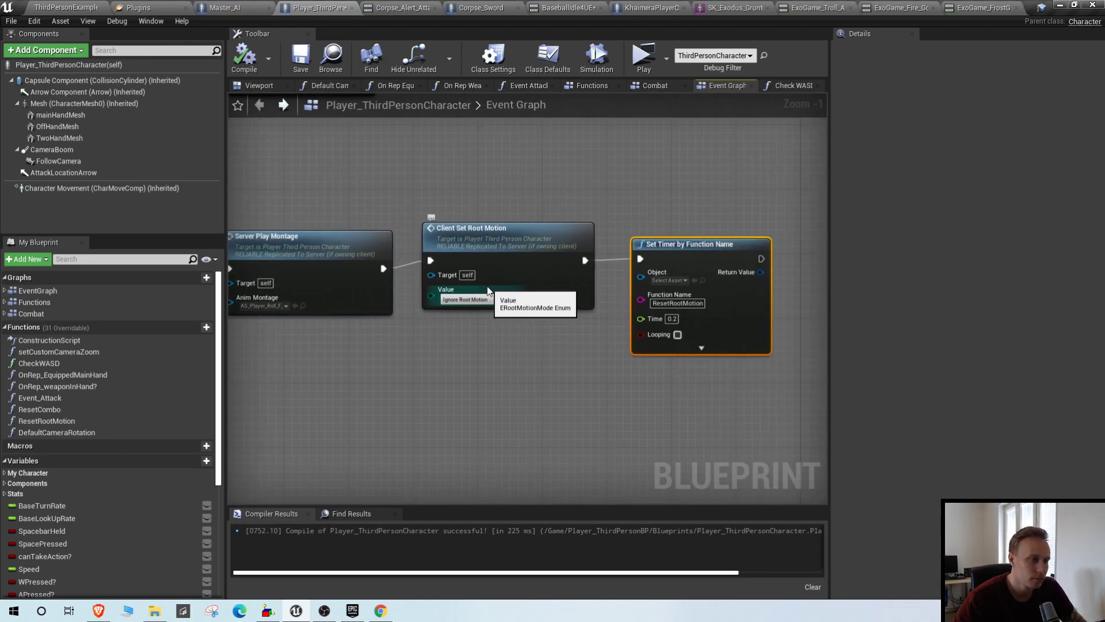
key(ctrl+s)
- Play the level to test the character's jump and roll, and return to the player blueprint's Event Graph
scroll(320, 284, down, 2)
right_drag(321, 285, 514, 375)
scroll(514, 375, down, 3)
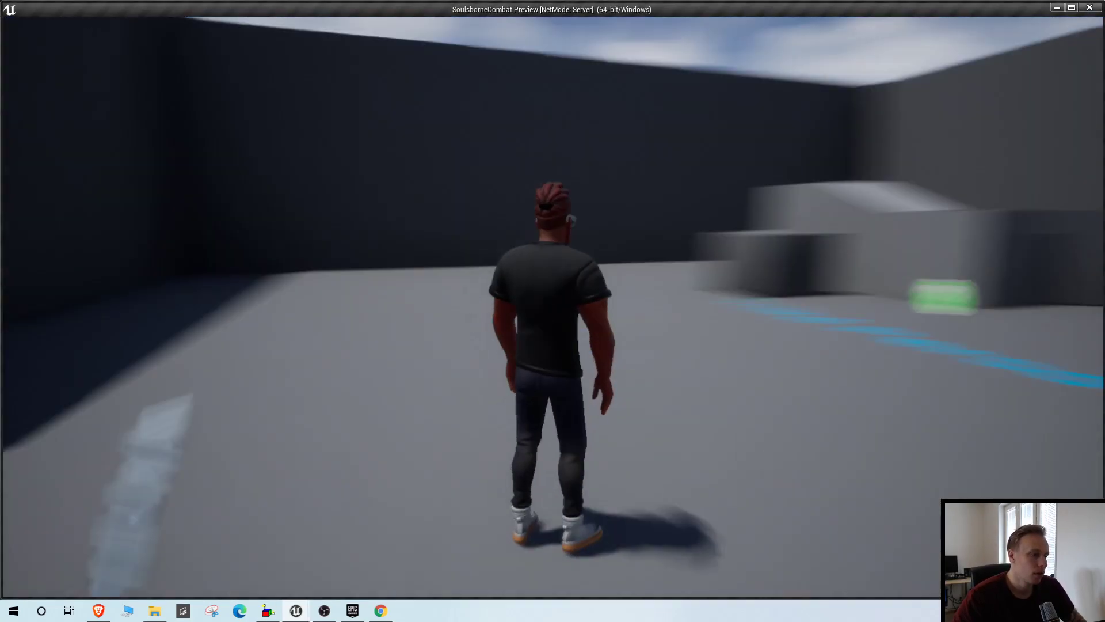
key(space)
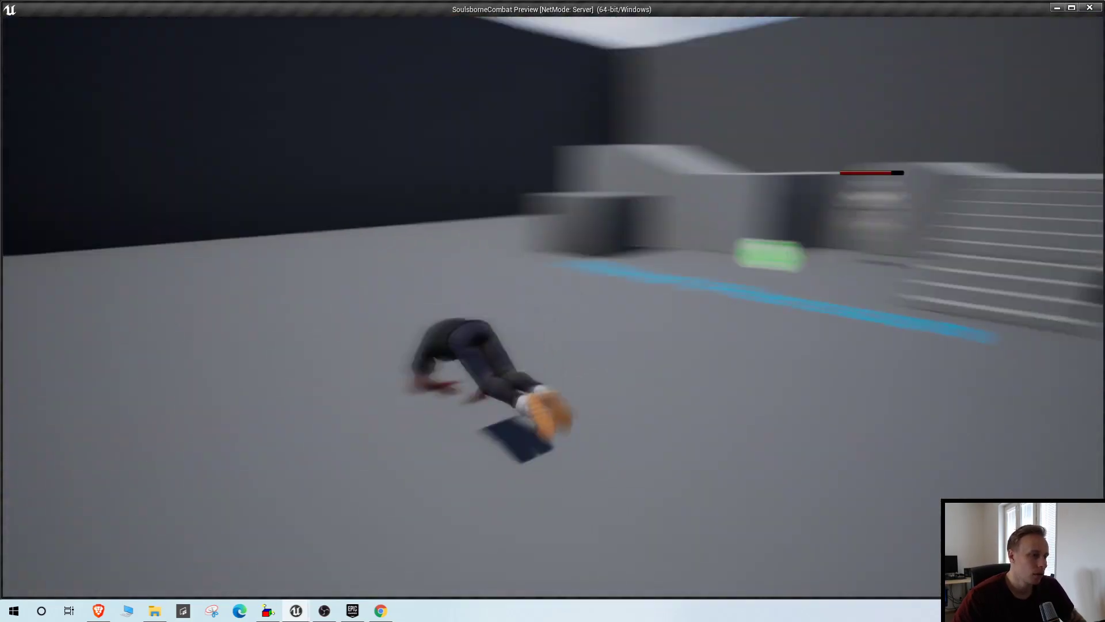
key(w)
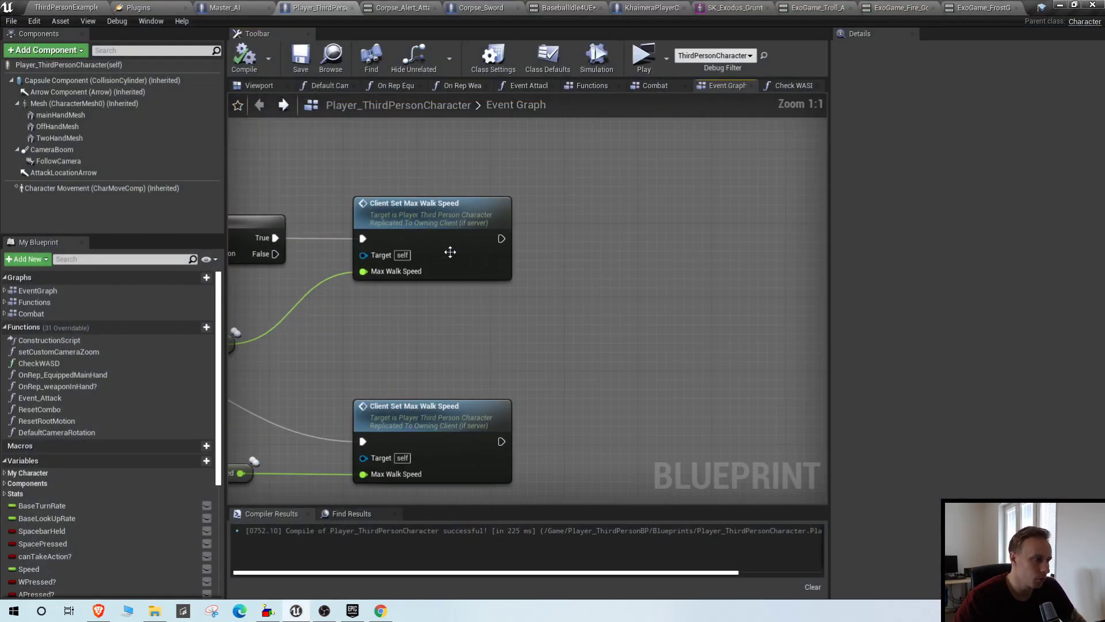
- Examine the Space Bar, Left Shift and Left Alt node chains across the Spacebar Logic section
right_drag(551, 321, 861, 386)
scroll(425, 281, down, 2)
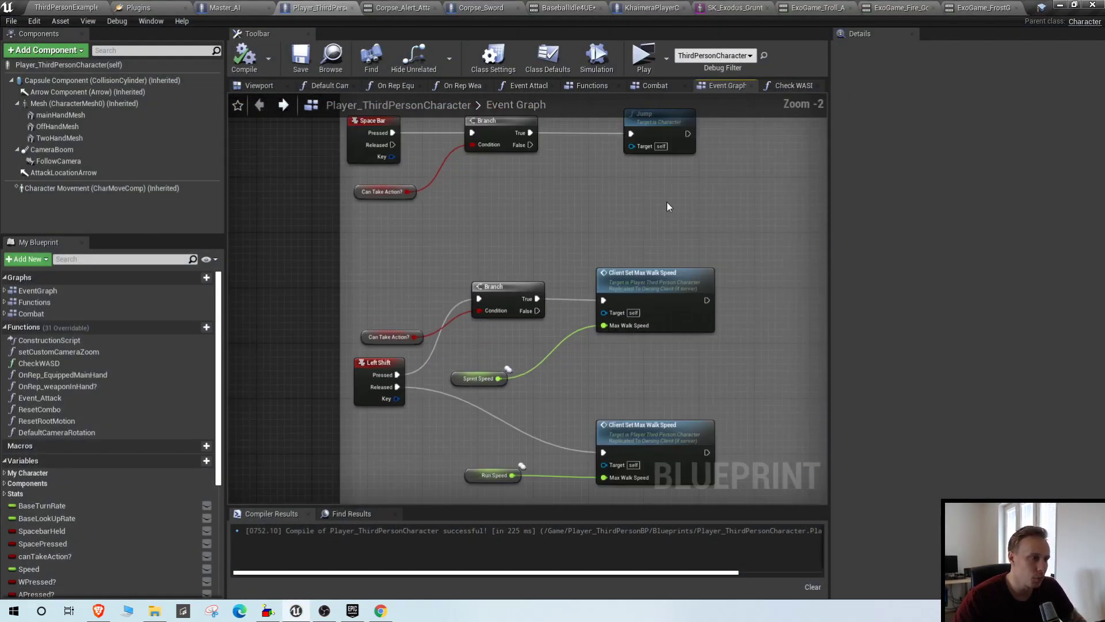
right_drag(703, 329, 505, 232)
scroll(547, 267, down, 2)
right_drag(547, 195, 554, 344)
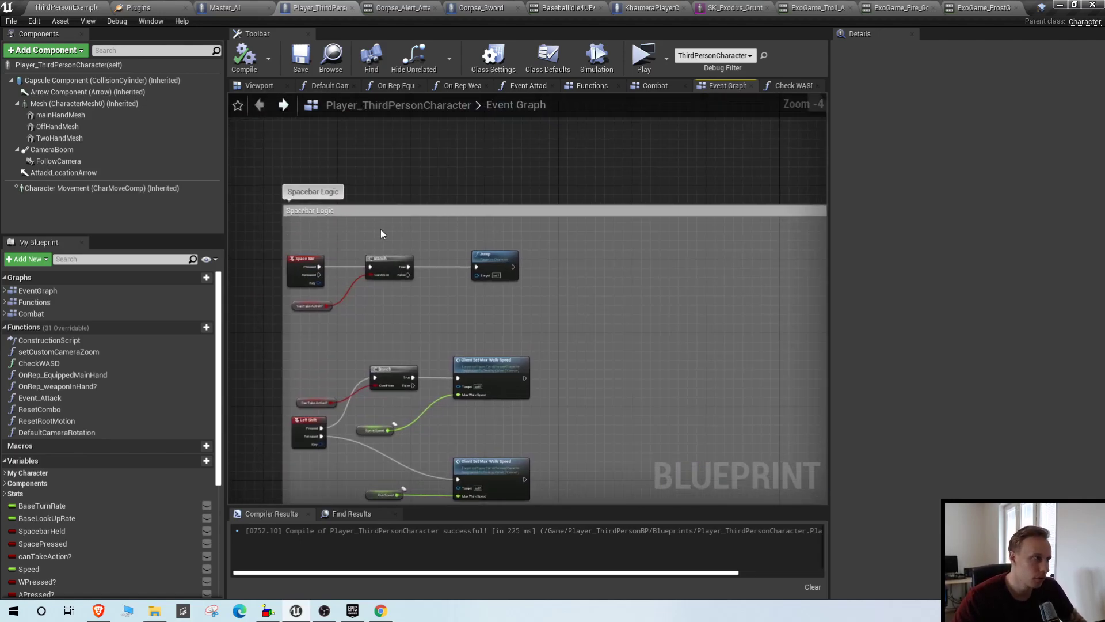
scroll(594, 325, down, 2)
right_drag(643, 378, 827, 379)
scroll(542, 274, up, 6)
right_drag(403, 484, 464, 312)
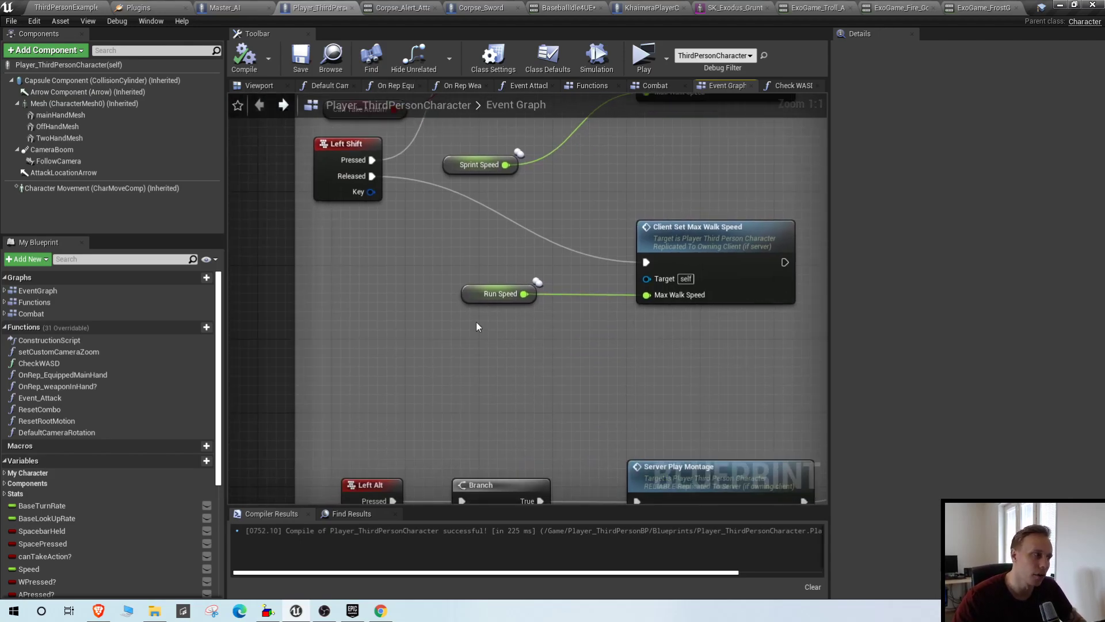
scroll(465, 350, down, 2)
right_drag(713, 459, 518, 304)
scroll(530, 294, down, 1)
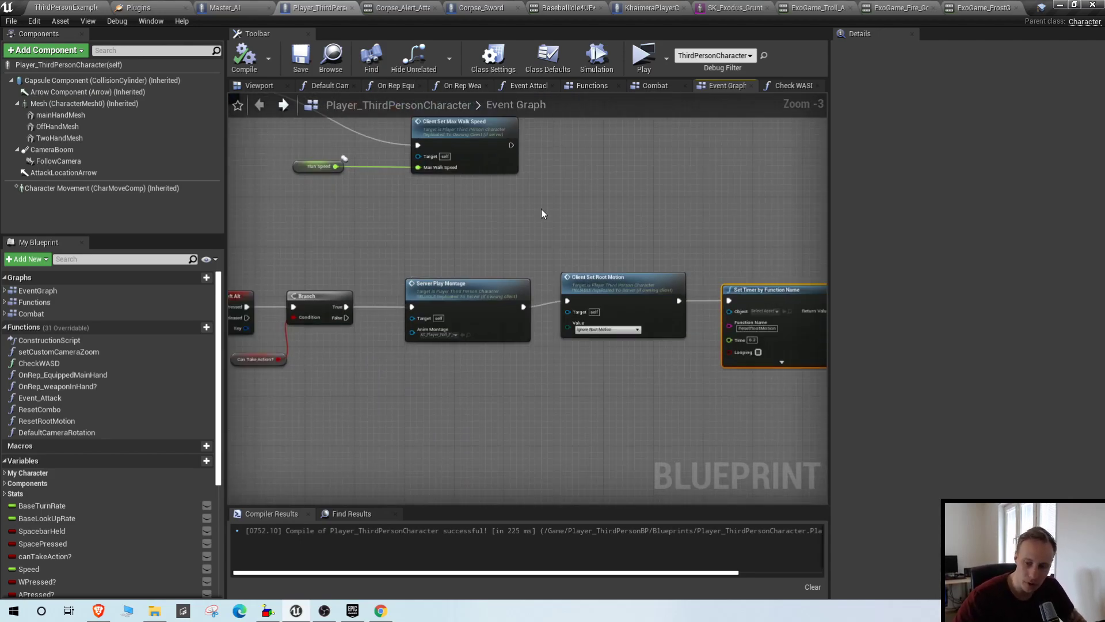
scroll(507, 288, down, 3)
right_drag(531, 224, 552, 209)
right_drag(491, 380, 511, 190)
- Delete the Speed, greater-than and AND nodes beside Can Take Action? in the W A S D Logic section, and compile the blueprint
scroll(514, 317, up, 4)
right_drag(521, 320, 336, 282)
click(541, 285)
right_drag(544, 288, 636, 225)
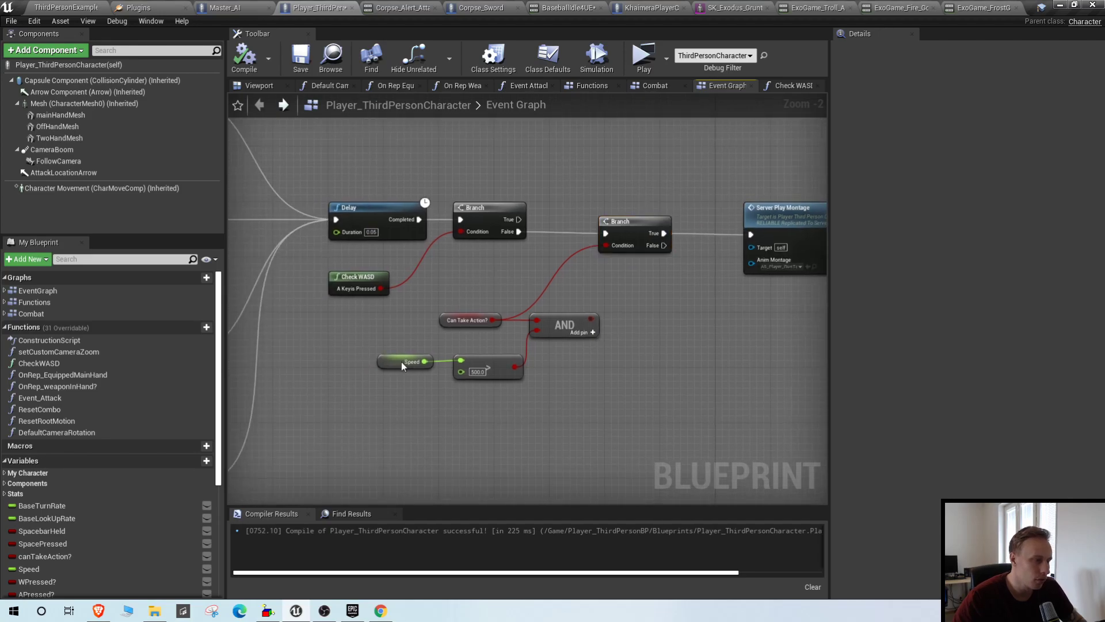
drag(381, 355, 563, 388)
key(Delete)
right_drag(366, 344, 418, 366)
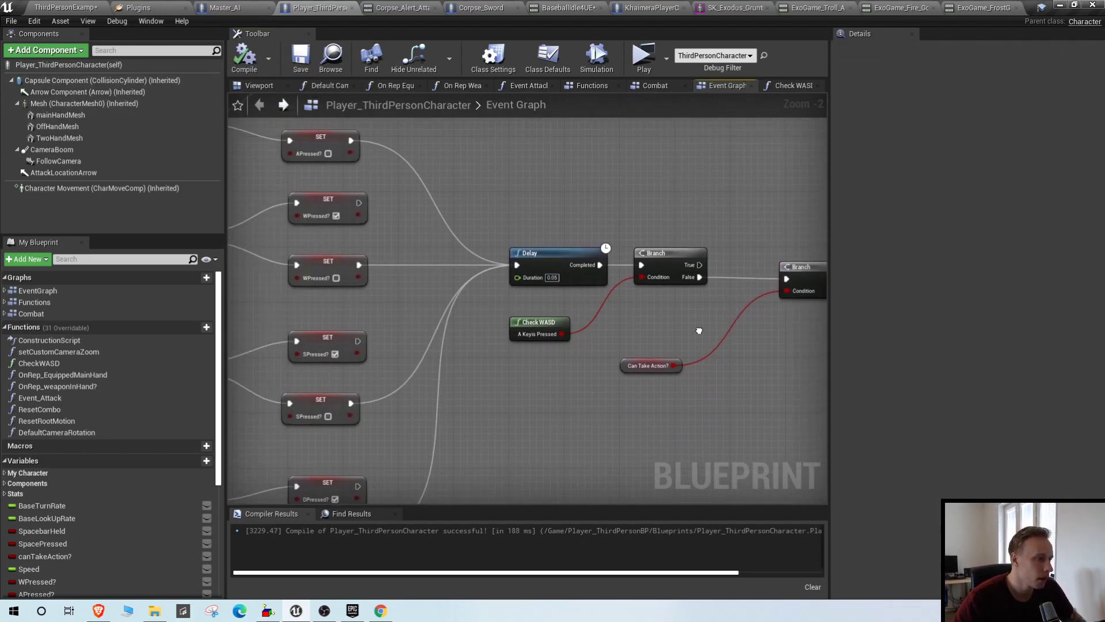
- Play the level, test running, stopping, changing direction and rolling around the arena, and stop the session
click(645, 57)
click(661, 238)
key(w)
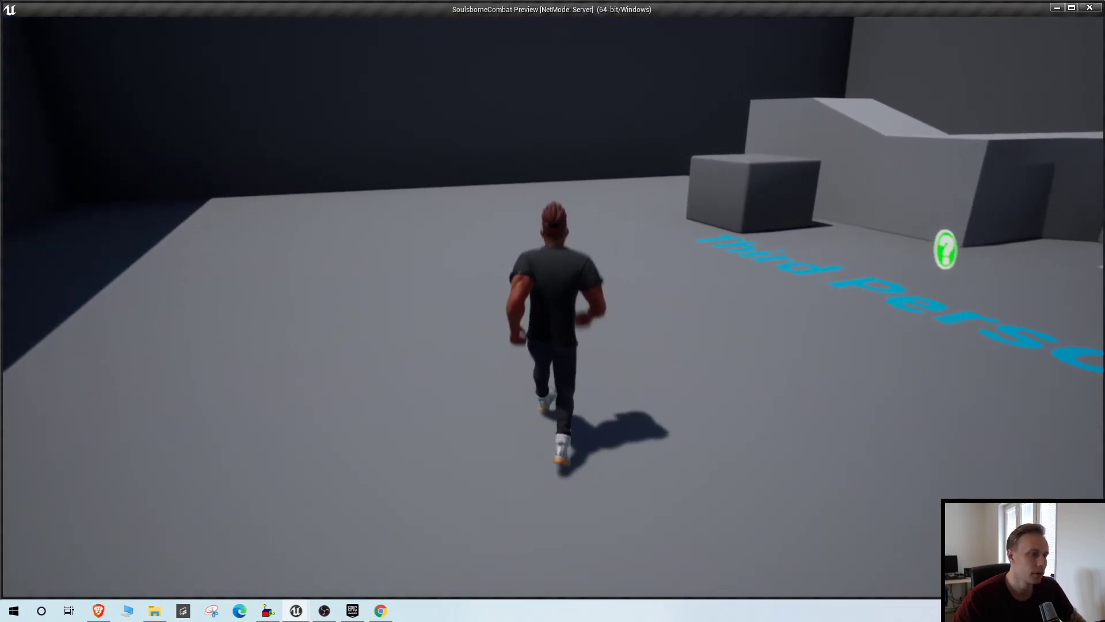
key(w)
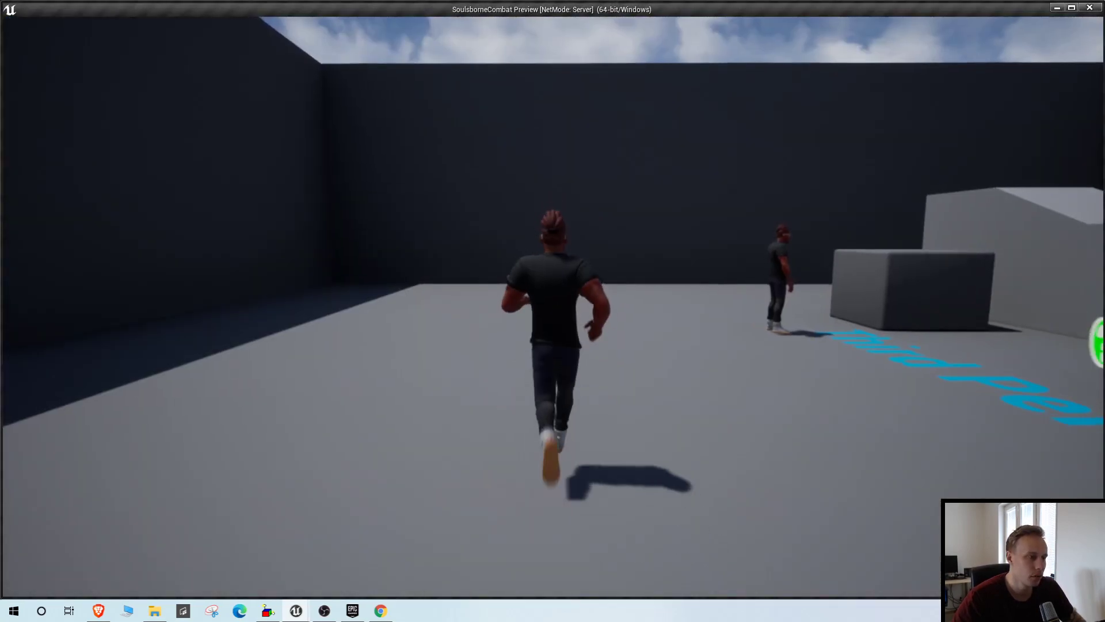
key(w)
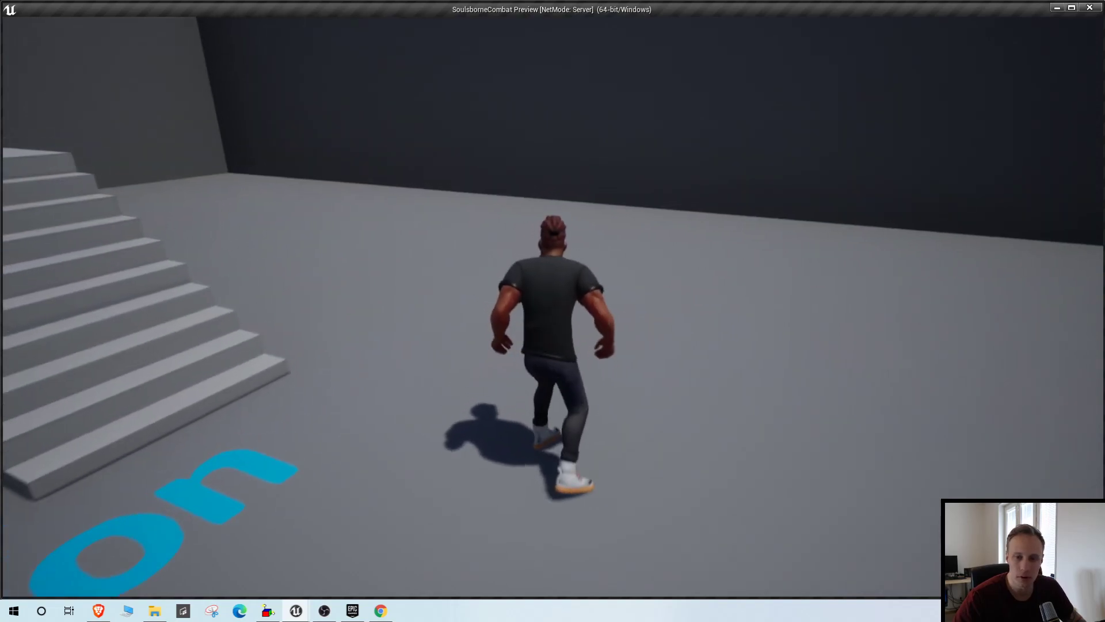
key(d)
key(w)
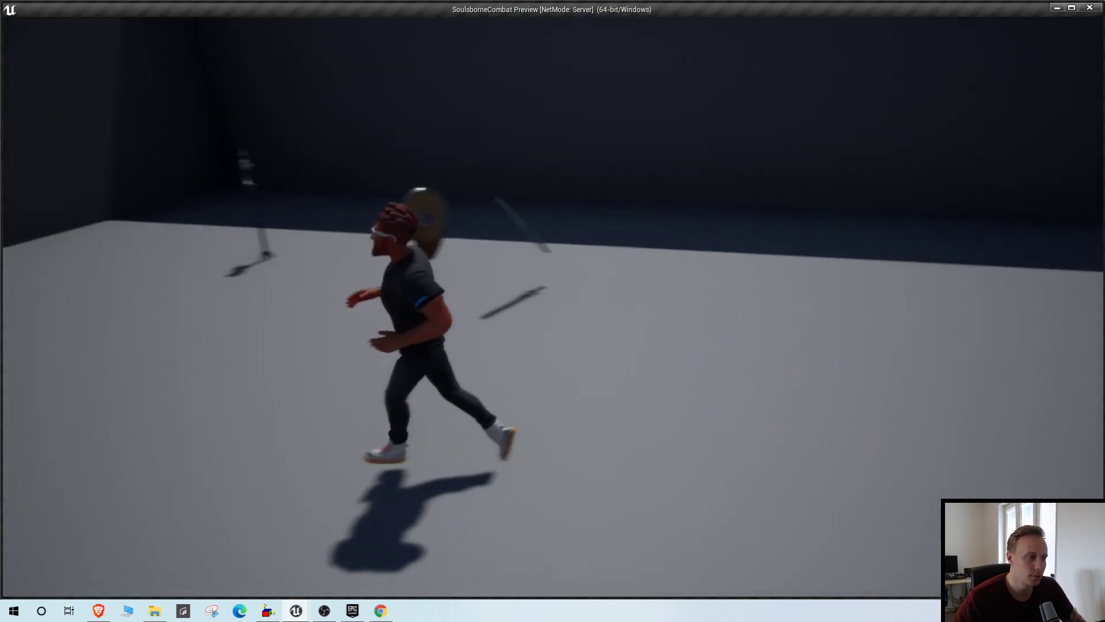
key(w)
key(d)
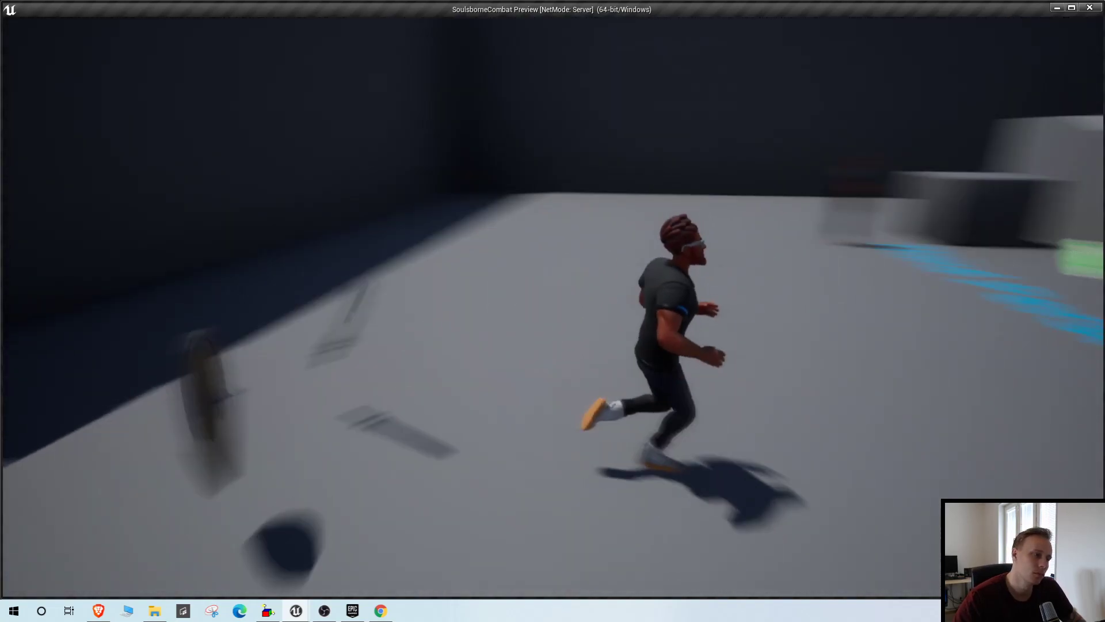
key(w)
key(space)
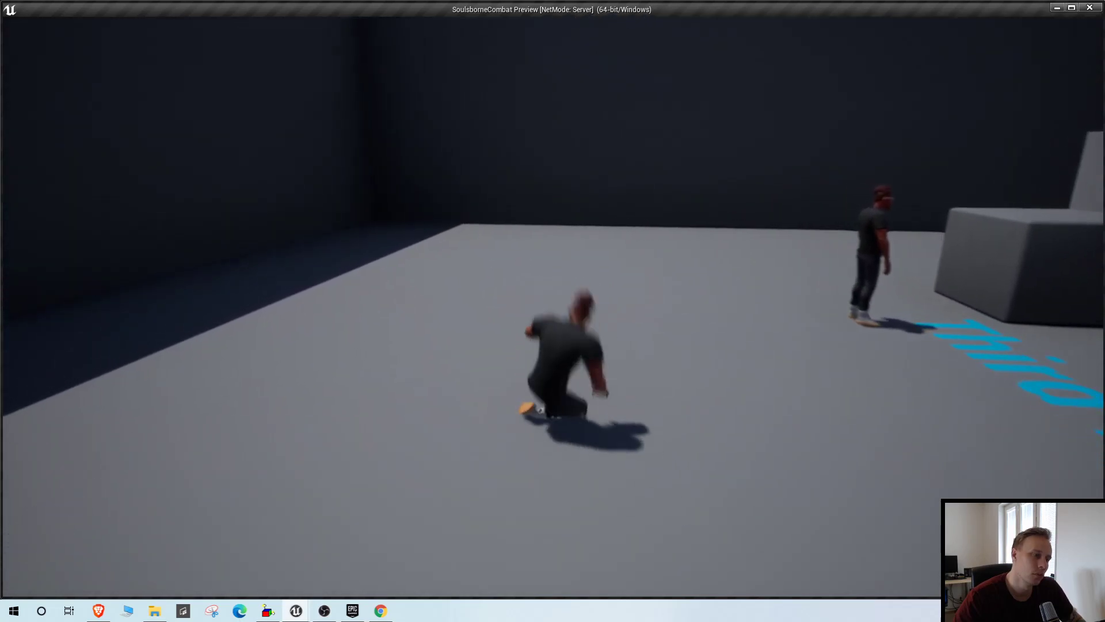
key(w)
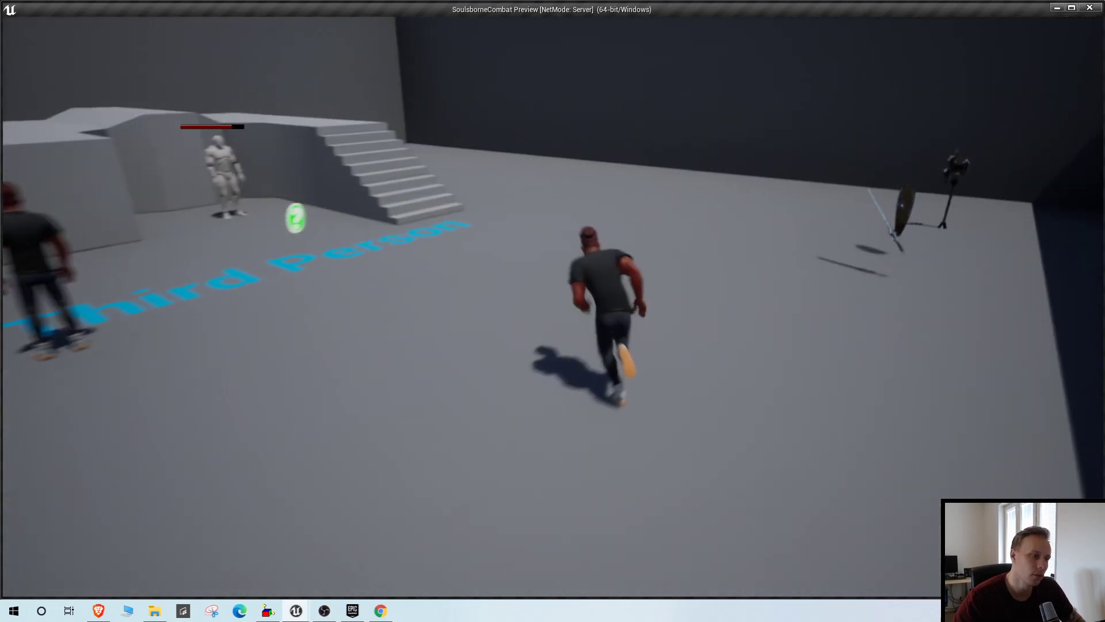
key(s)
key(w)
key(Escape)
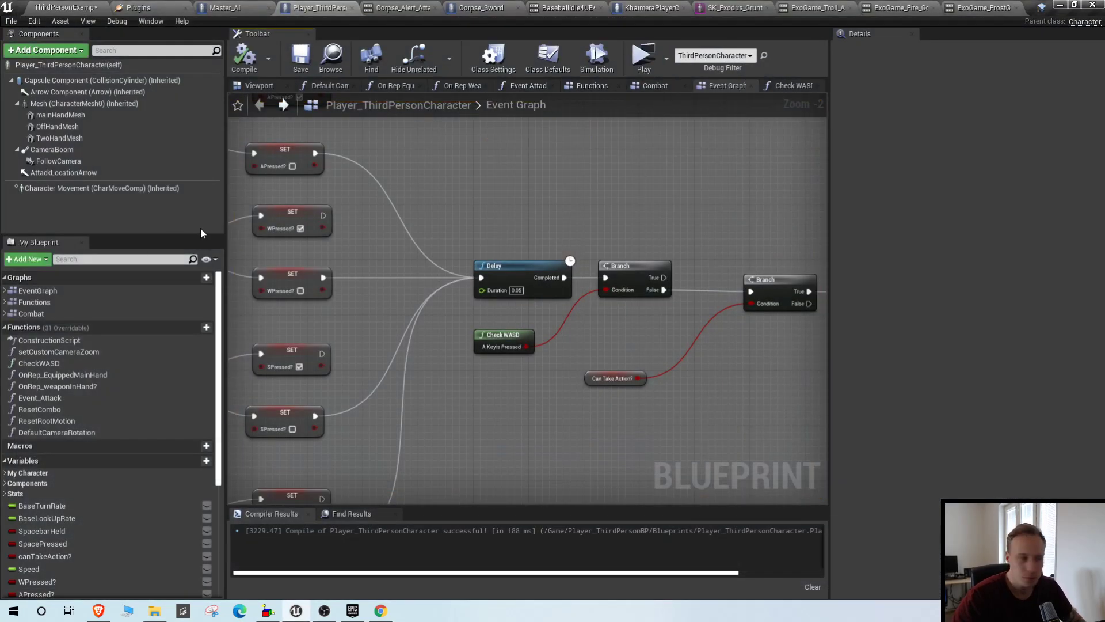
- Review the W A S D Logic, Weapon Pickup and Spacebar Logic sections of the Event Graph
scroll(529, 230, down, 2)
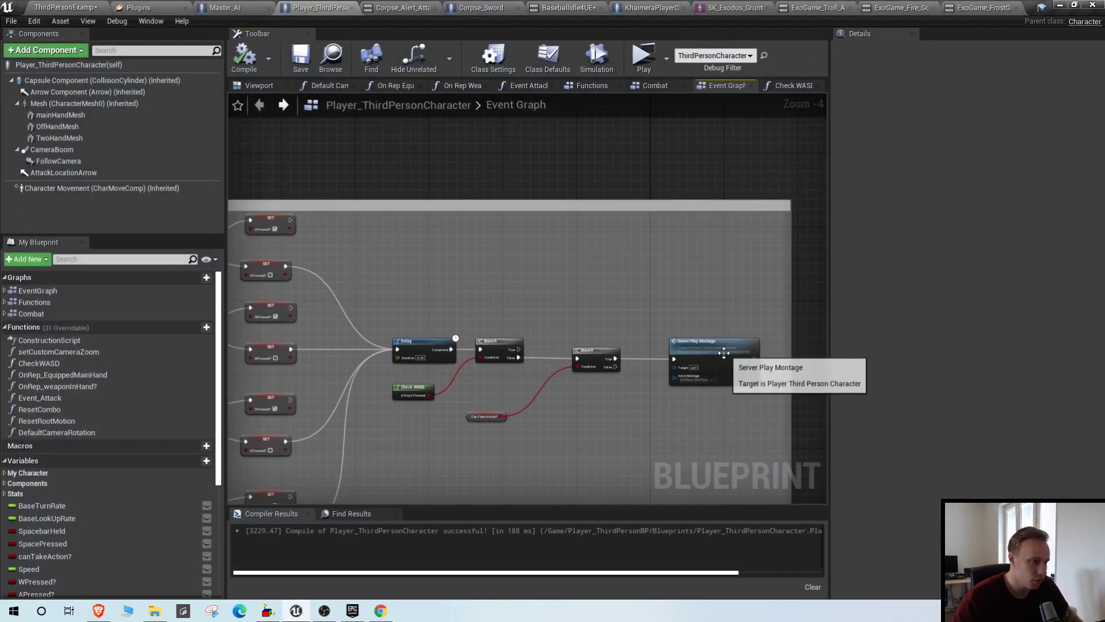
scroll(509, 275, down, 2)
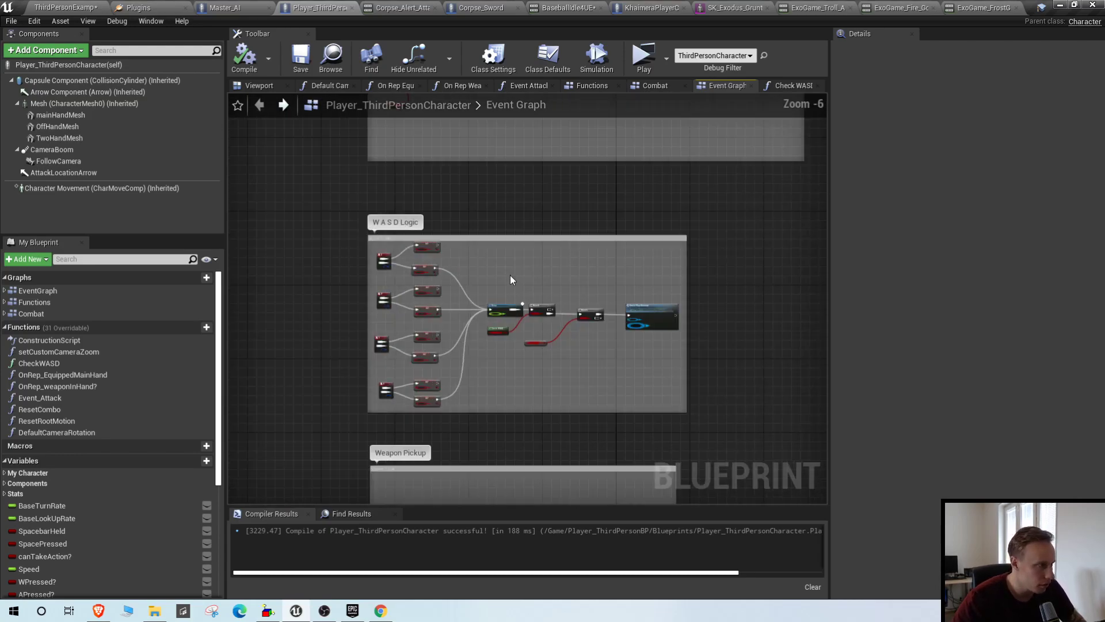
scroll(532, 345, up, 4)
scroll(477, 232, down, 4)
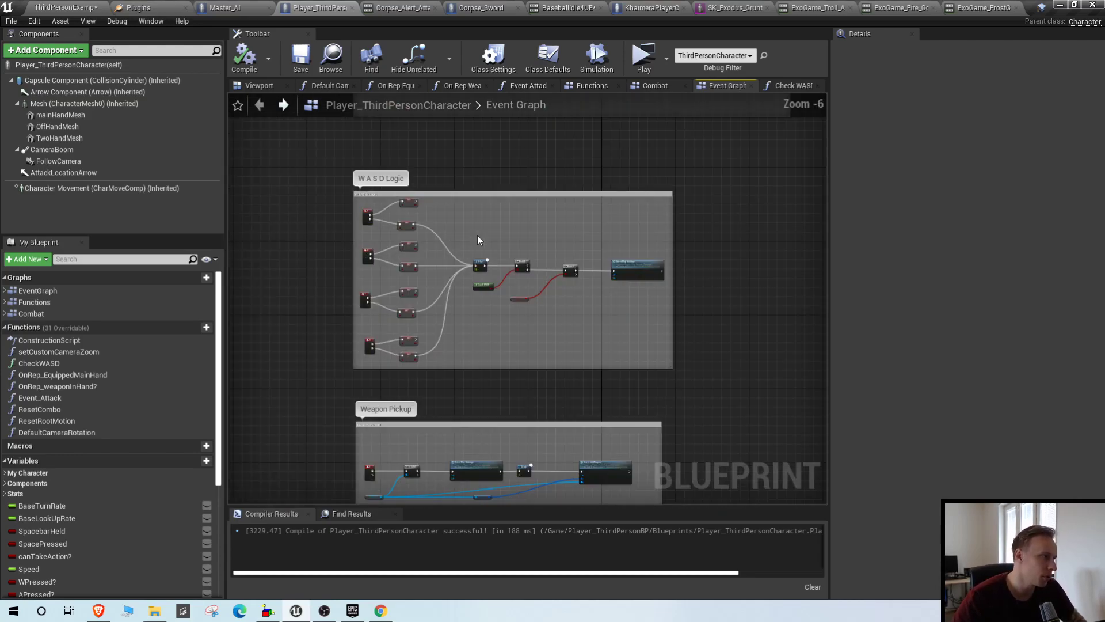
right_drag(605, 389, 571, 427)
right_drag(590, 199, 573, 436)
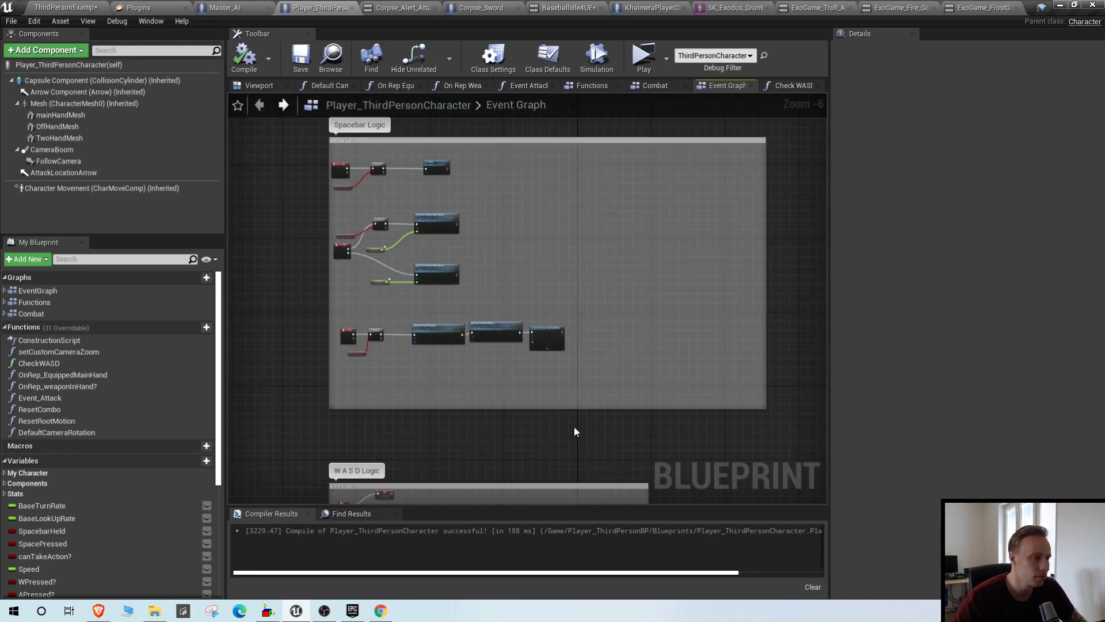
right_drag(561, 258, 581, 284)
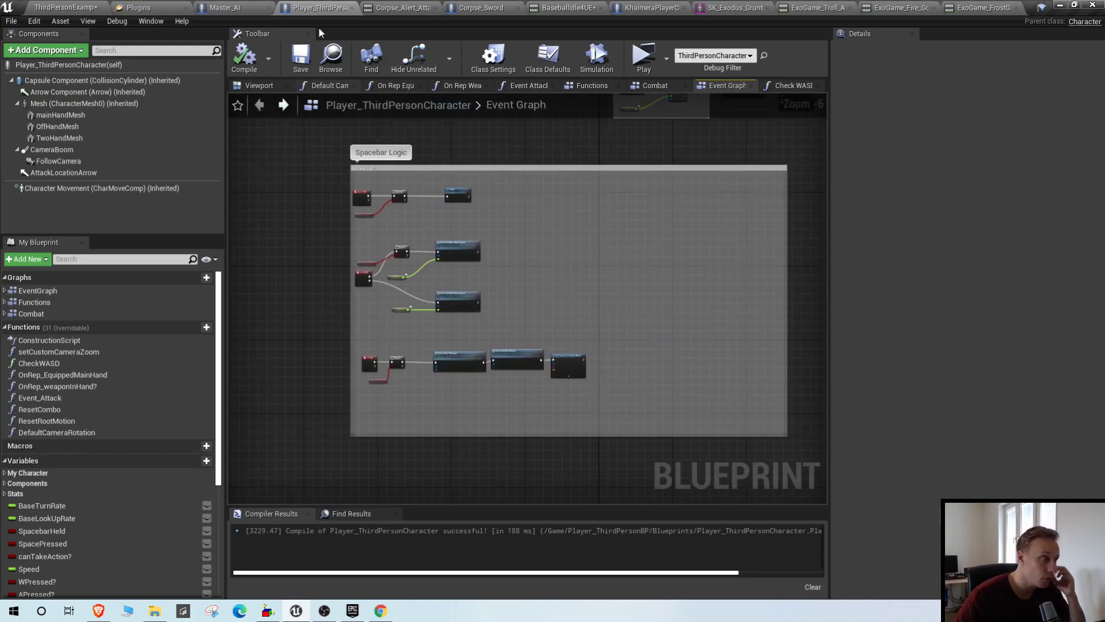
- Switch to the ThirdPersonExample level and locate the selected Master_AI actor's asset in the AI_Characters folder
click(161, 7)
click(52, 8)
right_drag(553, 254, 508, 262)
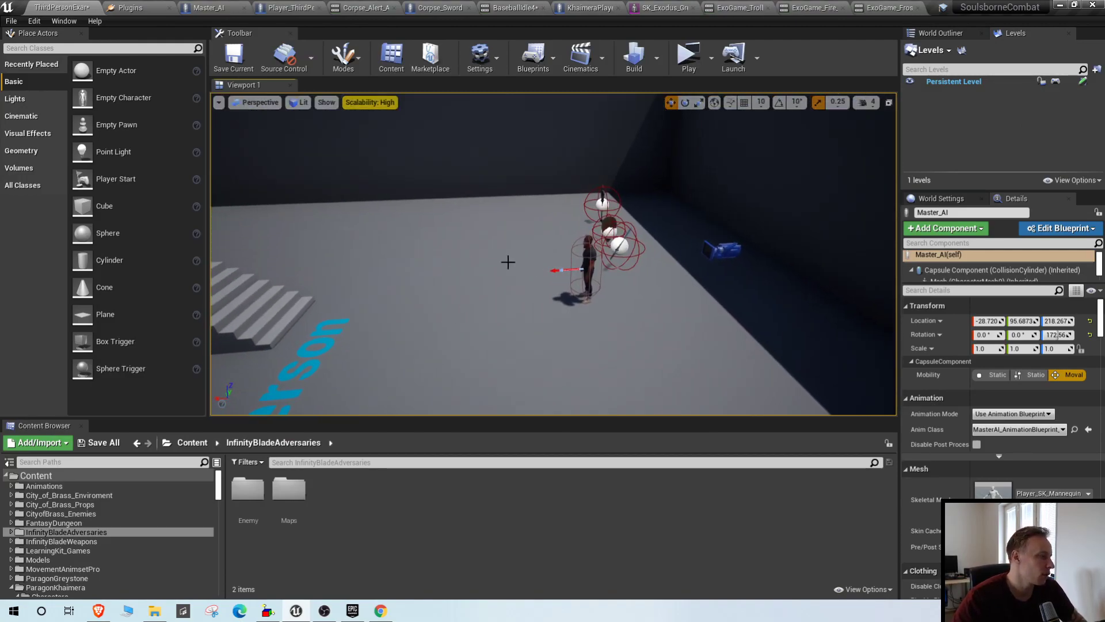
key(w)
right_drag(470, 301, 449, 300)
key(d)
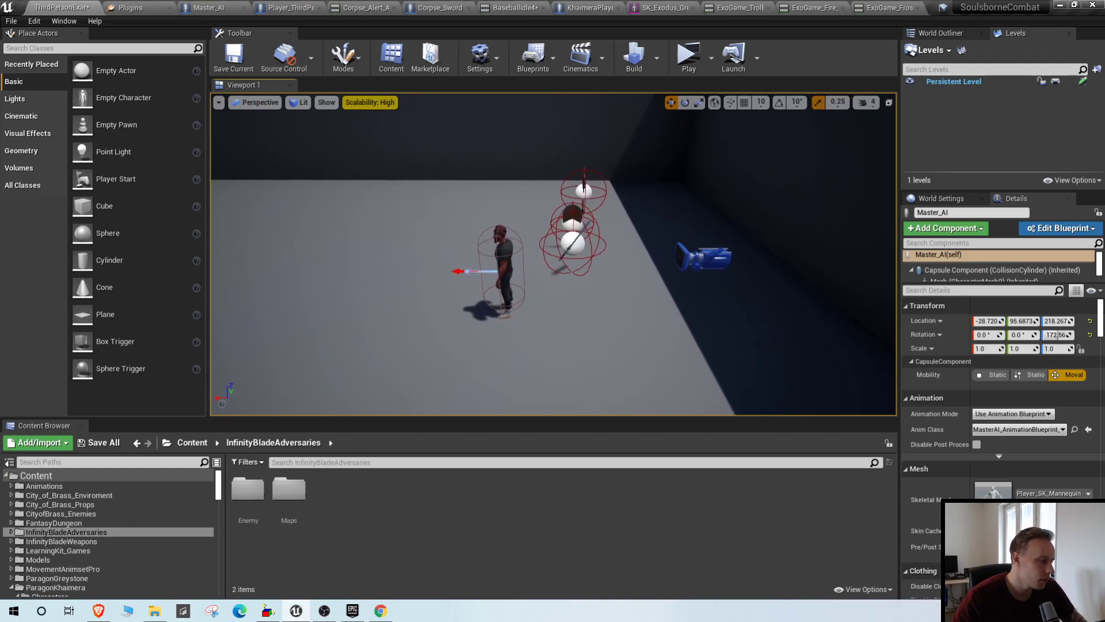
right_drag(507, 262, 443, 262)
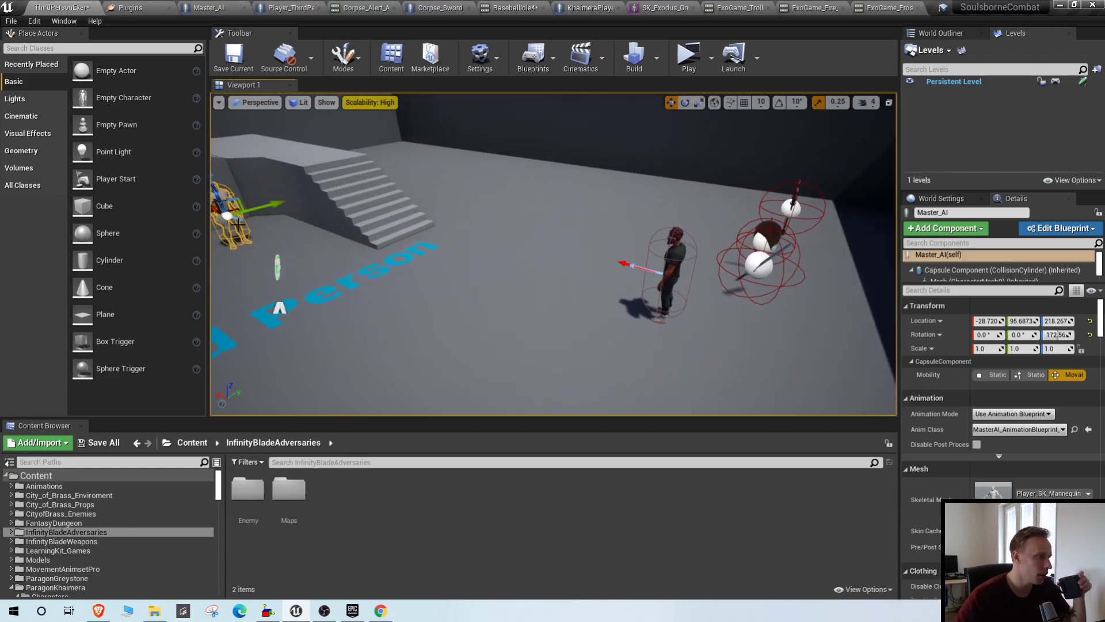
right_click(222, 211)
click(257, 224)
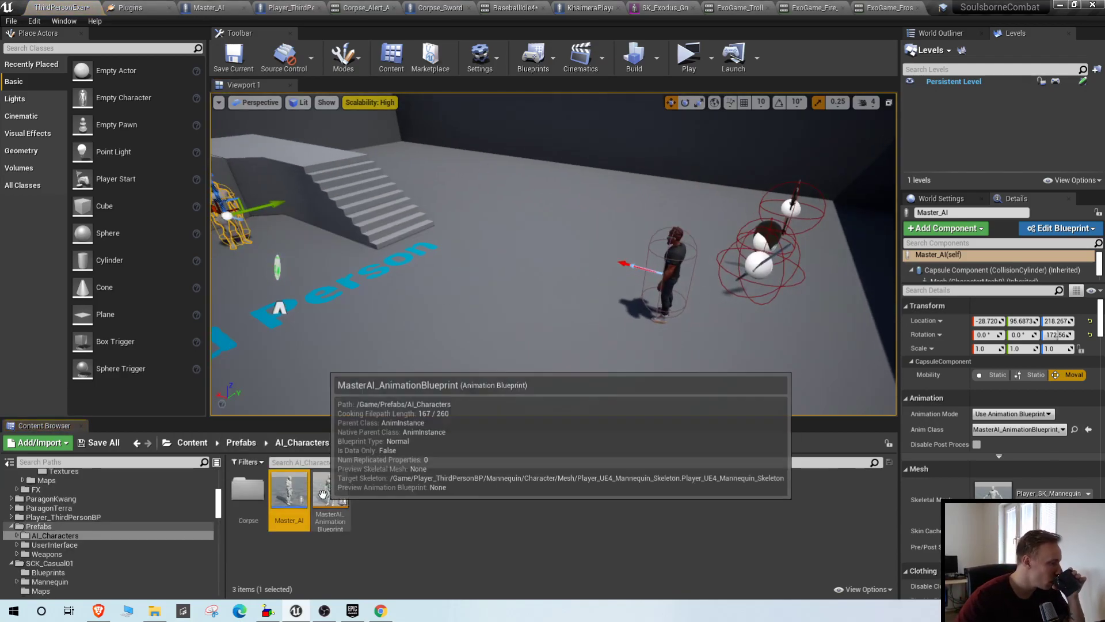
- Place a Corpse_Sword enemy from the Corpse folder on the level floor near the stairs and view it up close
double_click(248, 489)
drag(283, 487, 326, 291)
mouse_move(676, 300)
right_down()
mouse_move(438, 300)
mouse_move(605, 288)
mouse_move(676, 300)
right_up()
key(w)
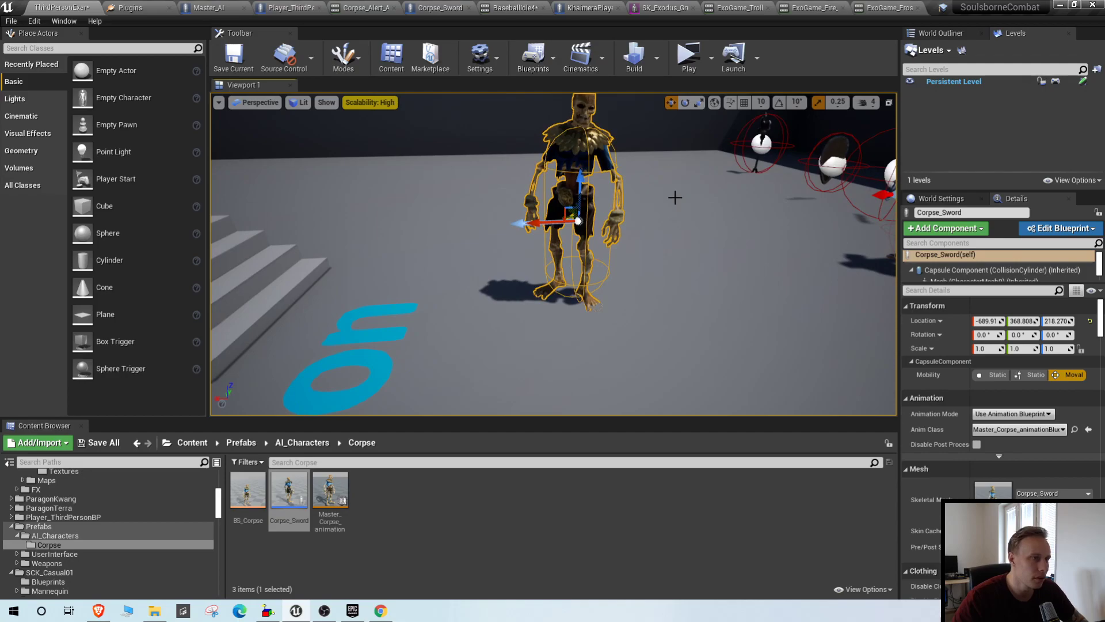
- Delete the Corpse_Sword enemy from the level and return to the AI_Characters folder
key(Delete)
right_drag(506, 316, 345, 368)
scroll(506, 317, down, 3)
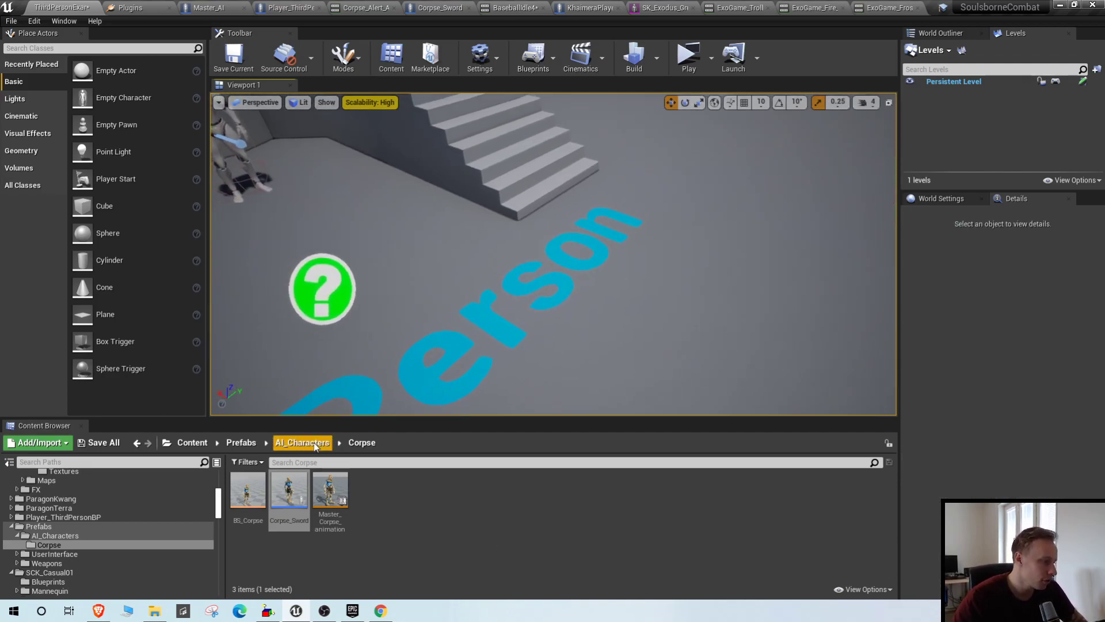
click(301, 442)
click(282, 492)
key(s)
right_drag(639, 288, 486, 274)
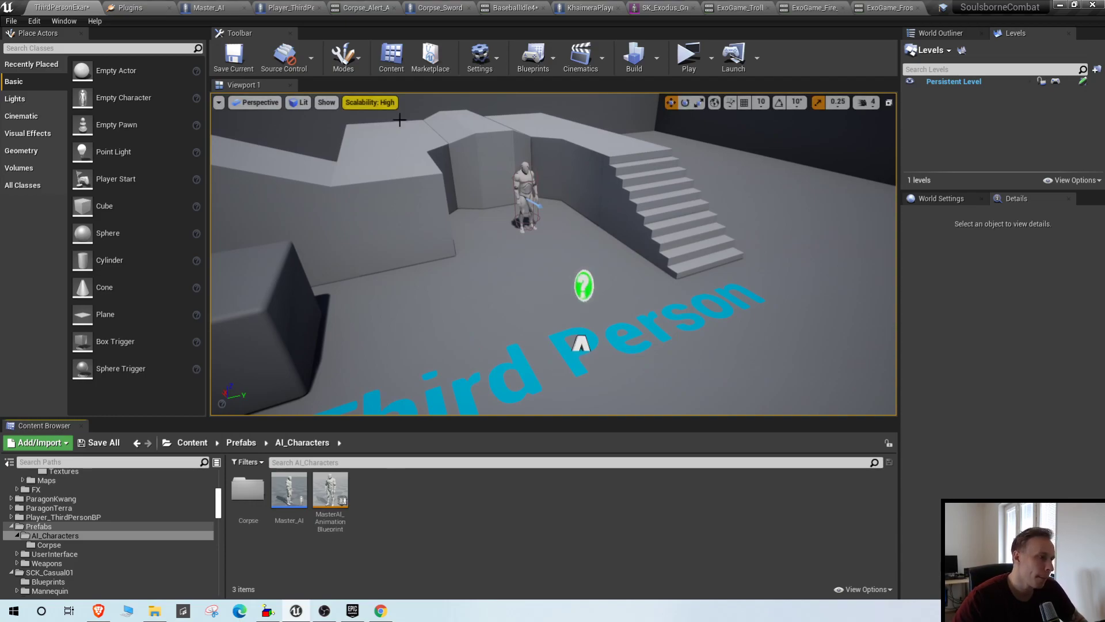
right_click(403, 515)
key(Escape)
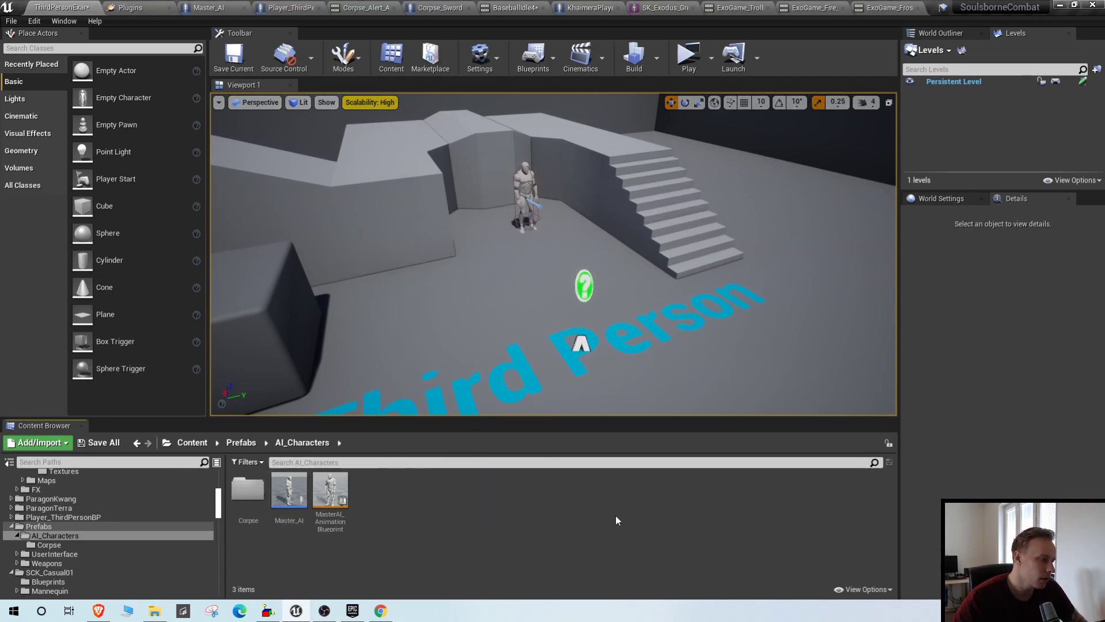
- Create a child Blueprint class from Master_AI in the AI_Characters folder, named Master_AI_C
right_click(293, 500)
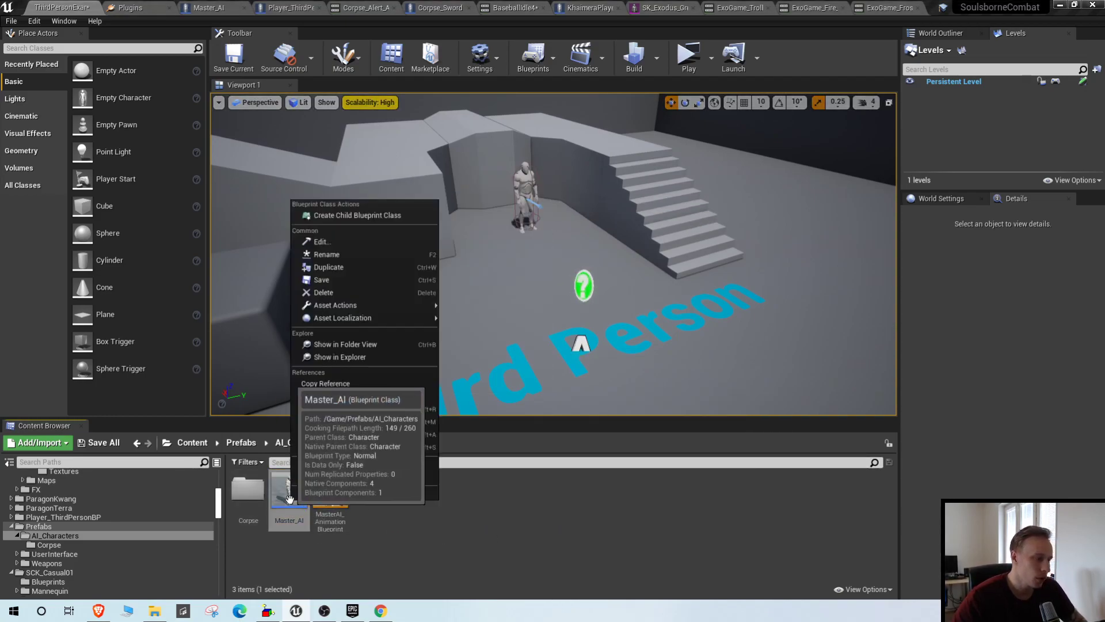
click(357, 216)
key(End)
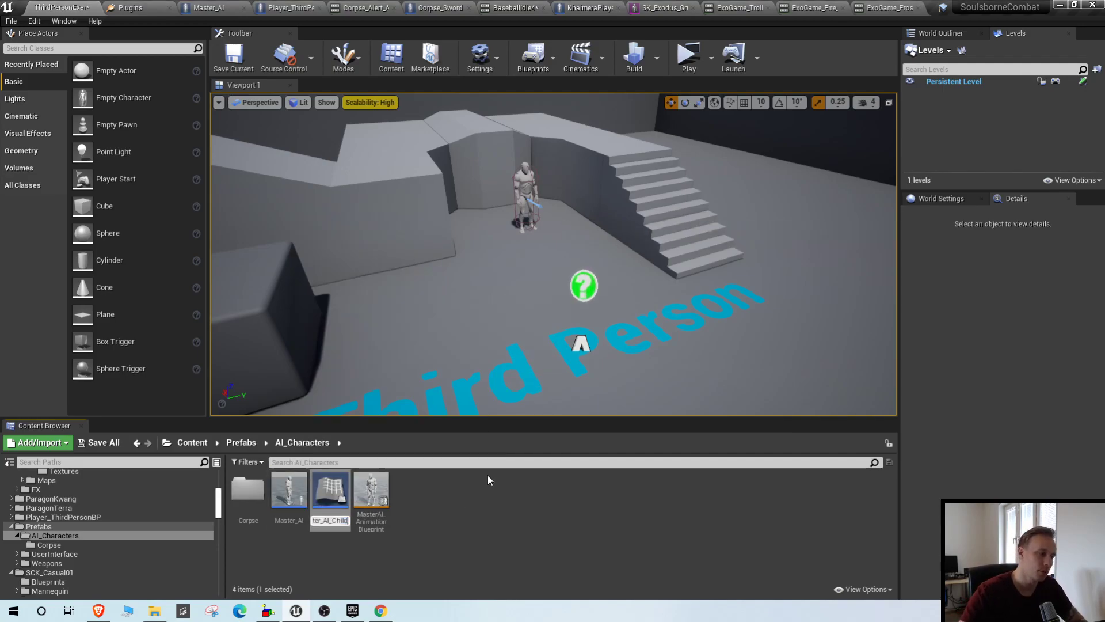
key(BackSpace)
key(BackSpace)
key(BackSpace)
key(BackSpace)
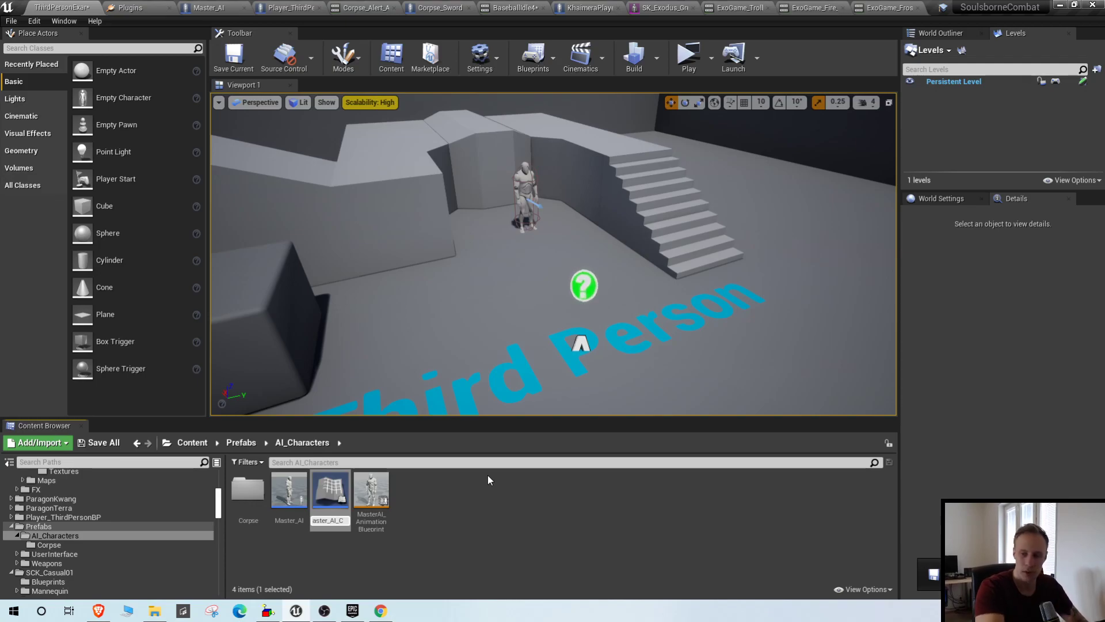
key(Return)
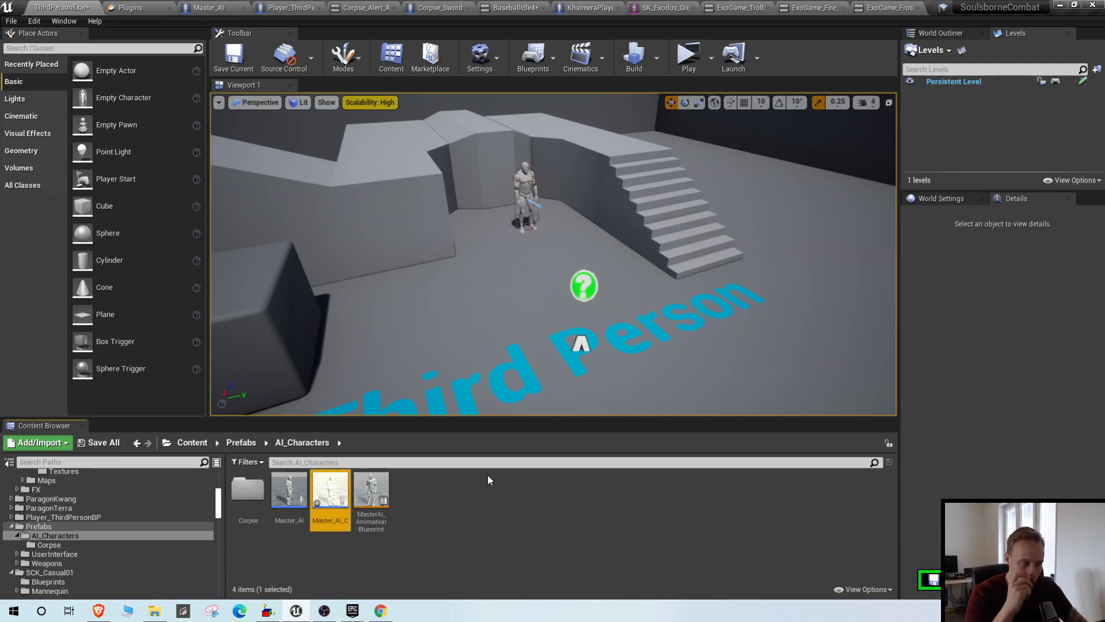
- Rename the Master_AI_C child Blueprint as Basic_Enemy
key(F2)
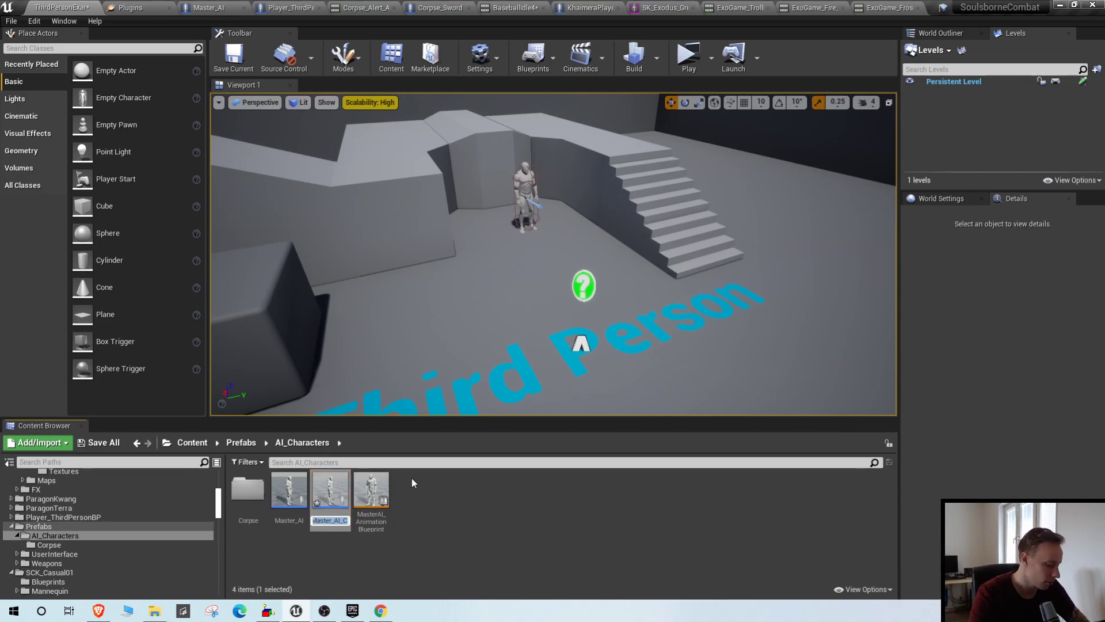
text(>)
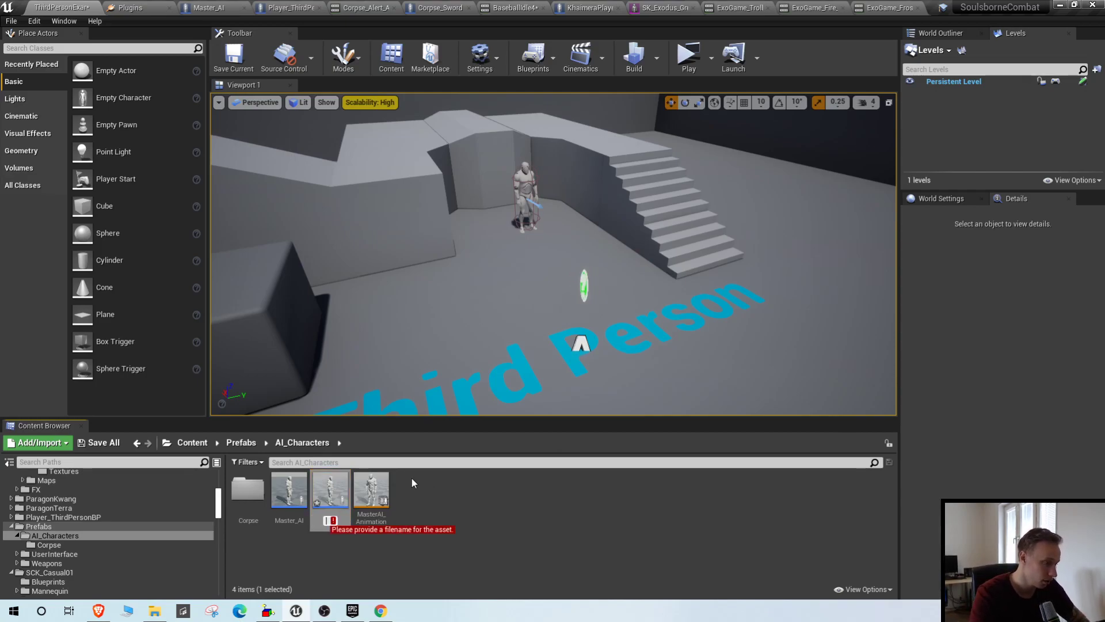
key(BackSpace)
text(Grunt_Enem)
text(y)
key(ctrl+a)
key(BackSpace)
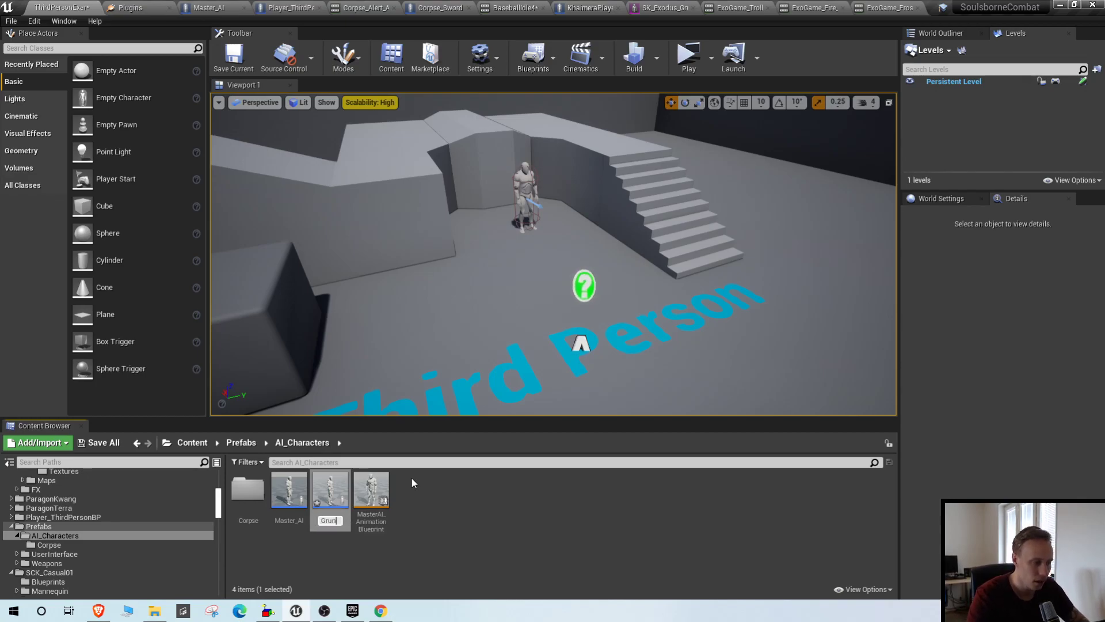
text(Basic_Enemy)
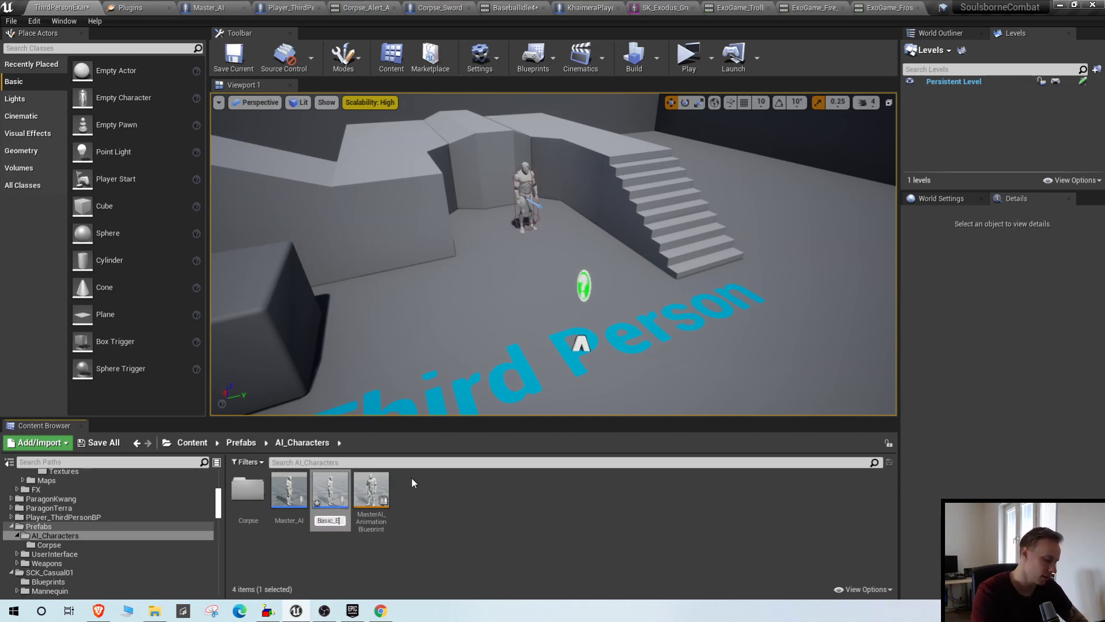
key(Return)
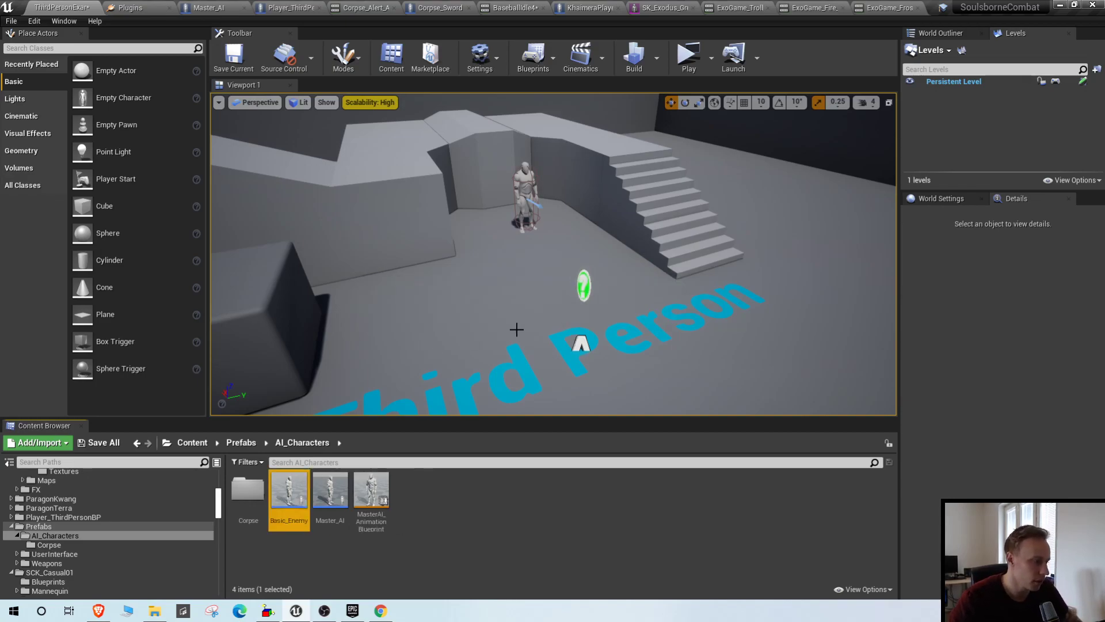
- Create a new folder named BasicEnemy inside AI_Characters
right_drag(545, 317, 720, 318)
right_drag(371, 308, 547, 270)
right_click(473, 514)
click(509, 175)
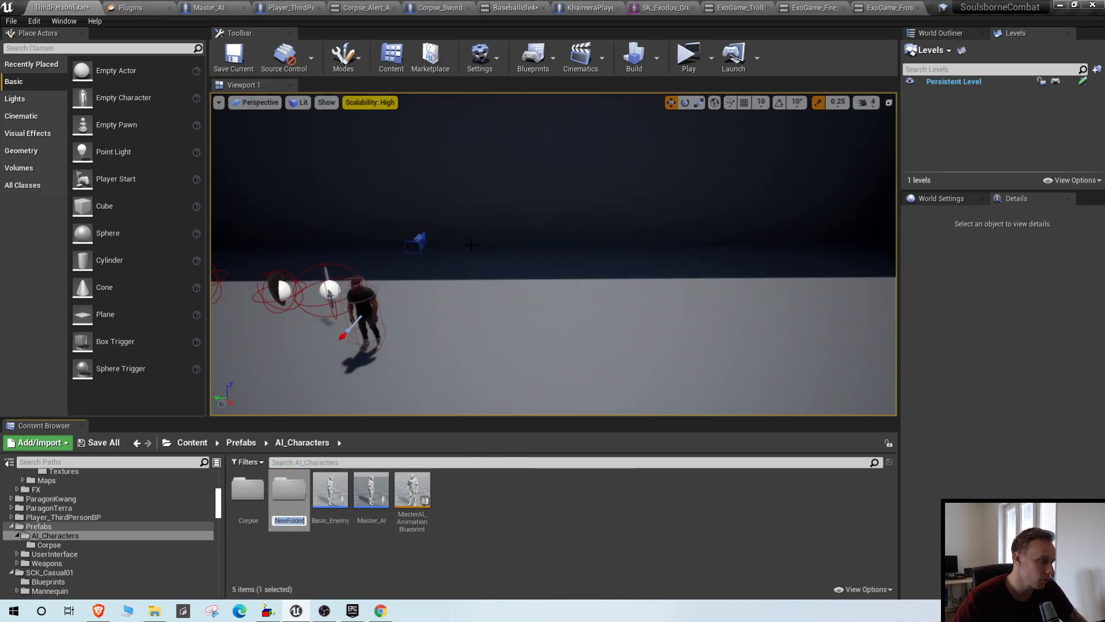
text(BasicEnem)
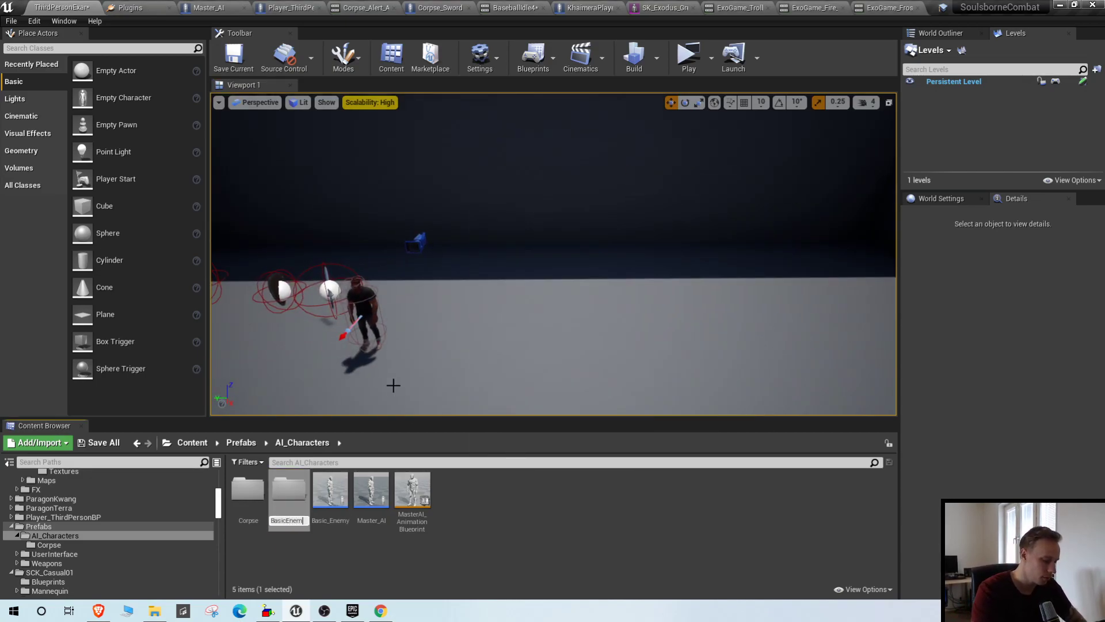
text(y)
key(Return)
- Move the Basic_Enemy Blueprint into the BasicEnemy folder and open it from there
drag(329, 495, 240, 498)
click(285, 515)
right_drag(585, 336, 357, 345)
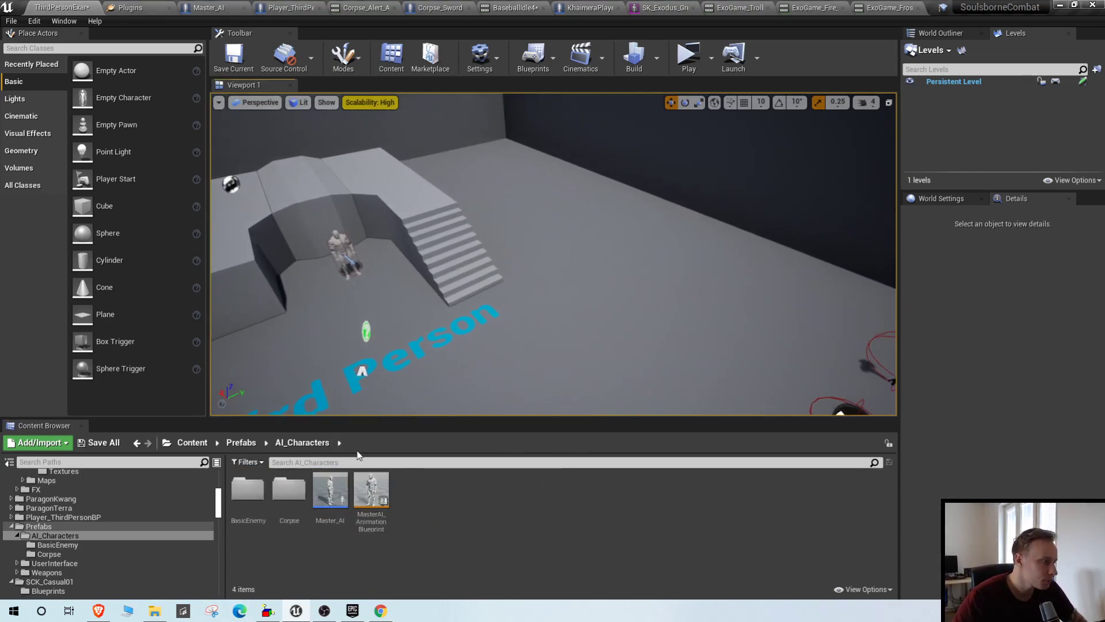
double_click(248, 490)
double_click(247, 491)
- Place a Basic_Enemy in the ThirdPersonExample level on the floor near the dark wall
click(62, 8)
right_drag(360, 329, 288, 311)
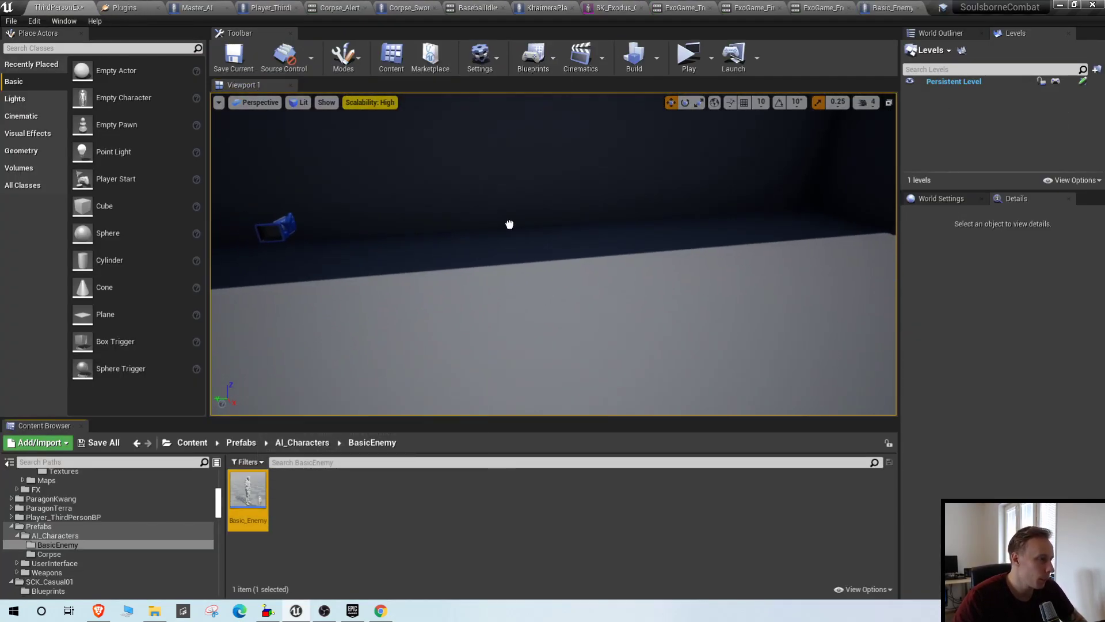
drag(513, 265, 512, 265)
right_drag(512, 265, 461, 271)
- Browse to the Enemy_Gruntling folder under InfinityBladeAdversaries and its Enemy folder
scroll(83, 545, up, 5)
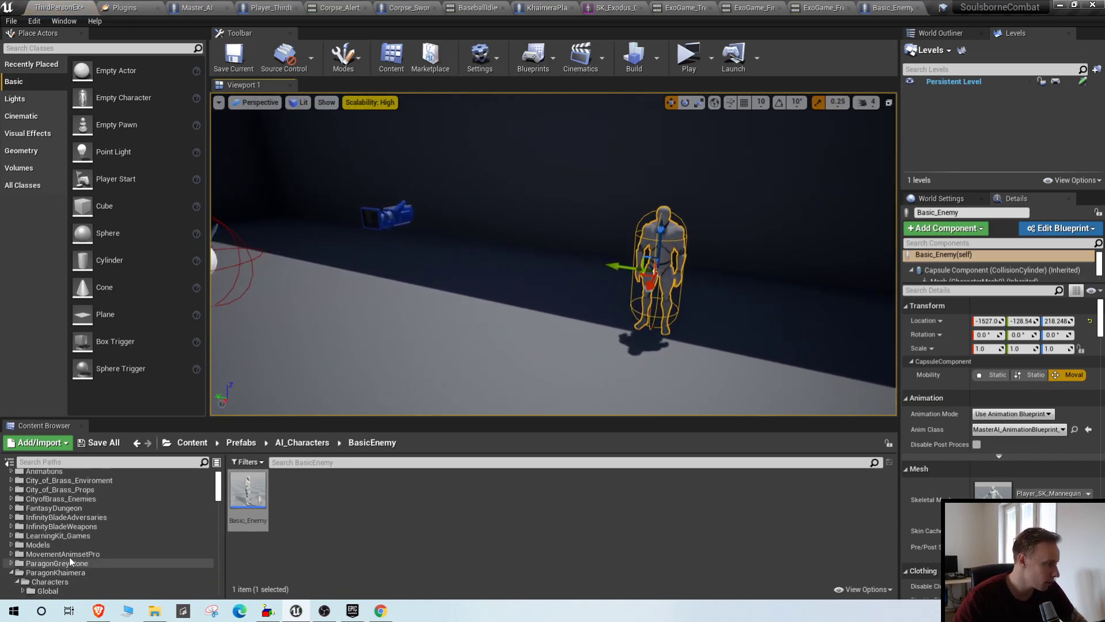
click(98, 527)
click(102, 518)
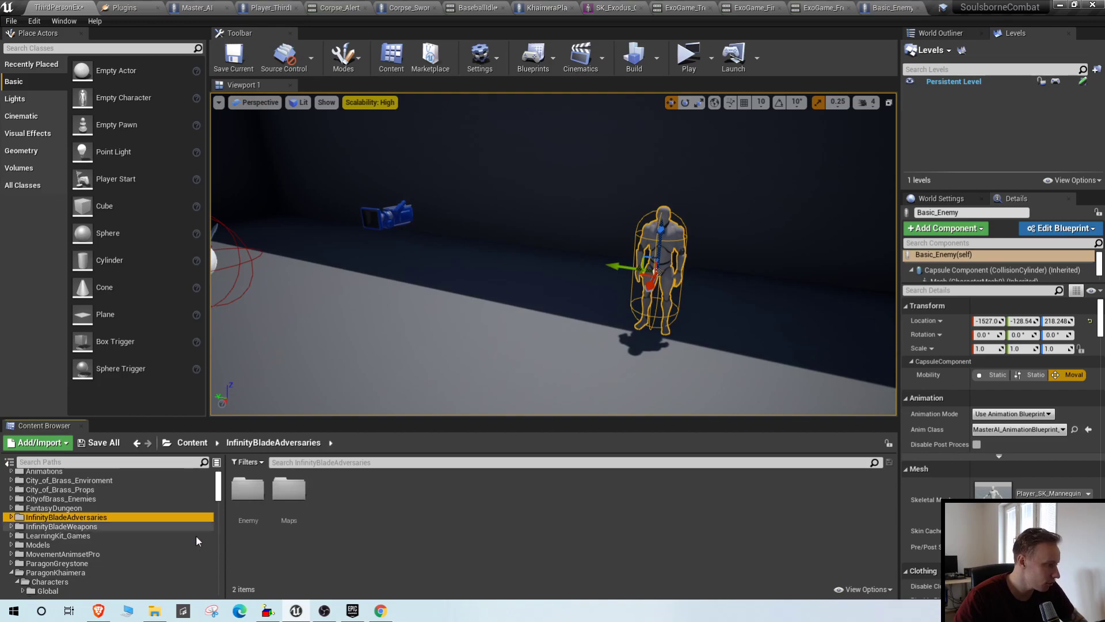
right_drag(438, 368, 478, 374)
double_click(253, 496)
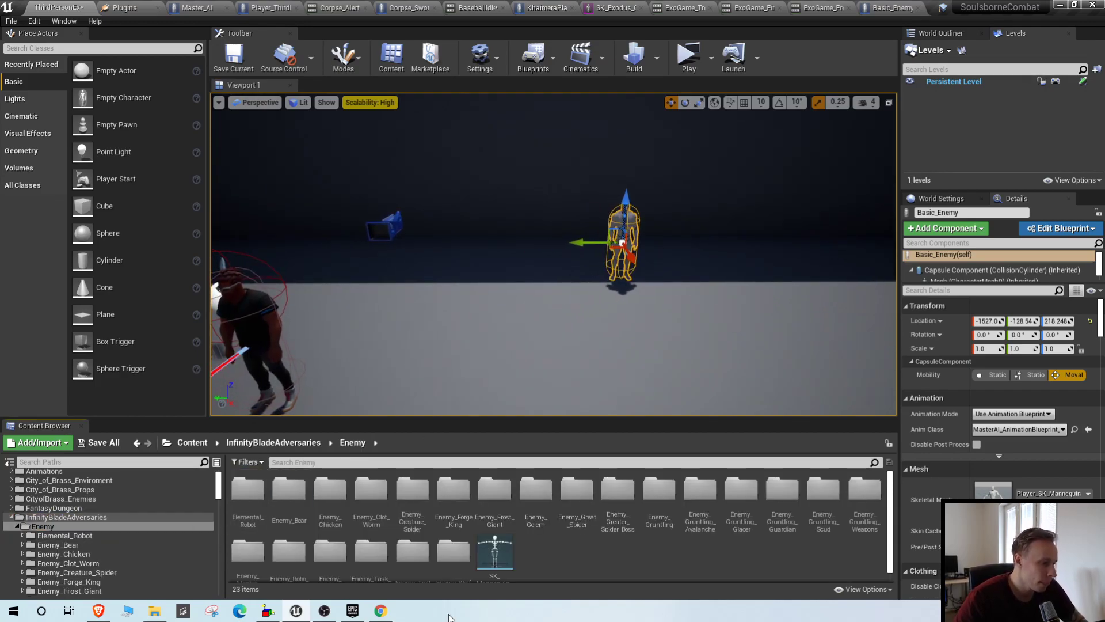
double_click(659, 491)
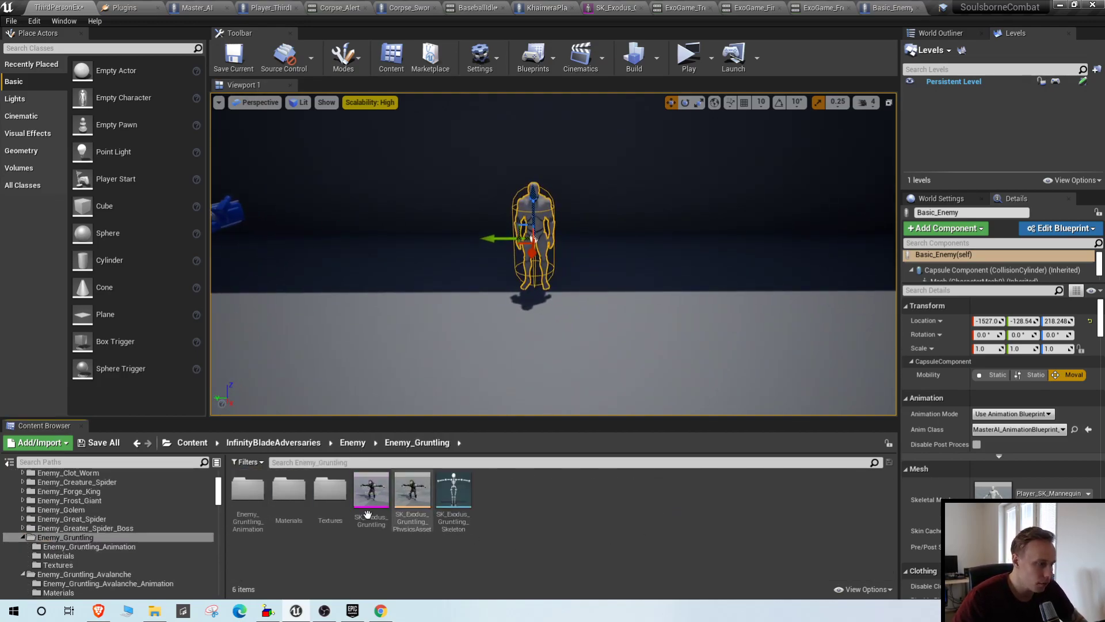
- Preview the SK_Exodus_Gruntling skeletal mesh and place a copy of it in the level near the Basic_Enemy
double_click(371, 496)
right_drag(617, 361, 737, 371)
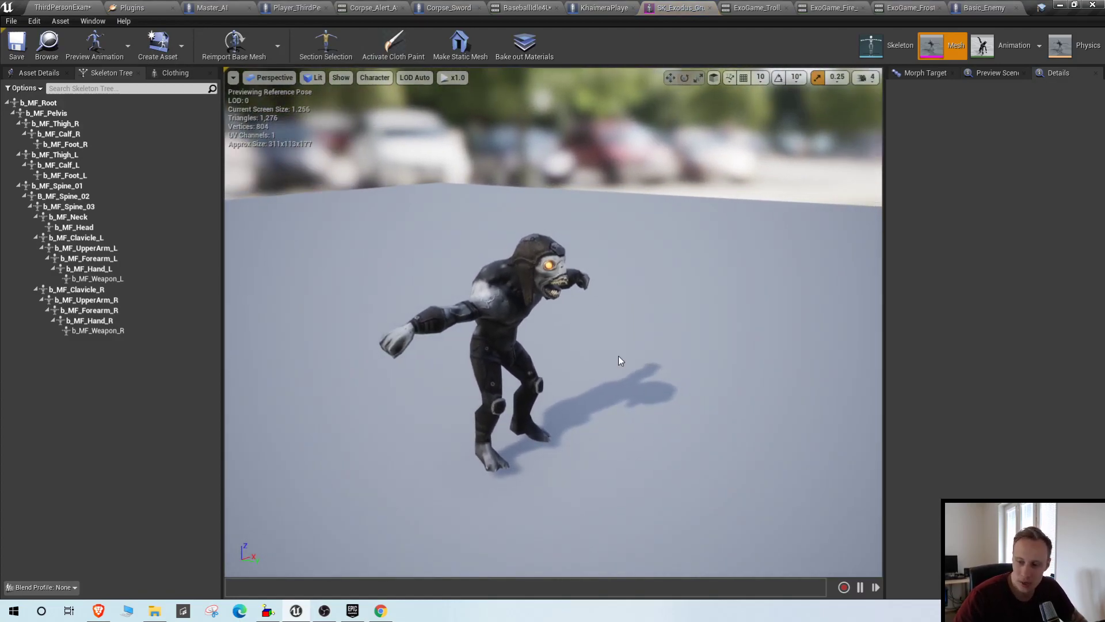
mouse_move(617, 346)
right_down()
mouse_move(542, 346)
mouse_move(651, 346)
mouse_move(617, 346)
right_up()
click(63, 8)
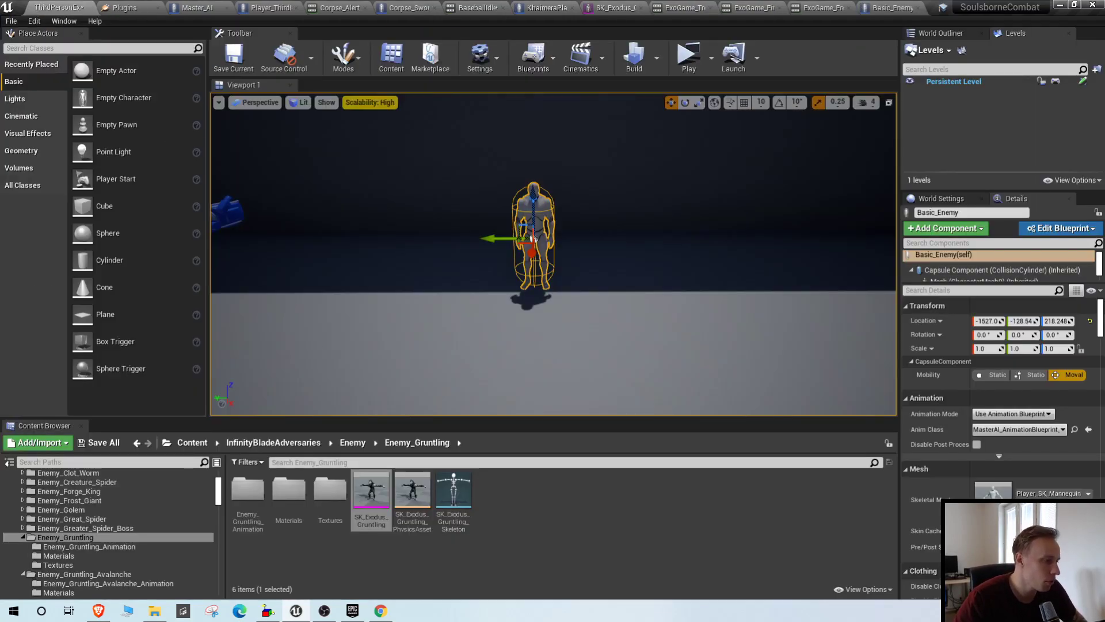
drag(375, 494, 424, 337)
mouse_move(544, 150)
right_down()
mouse_move(449, 150)
mouse_move(541, 151)
right_up()
- Play the level, pick up a weapon, swing it at the Gruntling beside the Basic_Enemy, and stop the session
click(689, 57)
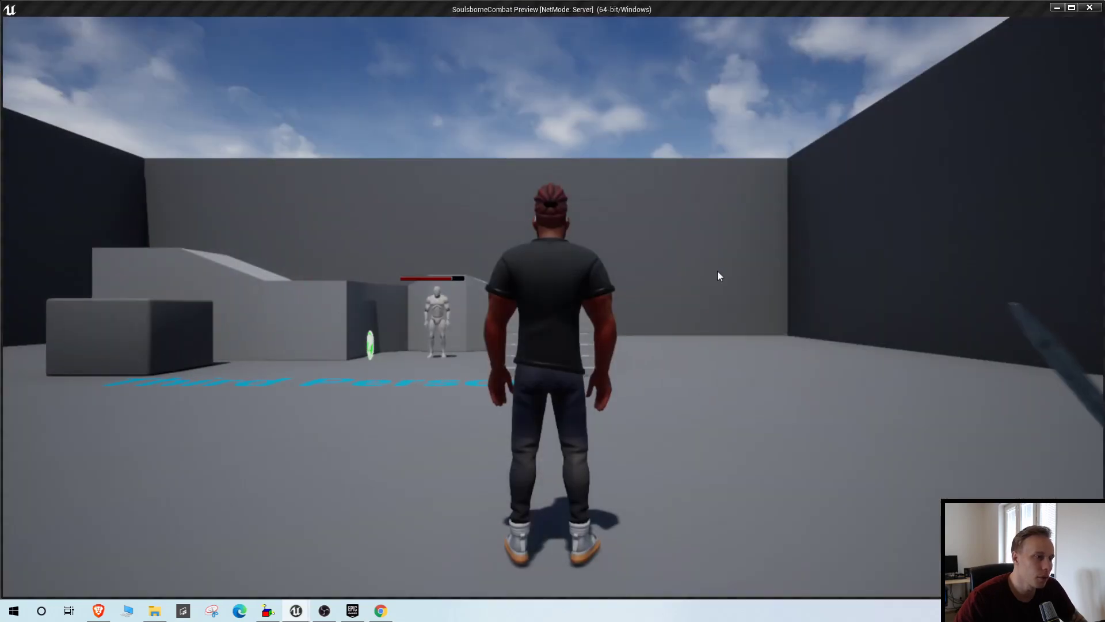
key(w)
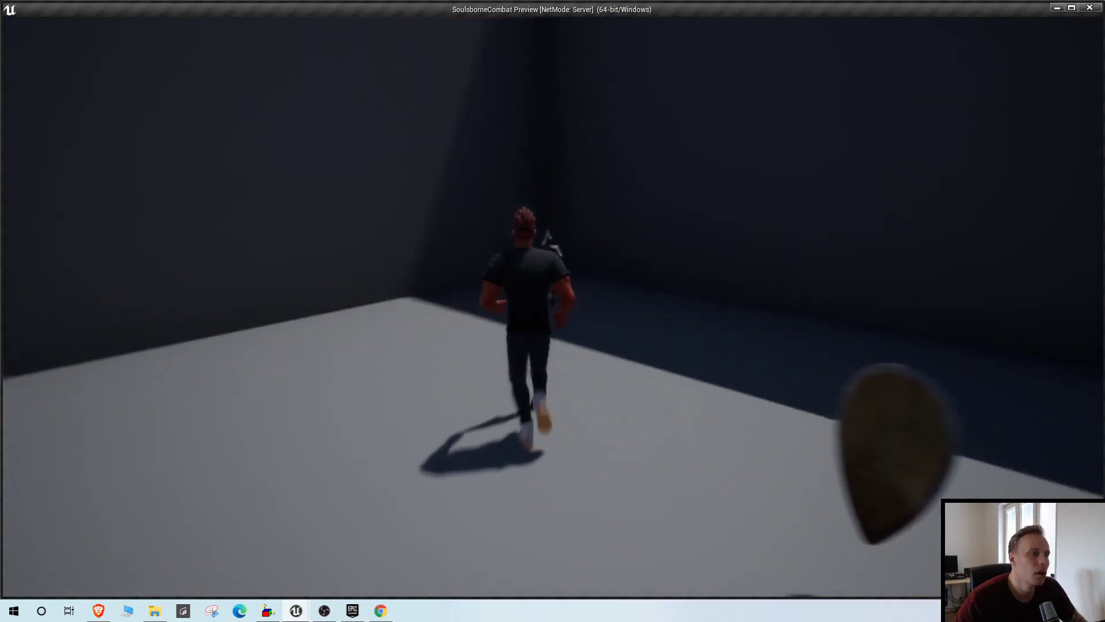
key(e)
key(w)
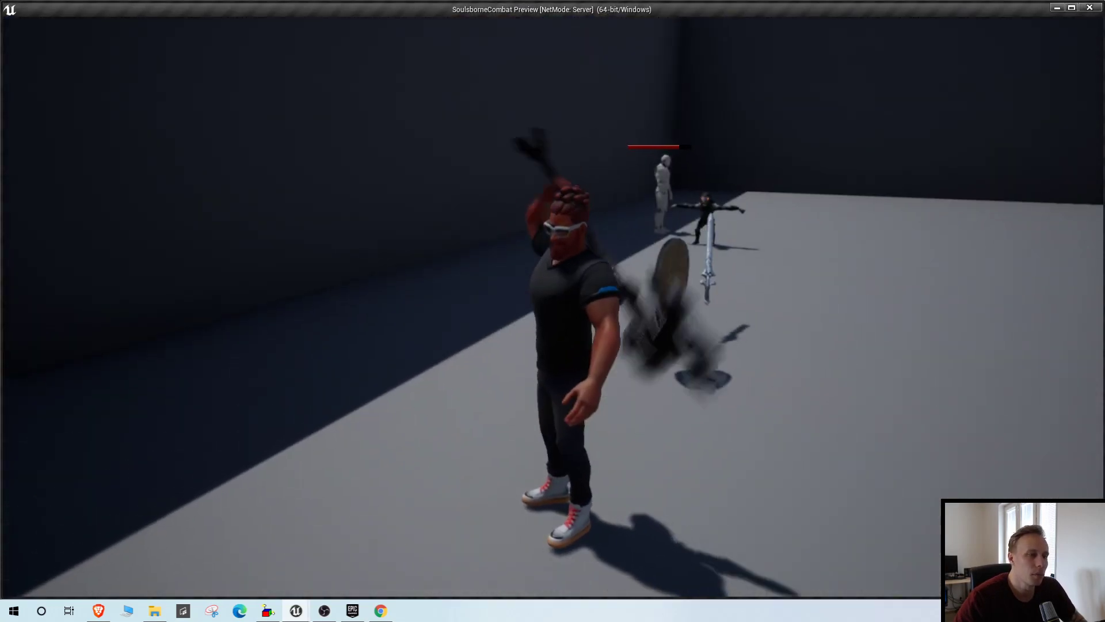
click(552, 311)
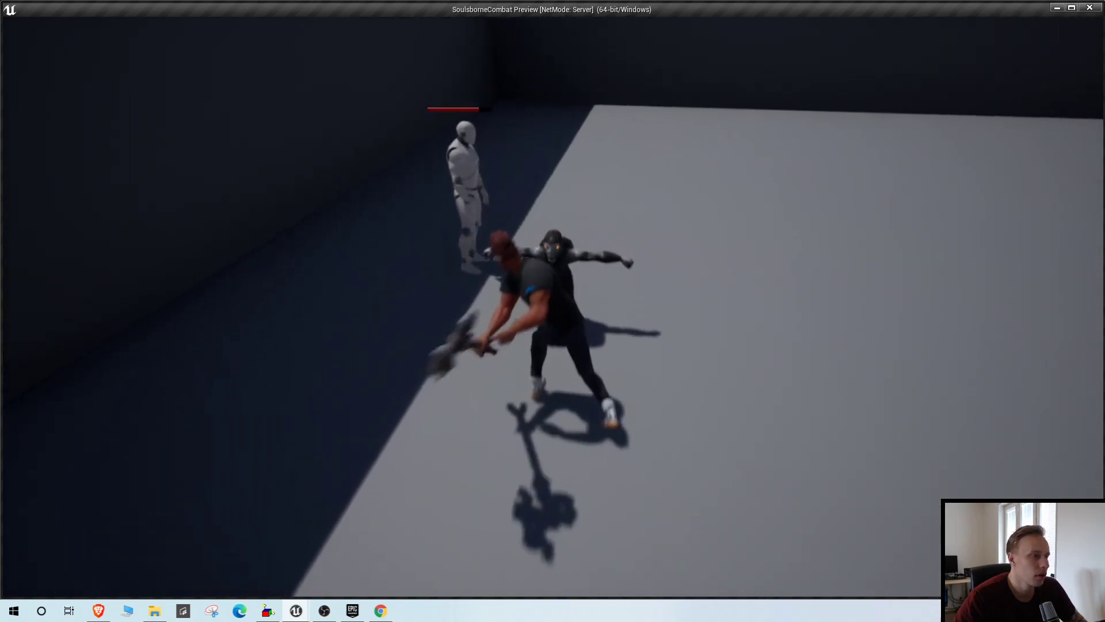
click(553, 311)
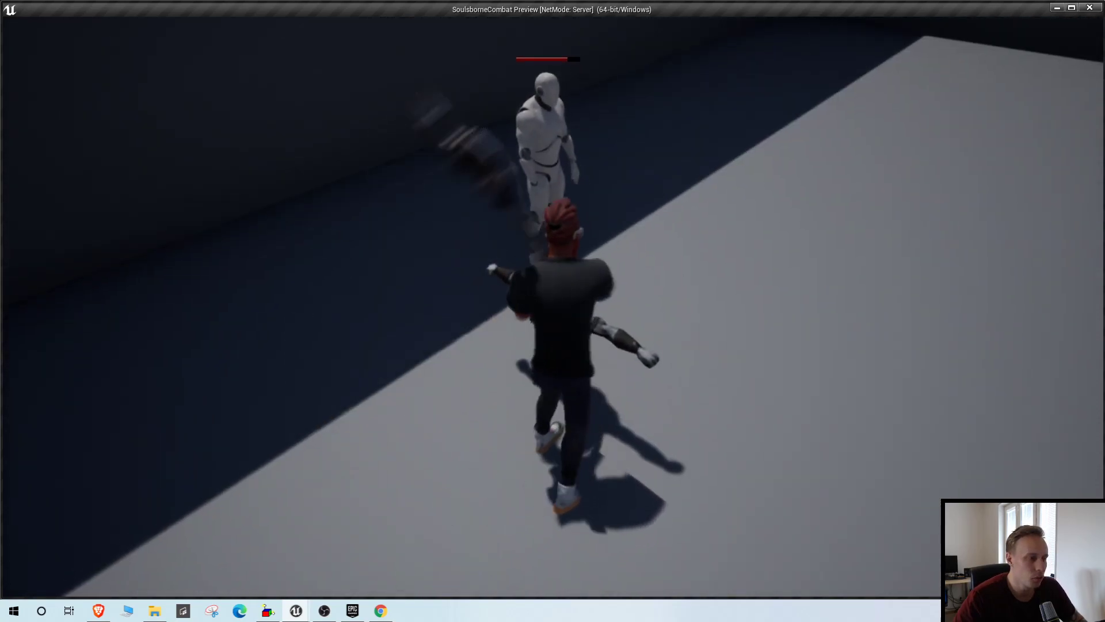
key(s)
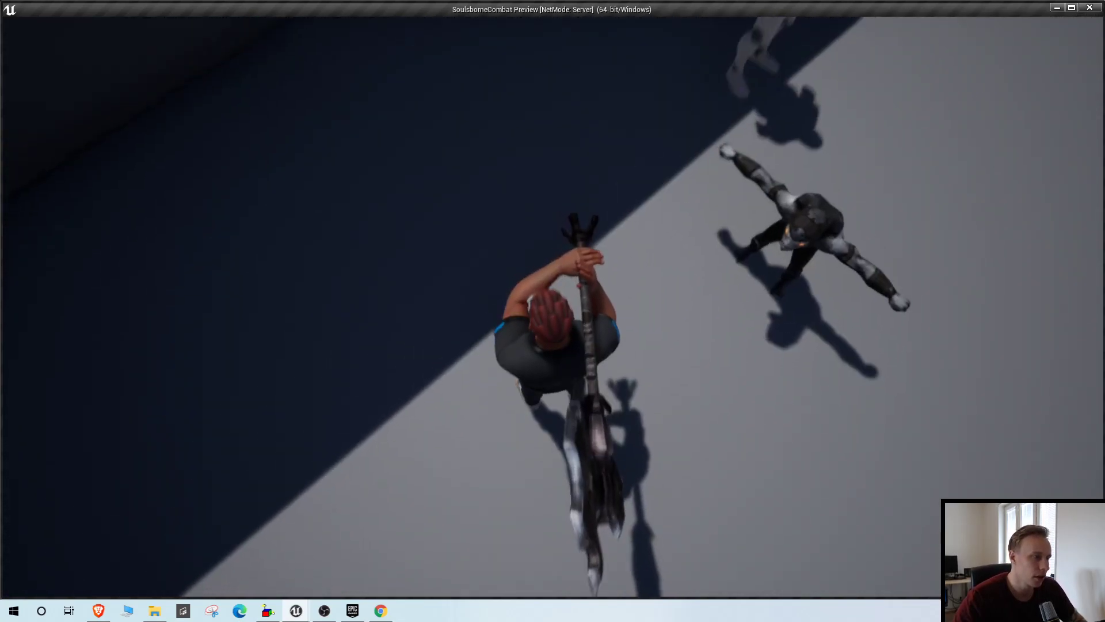
click(552, 311)
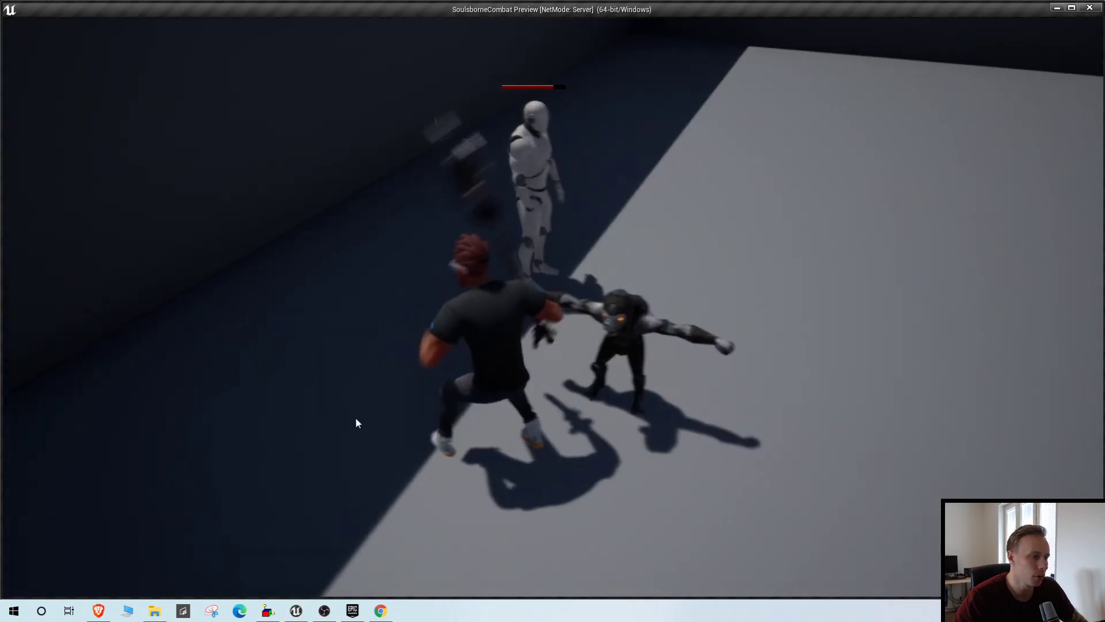
key(Escape)
- Rotate the placed SK_Exodus_Gruntling to face the same way as the Basic_Enemy for a side-by-side comparison
right_drag(553, 286, 593, 286)
right_drag(535, 358, 477, 357)
key(e)
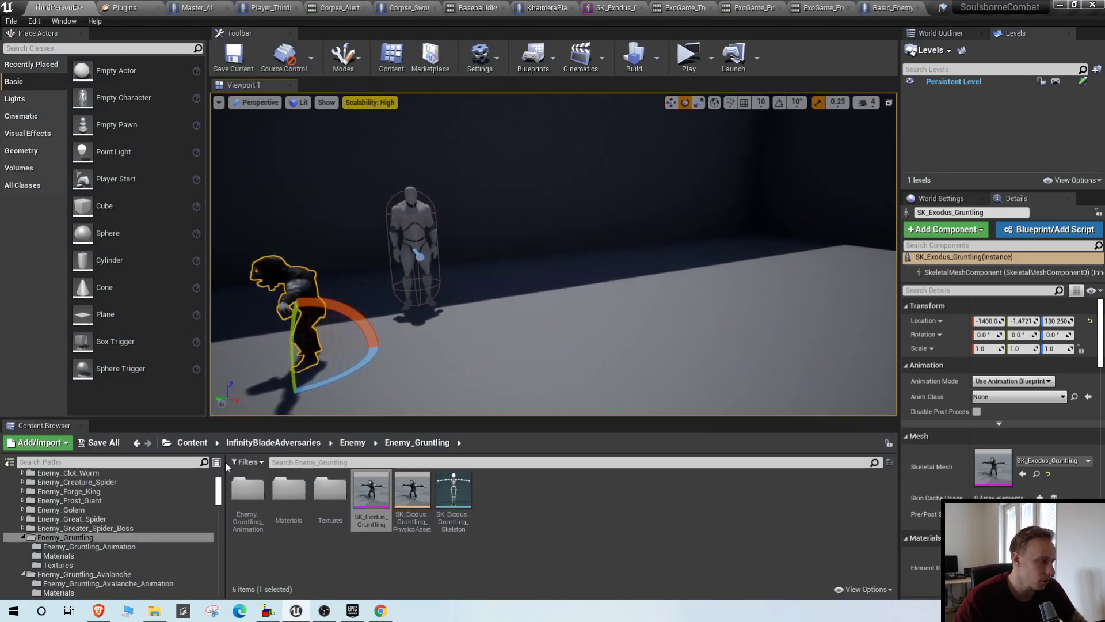
drag(321, 385, 375, 380)
drag(311, 381, 438, 278)
- Set the skeletal mesh of the Basic_Enemy Blueprint's Mesh component to SK_Exodus_Gruntling and compile the Blueprint
click(414, 247)
click(1044, 230)
click(1006, 250)
right_drag(757, 306, 525, 256)
click(525, 256)
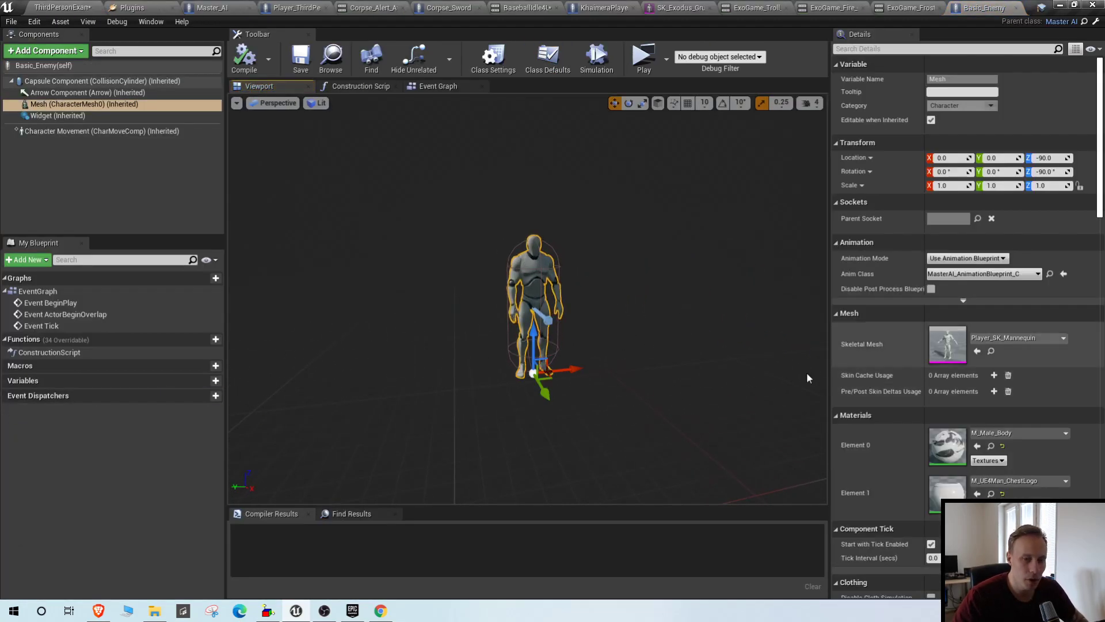
click(48, 5)
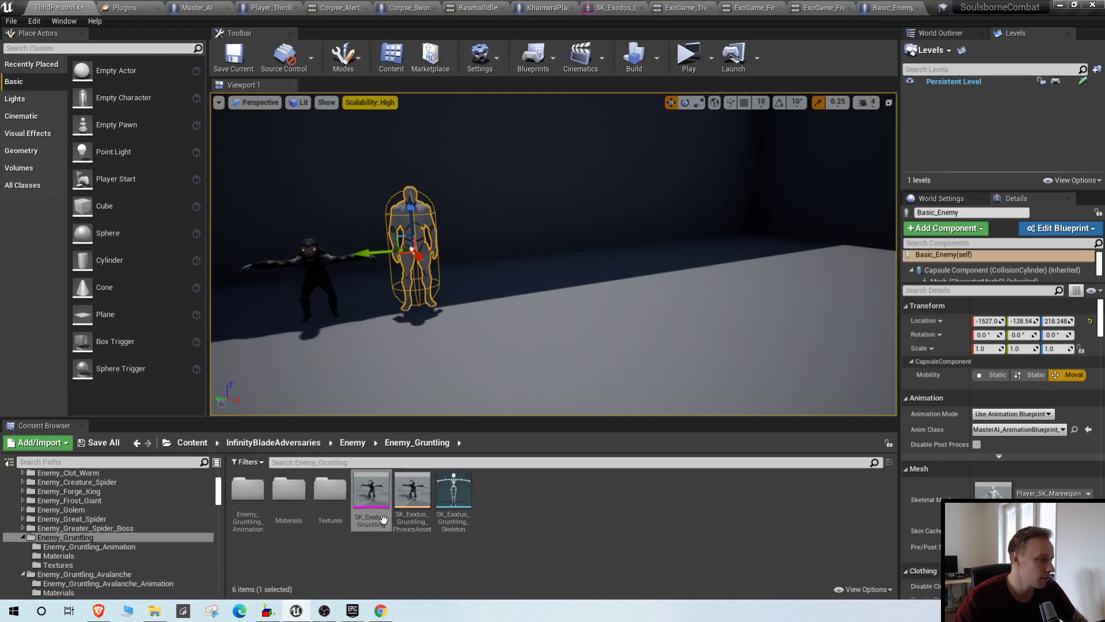
drag(376, 479, 998, 344)
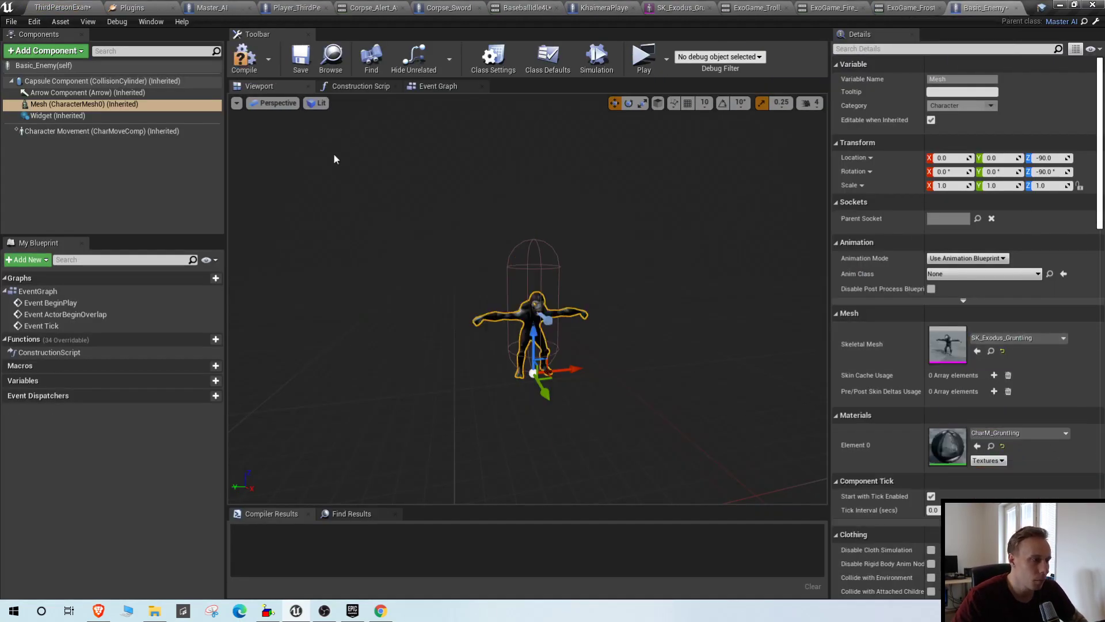
key(F7)
mouse_move(580, 229)
right_down()
mouse_move(580, 247)
mouse_move(662, 236)
mouse_move(576, 253)
mouse_move(580, 229)
right_up()
- Delete the standalone SK_Exodus_Gruntling actor from the ThirdPersonExample level
click(90, 4)
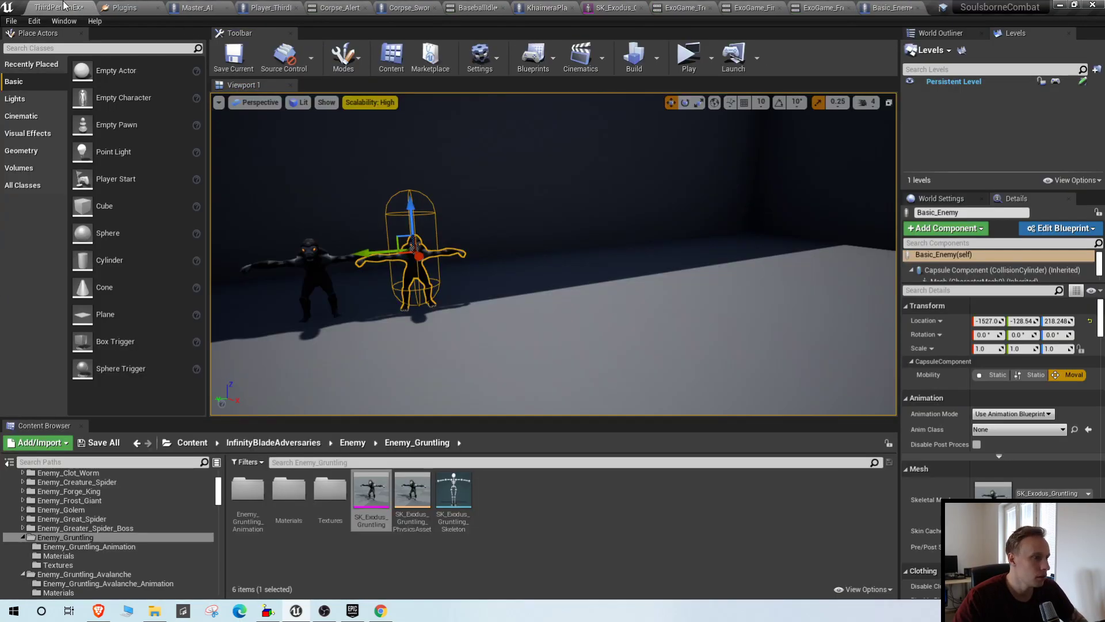
click(316, 276)
key(Delete)
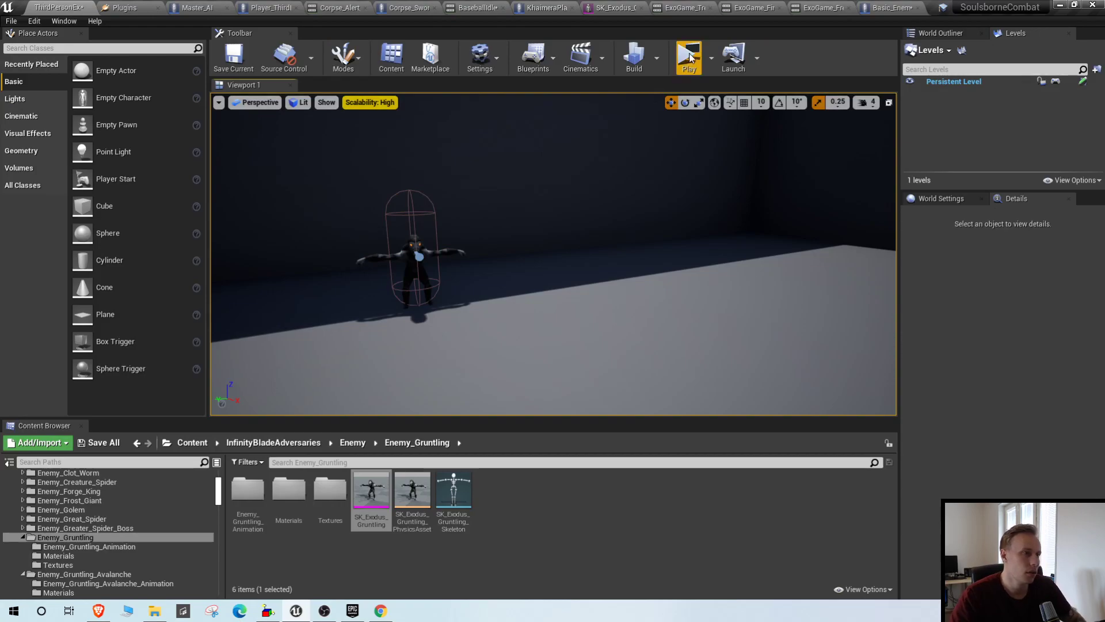
- Play the level, run the player around the Gruntling-meshed Basic_Enemy, and stop the session
click(689, 58)
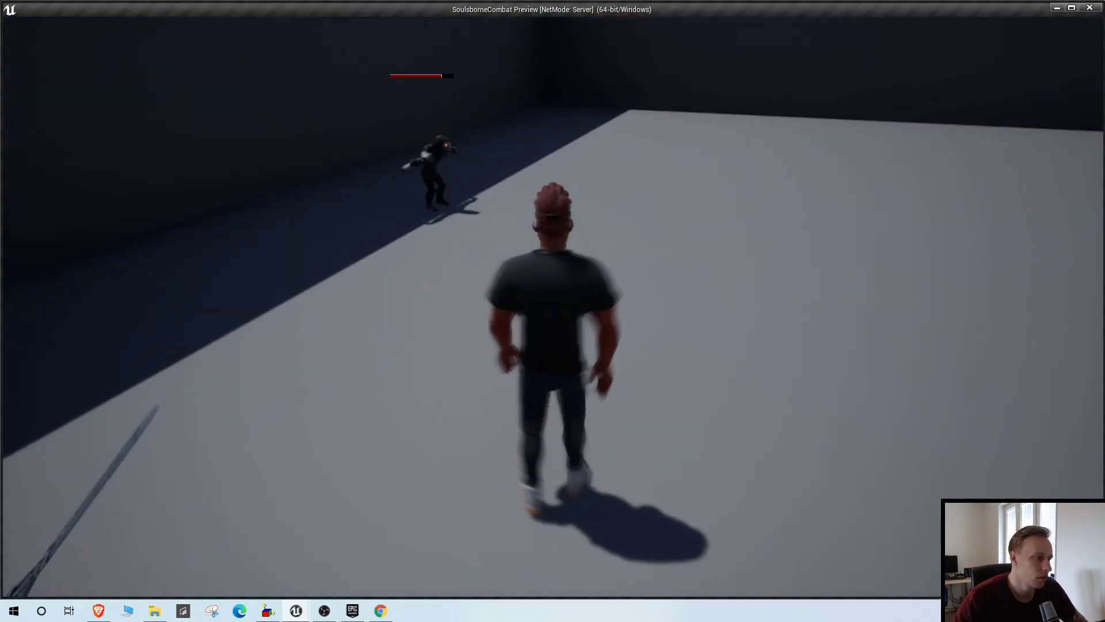
key(w)
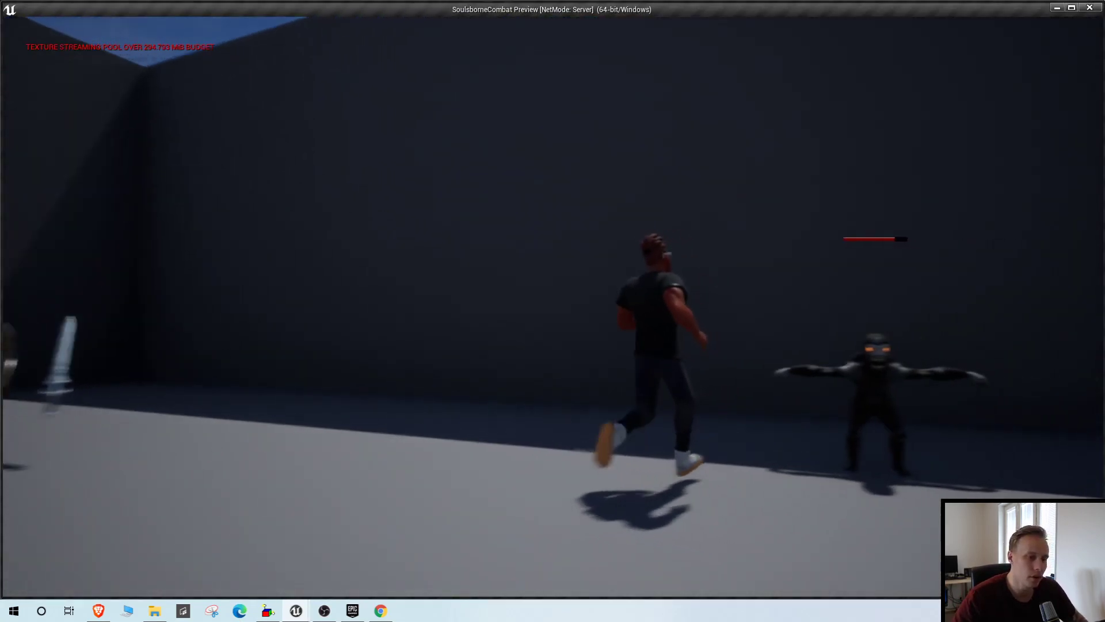
key(a)
key(w)
key(Escape)
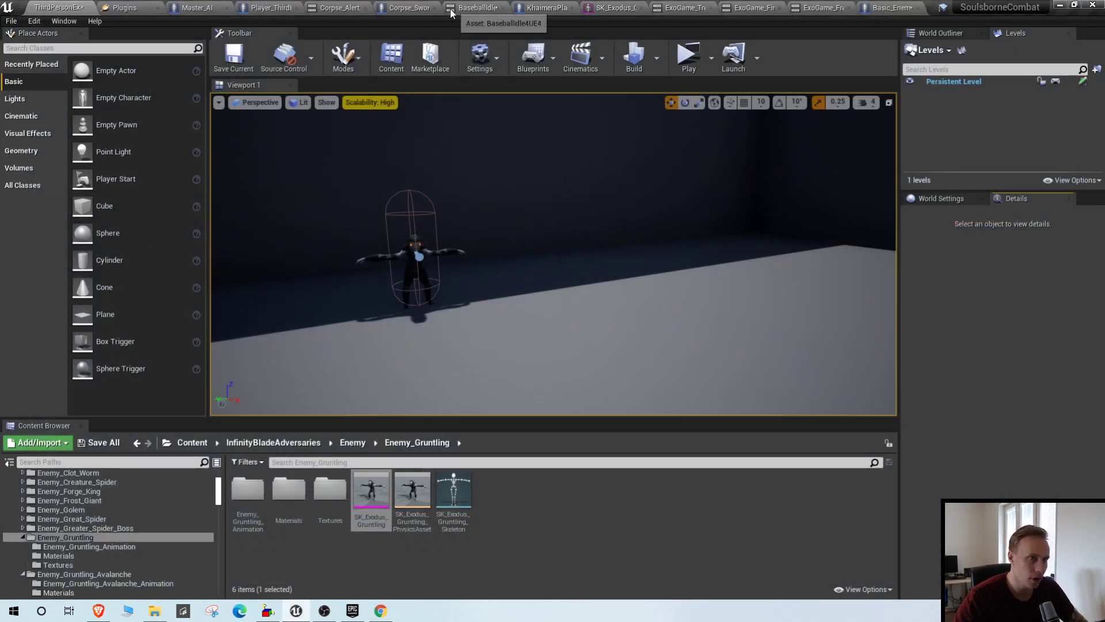
- Set the Anim Class of the Basic_Enemy Blueprint's Mesh component to MasterAI_AnimationBlueprint and compile the Blueprint
click(889, 7)
click(616, 311)
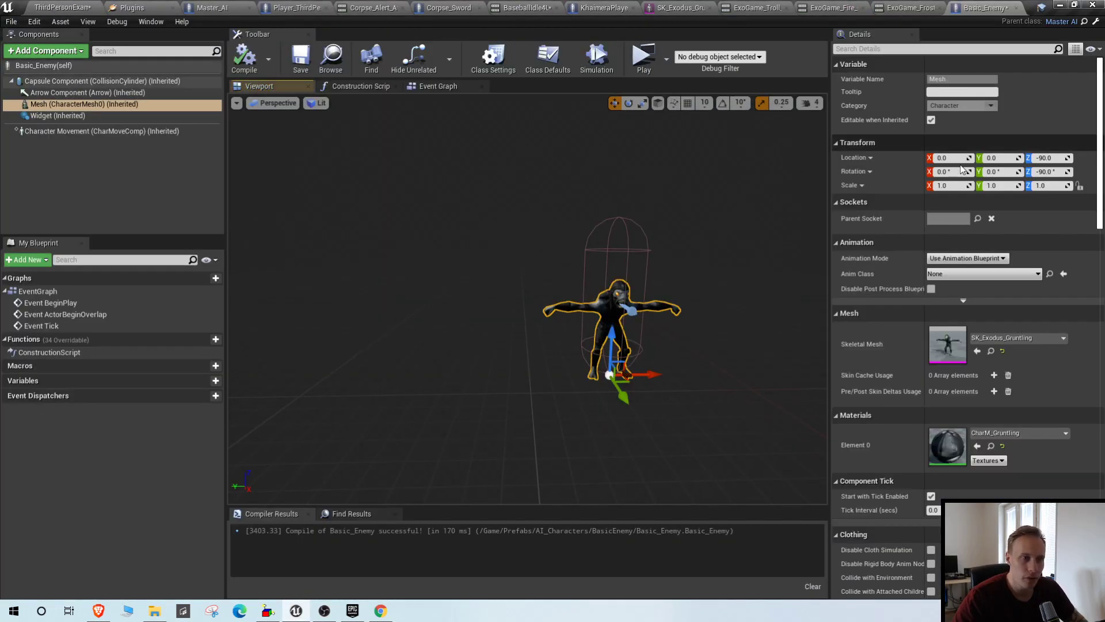
click(1039, 275)
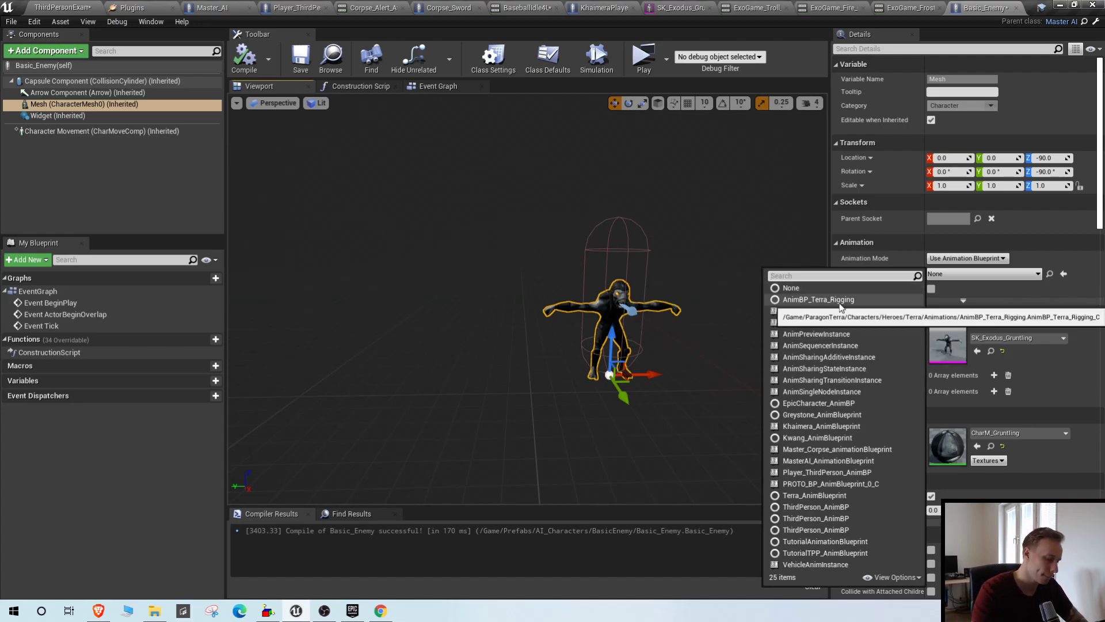
text(ma)
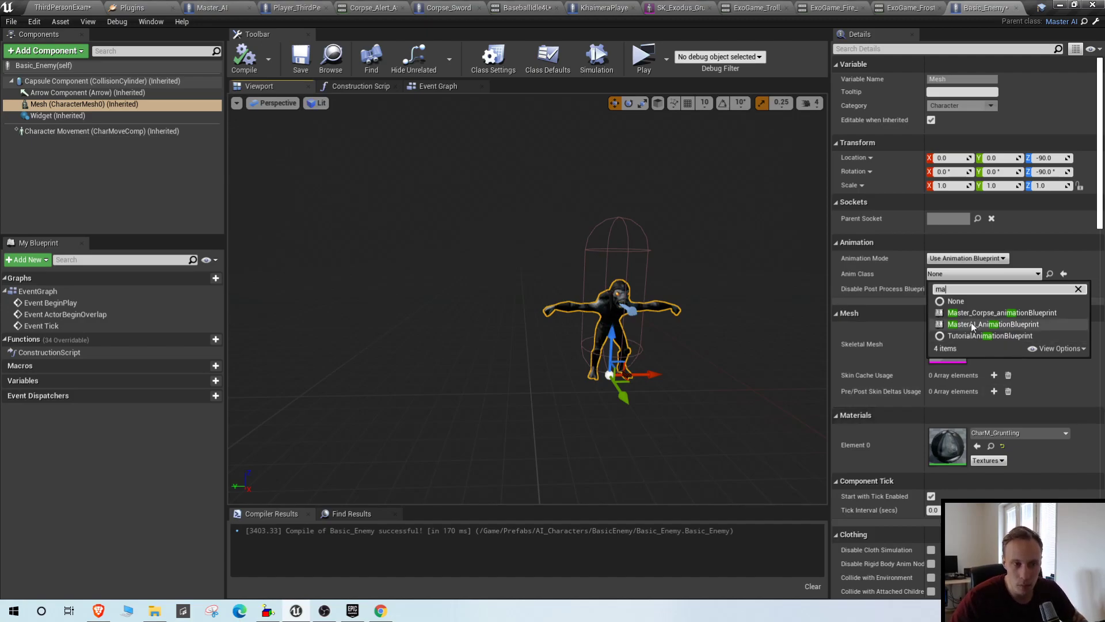
click(972, 323)
right_drag(577, 378, 539, 377)
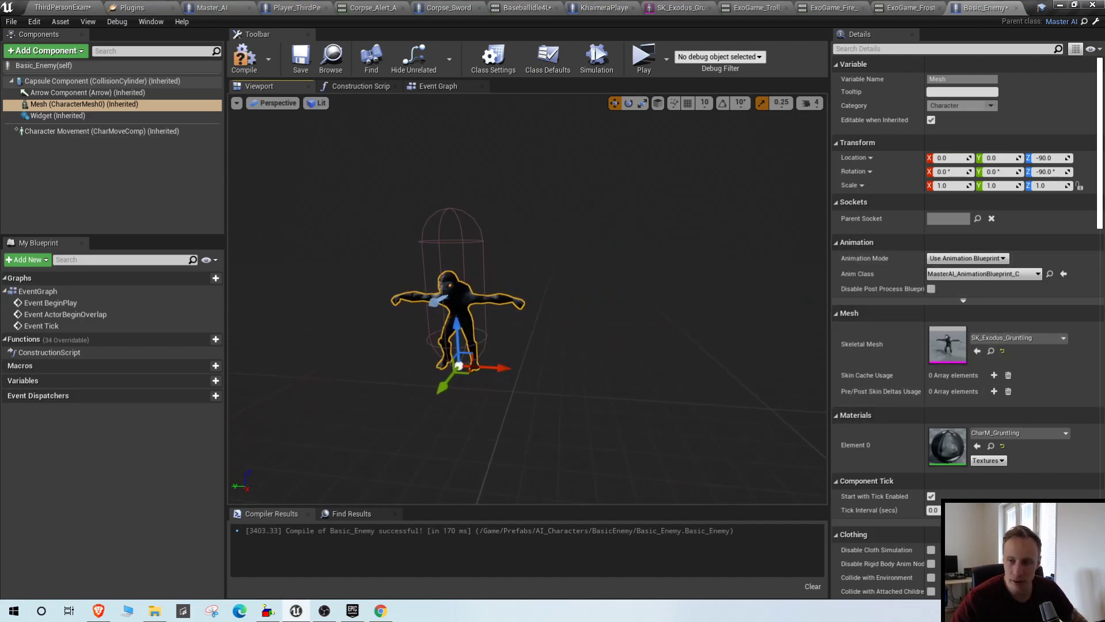
click(244, 60)
mouse_move(560, 296)
right_down()
mouse_move(518, 317)
mouse_move(561, 296)
right_up()
mouse_move(645, 337)
right_down()
mouse_move(644, 322)
mouse_move(645, 337)
right_up()
click(646, 337)
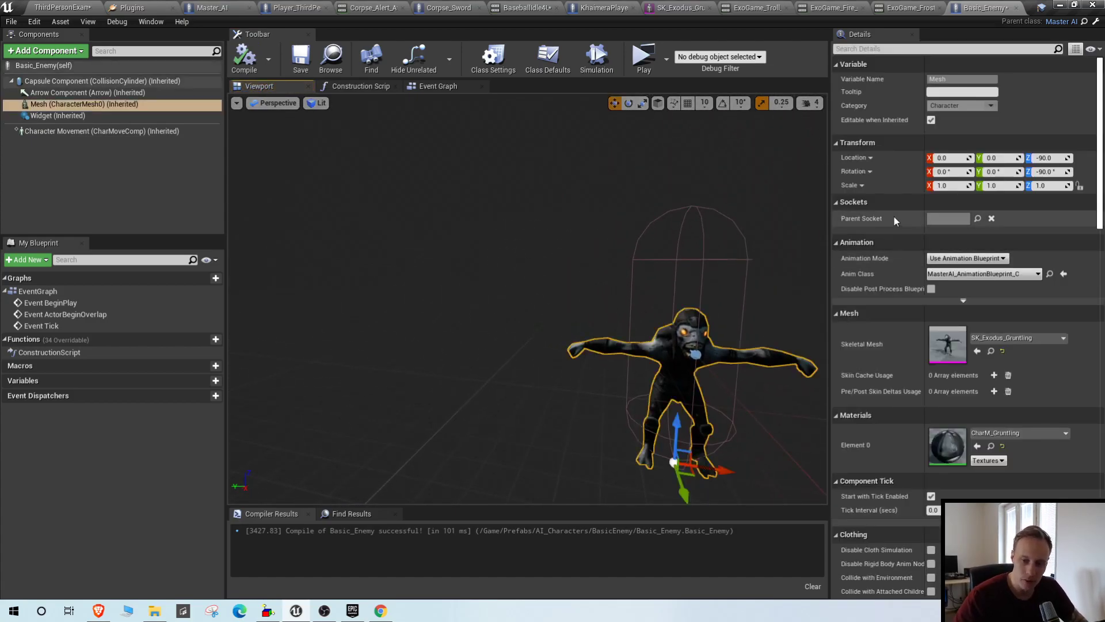
mouse_move(510, 247)
right_down()
mouse_move(567, 236)
mouse_move(510, 247)
right_up()
right_drag(618, 213, 606, 298)
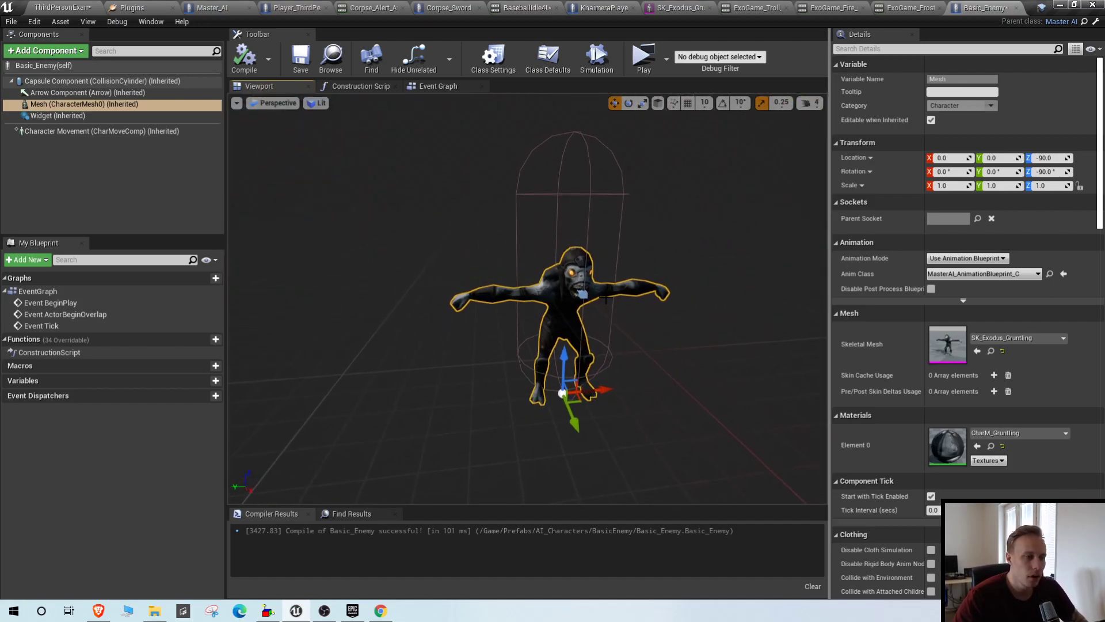
- Locate the Basic_Enemy's SK_Exodus_Gruntling mesh in the Content Browser and check the skeleton asset beside it
click(990, 351)
click(453, 495)
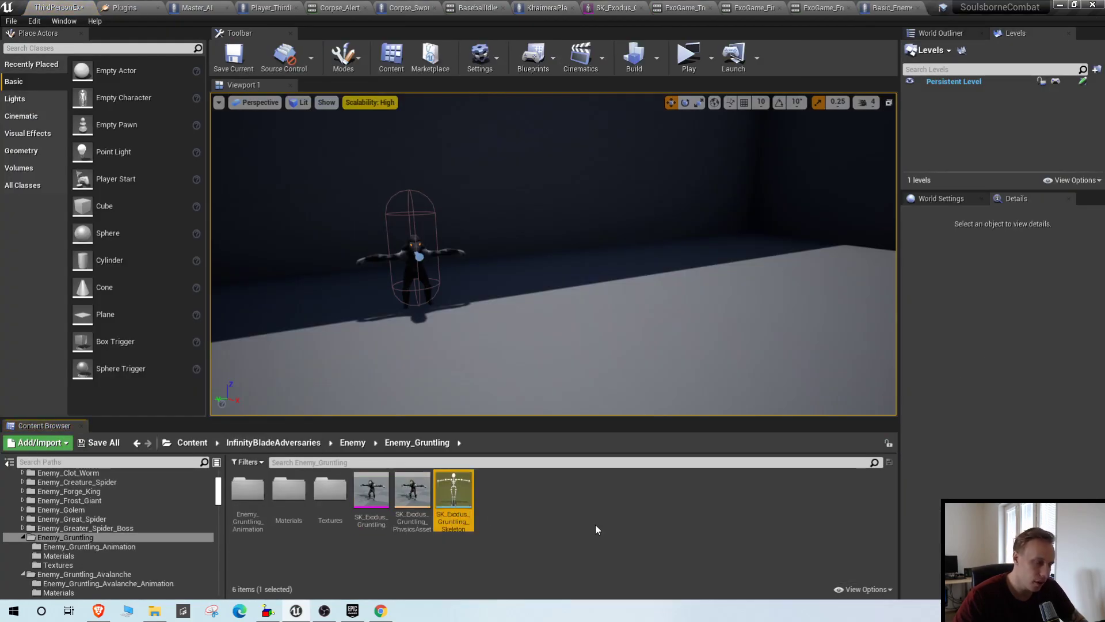
right_drag(552, 328, 551, 320)
click(586, 539)
- Select the Master_AI actor in the level and locate its MasterAI_AnimationBlueprint in the Content Browser
right_drag(500, 252, 743, 252)
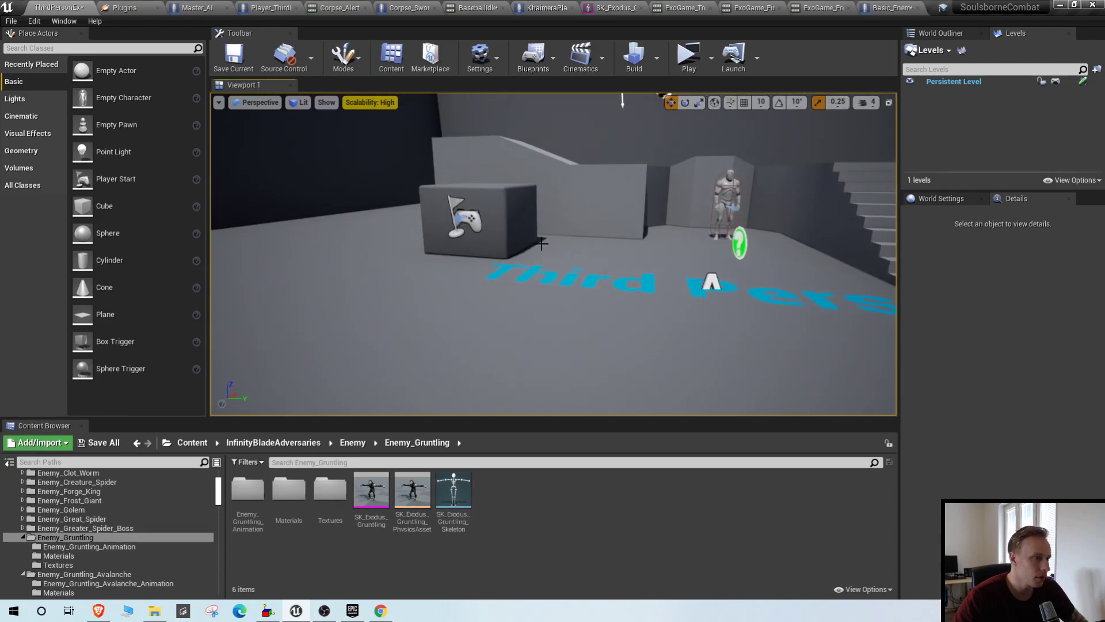
click(729, 198)
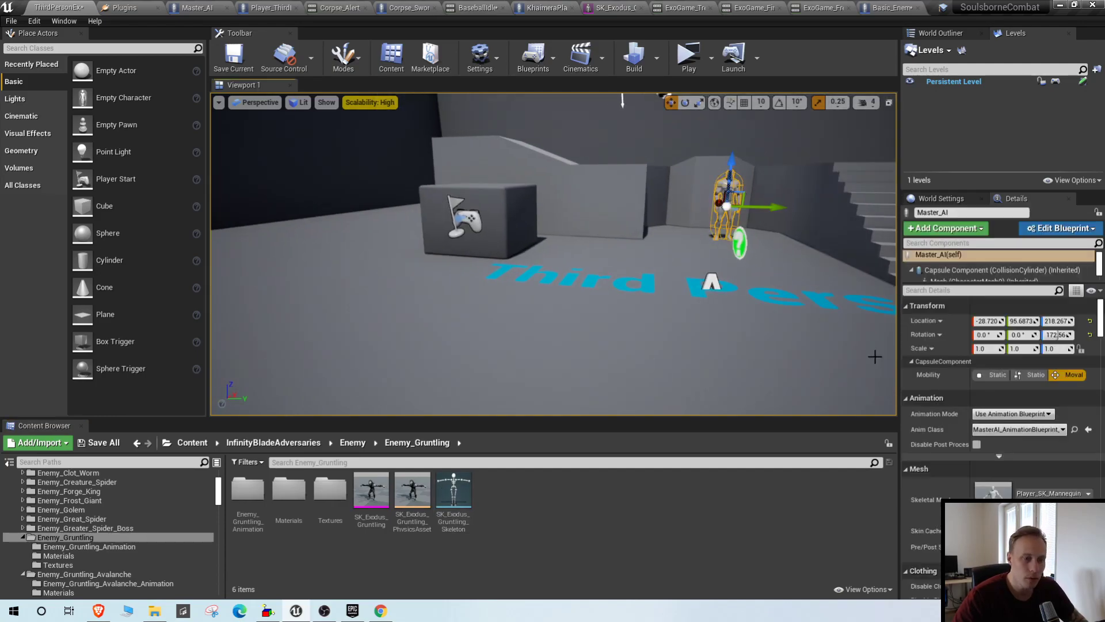
click(1075, 429)
right_drag(487, 279, 357, 280)
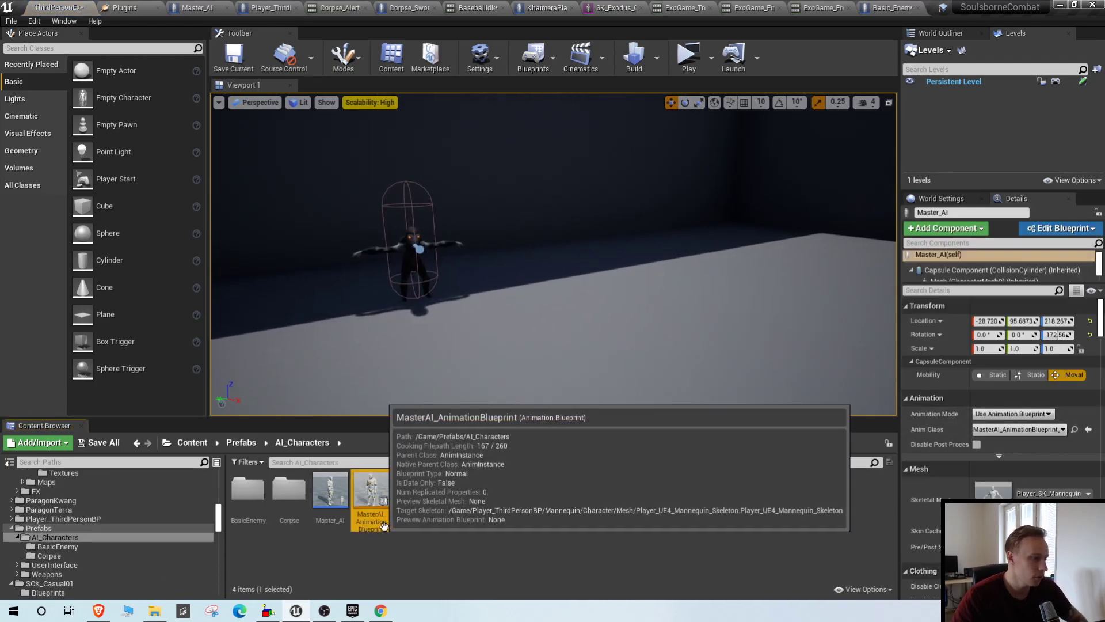
- Select the Basic_Enemy actor and locate its skeletal mesh in the Enemy_Gruntling folder
click(413, 261)
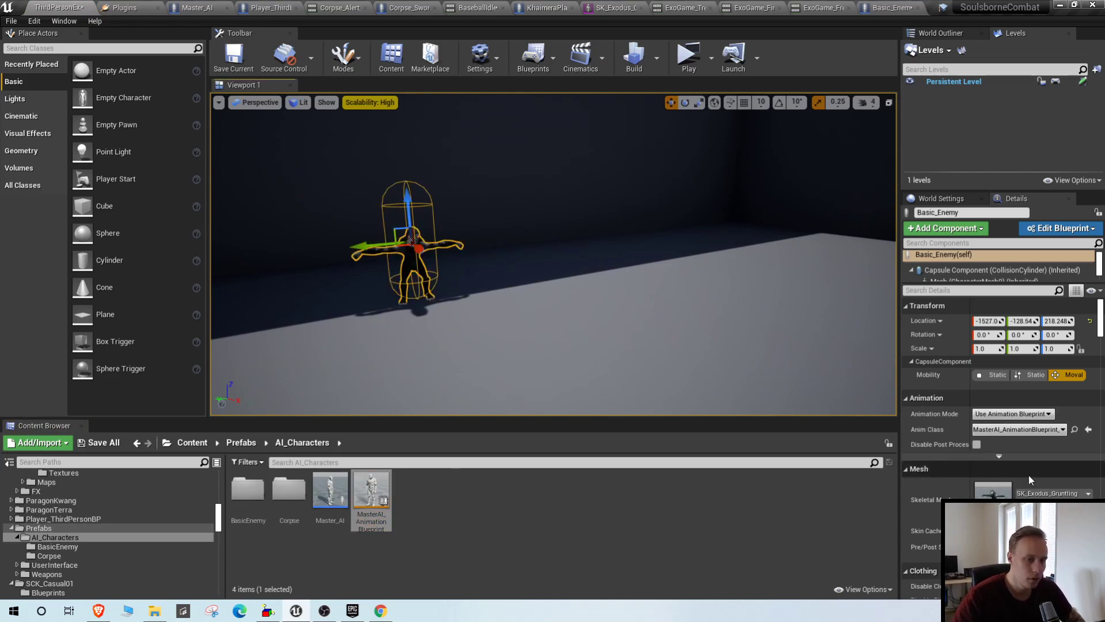
click(1036, 506)
click(281, 540)
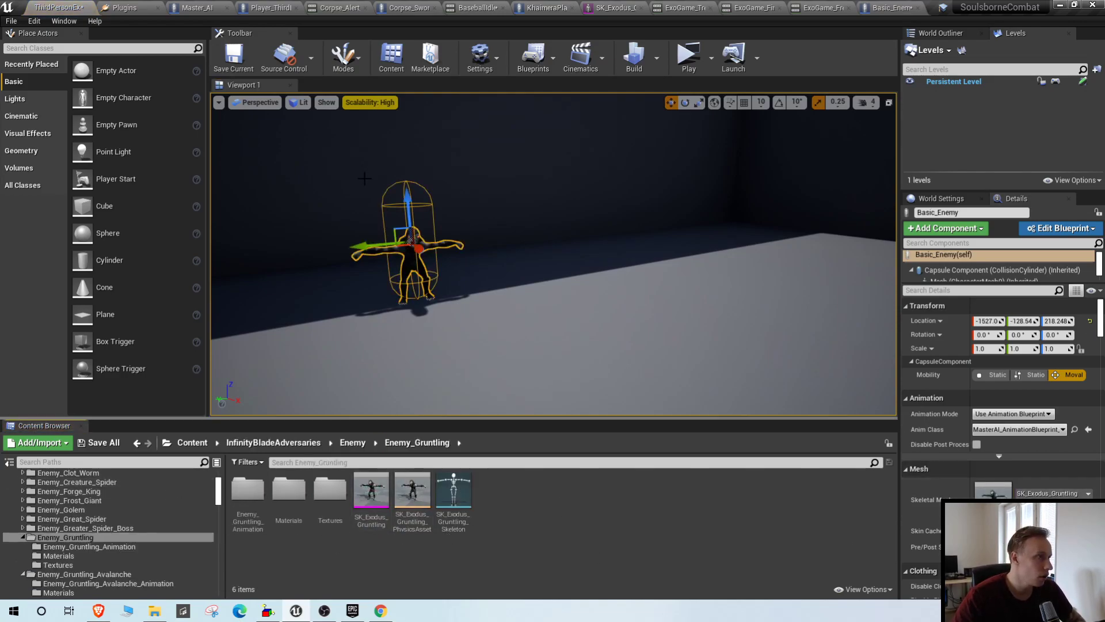
- Paste a copy of MasterAI_AnimationBlueprint into the Prefabs/AI_Characters/BasicEnemy folder
scroll(99, 522, up, 4)
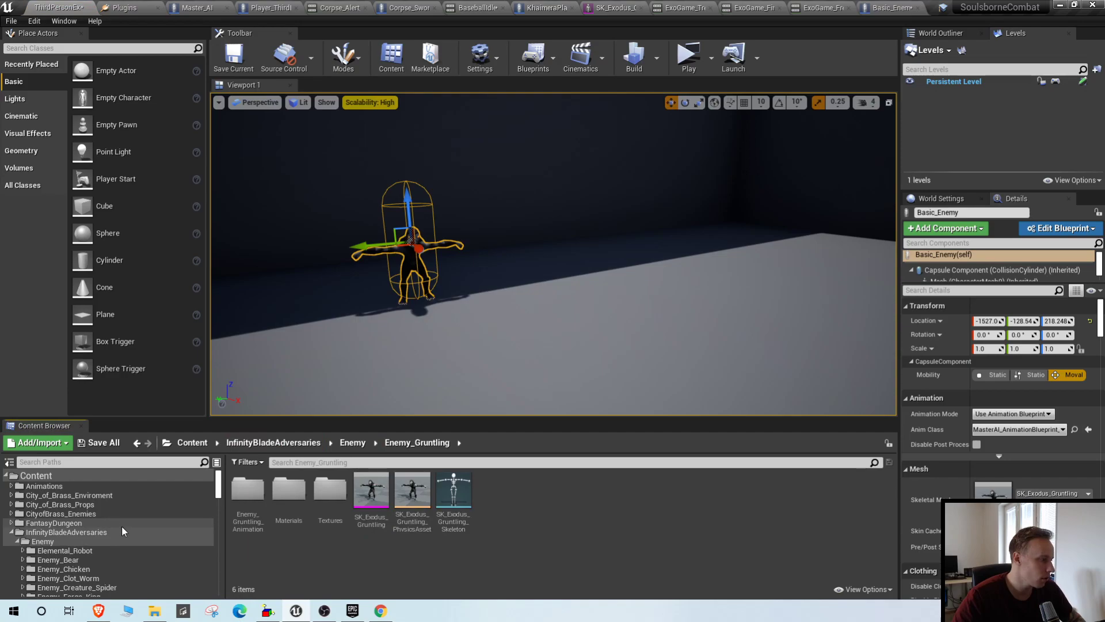
click(11, 532)
scroll(34, 547, down, 1)
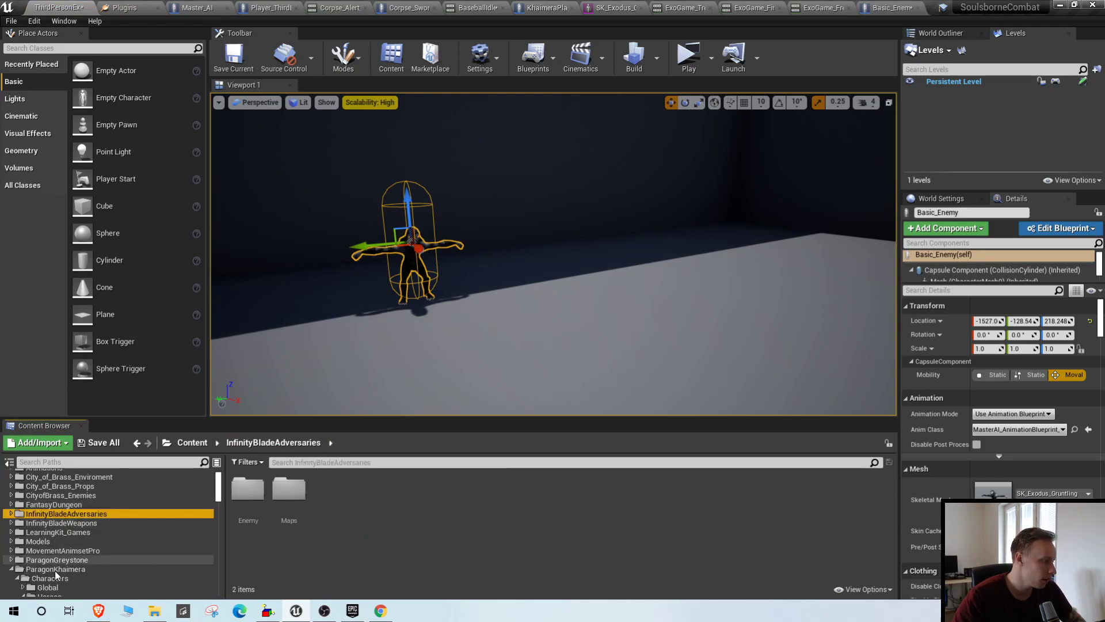
click(67, 584)
double_click(55, 569)
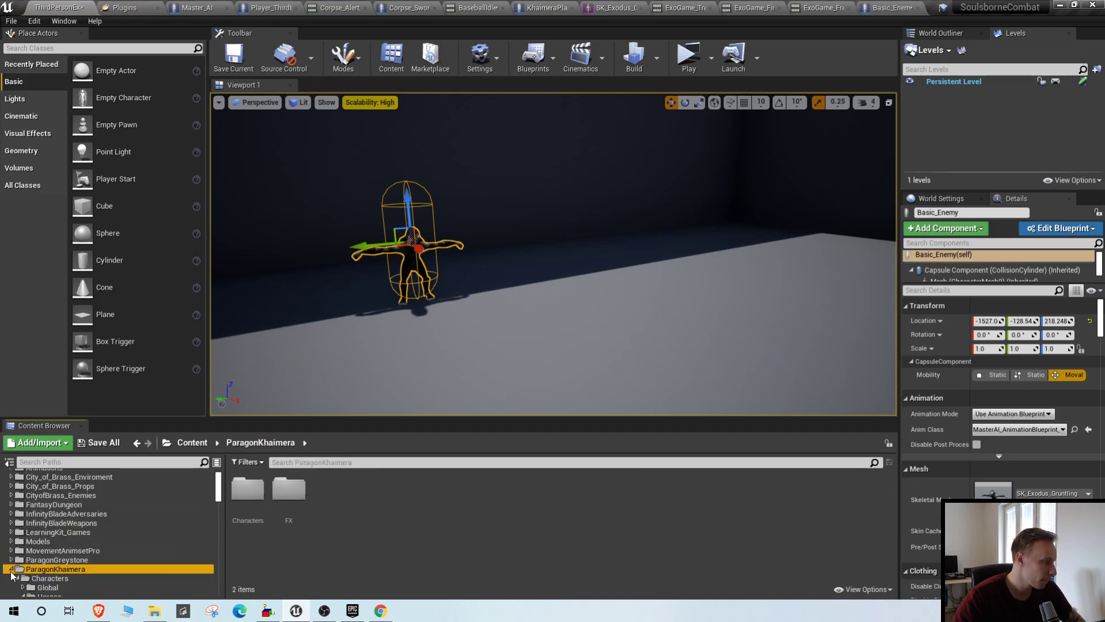
scroll(67, 538, down, 4)
click(53, 521)
double_click(248, 492)
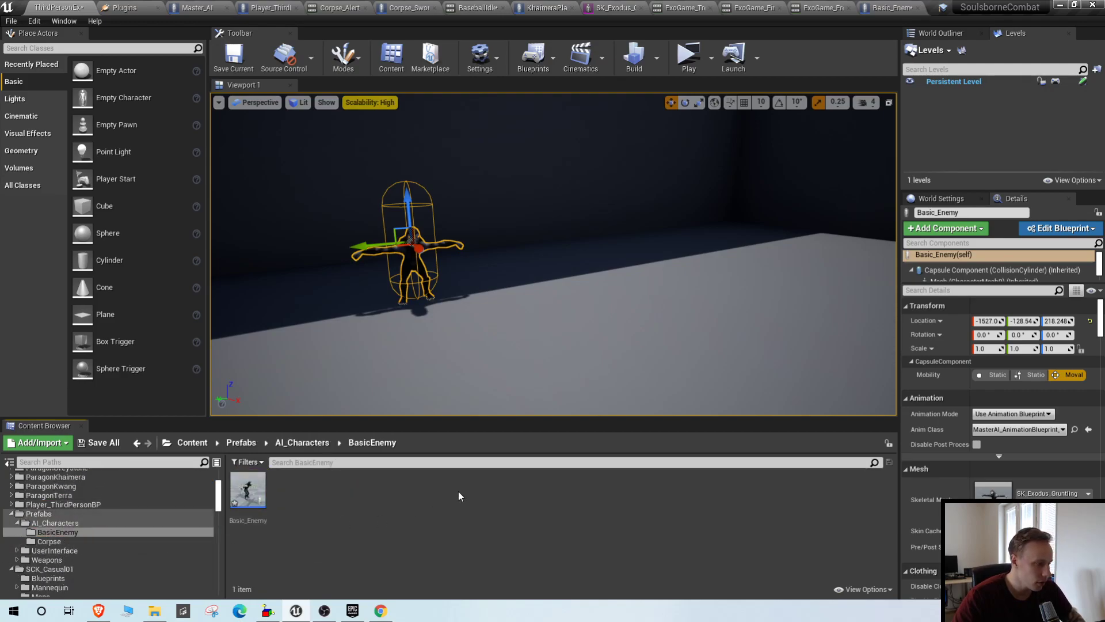
key(ctrl+v)
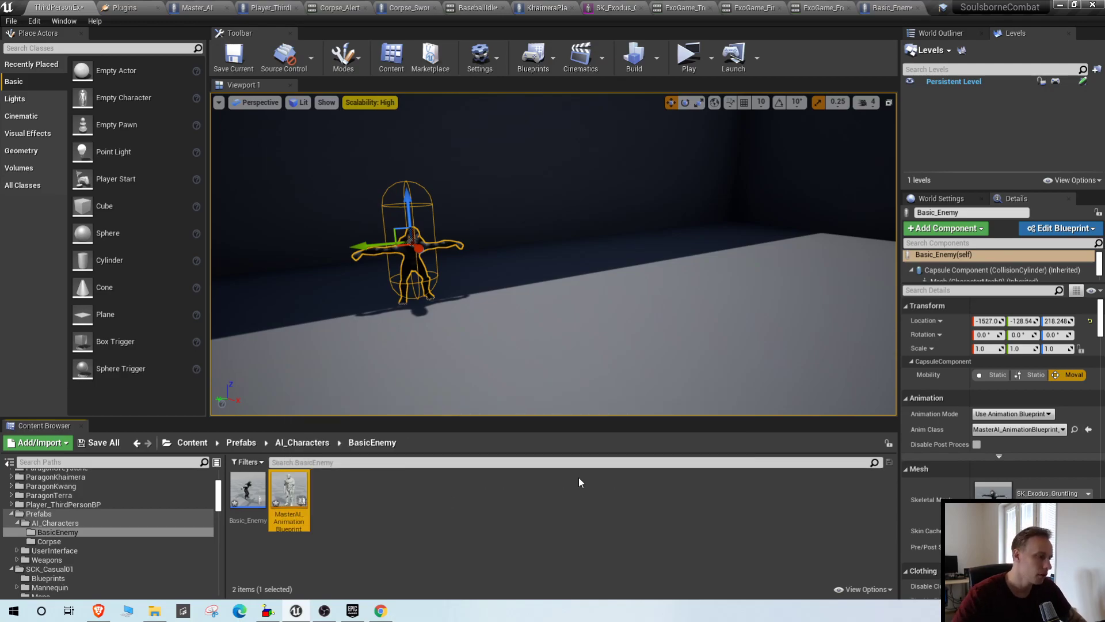
- Rename the copied animation Blueprint in the BasicEnemy folder as BasicEnemy_AnimationBlueprint
key(Left)
key(Right)
key(F2)
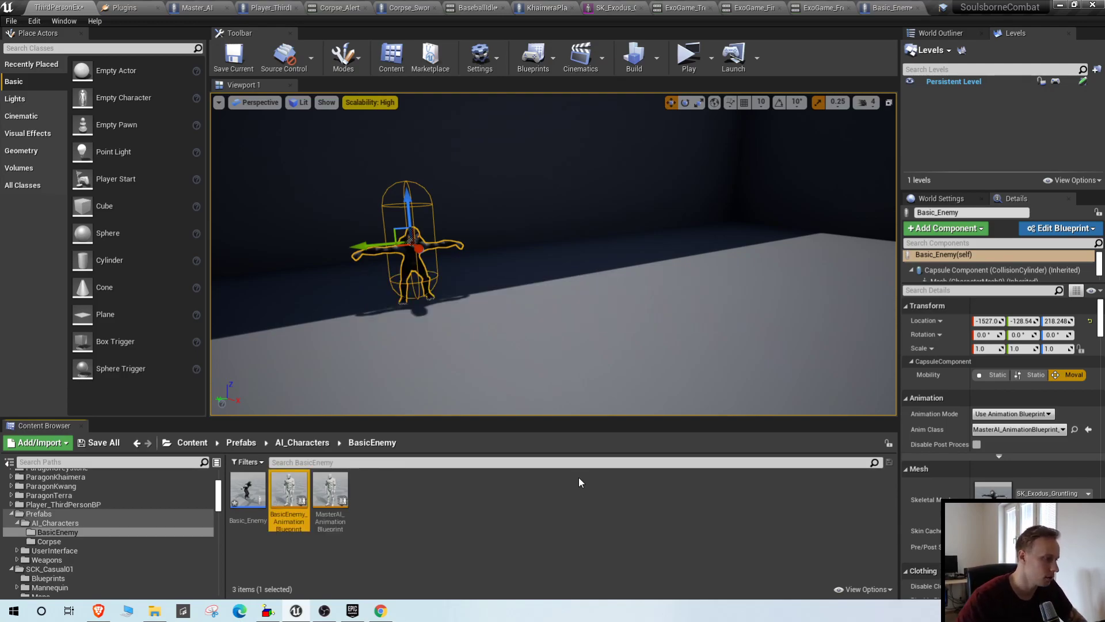
click(429, 521)
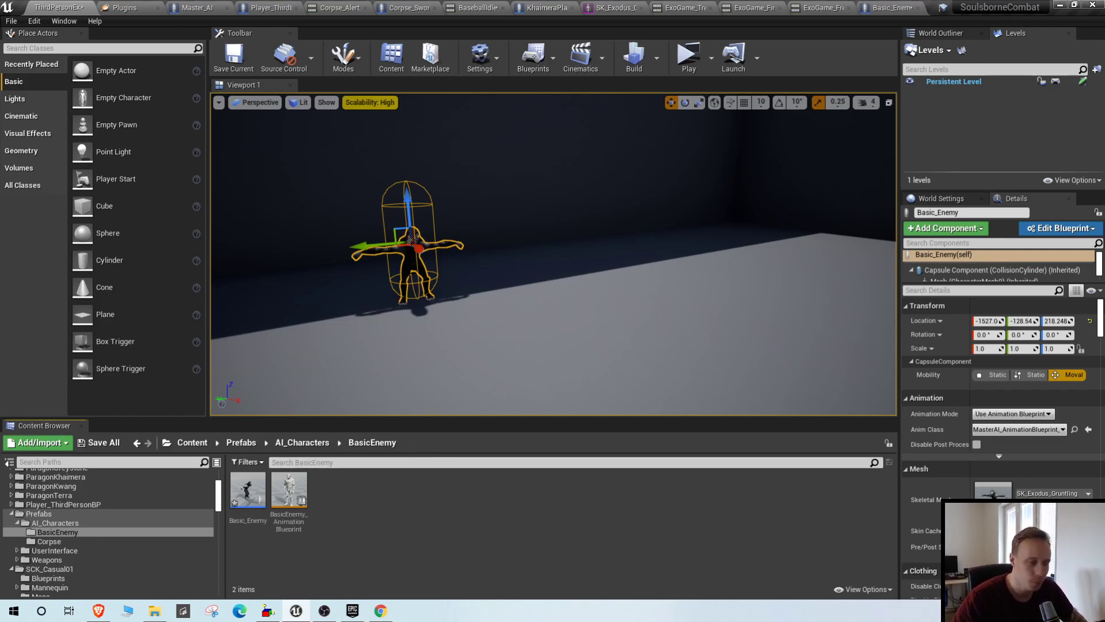
- Open BasicEnemy_AnimationBlueprint and examine the Cast To Master_AI logic on Begin Play in its Event Graph
click(256, 507)
right_drag(403, 323, 337, 322)
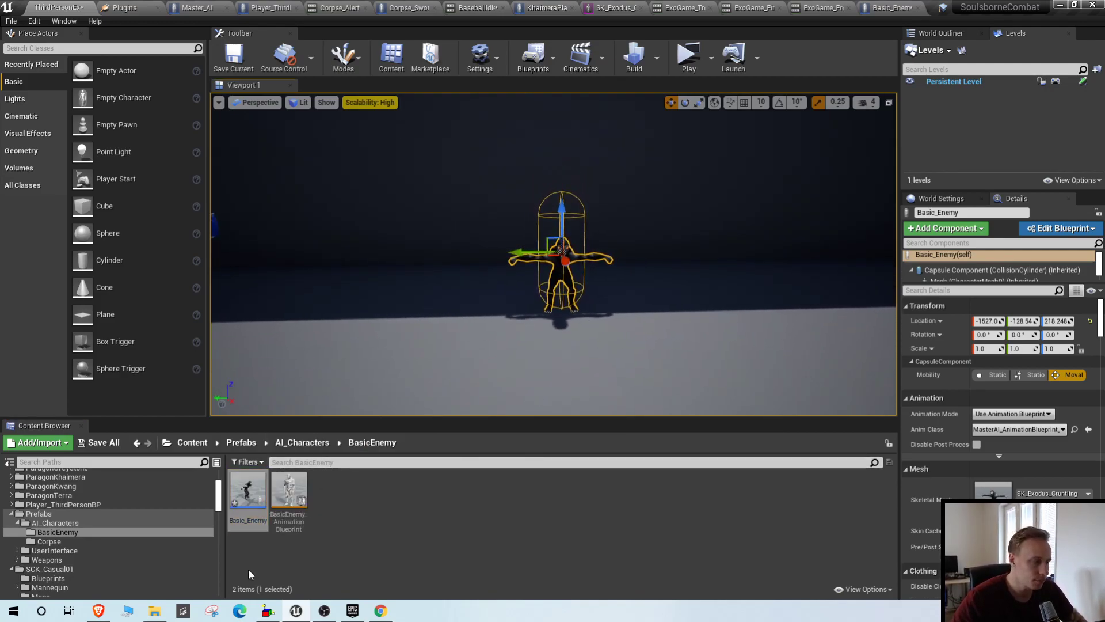
double_click(300, 506)
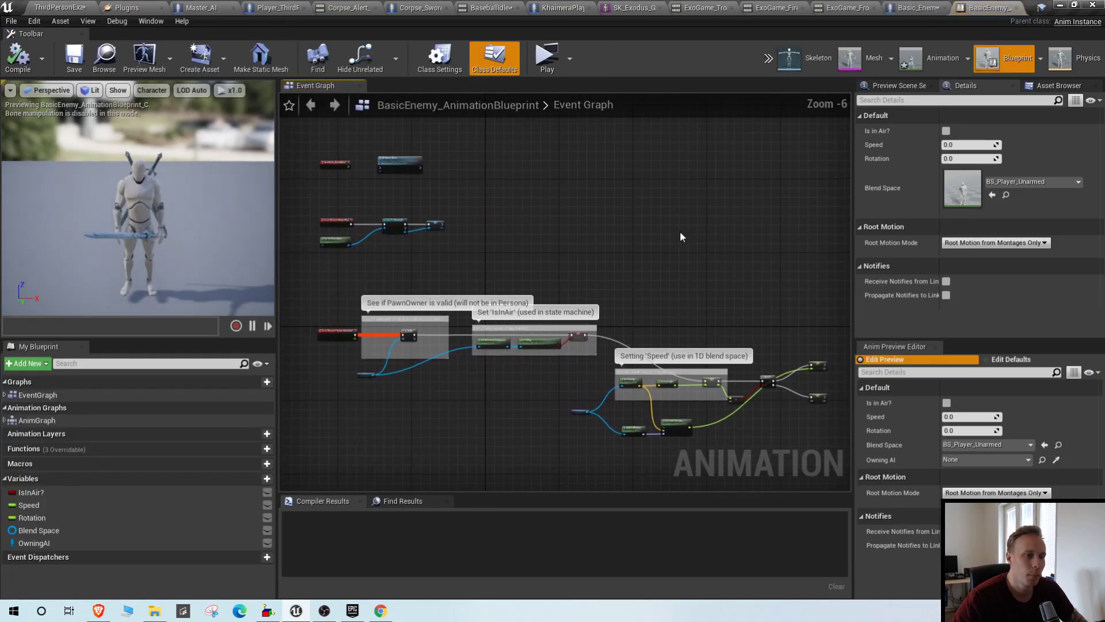
right_drag(484, 245, 564, 306)
scroll(494, 285, up, 7)
right_drag(493, 350, 510, 278)
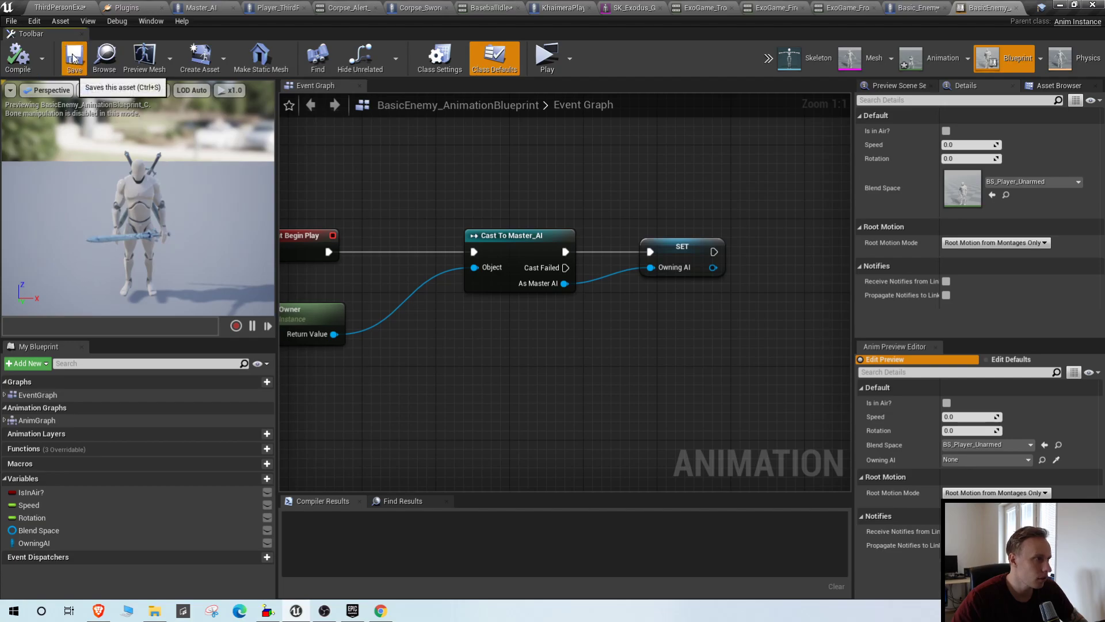
scroll(787, 284, down, 1)
scroll(773, 287, down, 6)
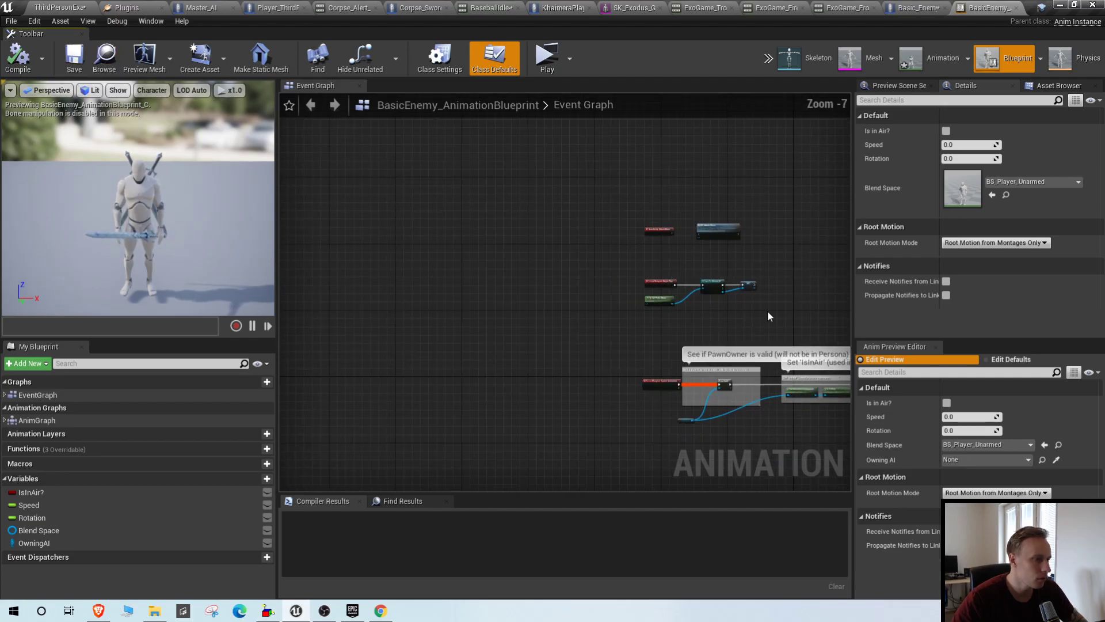
right_drag(768, 310, 600, 279)
right_drag(692, 277, 614, 281)
scroll(490, 266, up, 6)
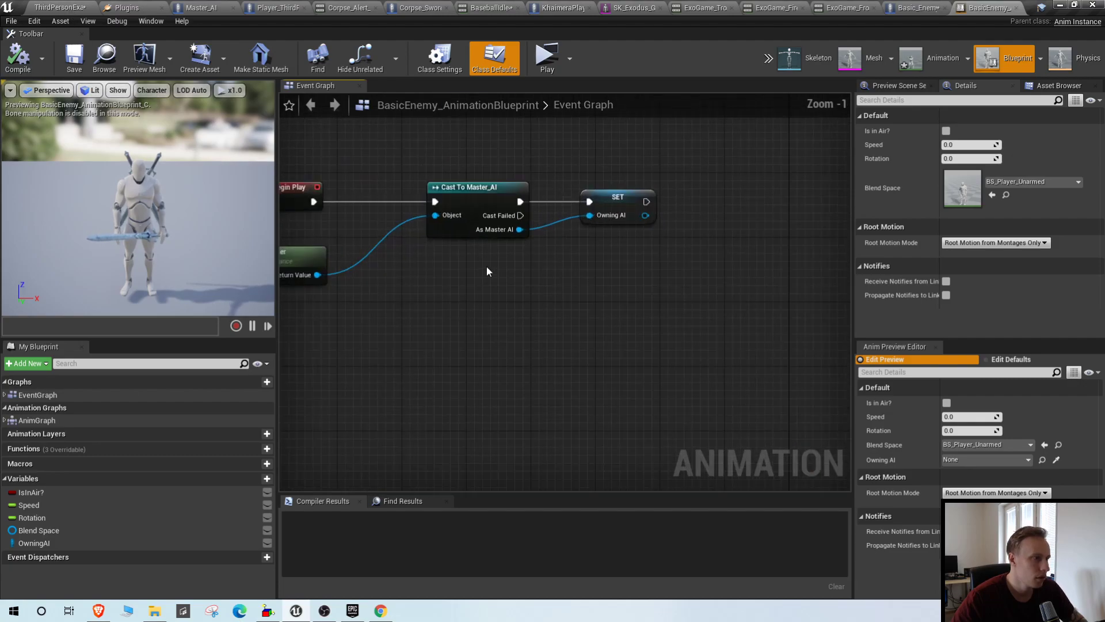
click(469, 199)
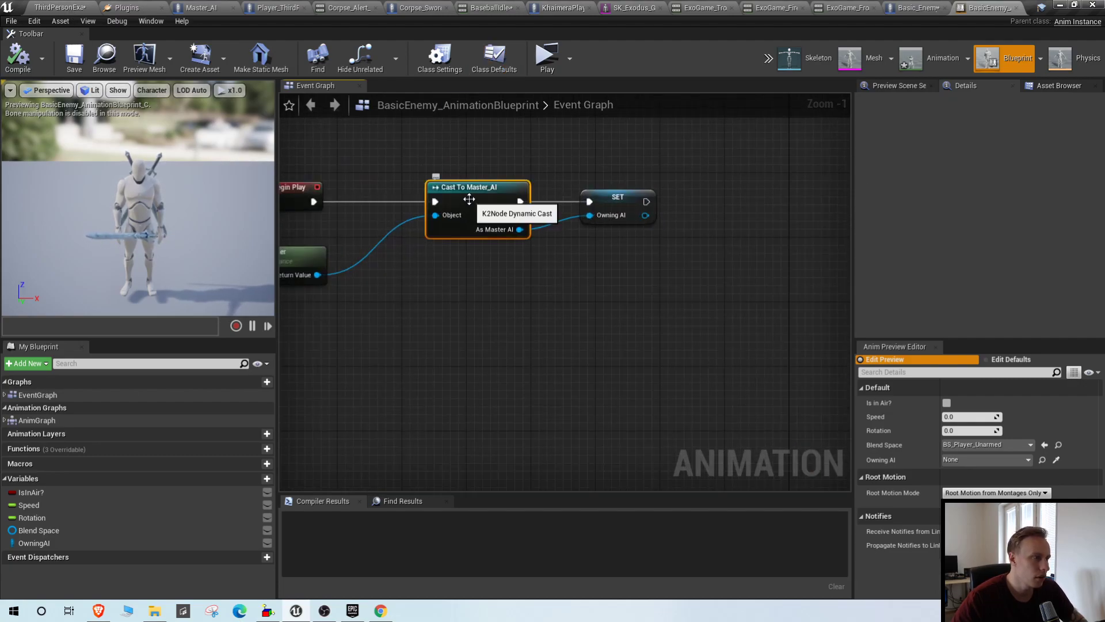
- Examine the AnimNotify_AttackMove, IsInAir and Speed sections of the animation Blueprint's Event Graph
scroll(469, 199, down, 6)
scroll(469, 199, up, 3)
right_drag(550, 286, 604, 387)
scroll(485, 168, up, 3)
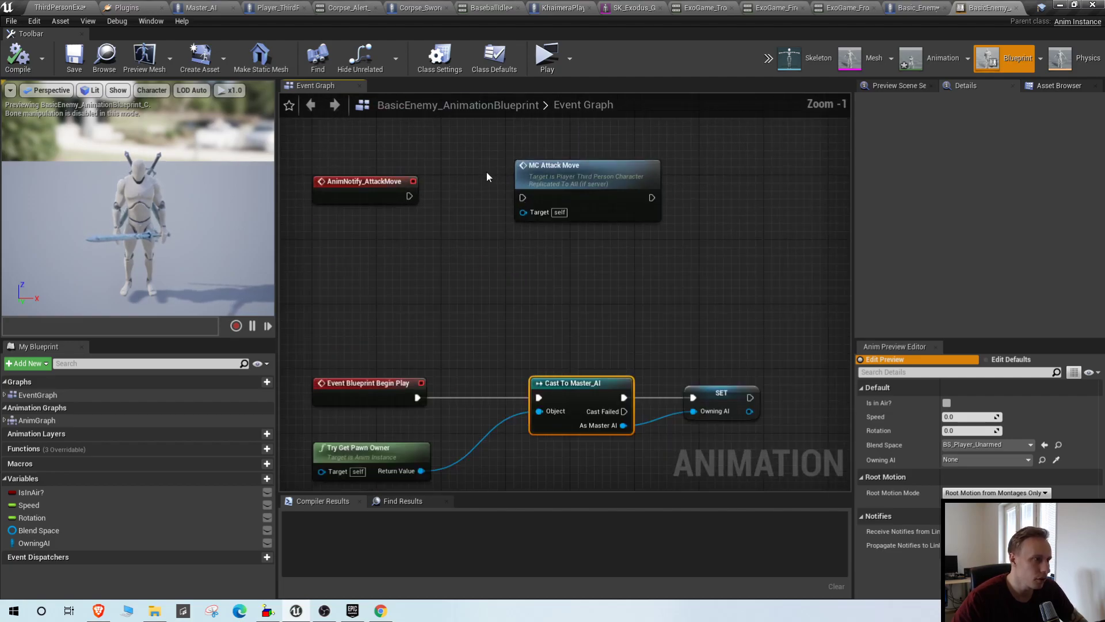
scroll(485, 182, down, 6)
right_drag(565, 271, 288, 153)
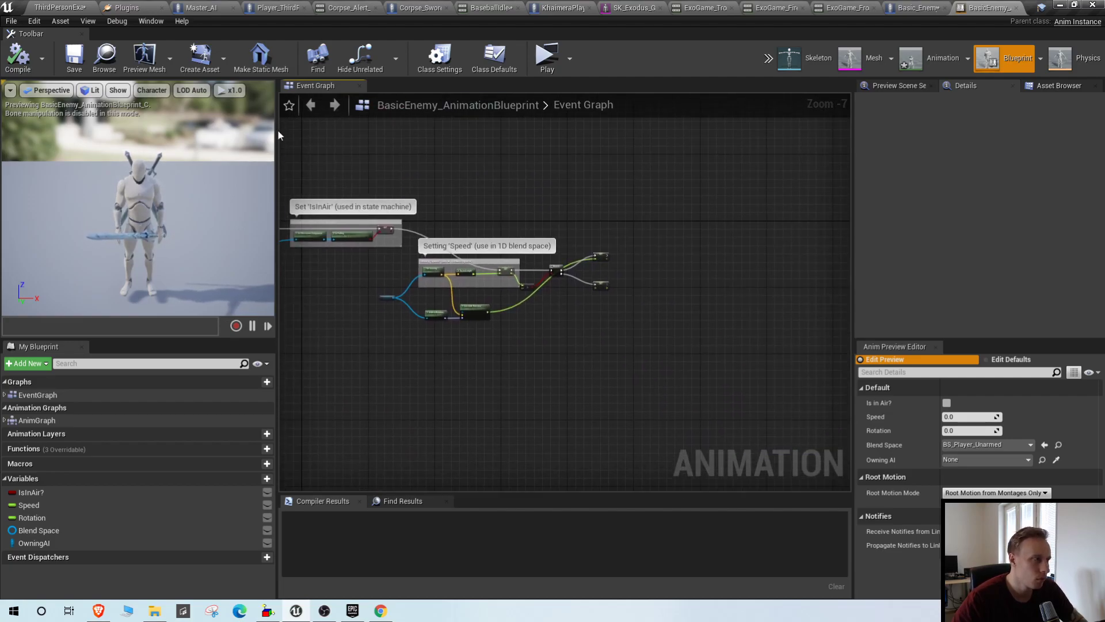
- Check the retargeting options available for BasicEnemy_AnimationBlueprint in the level editor's Content Browser
click(95, 68)
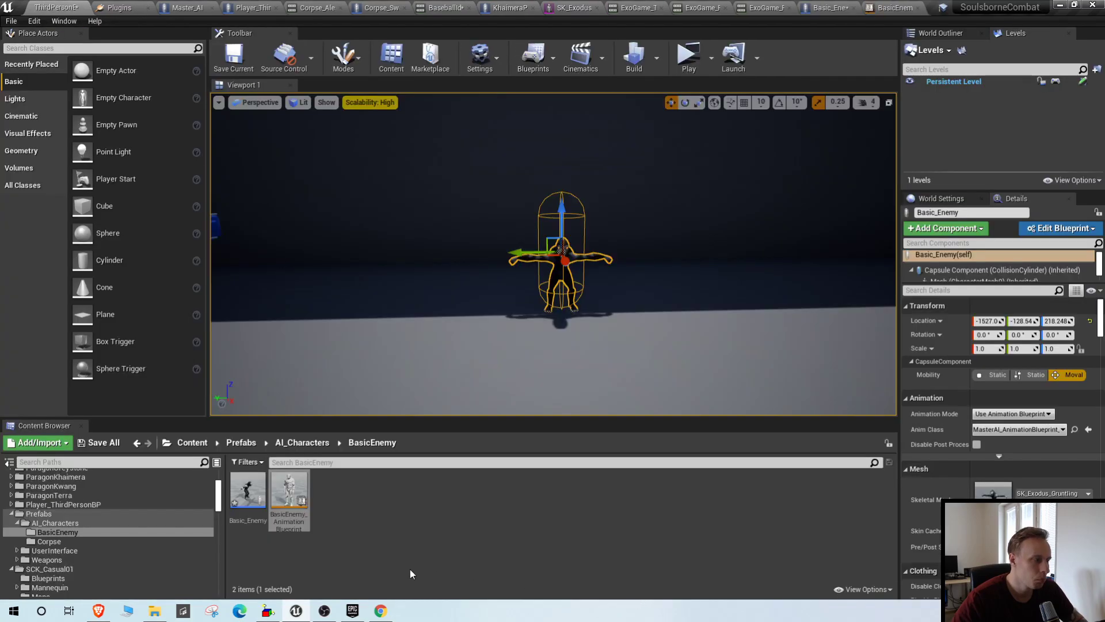
right_click(295, 498)
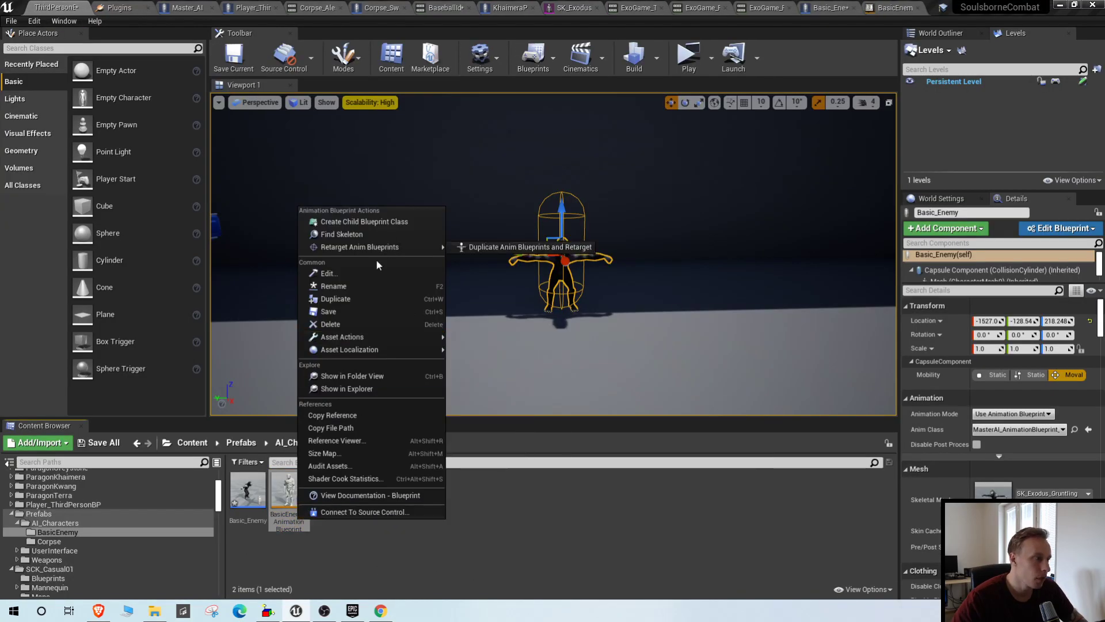
click(647, 598)
mouse_move(610, 347)
right_down()
mouse_move(673, 347)
mouse_move(552, 348)
mouse_move(609, 347)
right_up()
click(411, 551)
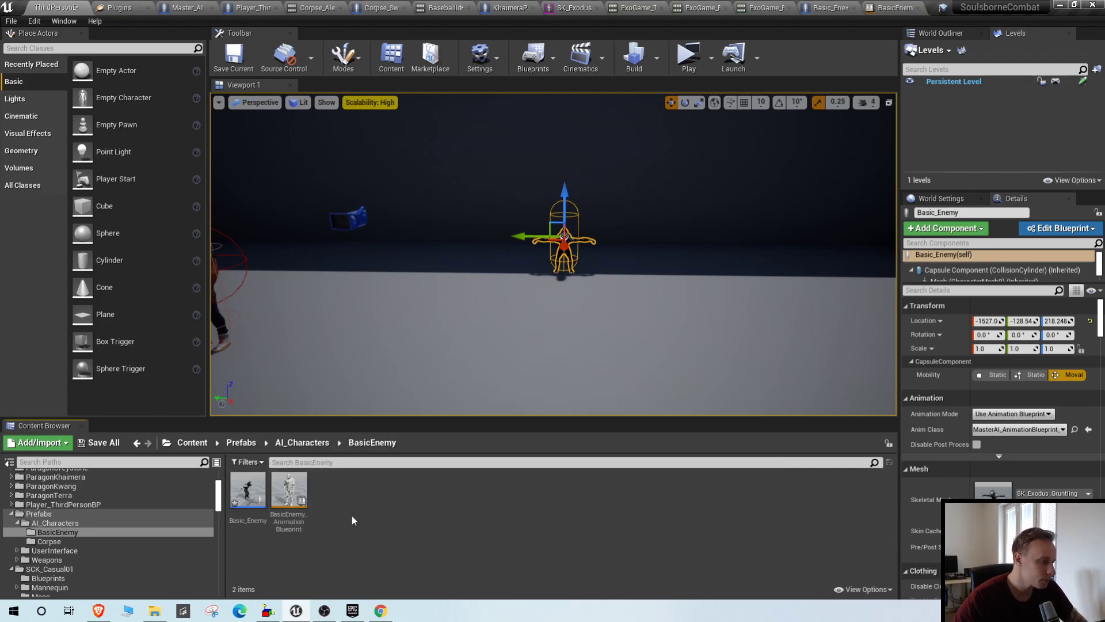
right_click(364, 503)
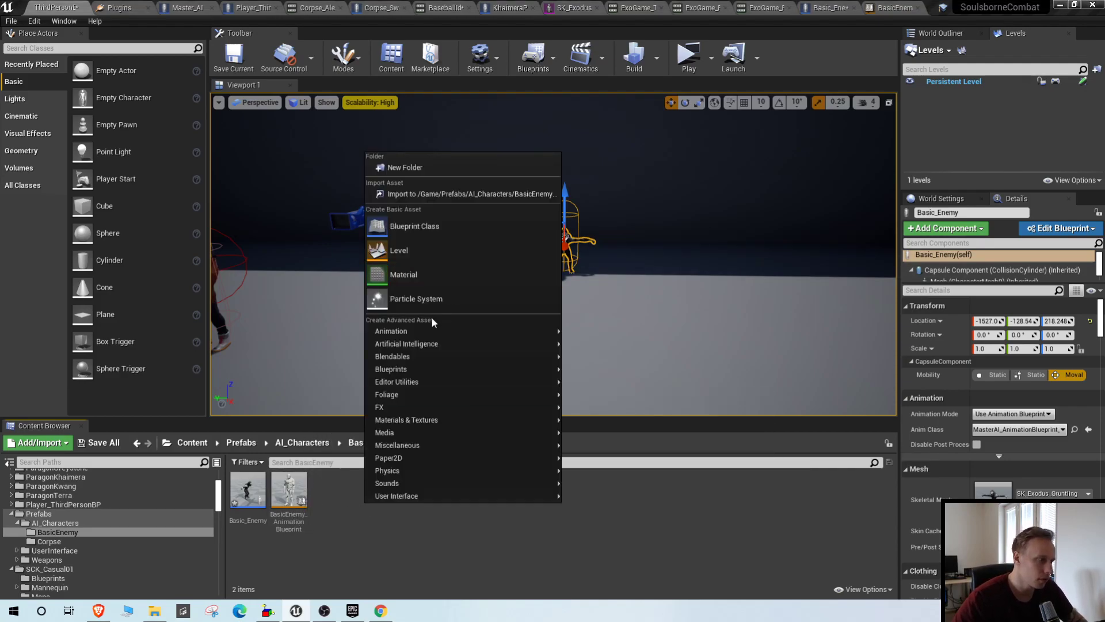
mouse_move(446, 334)
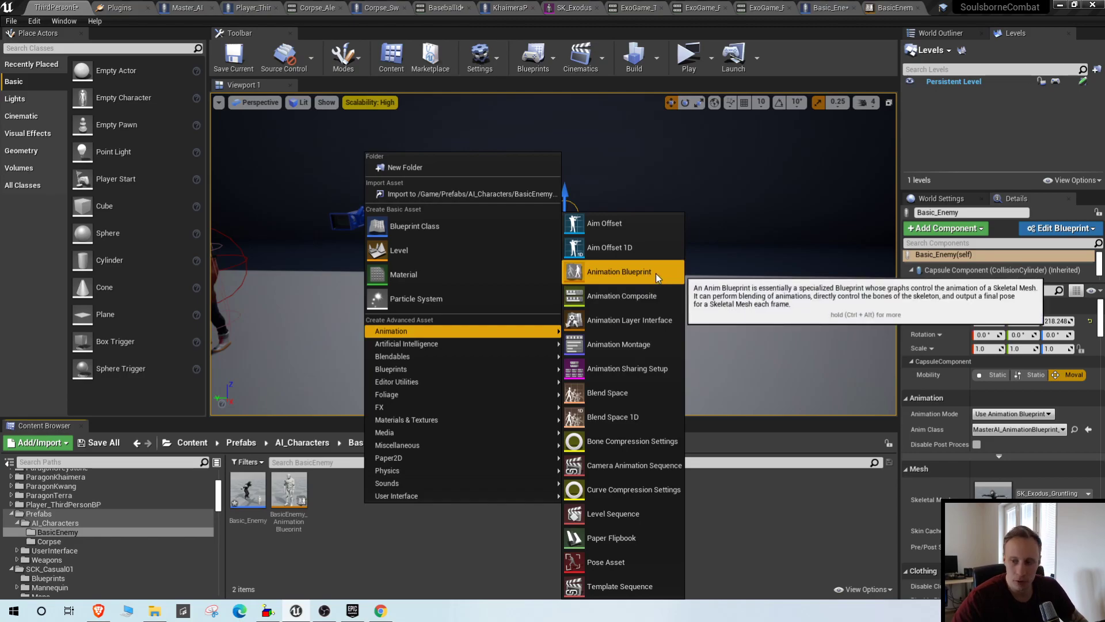
click(347, 569)
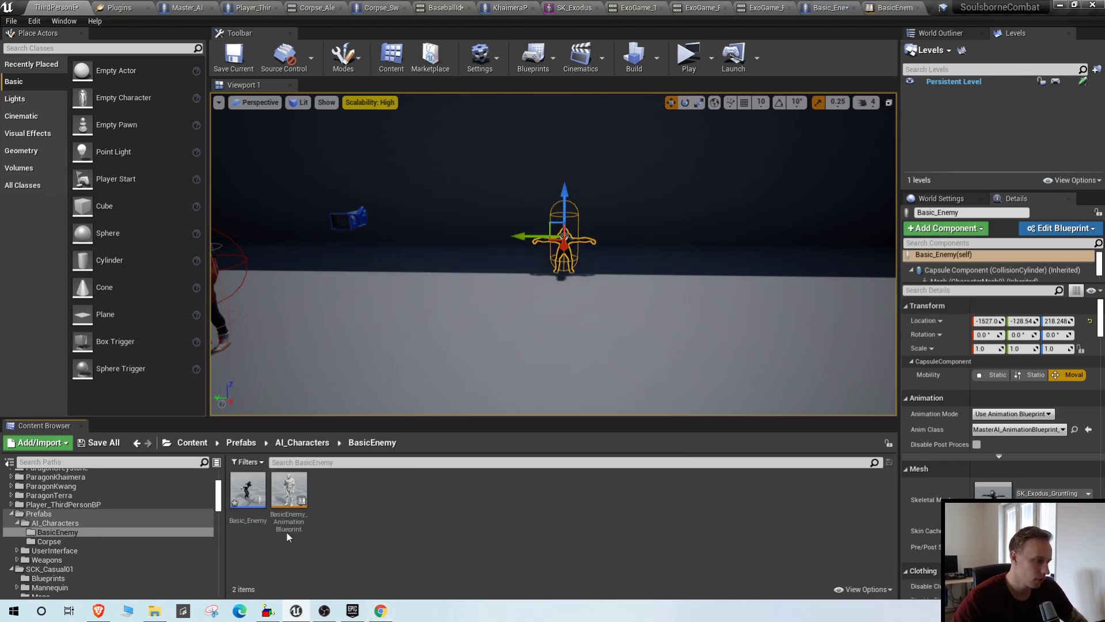
- Rename the copied animation Blueprint in the BasicEnemy folder as BasicEnemy_AnimationBlueprintasdasda
click(289, 507)
key(F2)
key(End)
text(asdasc)
click(452, 531)
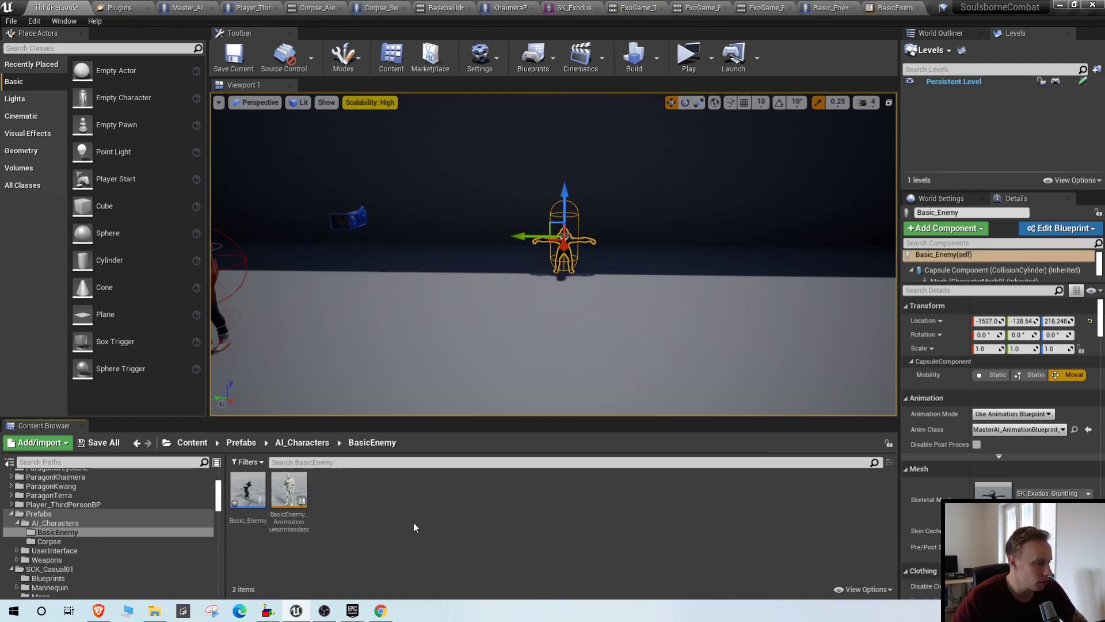
- Create a new Animation Blueprint in the BasicEnemy folder with the SK_Exodus_Gruntling skeleton as its target skeleton
right_click(392, 501)
click(485, 326)
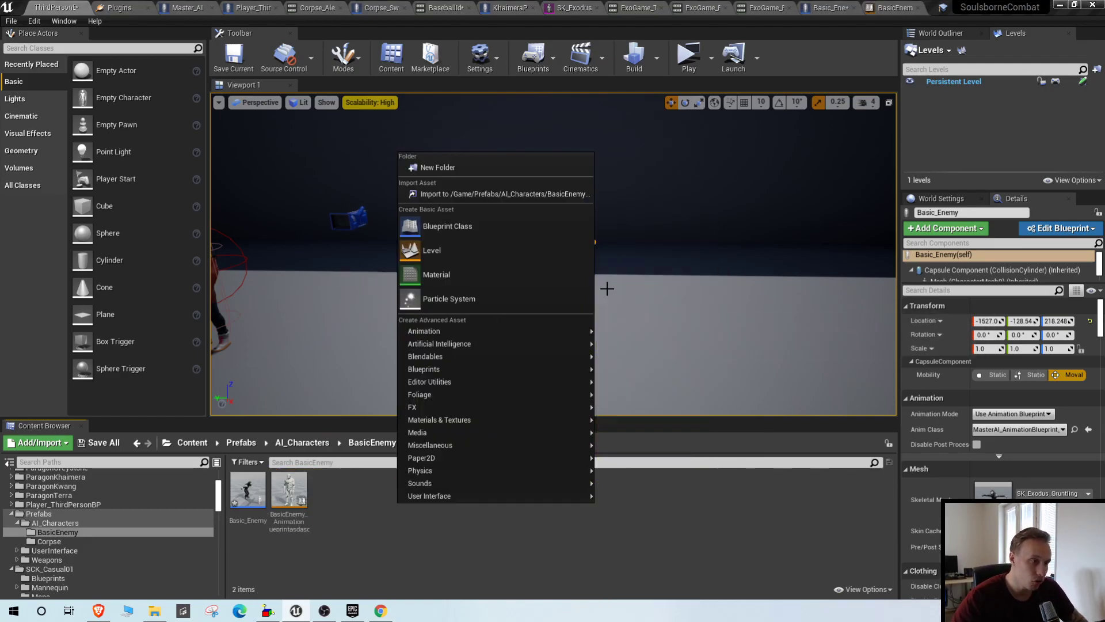
click(676, 273)
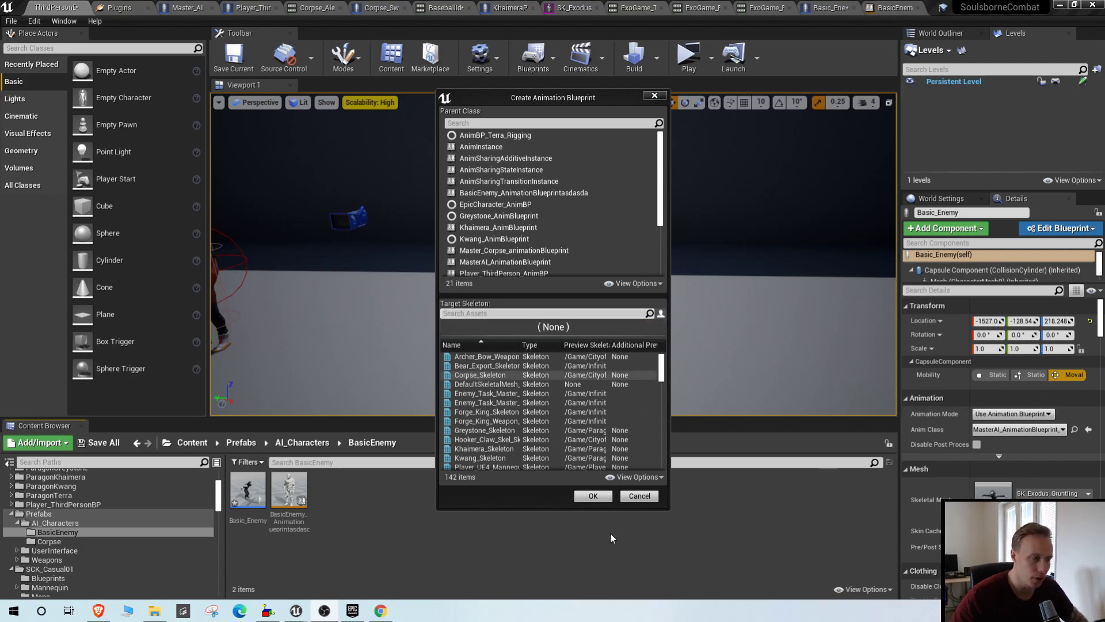
click(468, 312)
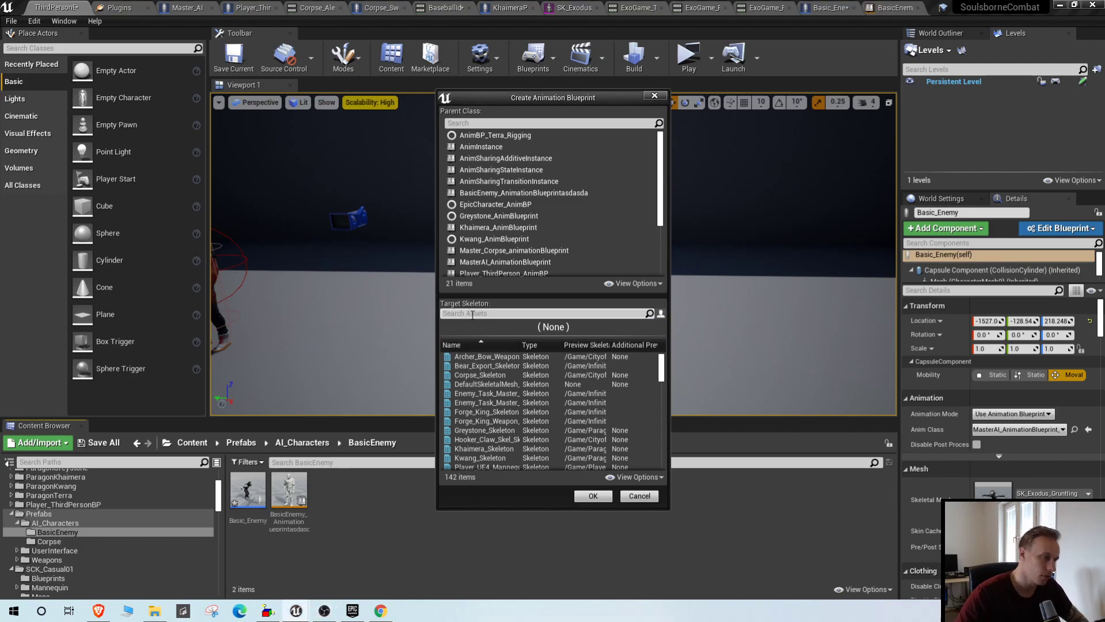
text(sk_ex)
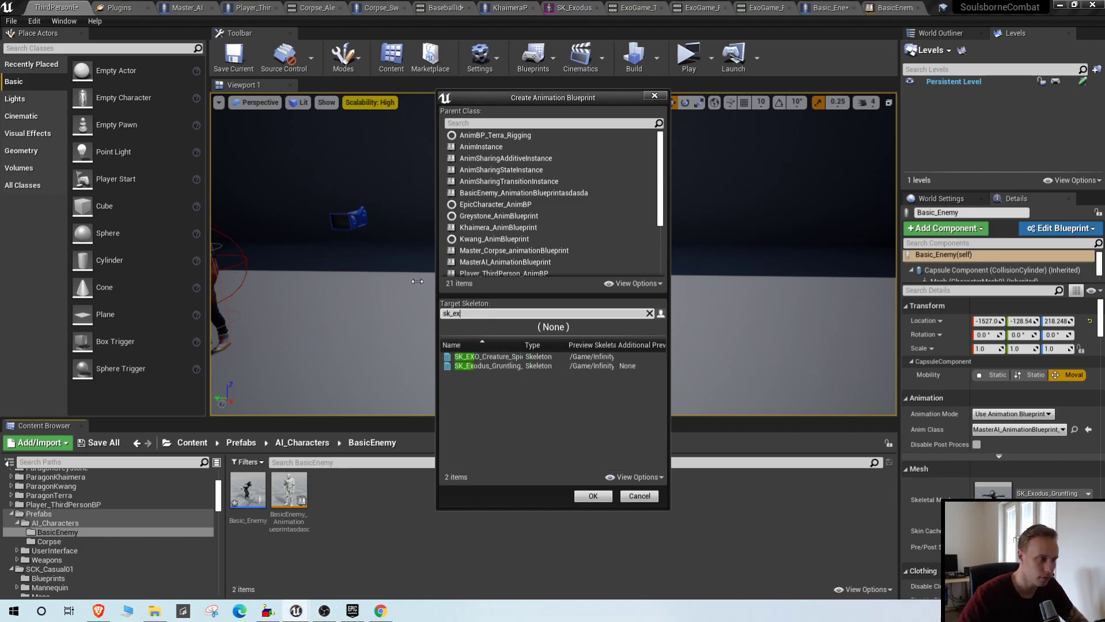
click(507, 366)
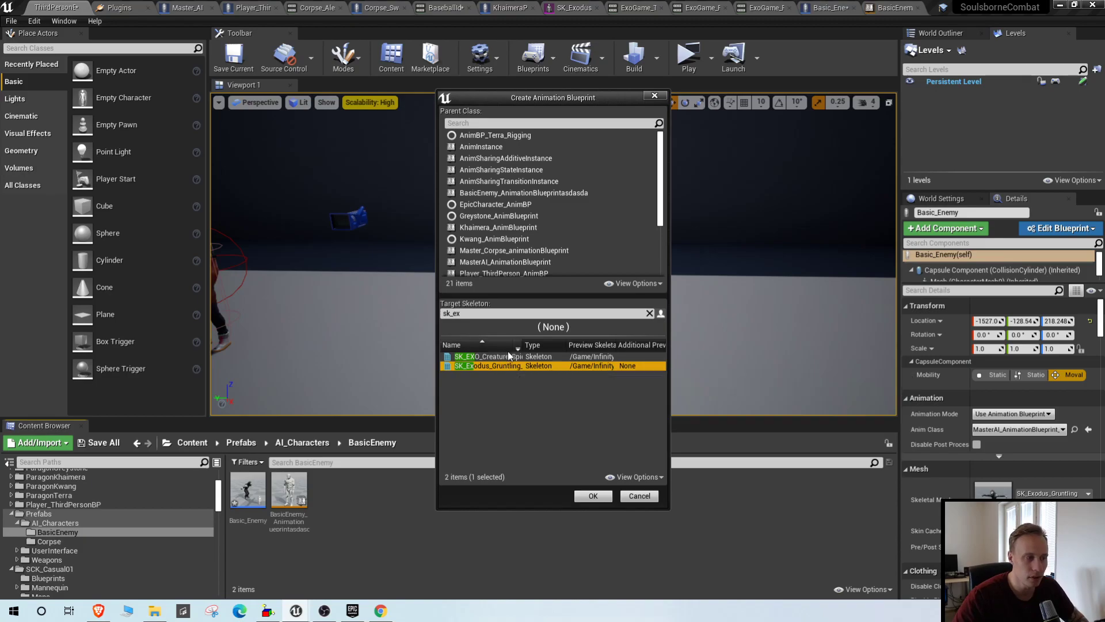
click(593, 497)
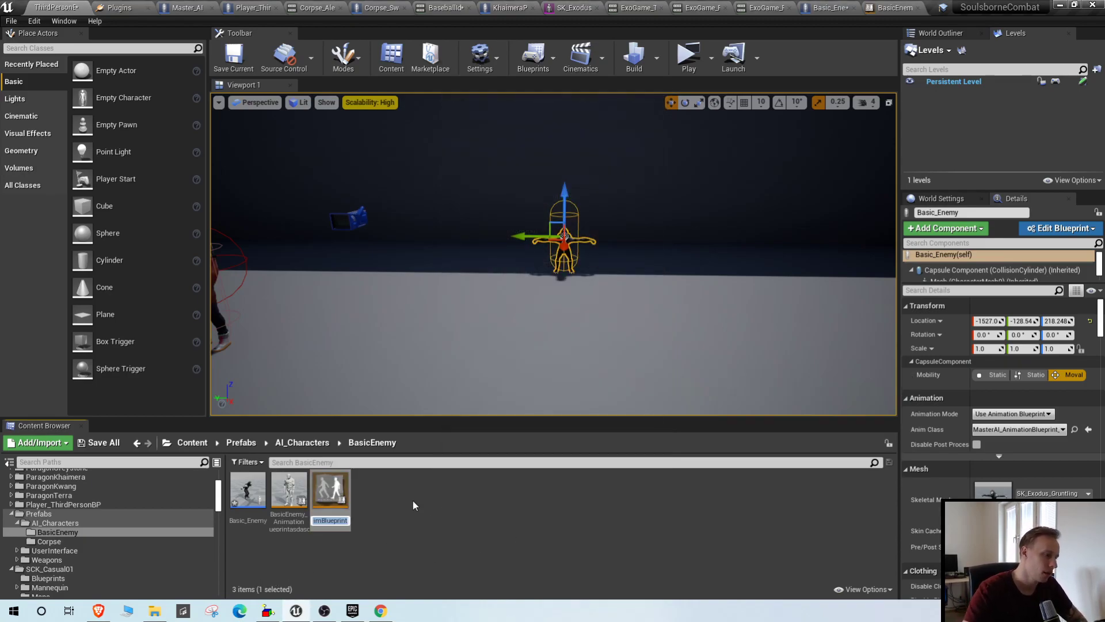
- Name the new animation Blueprint BasicEnemy_AnimationBlueprint
text(BasicEnem)
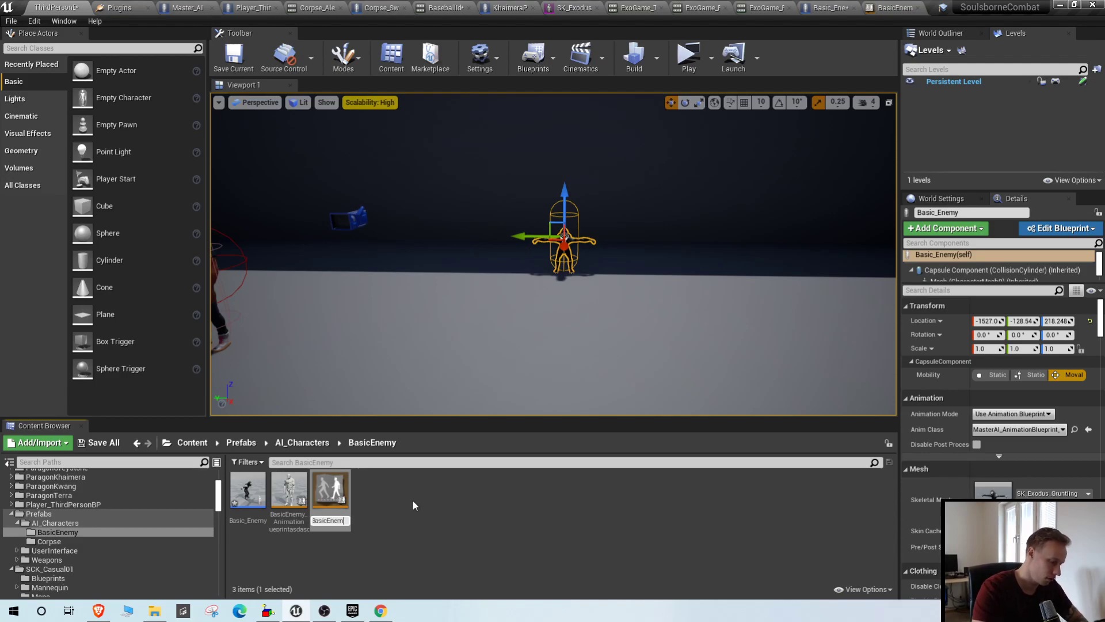
text(y)
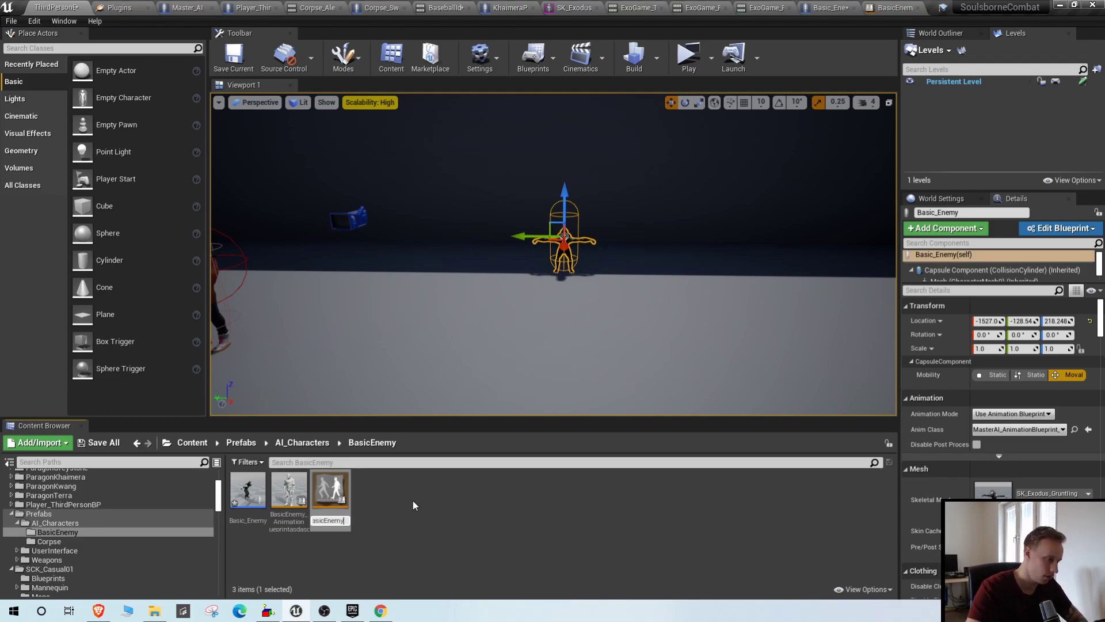
text(_Animatio)
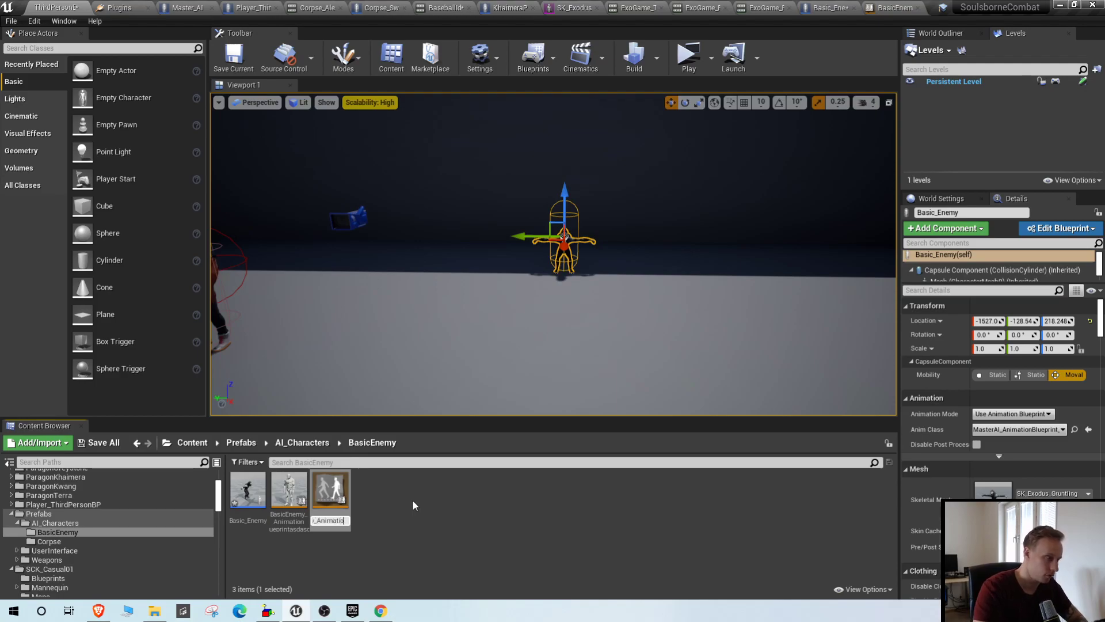
text(nBlueprint)
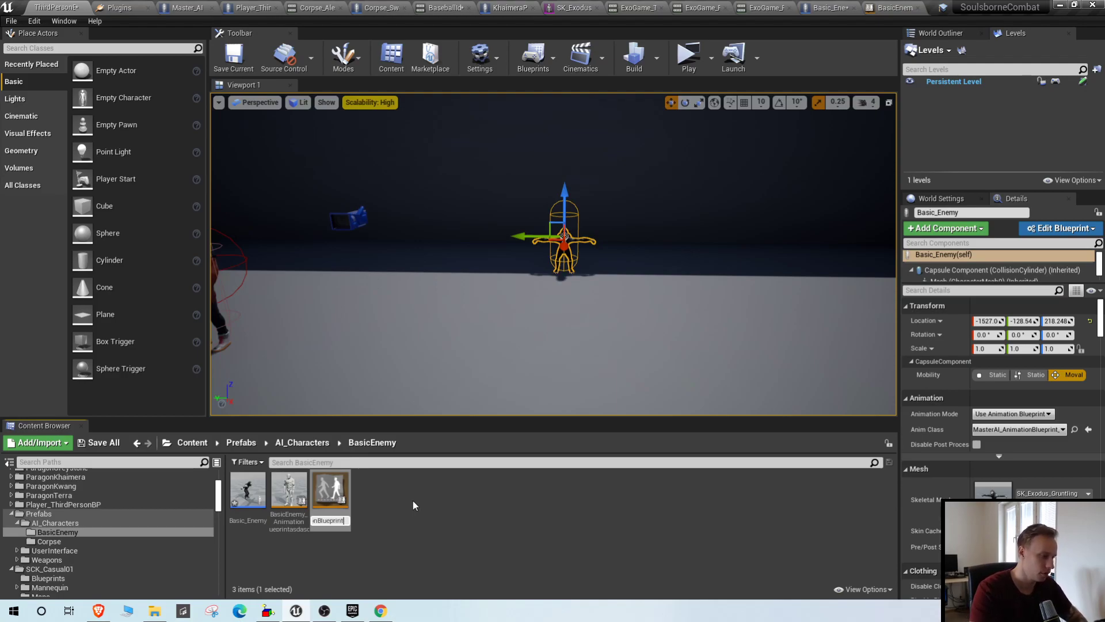
key(Return)
- Open the new BasicEnemy_AnimationBlueprint and move the Try Get Pawn Owner node lower in its Event Graph
double_click(304, 521)
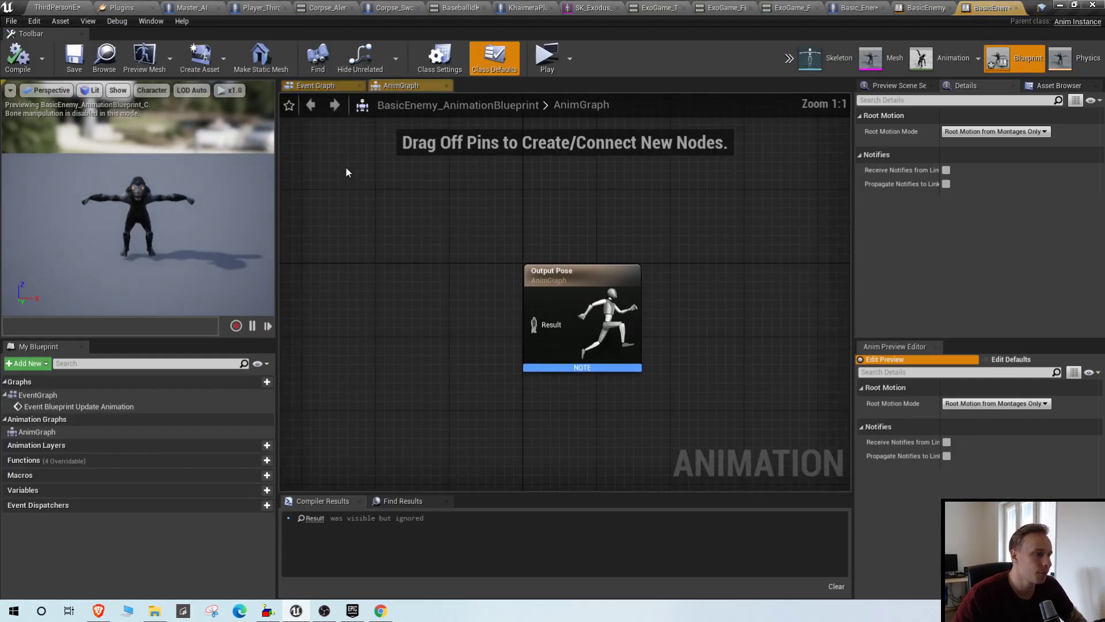
right_drag(523, 221, 605, 209)
click(315, 84)
right_drag(627, 267, 488, 267)
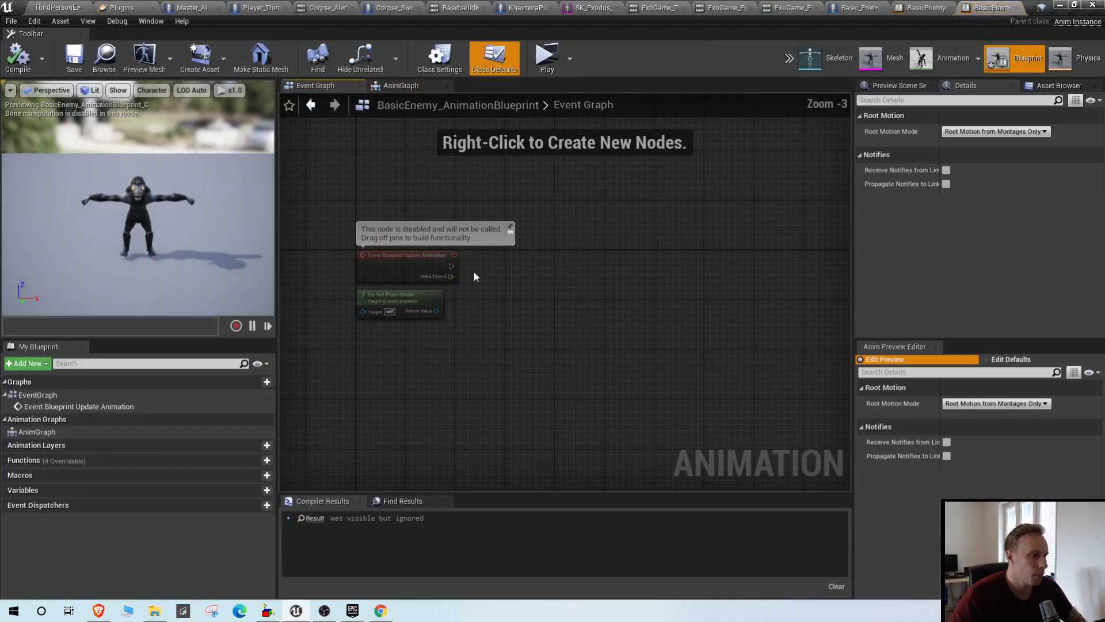
drag(410, 310, 414, 340)
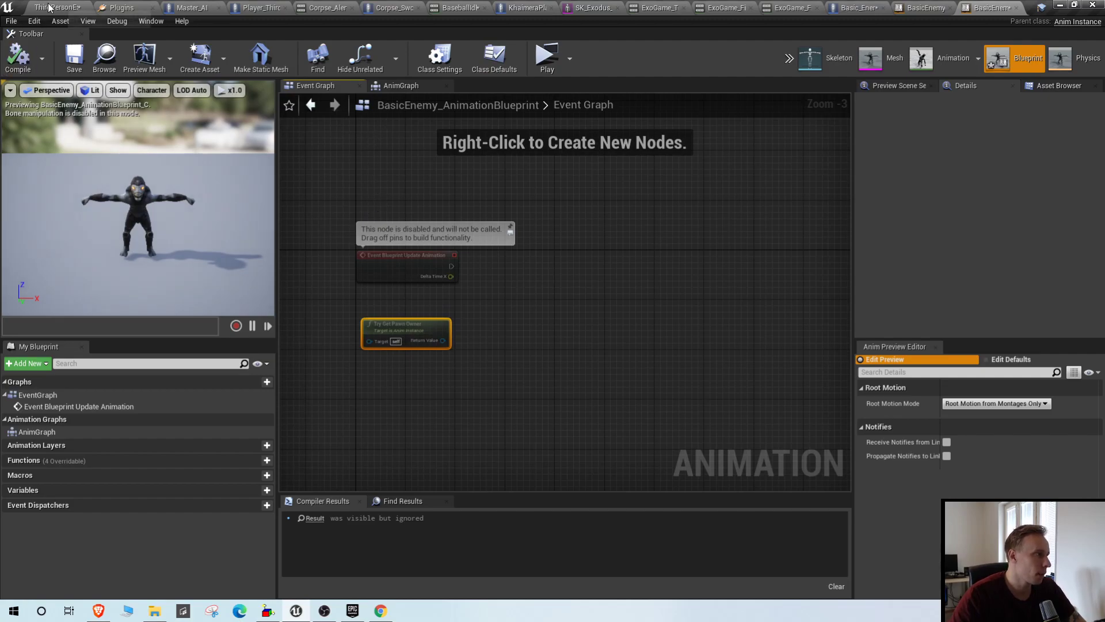
- Copy all Event Graph nodes from BasicEnemy_AnimationBlueprintasdasda into the Event Graph of the new BasicEnemy_AnimationBlueprint
click(48, 8)
double_click(321, 511)
right_drag(381, 231, 625, 312)
scroll(625, 313, down, 2)
click(990, 8)
scroll(633, 309, down, 3)
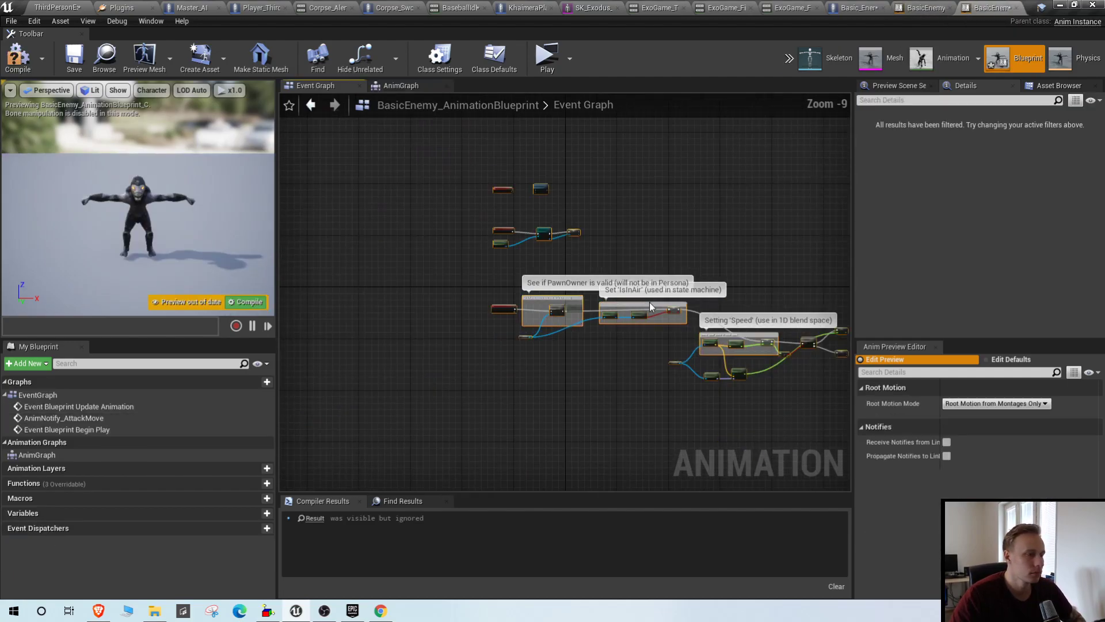
scroll(690, 358, down, 3)
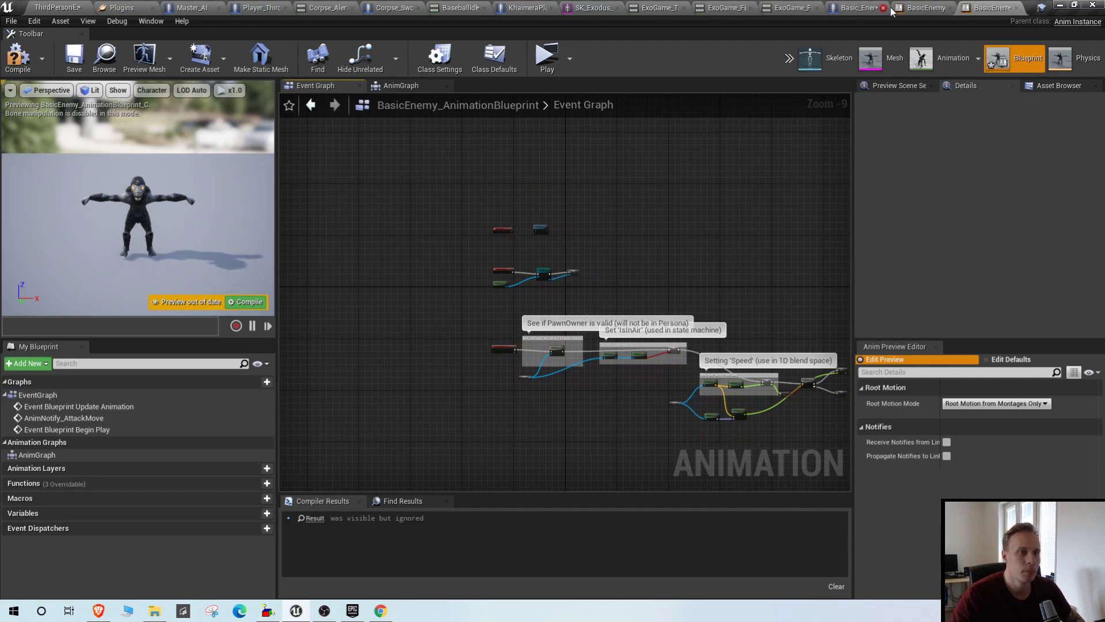
- Copy the AnimGraph nodes from BasicEnemy_AnimationBlueprintasdasda into the AnimGraph of the new BasicEnemy_AnimationBlueprint
click(921, 8)
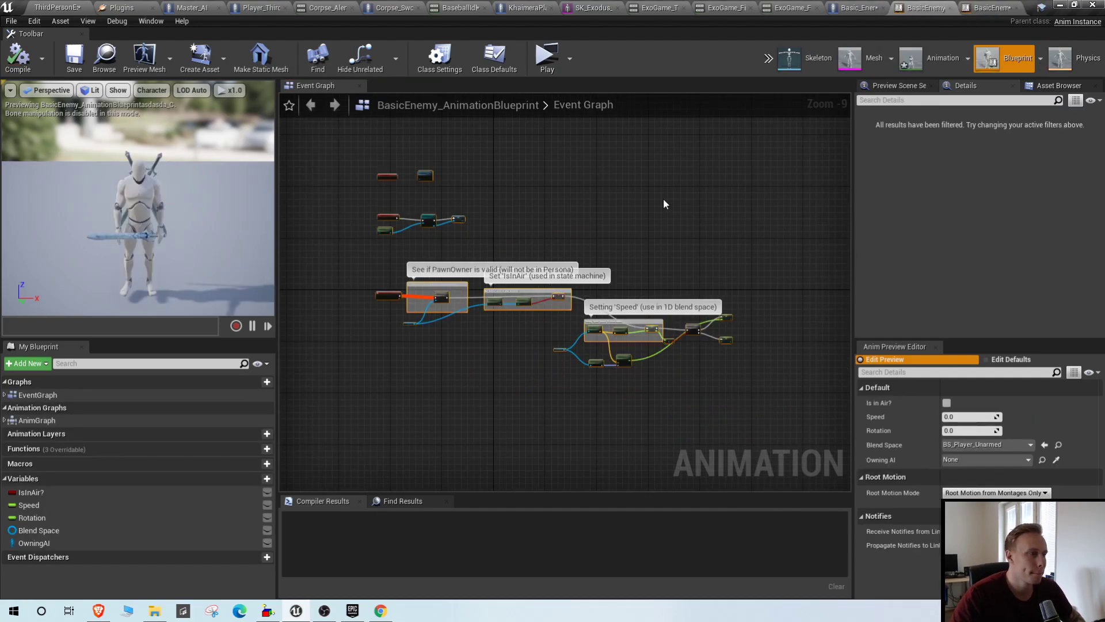
double_click(103, 418)
drag(370, 185, 727, 395)
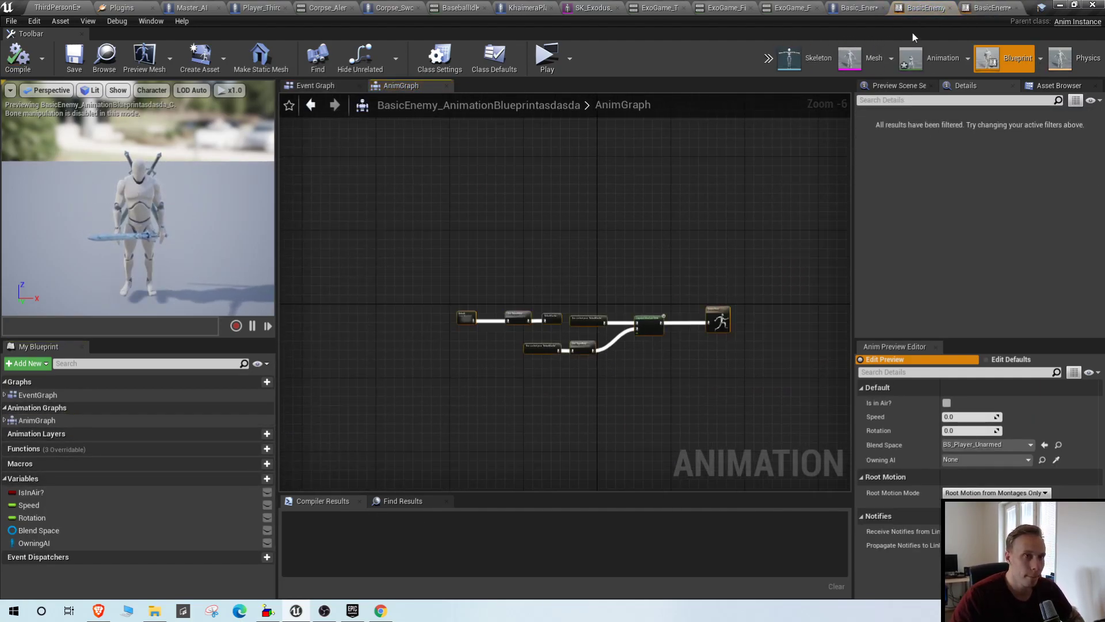
click(987, 7)
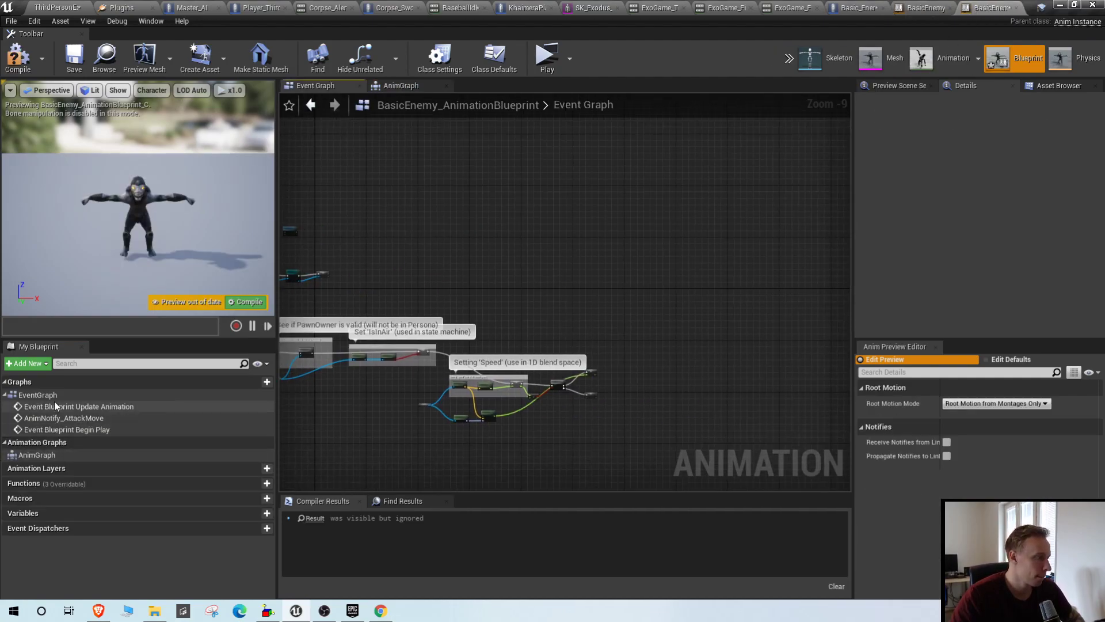
double_click(53, 454)
scroll(711, 335, down, 5)
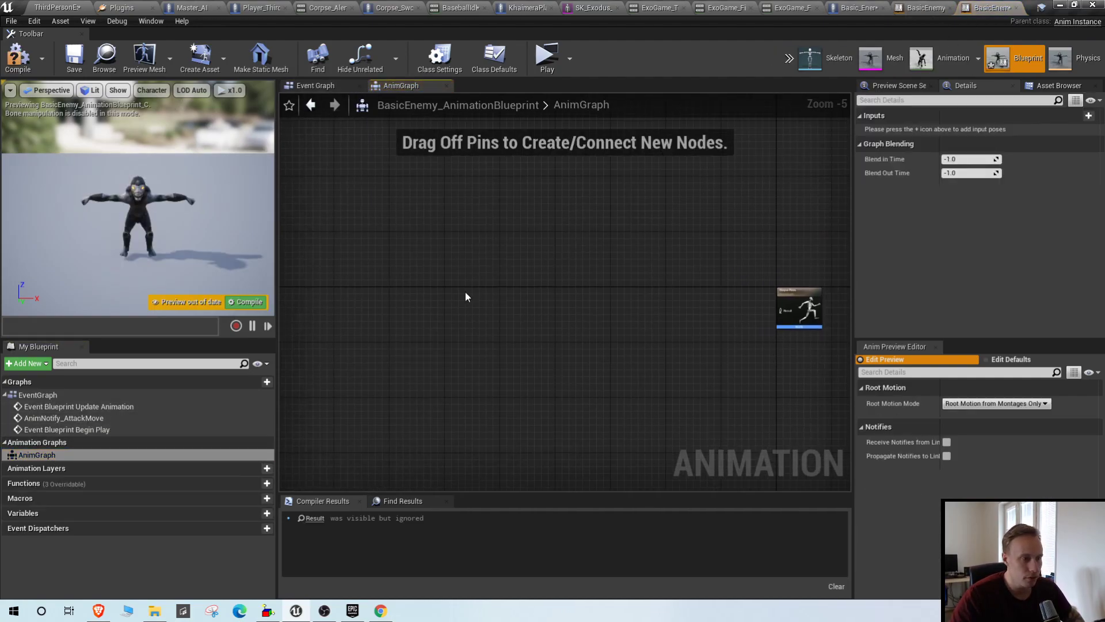
key(ctrl+v)
scroll(691, 317, up, 4)
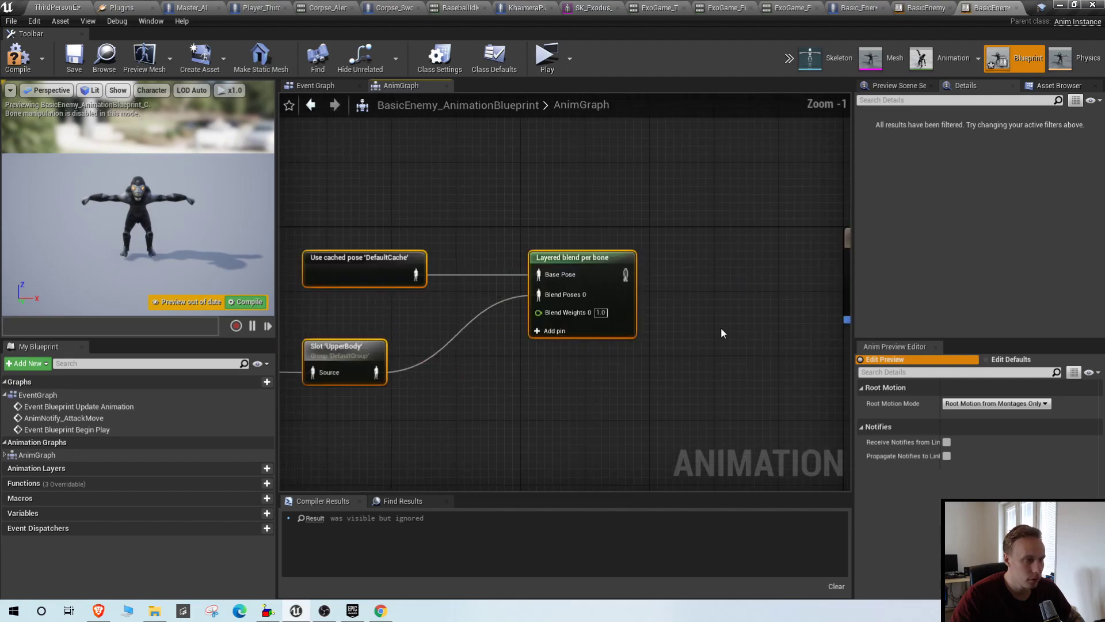
- Connect the Layered blend per bone node's output to the Output Pose in the new AnimGraph
drag(621, 280, 712, 281)
drag(747, 250, 738, 240)
right_drag(332, 328, 756, 344)
scroll(755, 347, down, 5)
scroll(516, 353, up, 5)
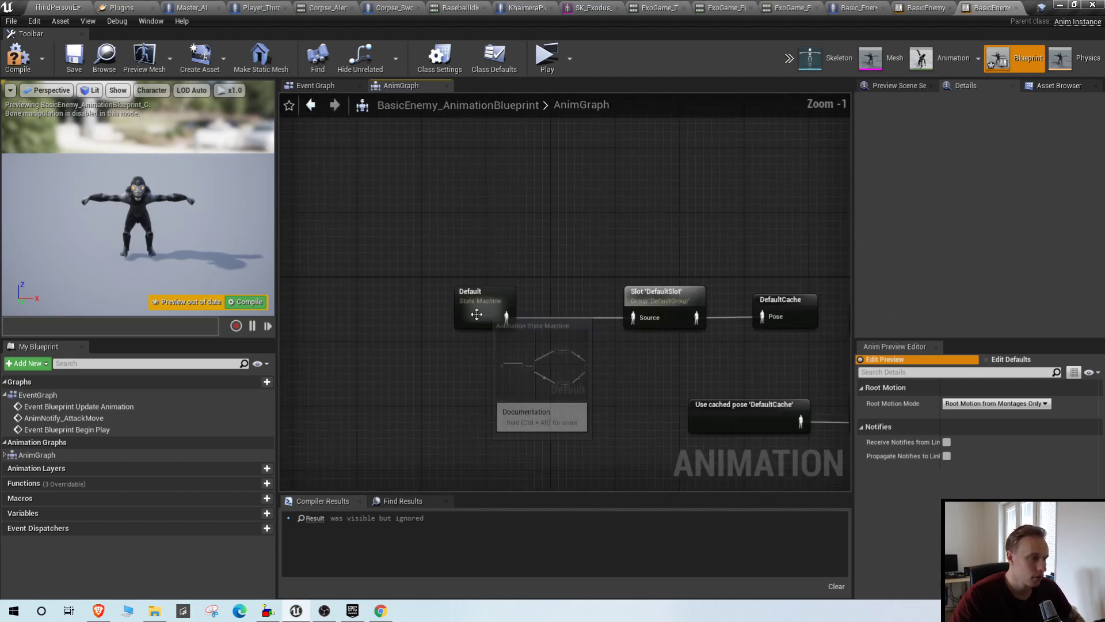
- Delete the JumpStart, JumpLoop and JumpEnd states from the Default state machine of BasicEnemy_AnimationBlueprintasdasda and compile it
click(917, 8)
scroll(473, 326, up, 6)
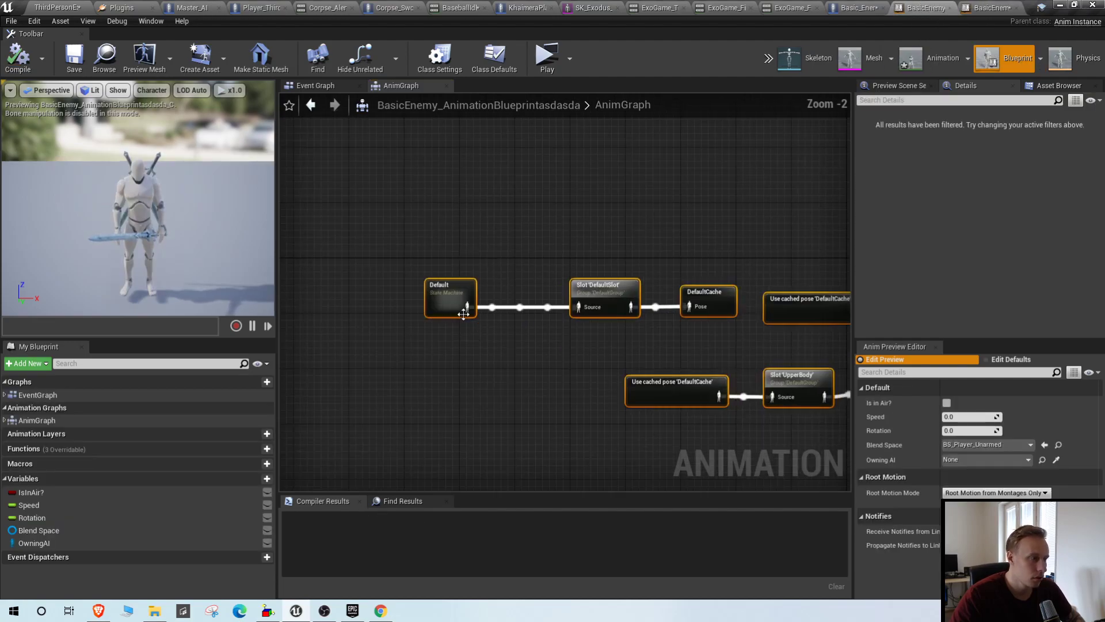
double_click(454, 307)
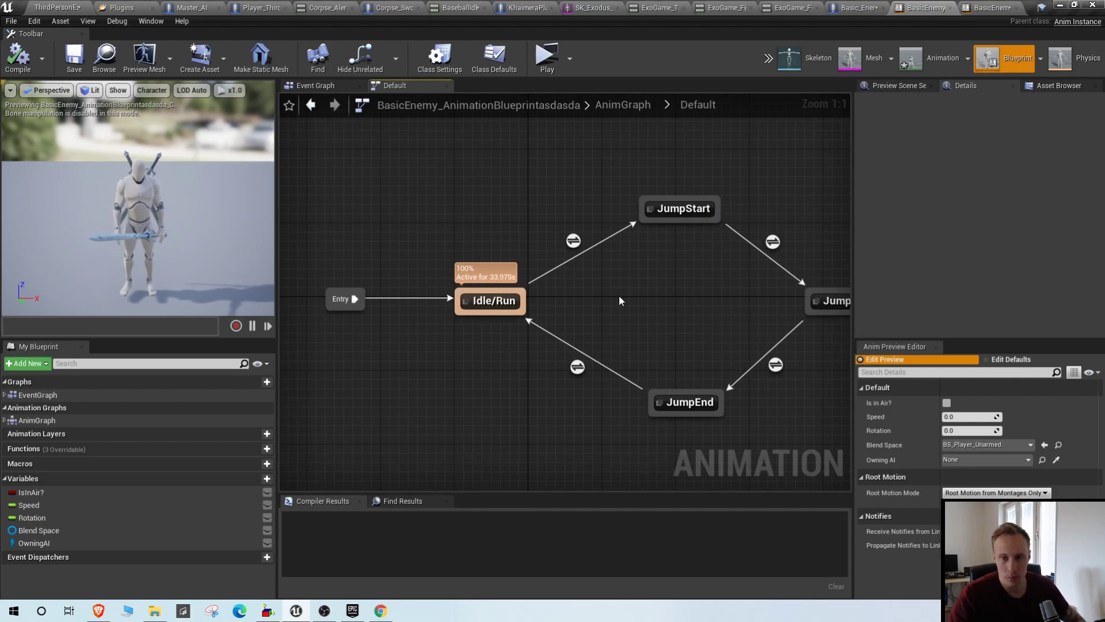
right_drag(617, 298, 555, 322)
drag(487, 176, 791, 479)
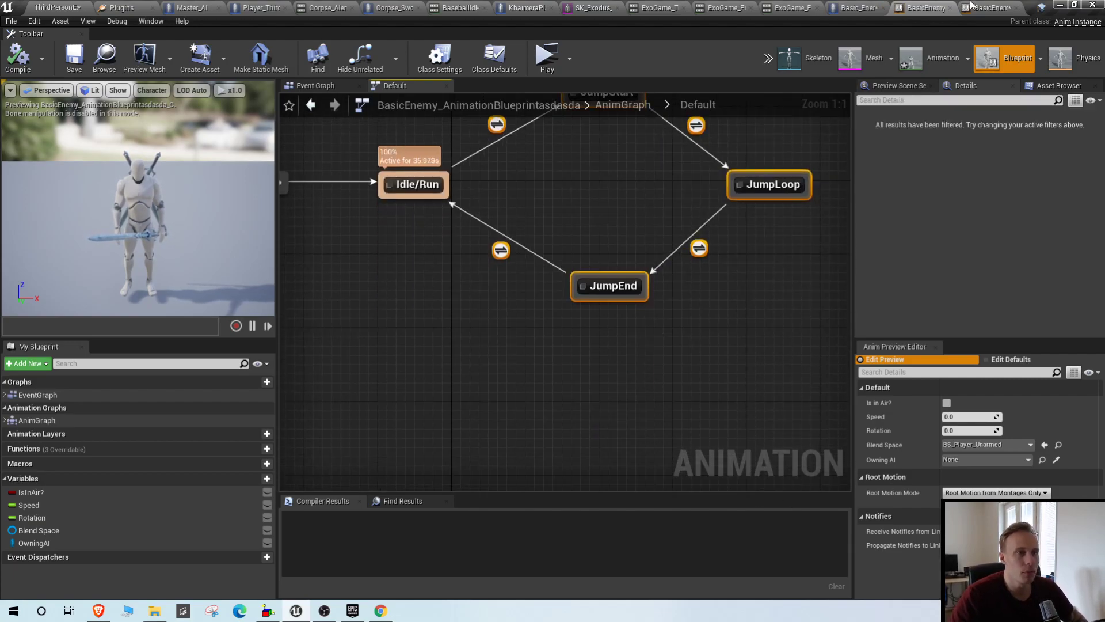
right_drag(651, 230, 616, 337)
scroll(616, 339, down, 2)
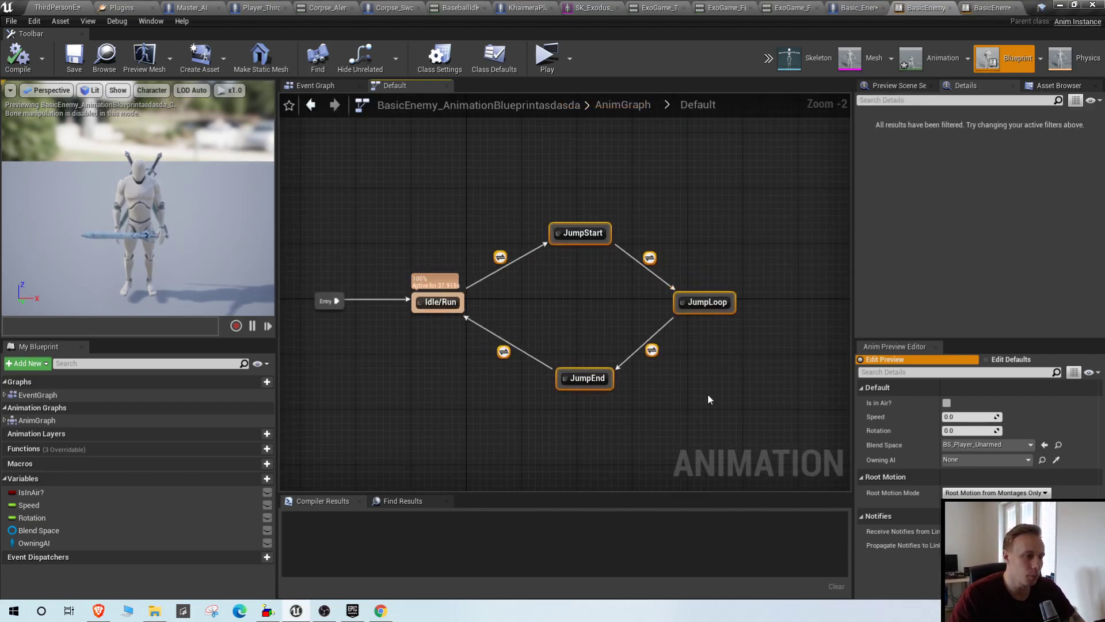
key(Delete)
right_click(614, 341)
right_drag(488, 305, 566, 311)
scroll(515, 309, up, 2)
click(28, 66)
- Examine the Blendspace Player and its Rotation, Speed and Blend Space inputs inside the Idle/Run state
double_click(515, 307)
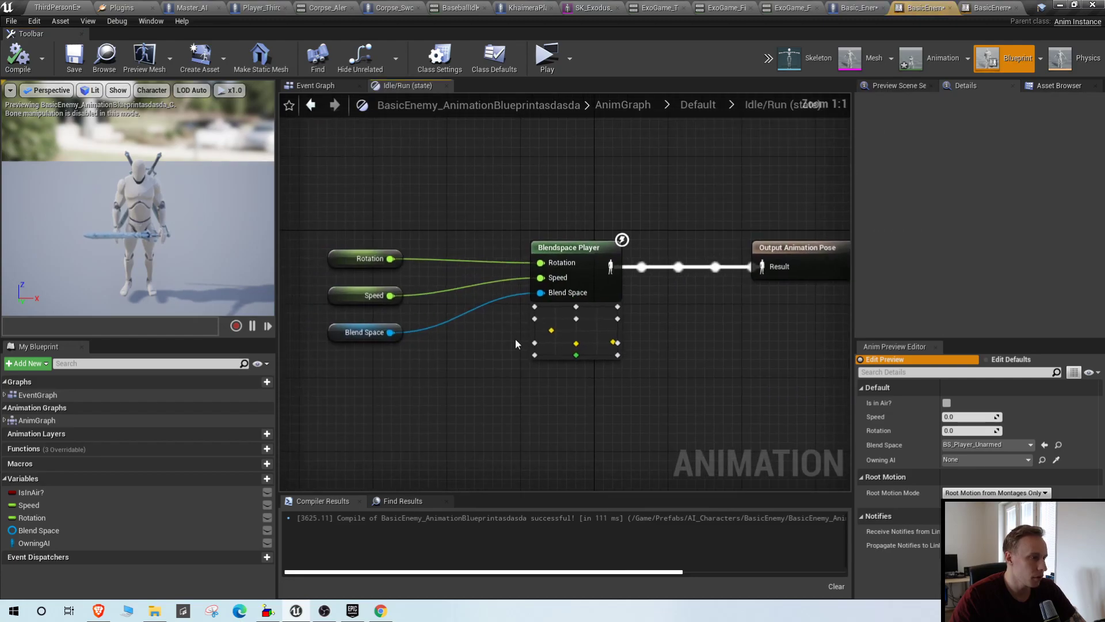
click(564, 266)
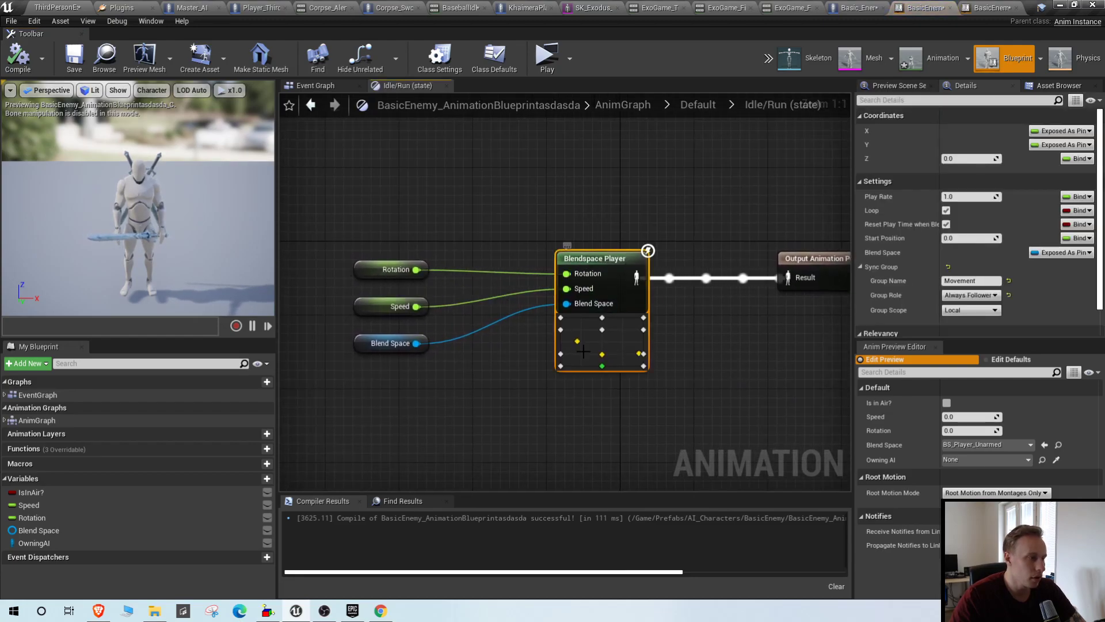
scroll(636, 306, down, 3)
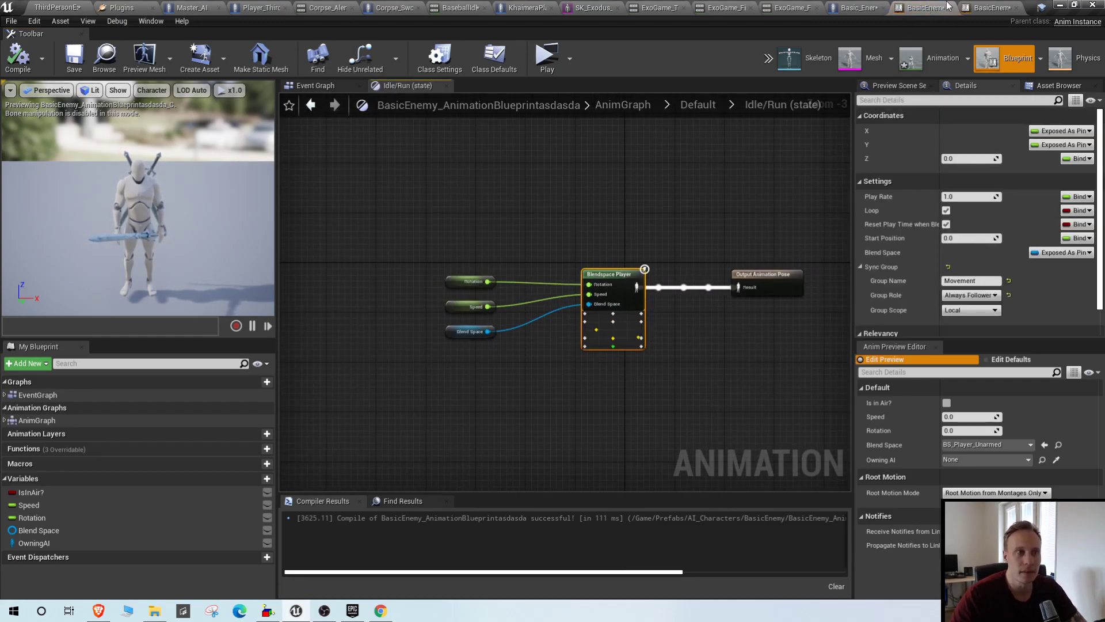
scroll(558, 344, up, 1)
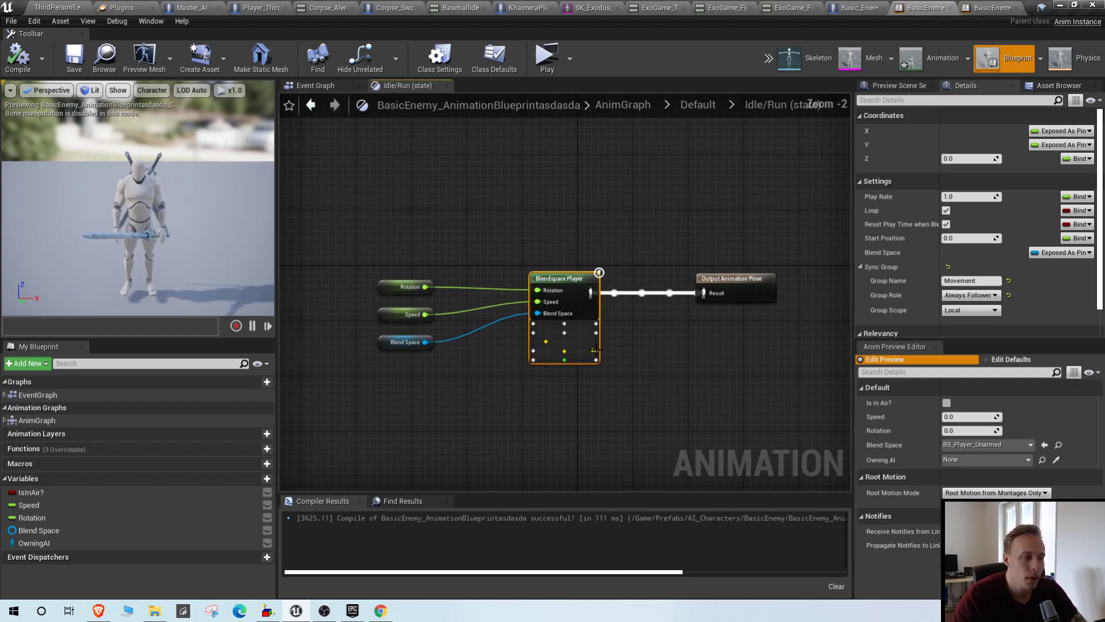
click(310, 107)
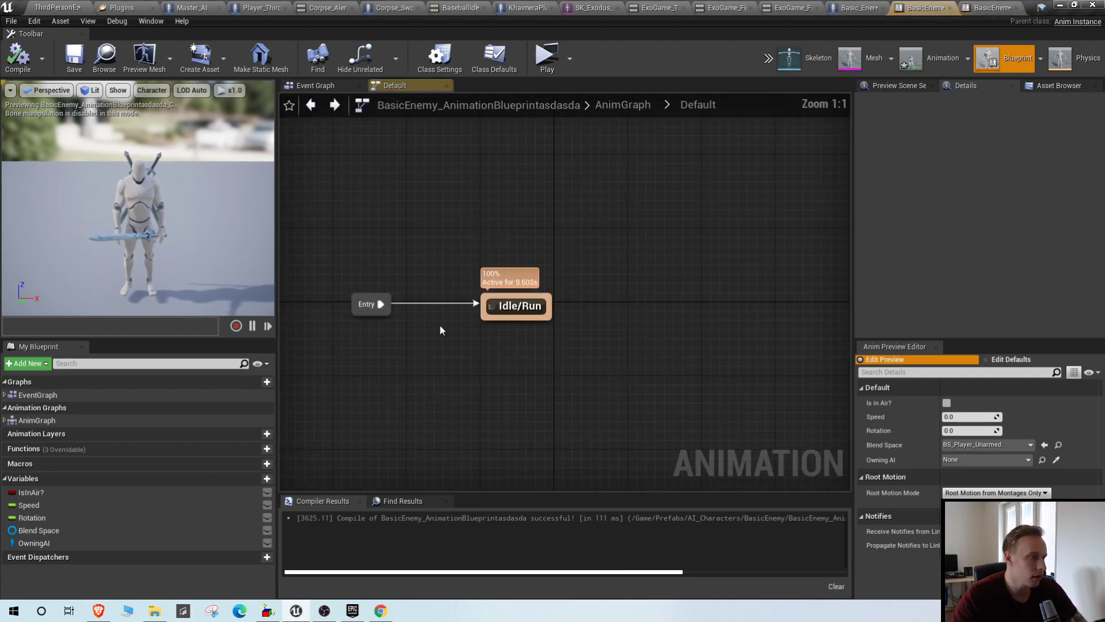
click(525, 306)
double_click(525, 305)
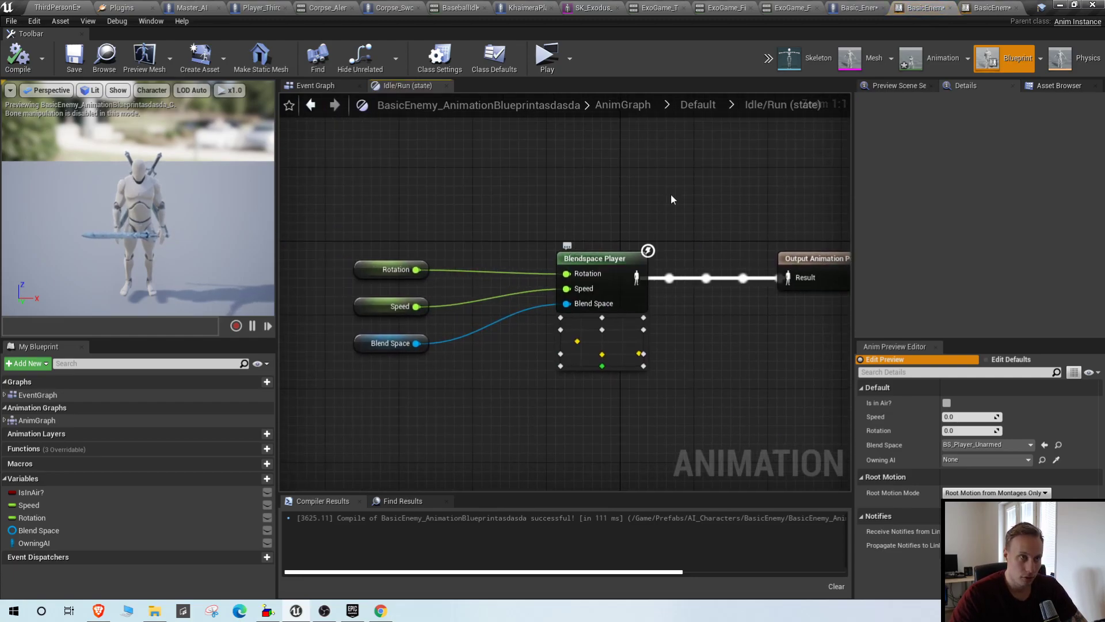
- Set the Anim Class of Basic_Enemy's mesh to BasicEnemy_AnimationBlueprint and compile the Blueprint
click(860, 7)
click(956, 274)
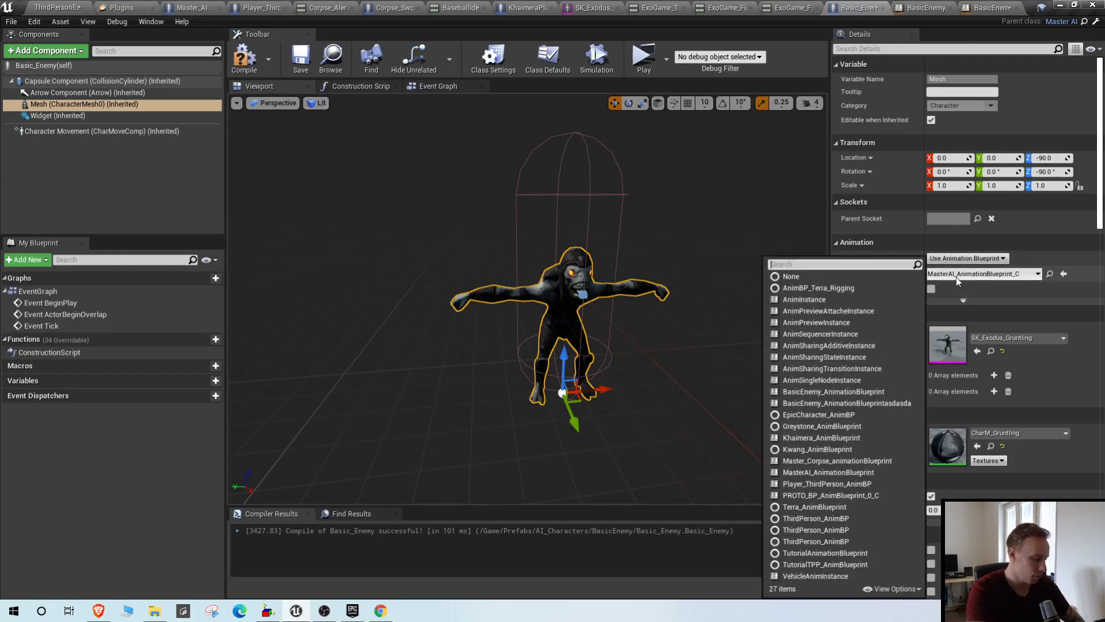
text(basci)
key(BackSpace)
key(BackSpace)
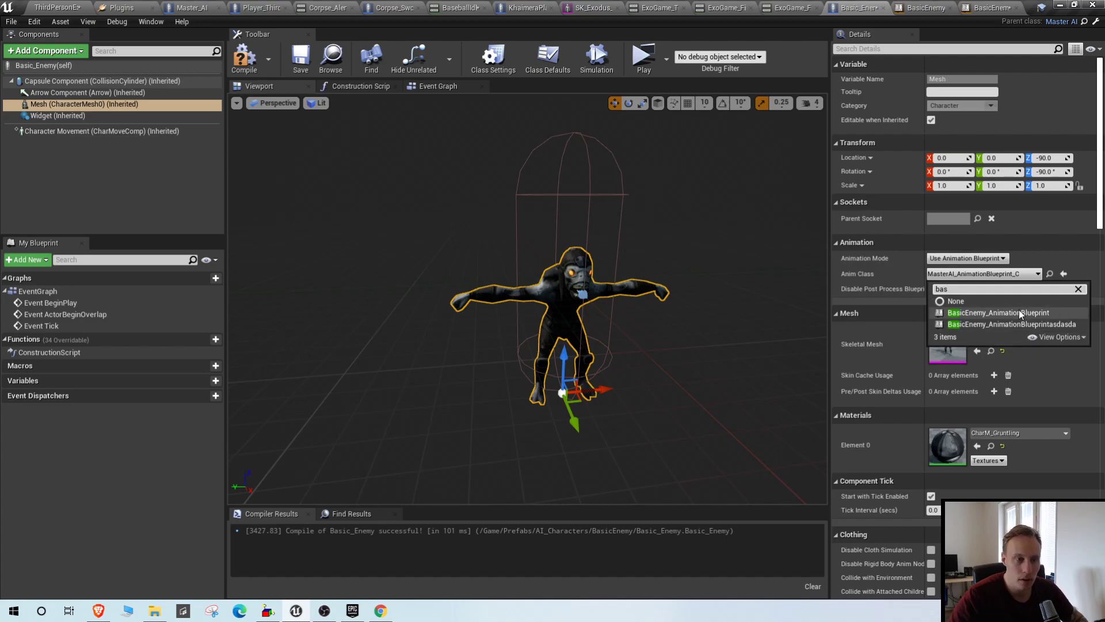
click(1016, 313)
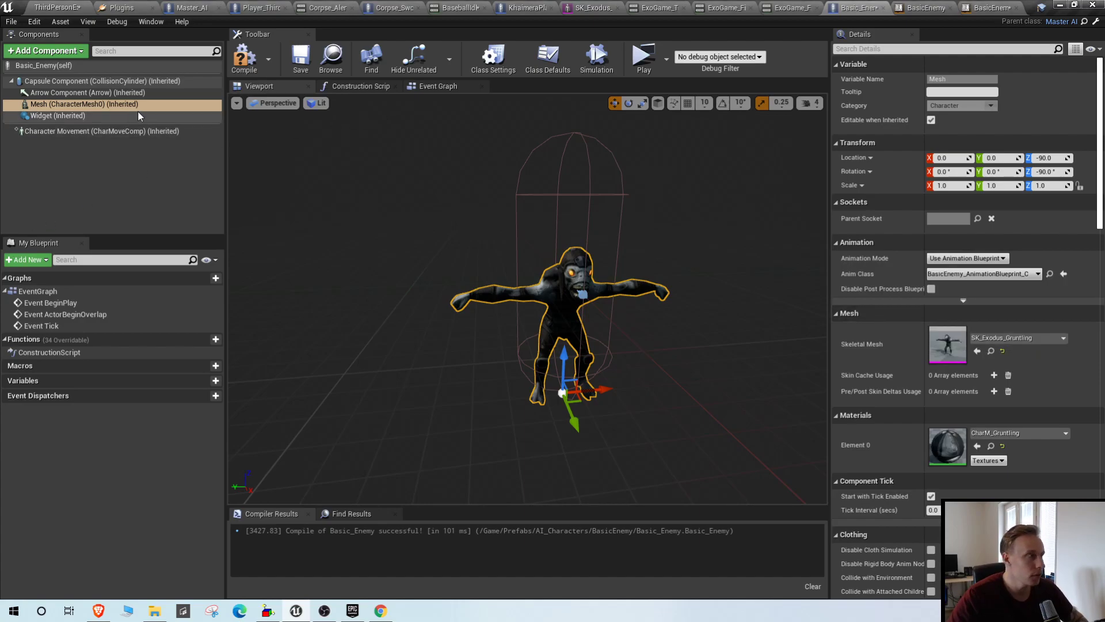
click(244, 58)
- Delete the Blendspace Player and its Rotation, Speed and Blend Space nodes from the Idle/Run state of BasicEnemy_AnimationBlueprintasdasda and compile it
click(979, 8)
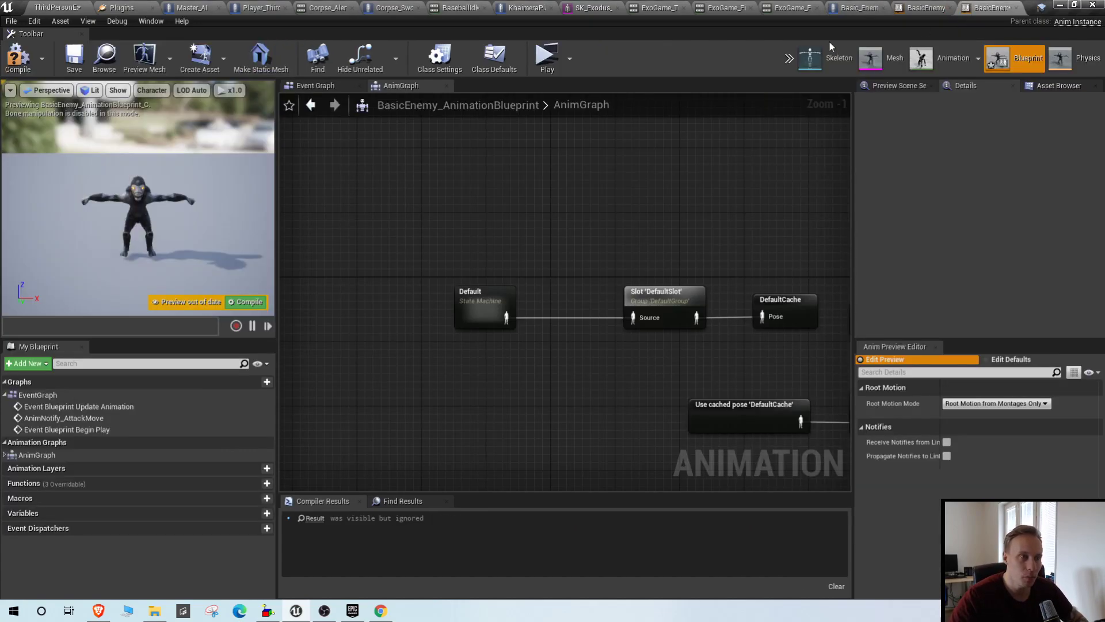
click(944, 8)
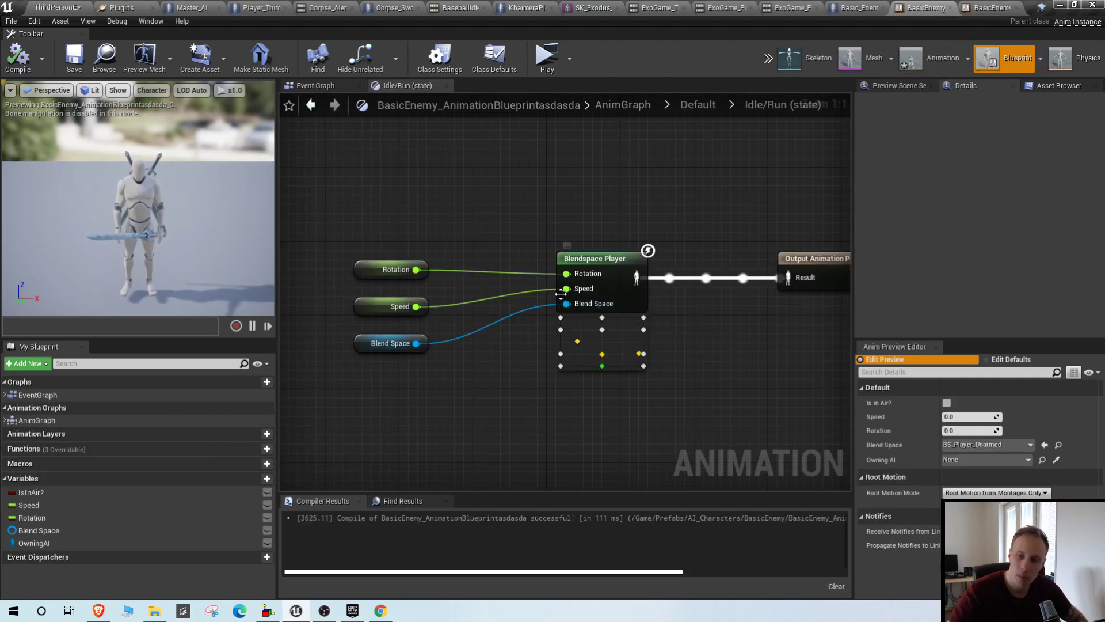
click(589, 254)
drag(347, 187, 558, 379)
key(Delete)
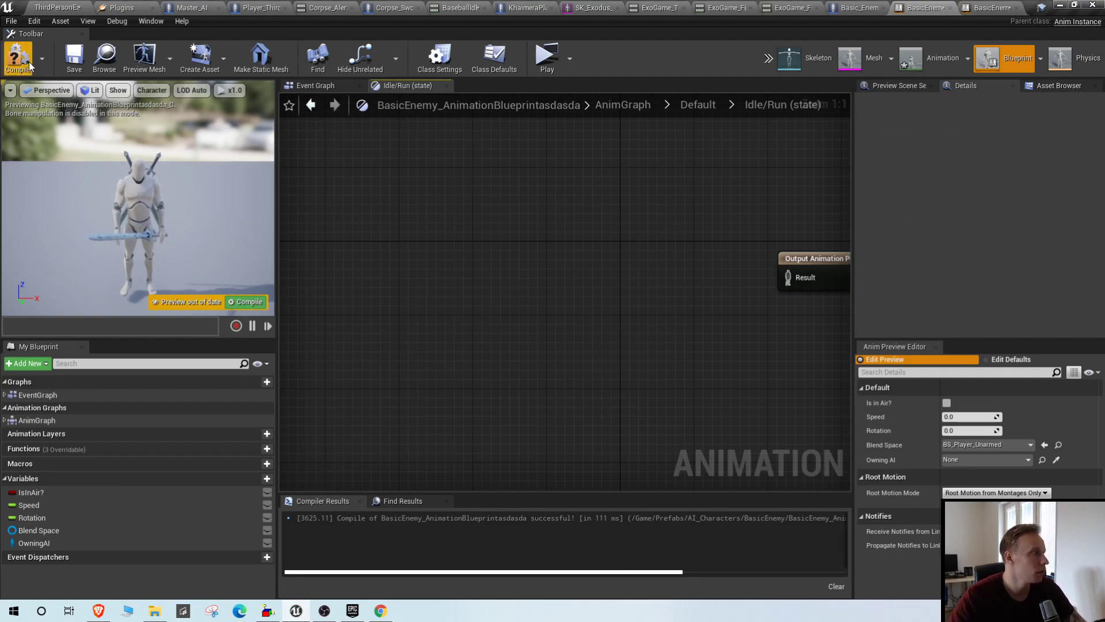
click(18, 58)
right_drag(675, 288, 591, 310)
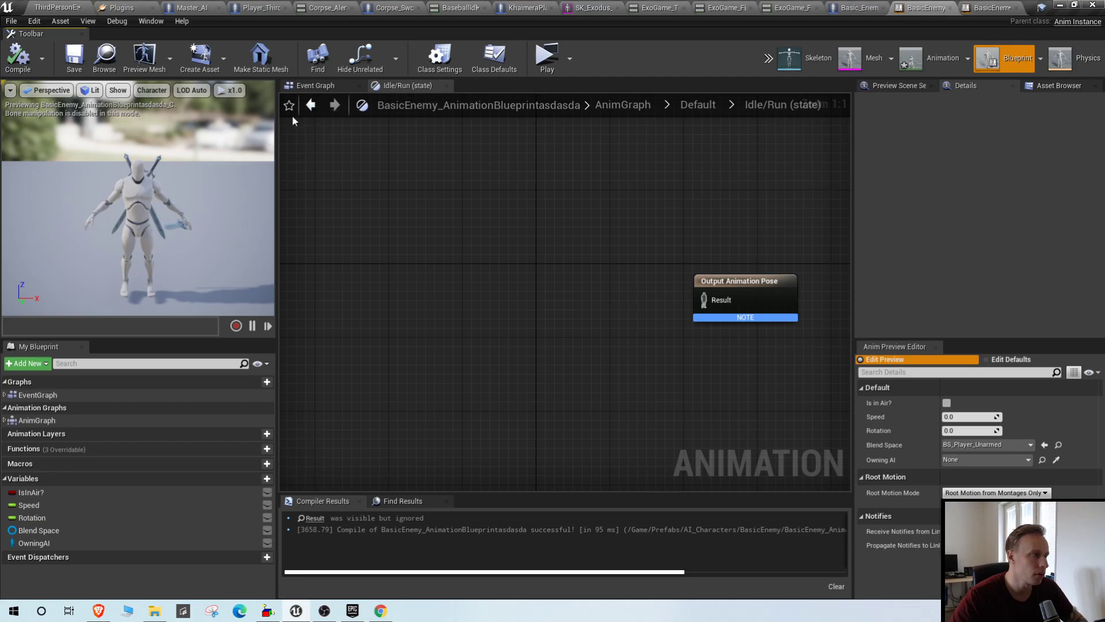
- Examine the Cast To Master_AI node and the surrounding logic in the Event Graph of BasicEnemy_AnimationBlueprintasdasda
click(342, 88)
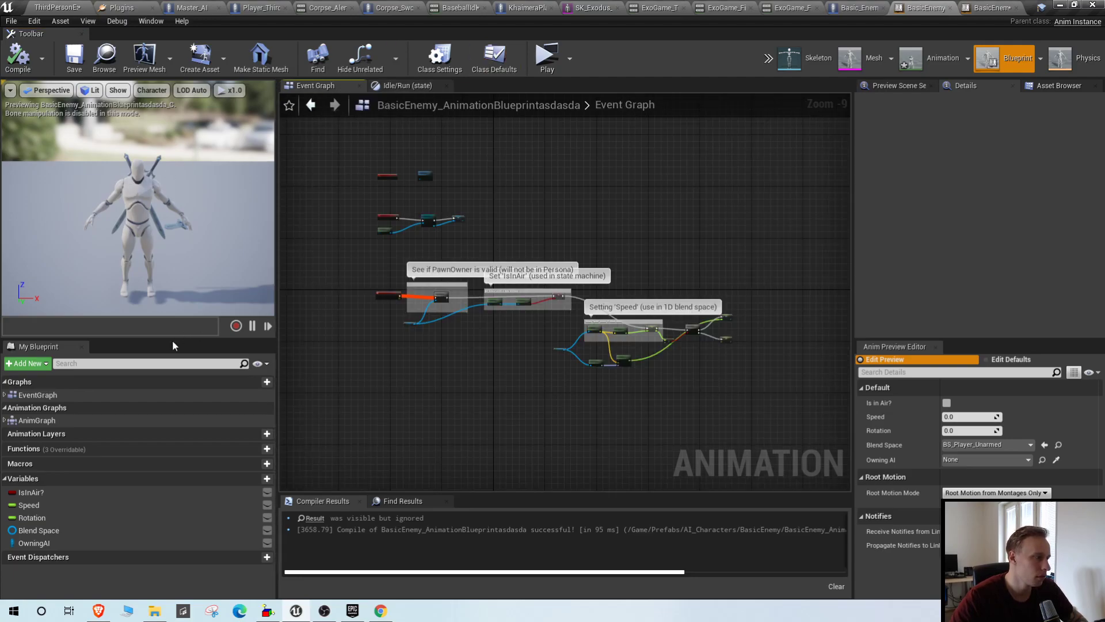
scroll(428, 223, up, 7)
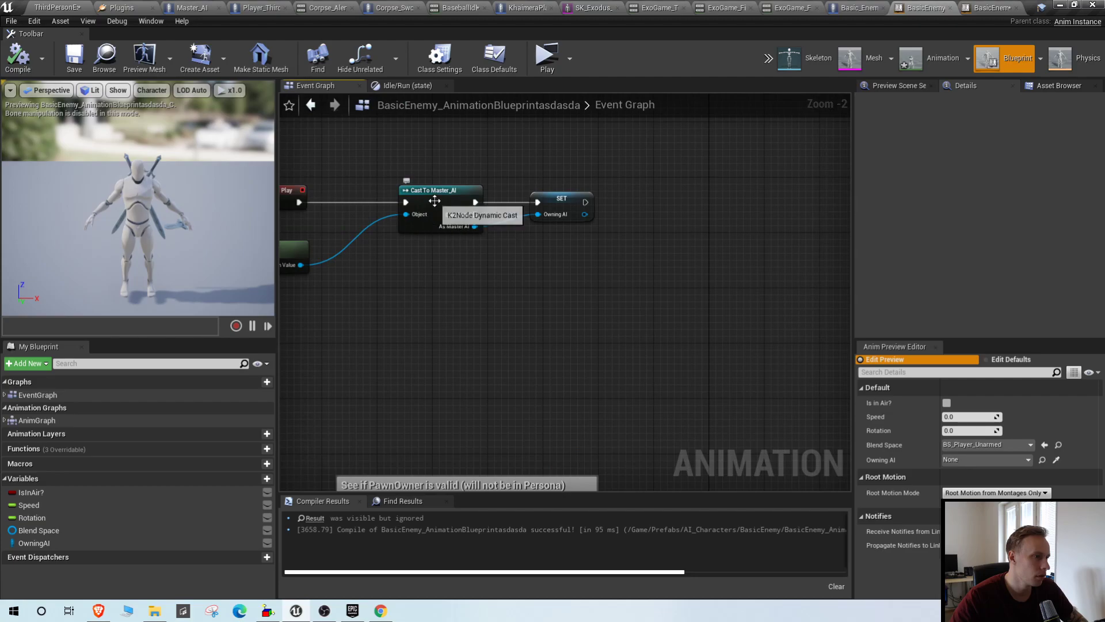
scroll(460, 276, down, 5)
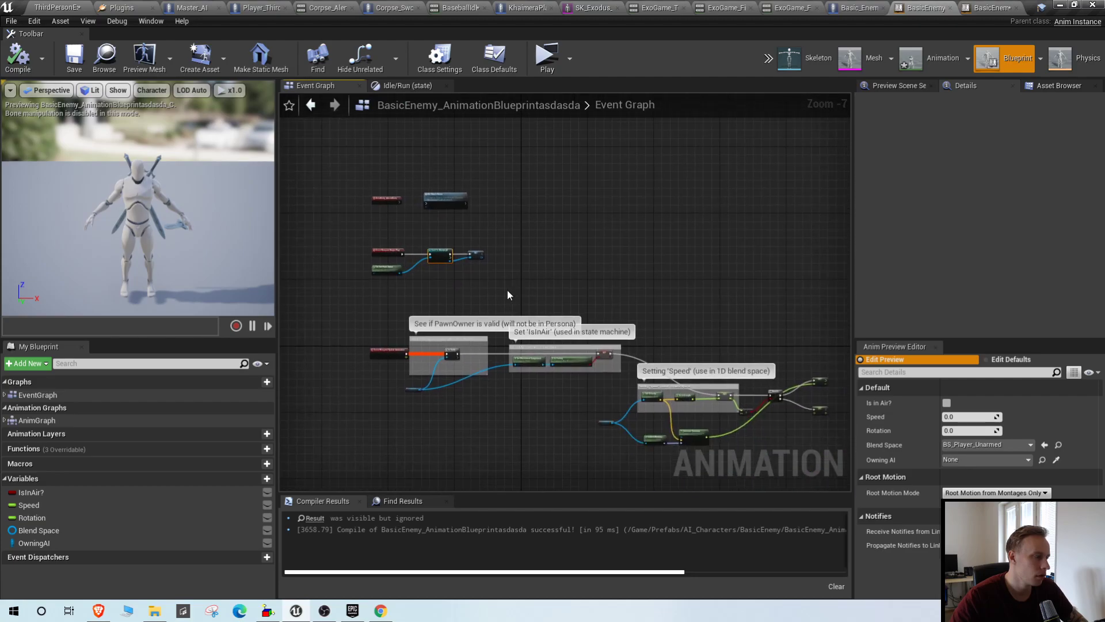
- Close BasicEnemy_AnimationBlueprintasdasda and return to the AnimGraph of BasicEnemy_AnimationBlueprint
click(38, 6)
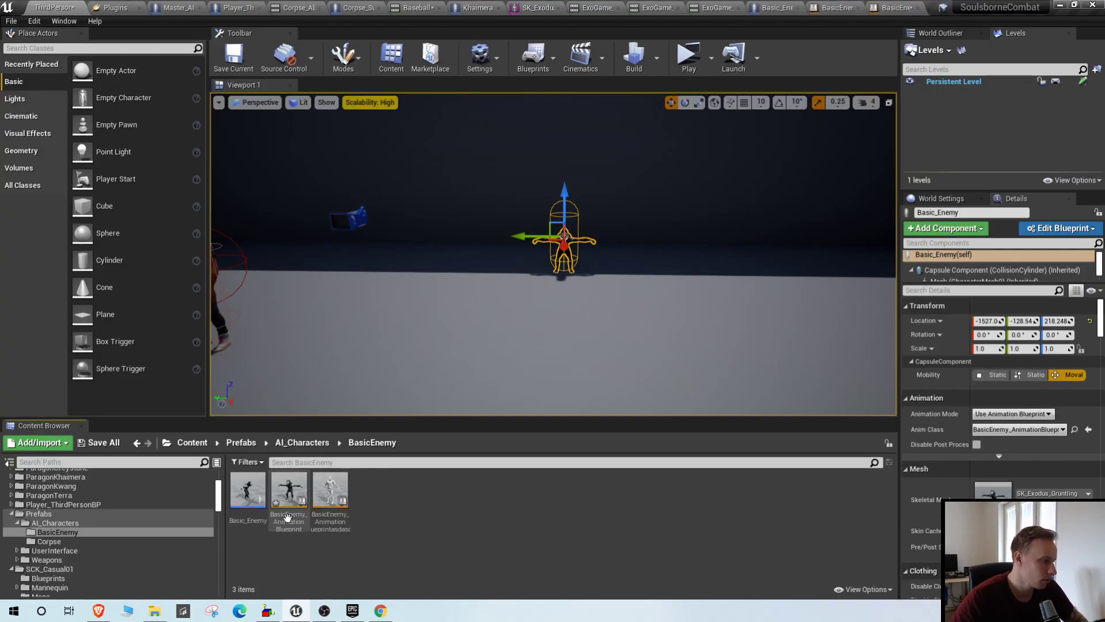
double_click(287, 516)
scroll(587, 284, up, 2)
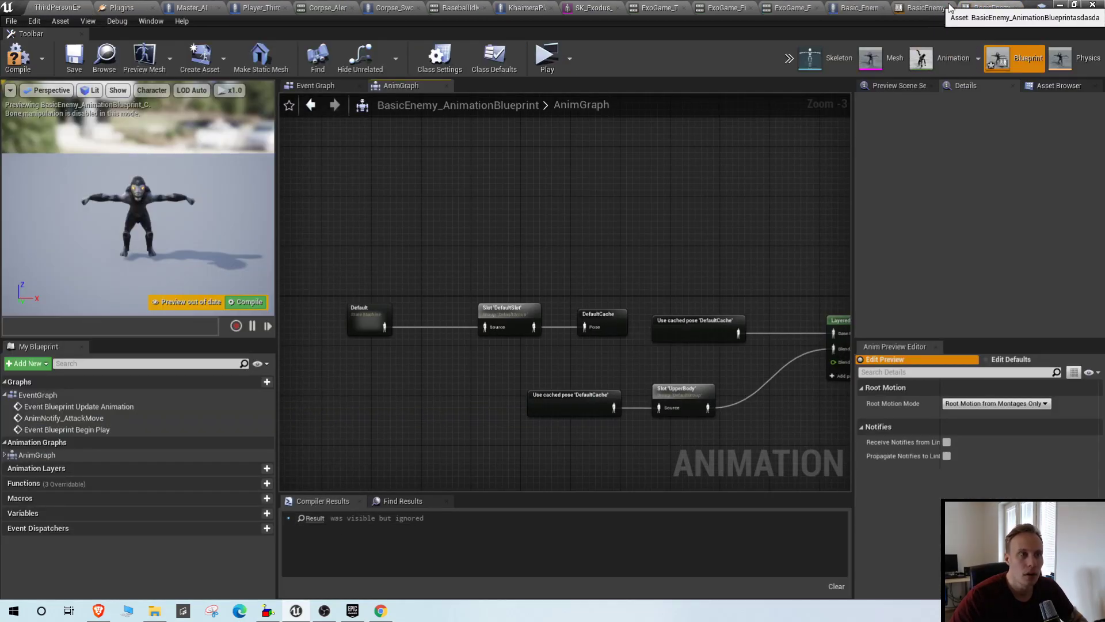
mouse_move(958, 8)
mouse_down()
mouse_move(925, 46)
mouse_move(959, 7)
mouse_move(945, 8)
mouse_up()
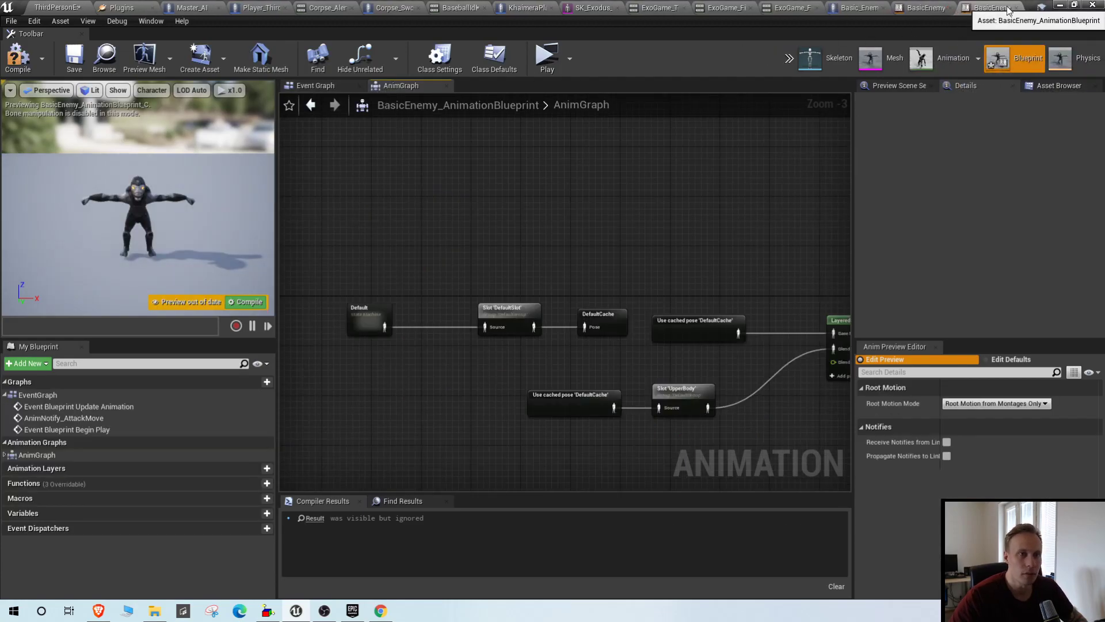
click(938, 8)
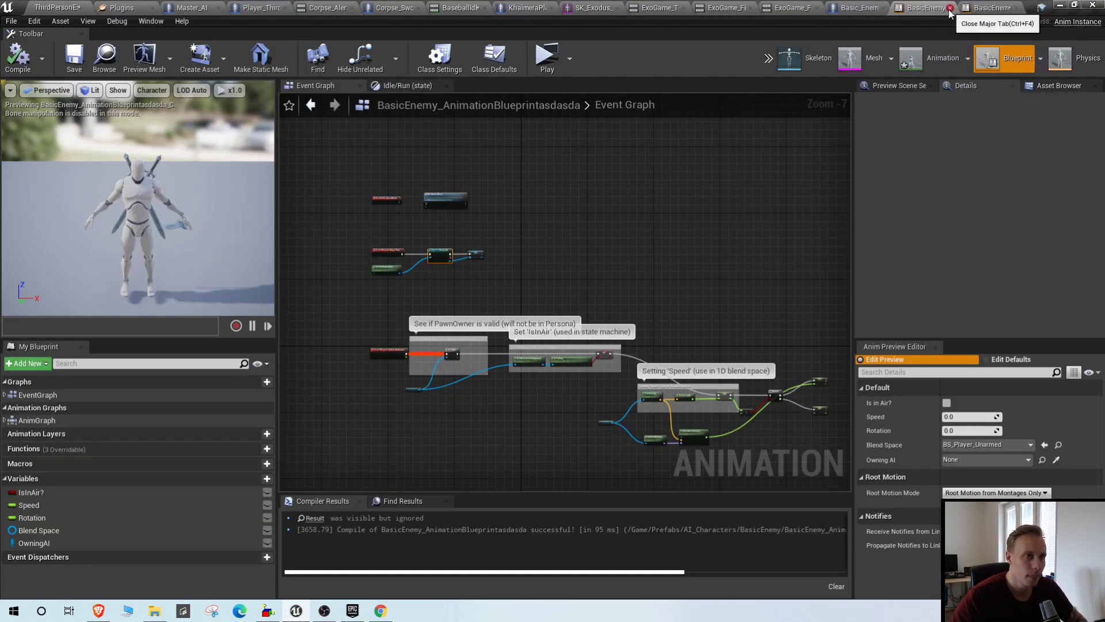
click(950, 8)
click(986, 7)
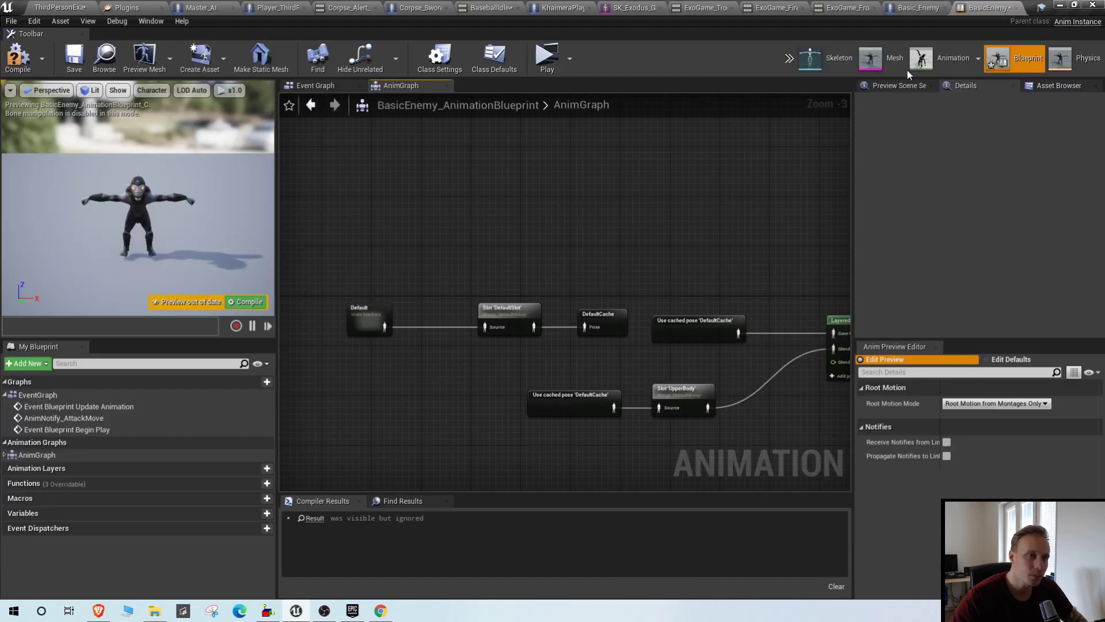
scroll(578, 263, down, 4)
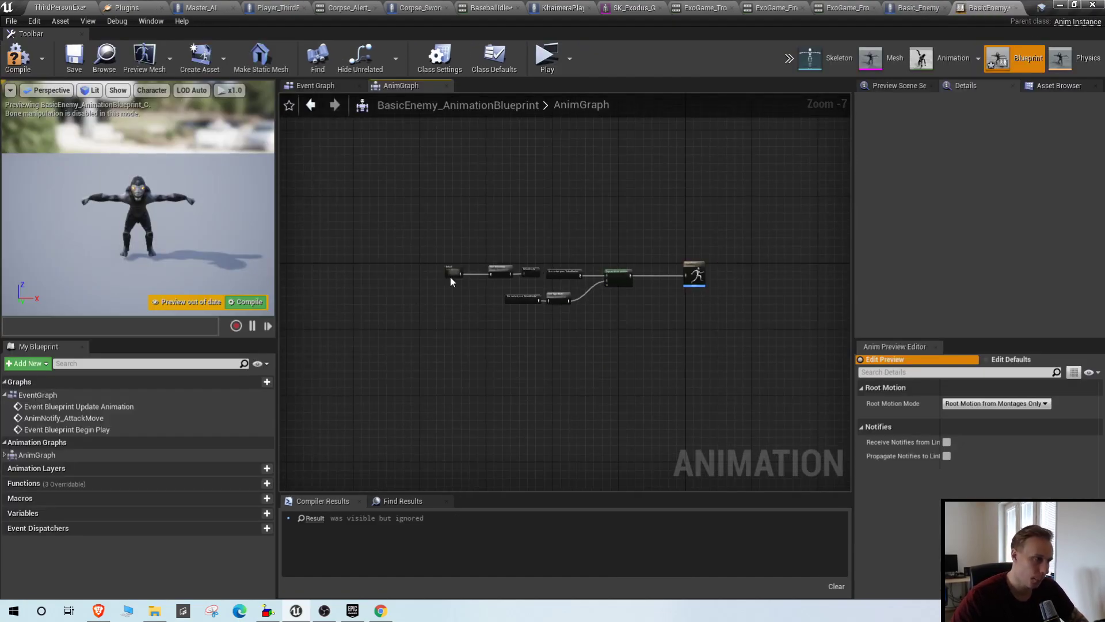
- Compile the animation blueprint, locate the invalid OwningAI nodes in the Event Graph, and create the missing OwningAI variable from its Set node
click(32, 58)
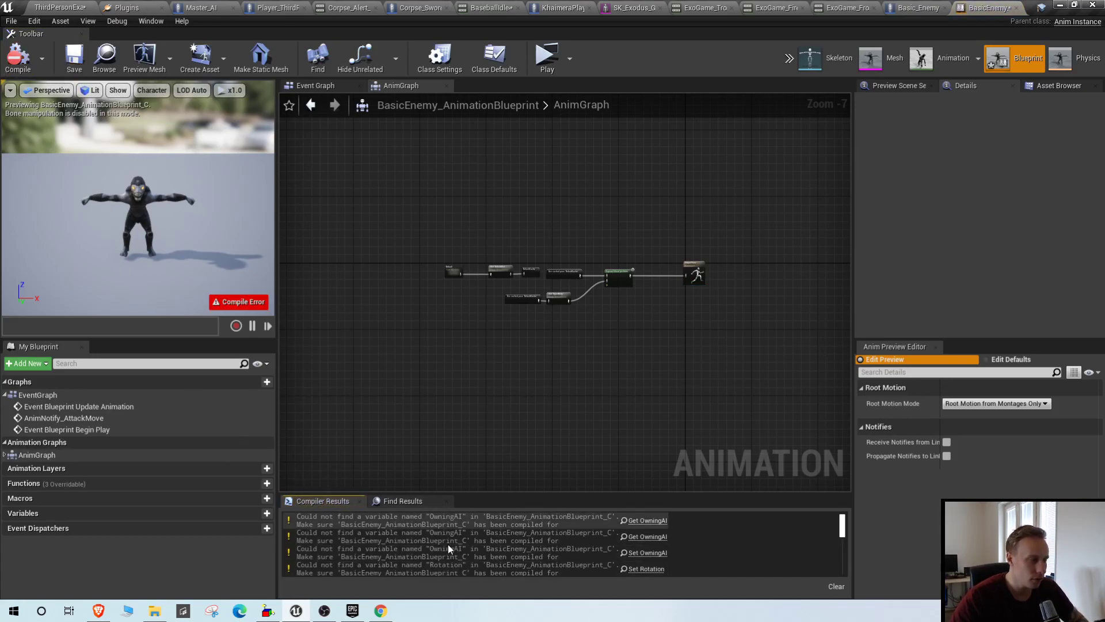
click(648, 522)
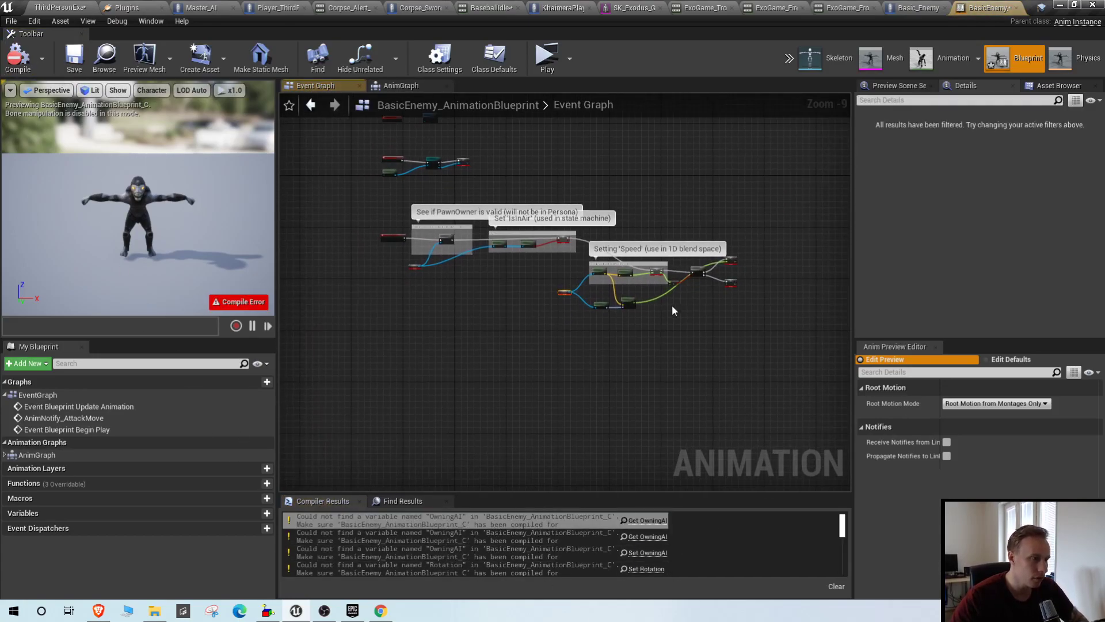
right_drag(633, 319, 850, 487)
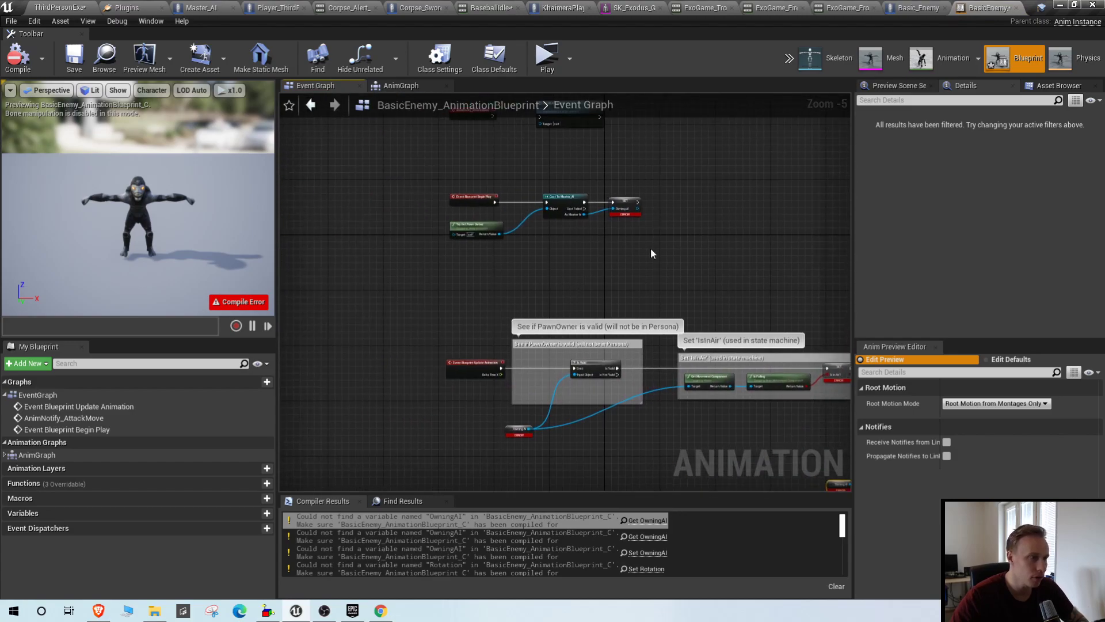
right_drag(640, 251, 364, 95)
right_drag(478, 292, 405, 355)
scroll(525, 325, up, 2)
right_click(553, 286)
click(627, 316)
- Create the missing Is in Air? variable from its Set node in the Event Graph
scroll(754, 289, up, 3)
right_click(768, 262)
click(799, 305)
- Create the missing Speed variable from the Set node in the 'Setting Speed' comment group
right_drag(760, 390, 541, 151)
right_drag(661, 269, 467, 348)
scroll(467, 347, down, 3)
right_drag(751, 313, 558, 275)
scroll(557, 275, up, 3)
right_click(530, 266)
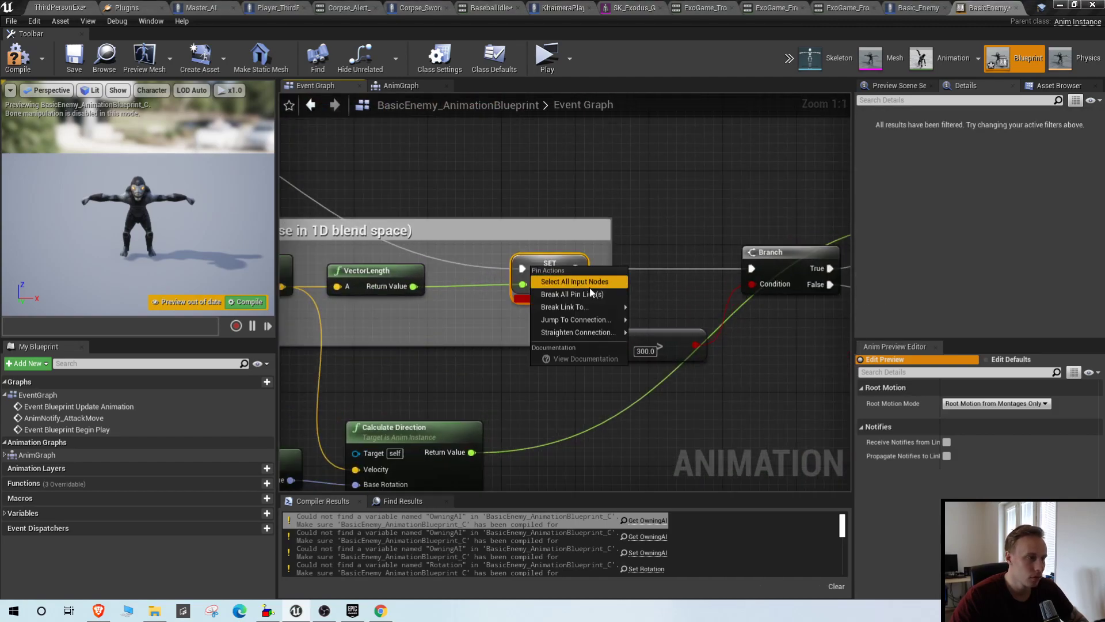
click(547, 265)
right_click(549, 265)
click(596, 295)
- Create the missing Rotation float variable from the Set nodes fed by the Branch
right_drag(596, 295, 143, 299)
right_click(493, 223)
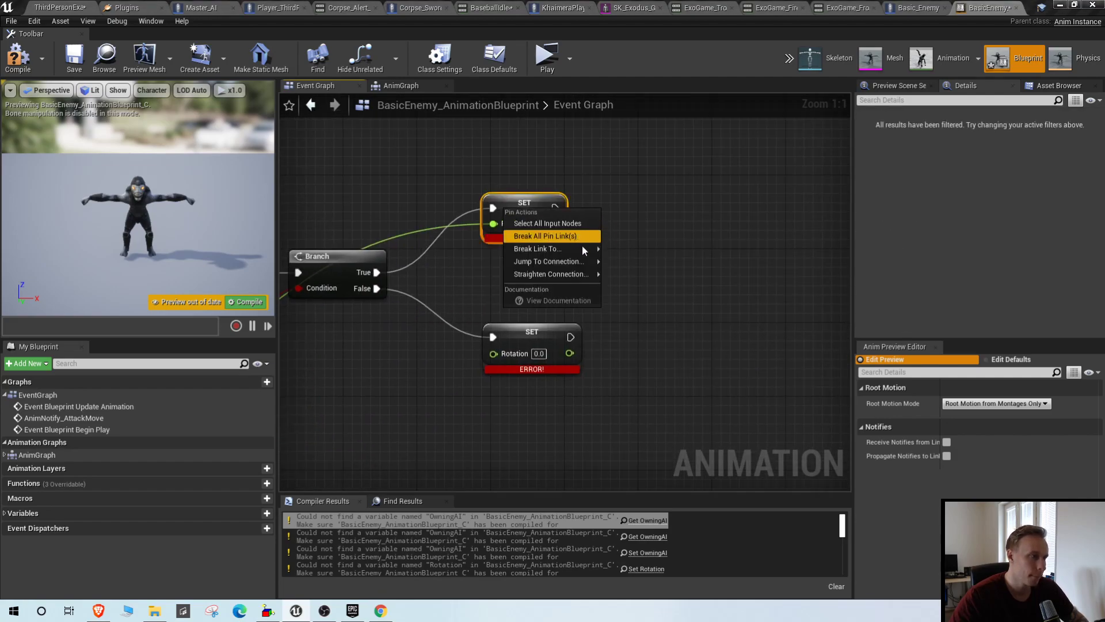
click(610, 229)
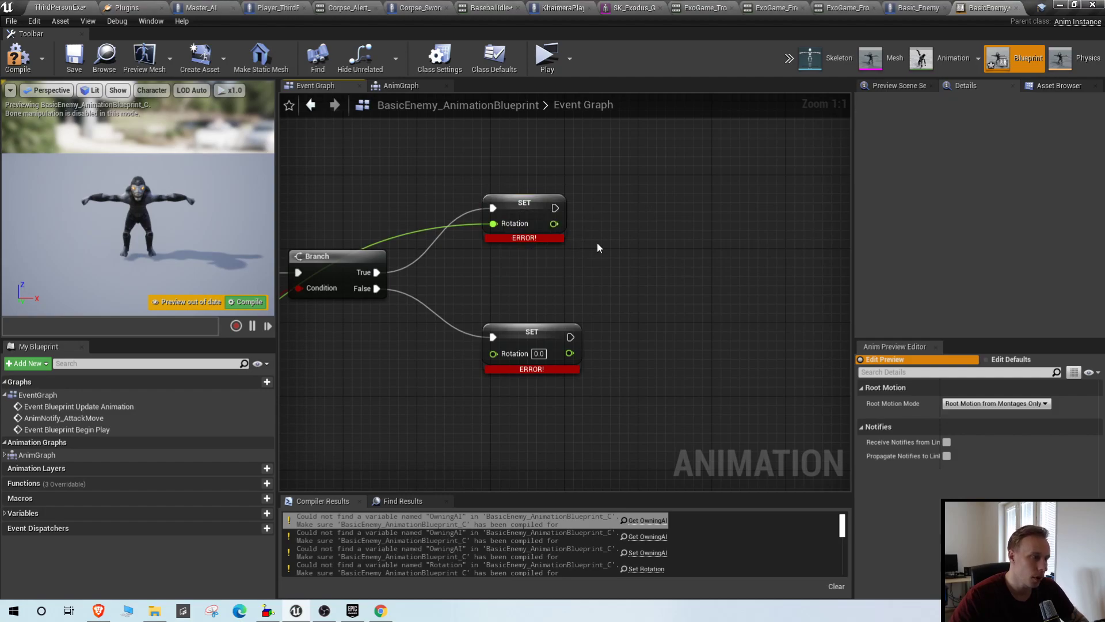
right_click(543, 339)
click(626, 368)
- Compile and save the animation blueprint with its newly created variables
right_drag(702, 234, 752, 234)
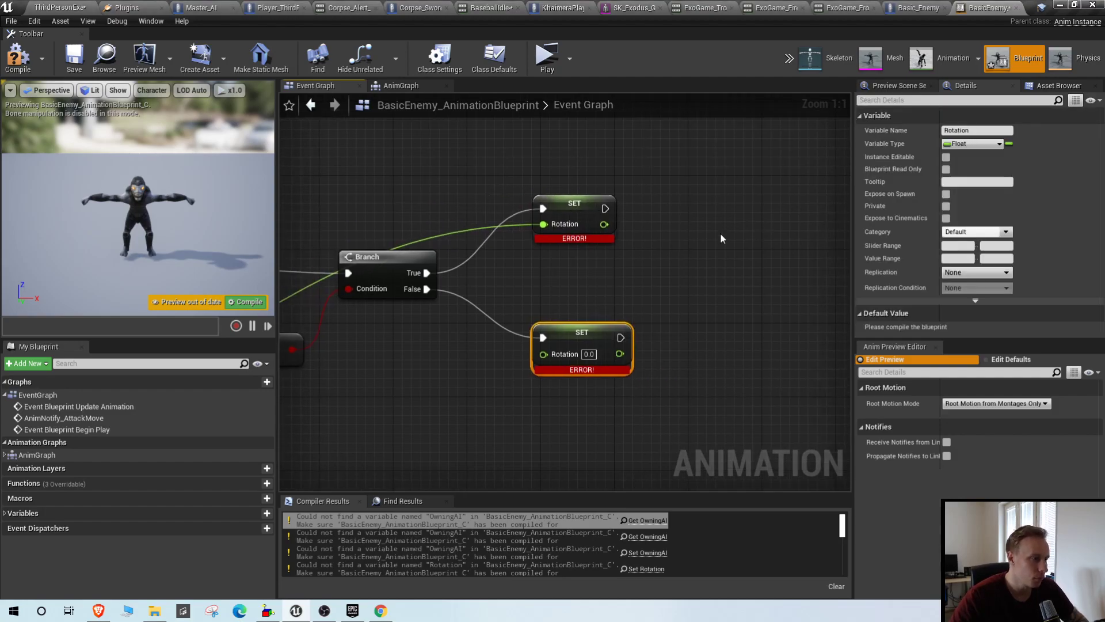
click(18, 56)
click(77, 63)
scroll(585, 351, down, 4)
right_drag(585, 351, 785, 337)
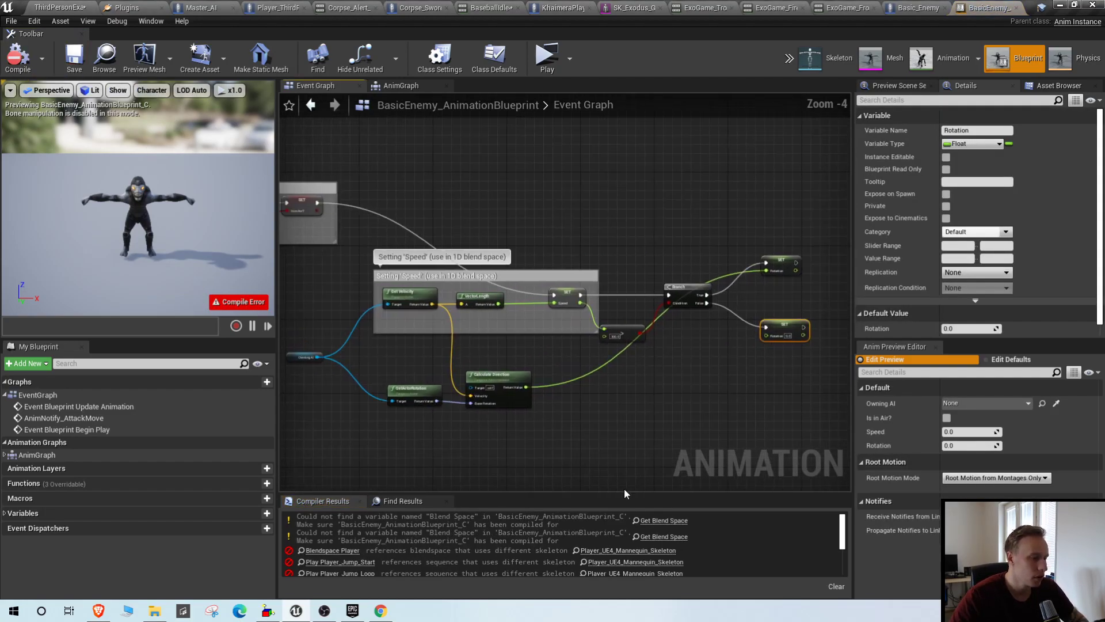
- Delete the Blendspace Player and its Rotation, Speed and Blend Space inputs from the Idle/Run state, and recompile
click(664, 522)
scroll(561, 358, down, 3)
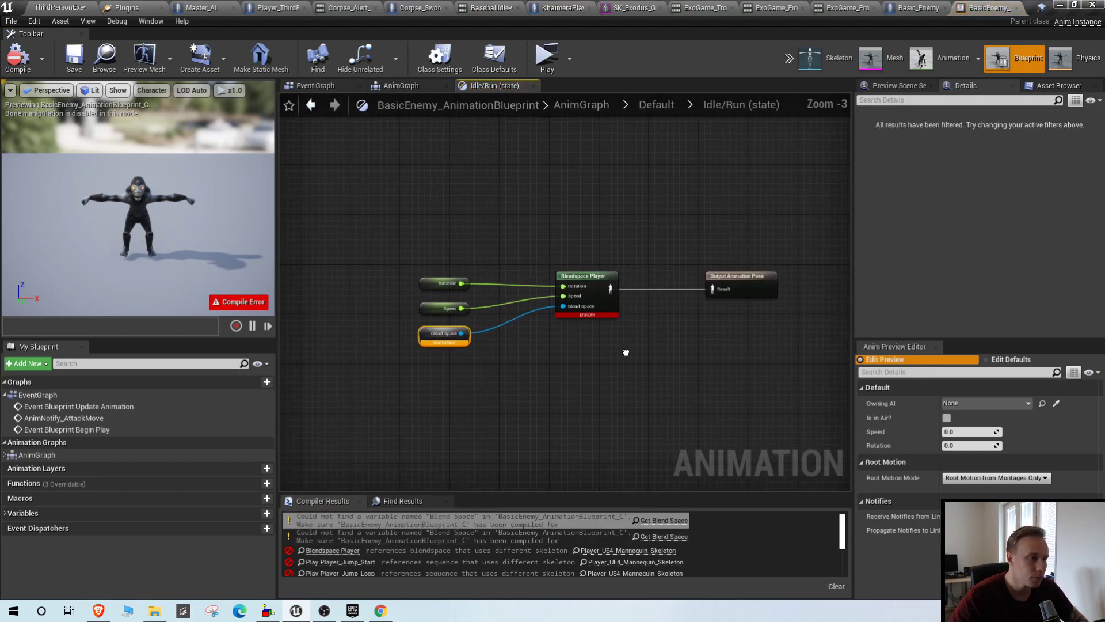
right_drag(641, 347, 544, 345)
scroll(381, 312, up, 1)
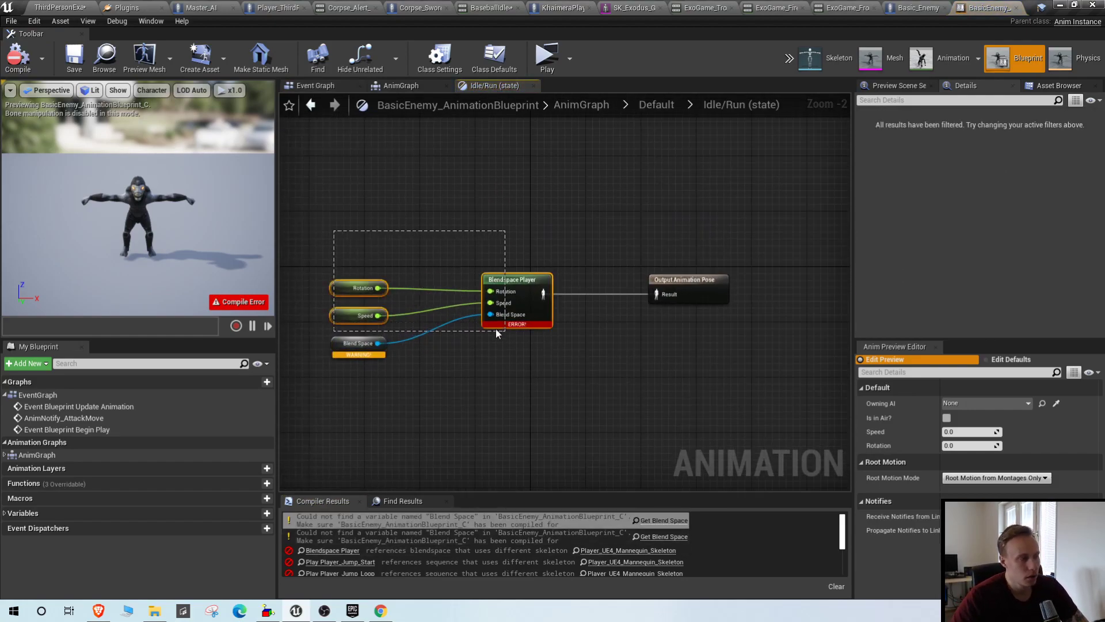
drag(414, 320, 510, 355)
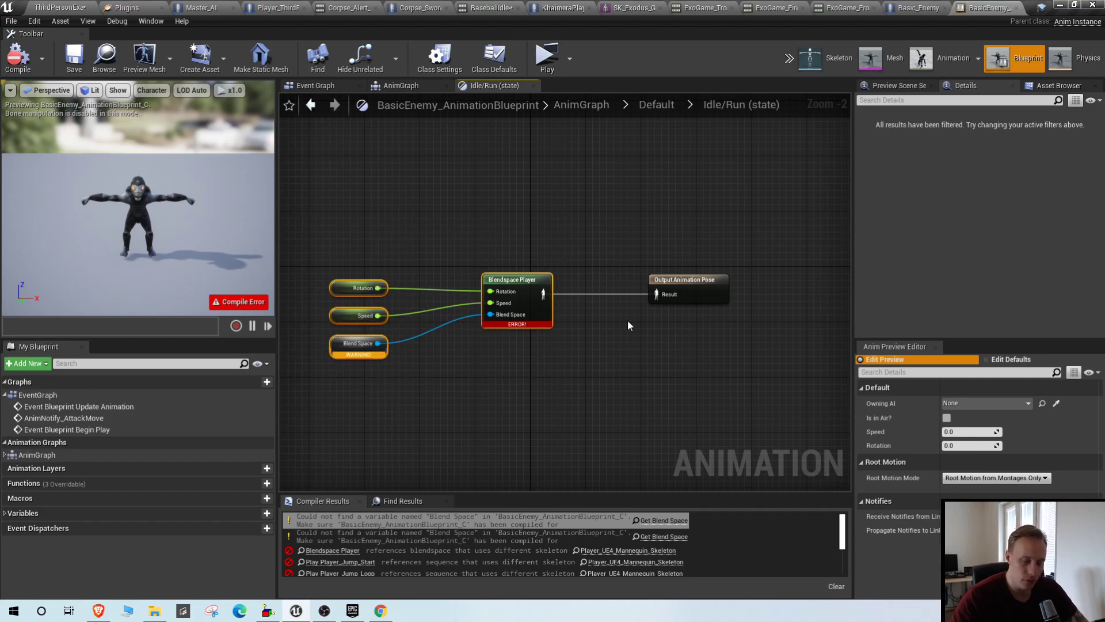
key(Delete)
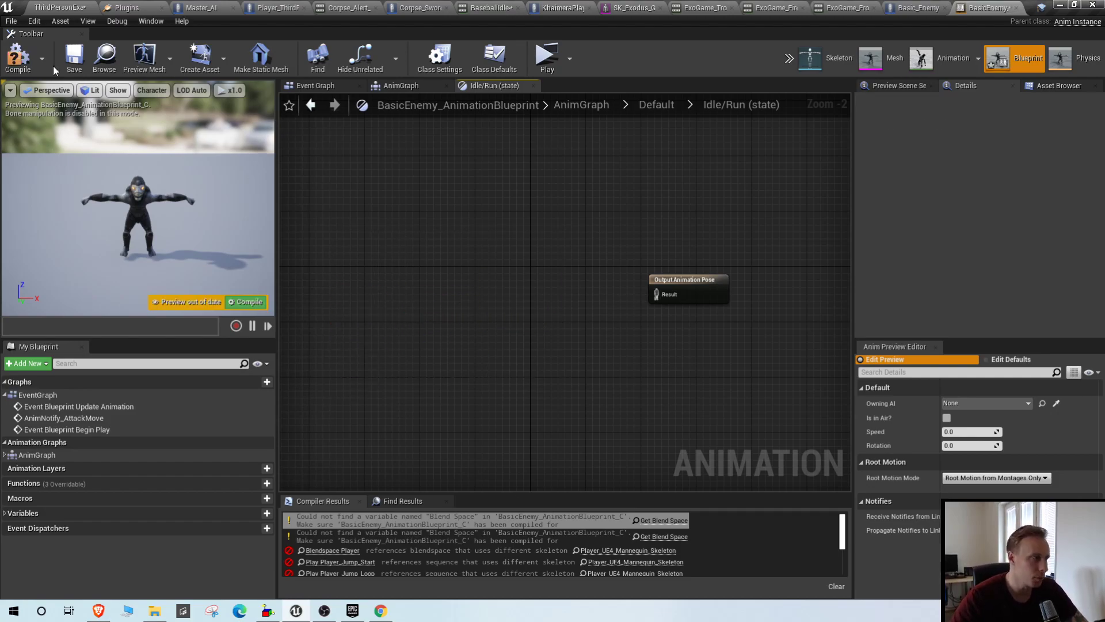
click(18, 58)
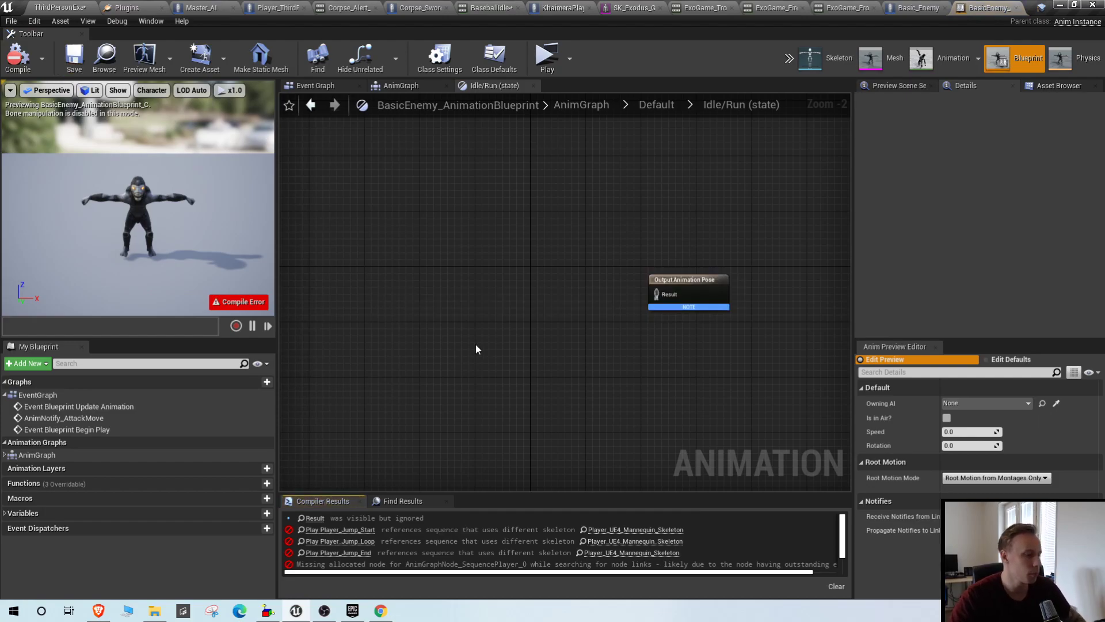
click(633, 542)
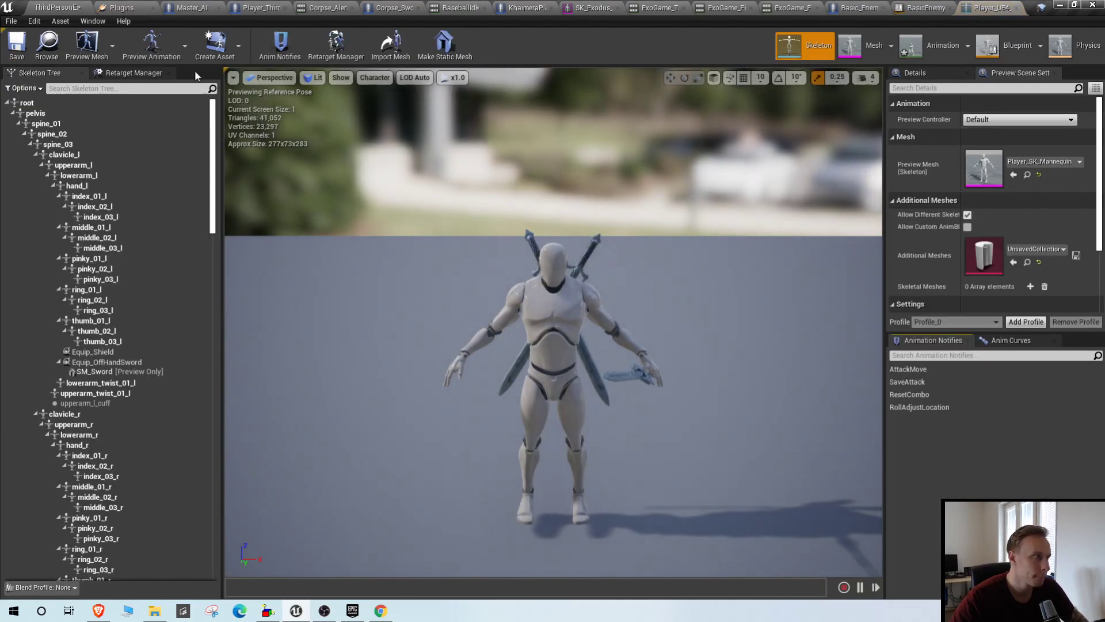
click(70, 5)
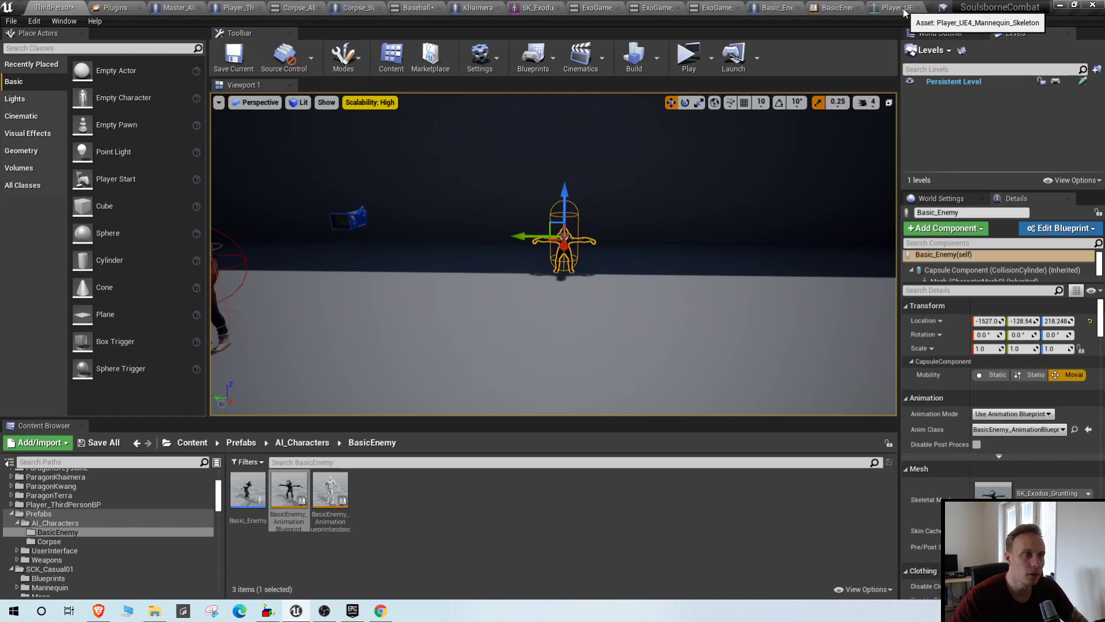
click(988, 7)
click(1017, 8)
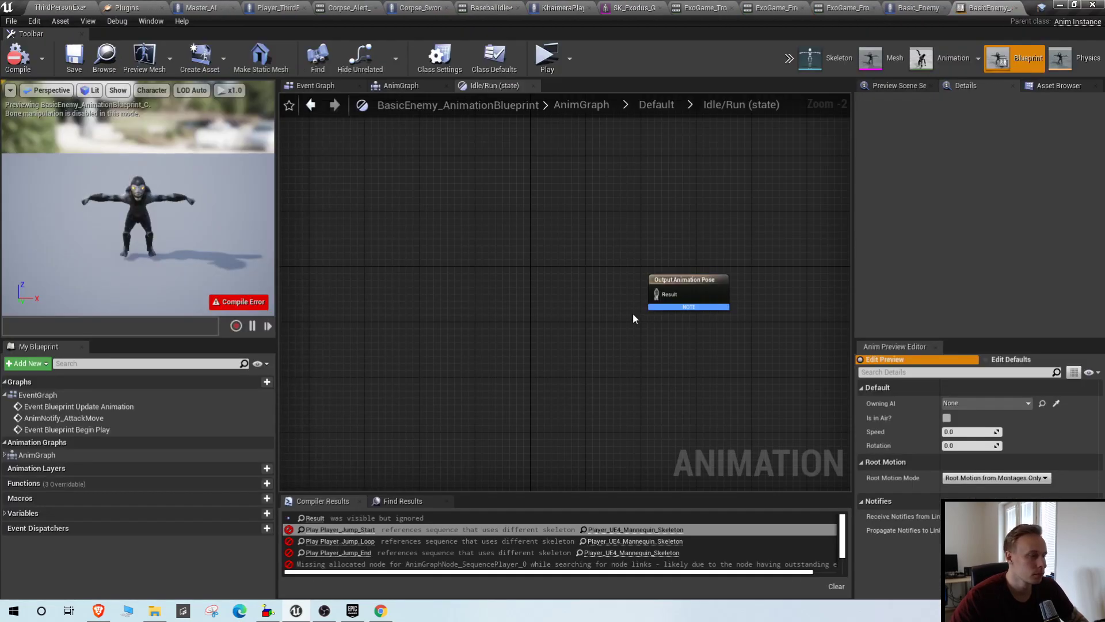
- Delete the JumpStart, JumpLoop and JumpEnd states from the Default state machine and recompile the animation blueprint
click(340, 529)
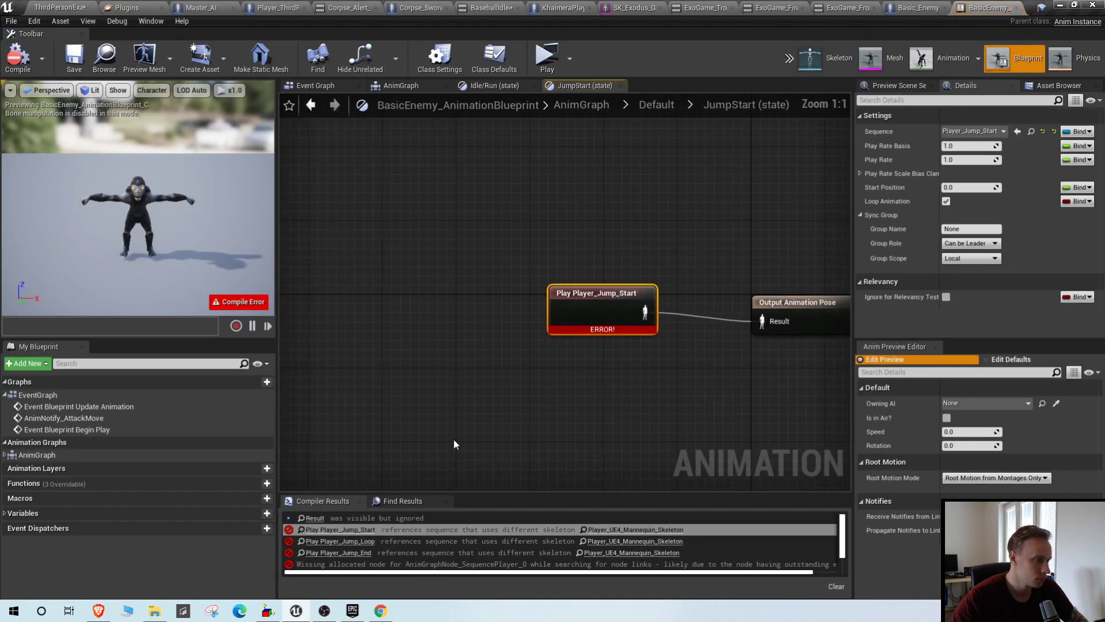
click(657, 105)
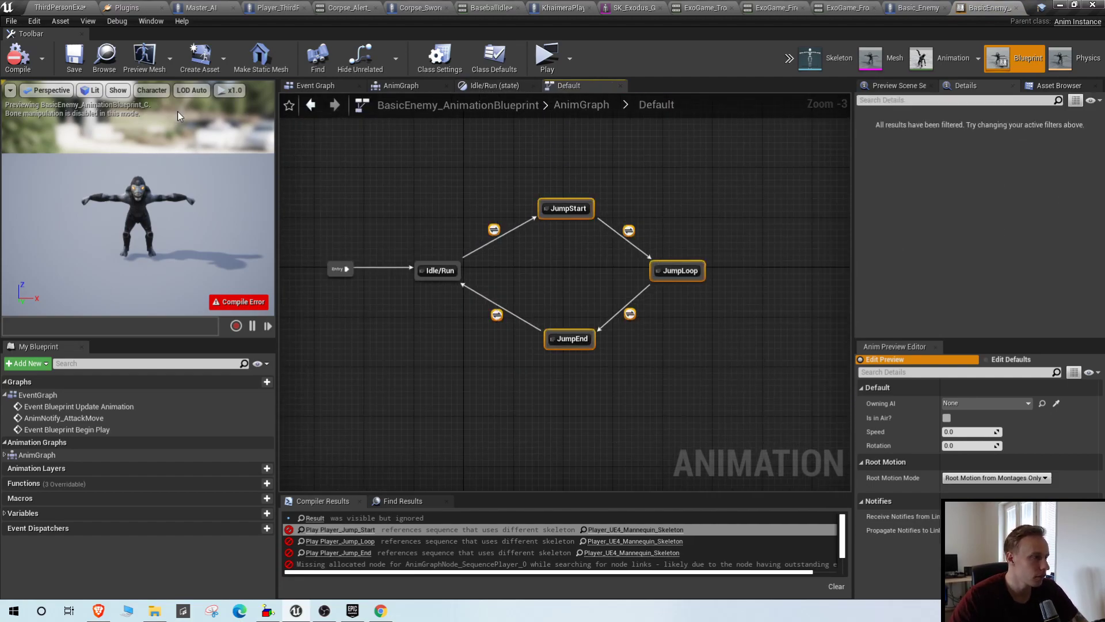
key(Delete)
click(22, 64)
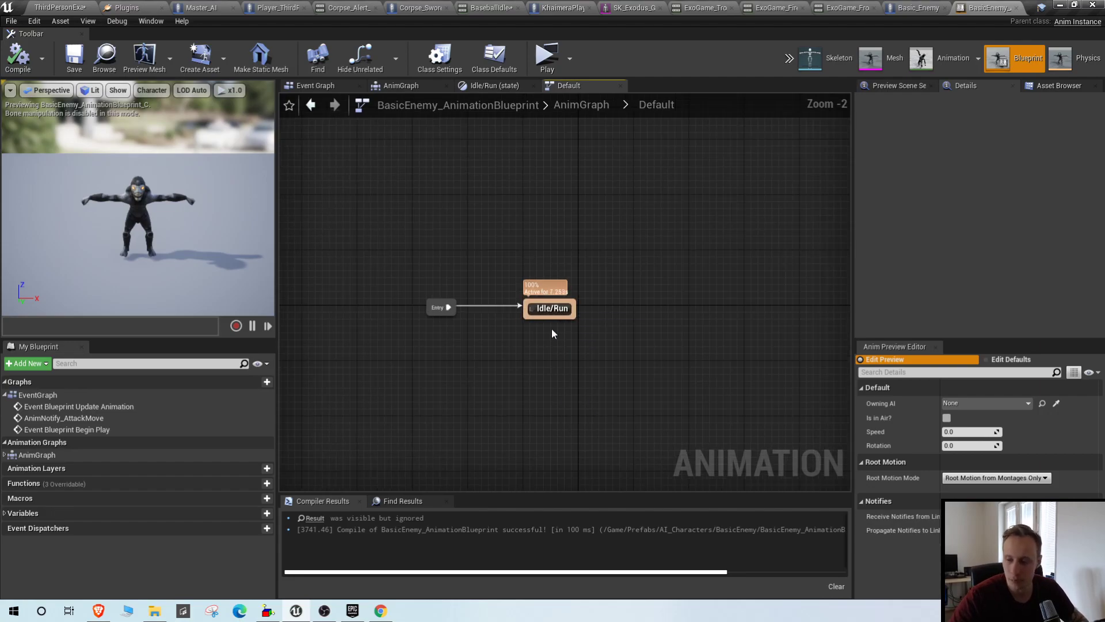
- Open the Idle/Run state's graph, and return to the level to open the AI_Characters/BasicEnemy folder
scroll(540, 298, up, 1)
double_click(601, 300)
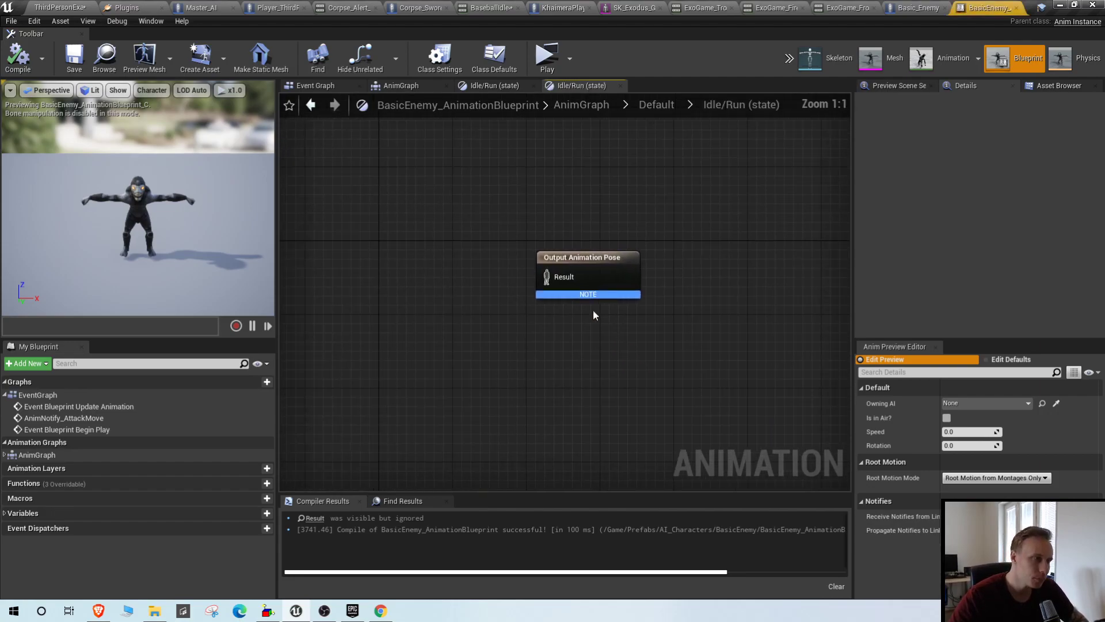
click(58, 7)
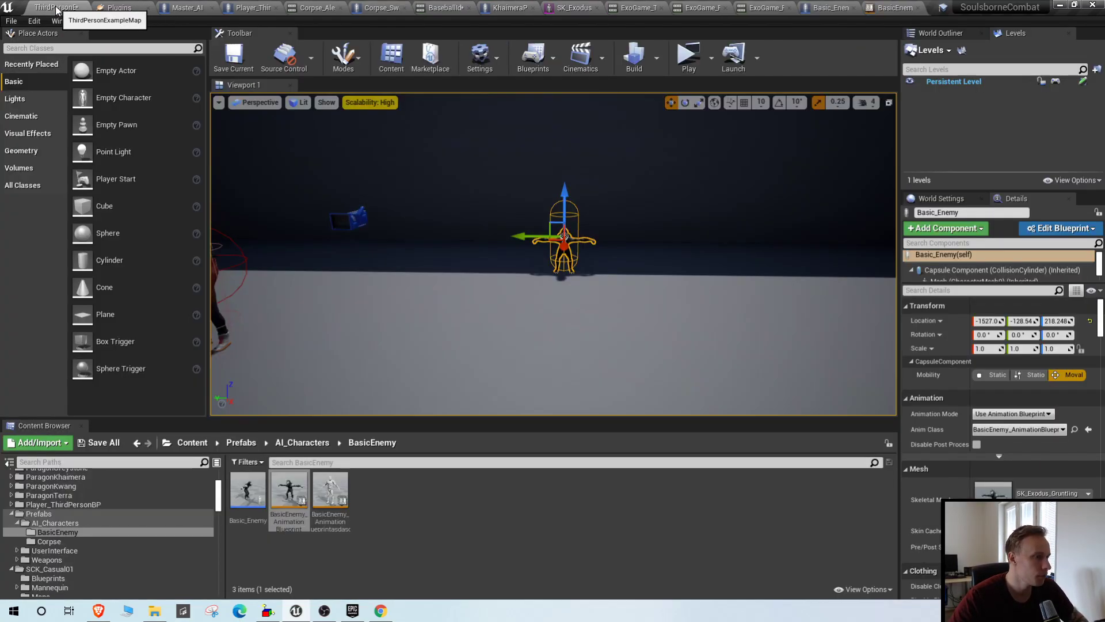
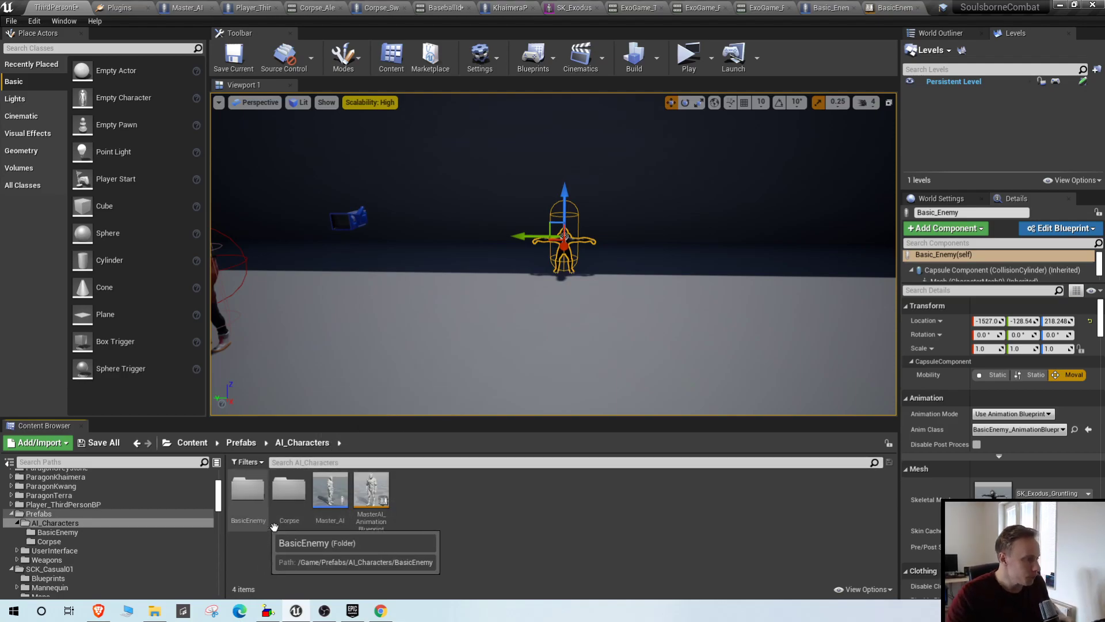
double_click(248, 488)
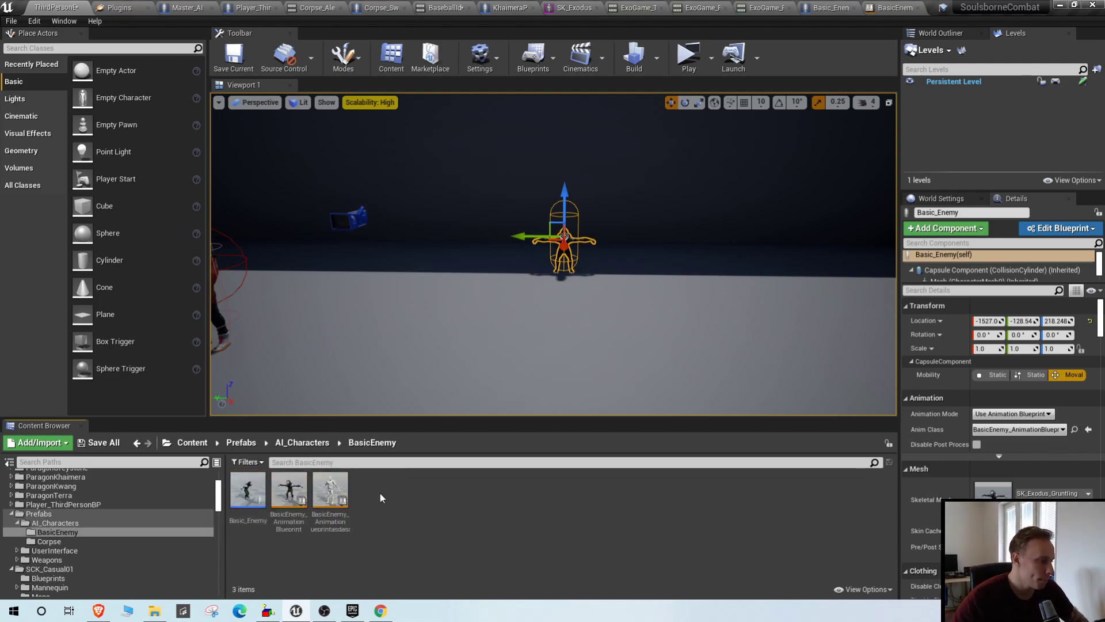
right_drag(570, 172, 771, 196)
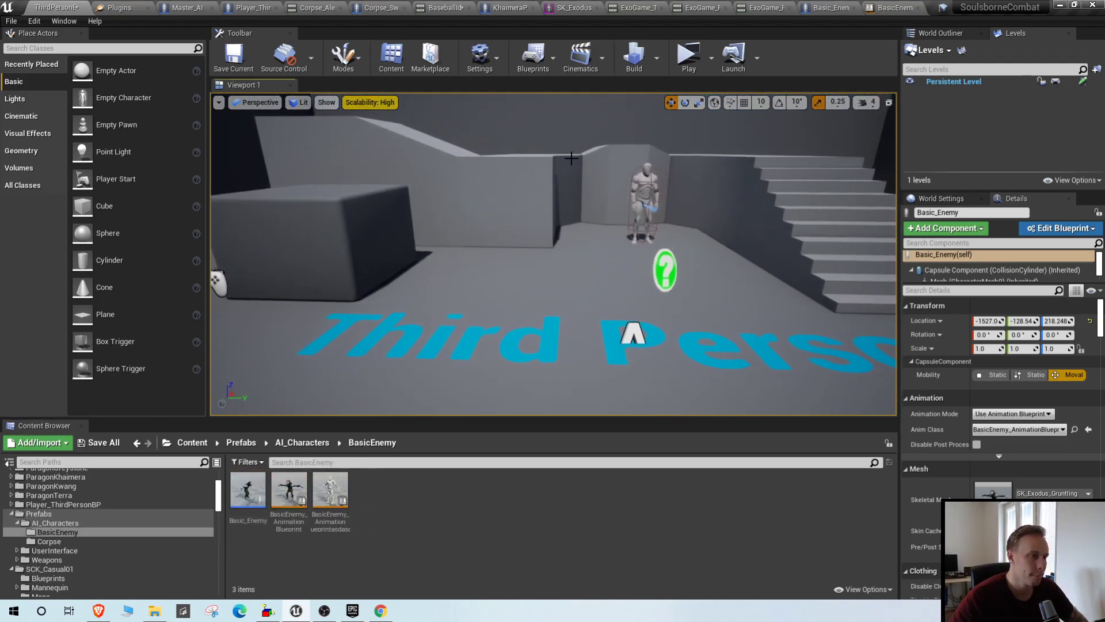
click(331, 489)
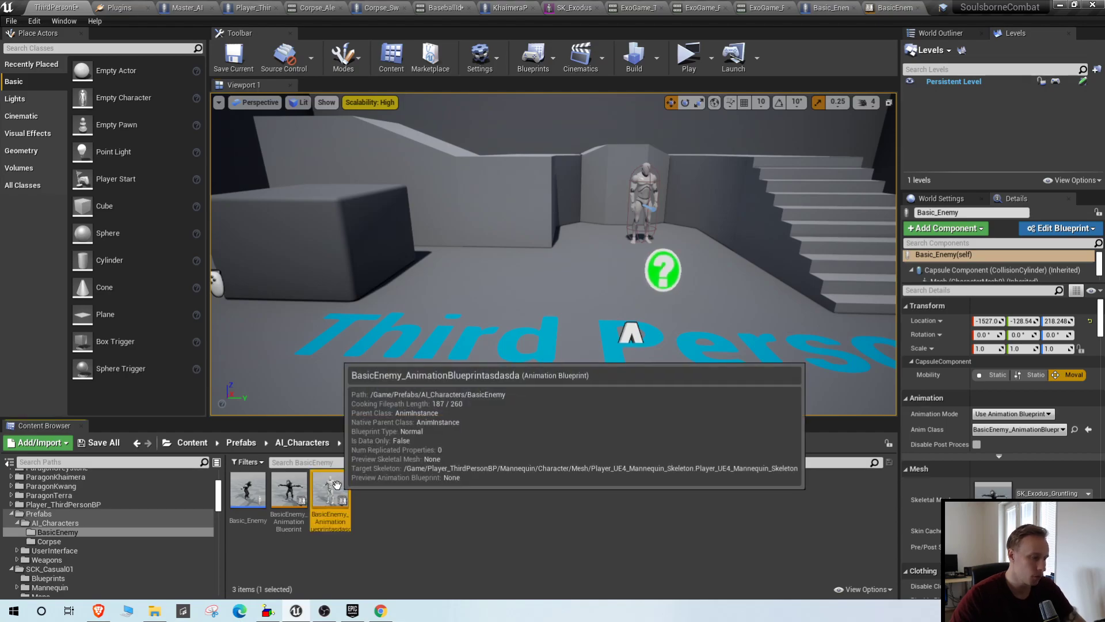
key(Delete)
click(653, 489)
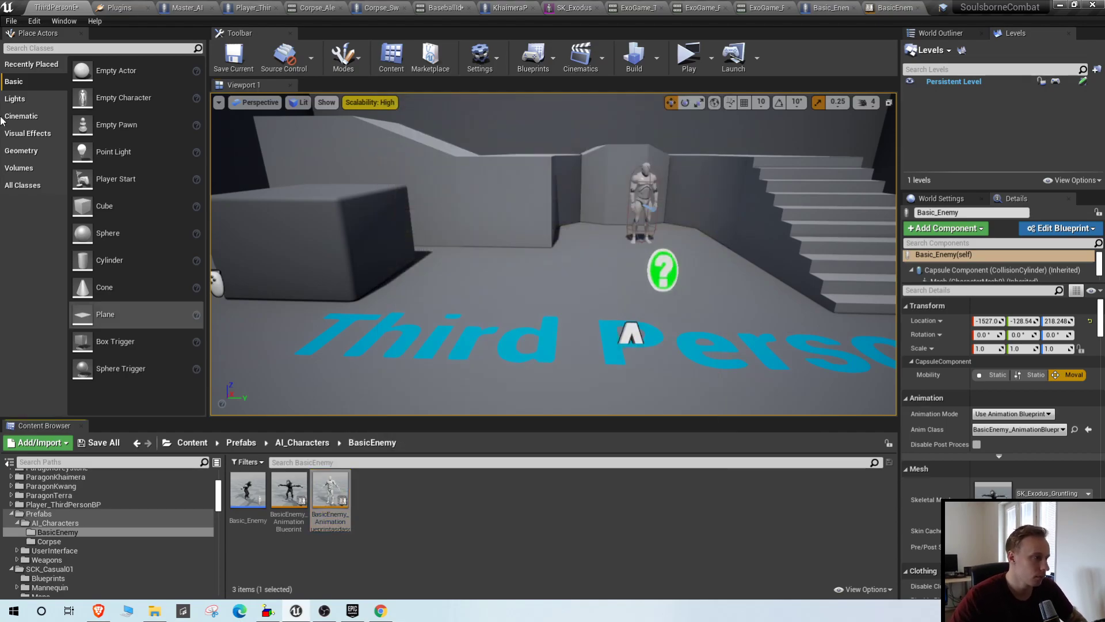
- Save all changes and force delete the leftover BasicEnemy_AnimationBlueprintasdasda asset
click(11, 21)
click(35, 118)
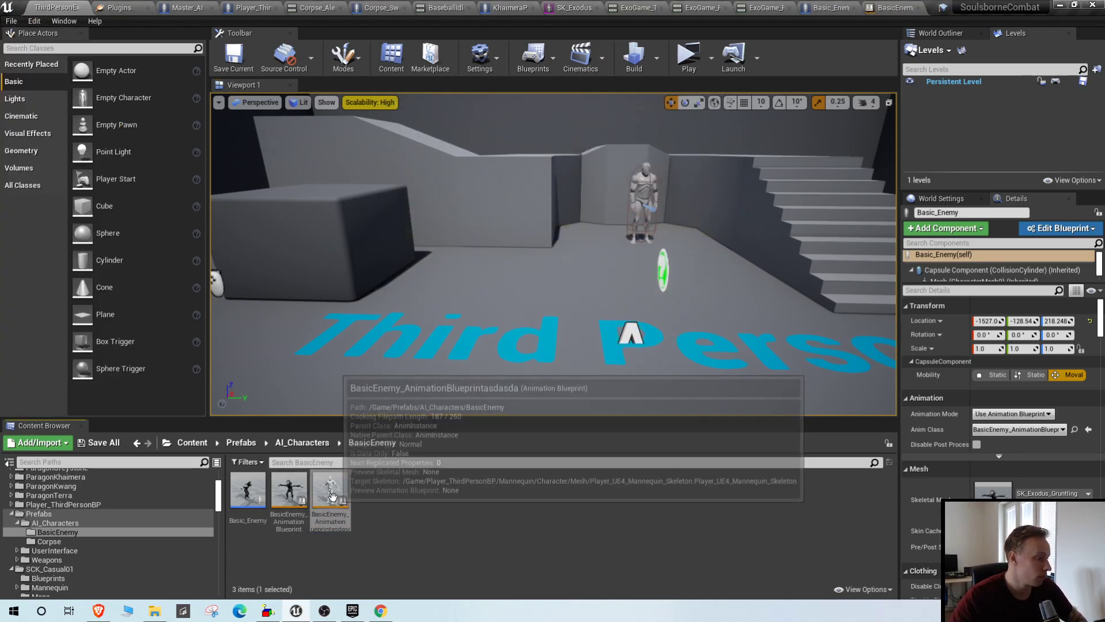
key(Delete)
mouse_move(410, 271)
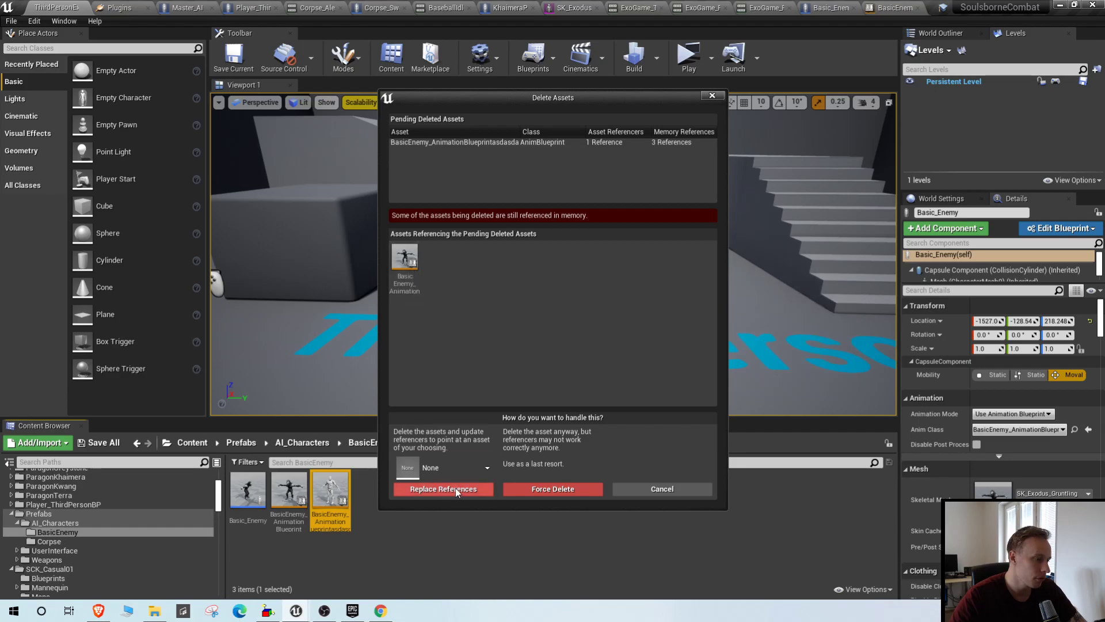
click(541, 491)
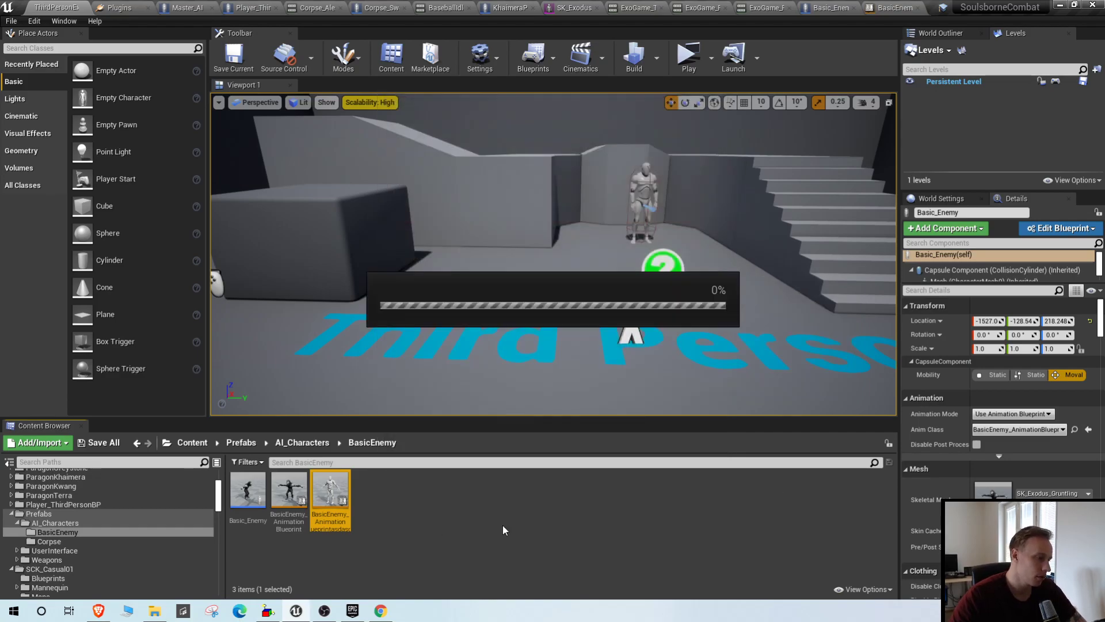
- Reopen BasicEnemy_AnimationBlueprint to view its Idle/Run state, and return to the level
double_click(289, 492)
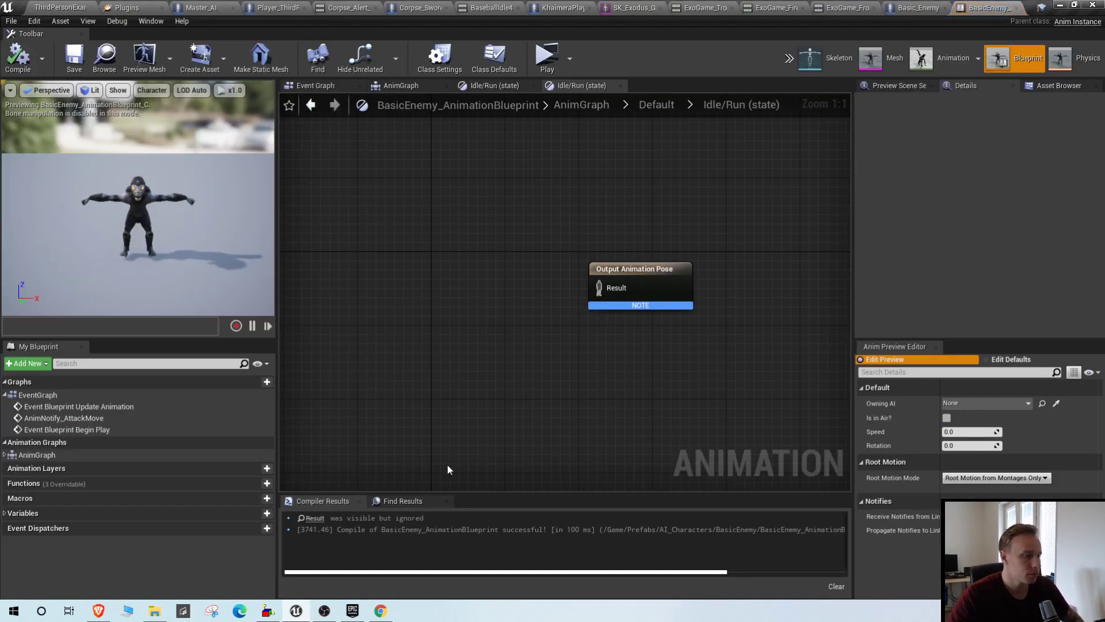
scroll(479, 238, down, 4)
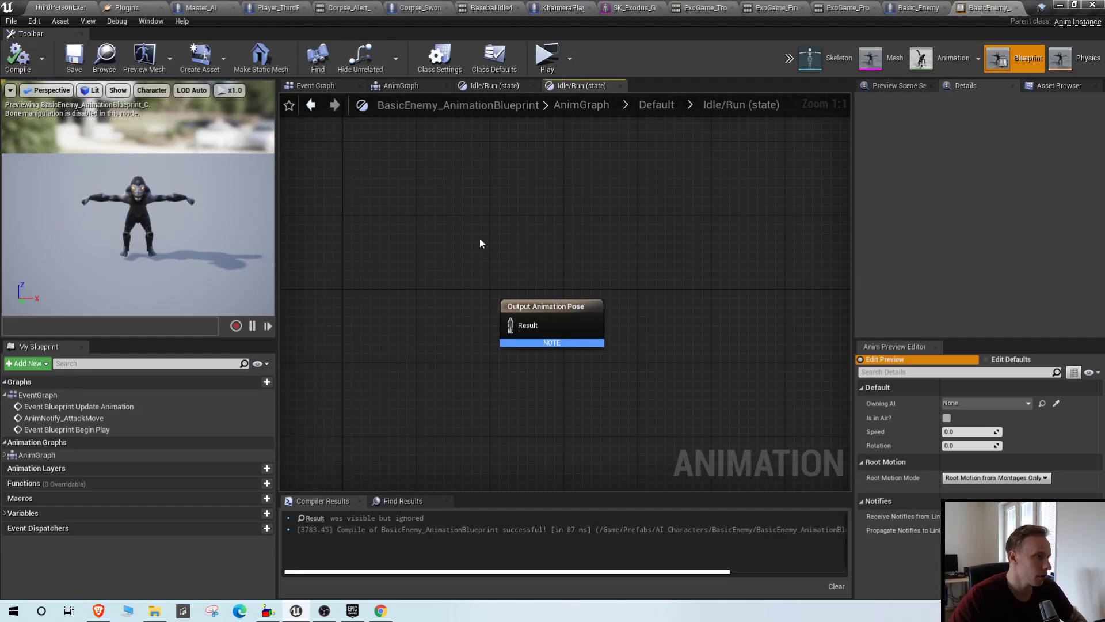
click(57, 7)
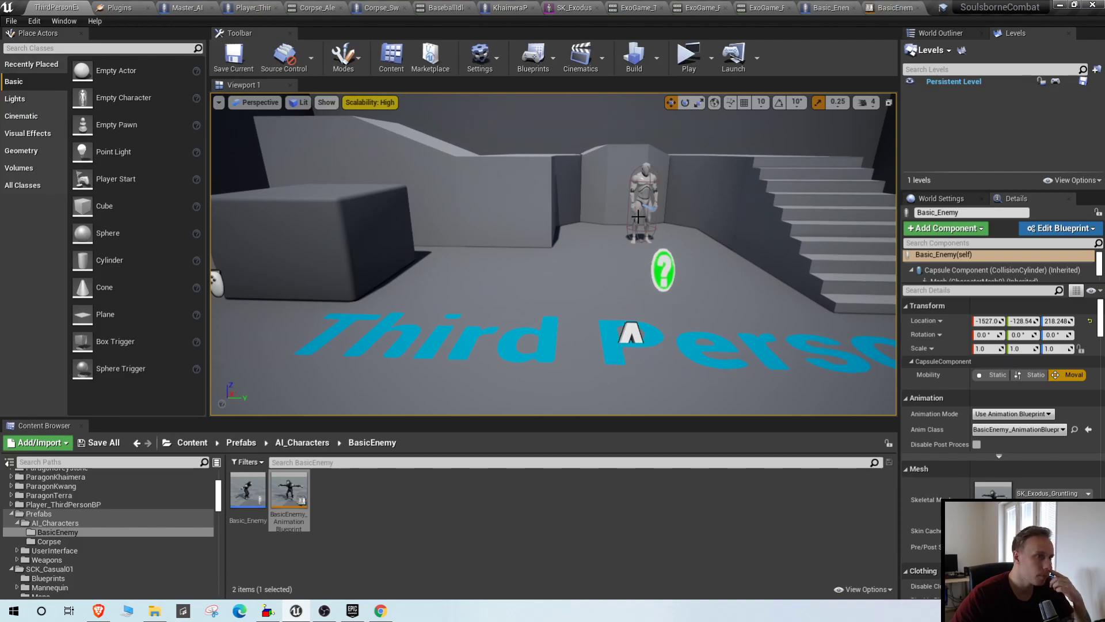
- Select the ThirdPersonCharacter in the level and open its blueprint at the Combat graph
right_drag(494, 262, 403, 231)
mouse_move(568, 249)
right_down()
mouse_move(741, 249)
mouse_move(545, 255)
mouse_move(568, 249)
right_up()
key(s)
key(w)
click(527, 249)
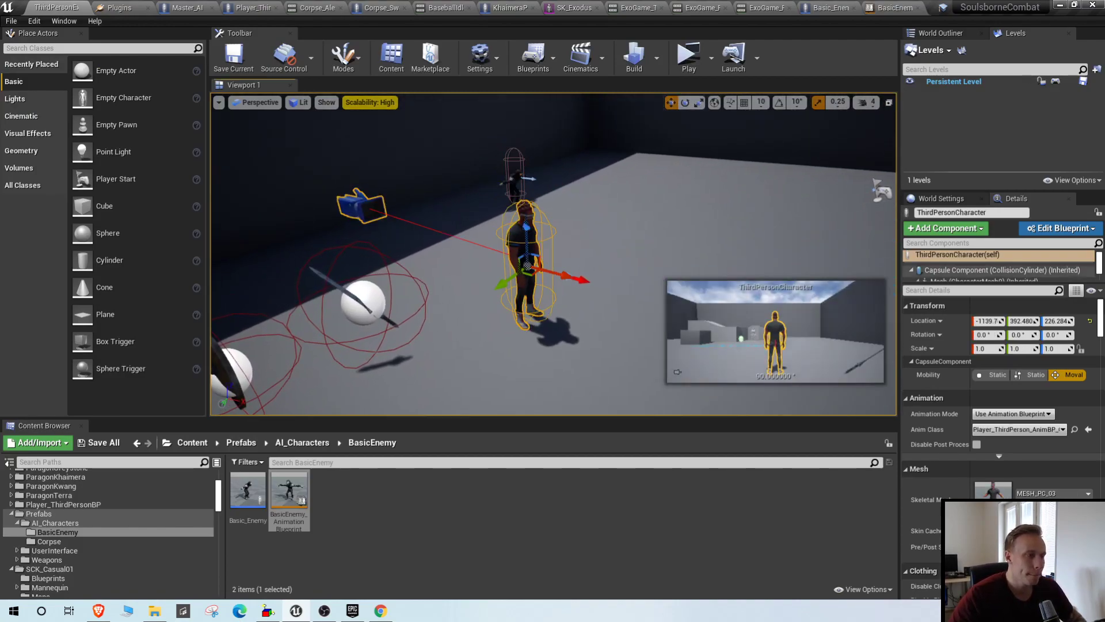
click(1061, 228)
click(1002, 252)
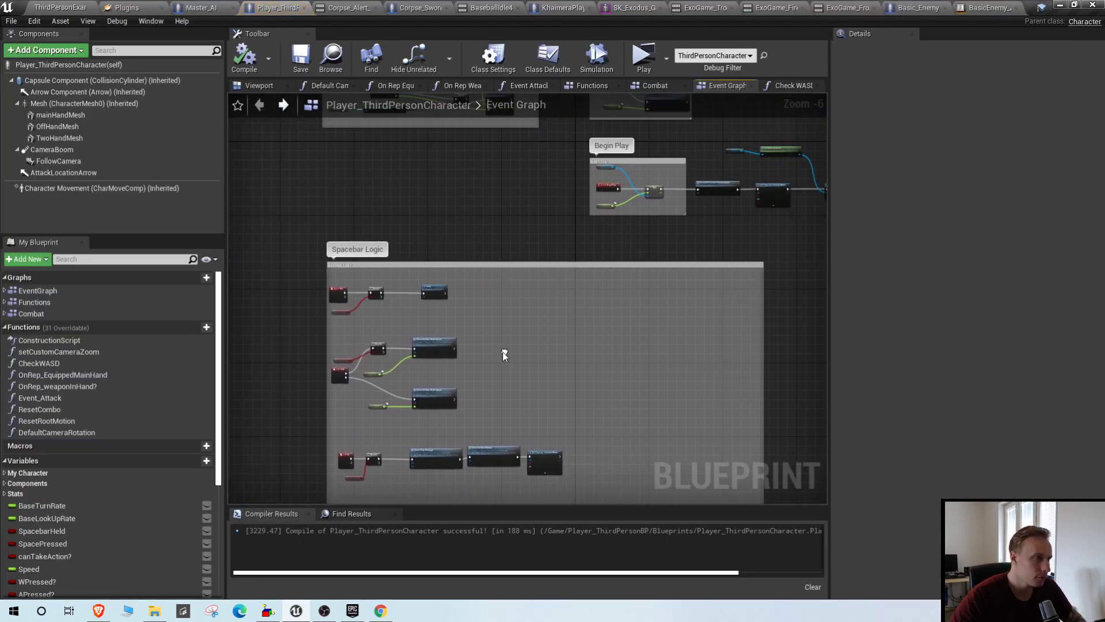
click(660, 89)
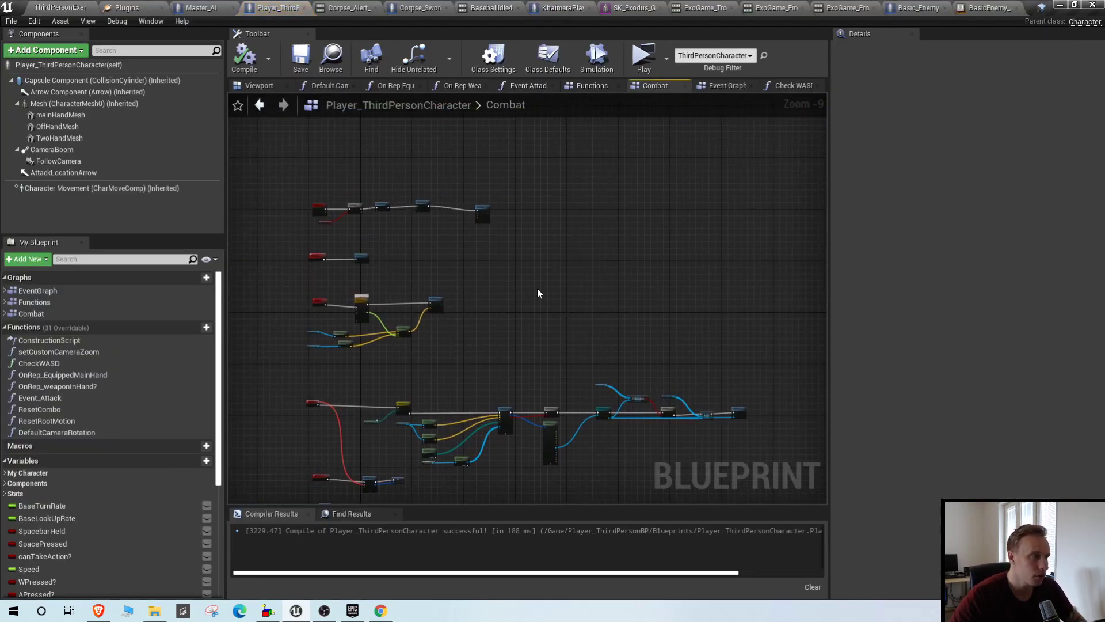
- Find the animation blueprint assigned to the player's Mesh, Player_ThirdPerson_AnimBP, and open its Idle/Run state
scroll(560, 231, down, 3)
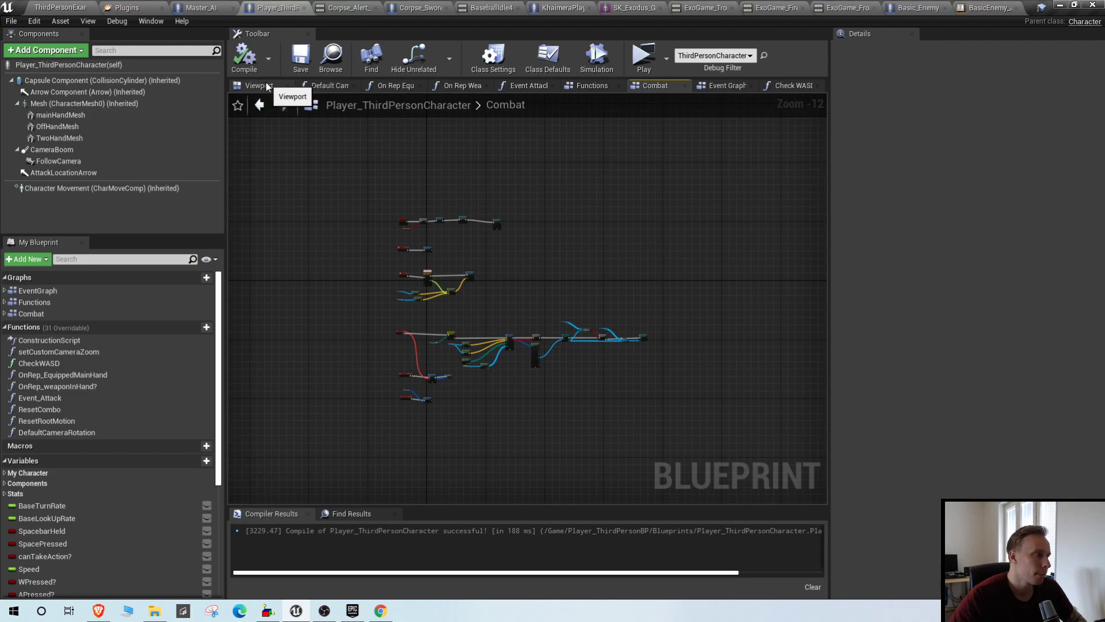
scroll(588, 326, up, 8)
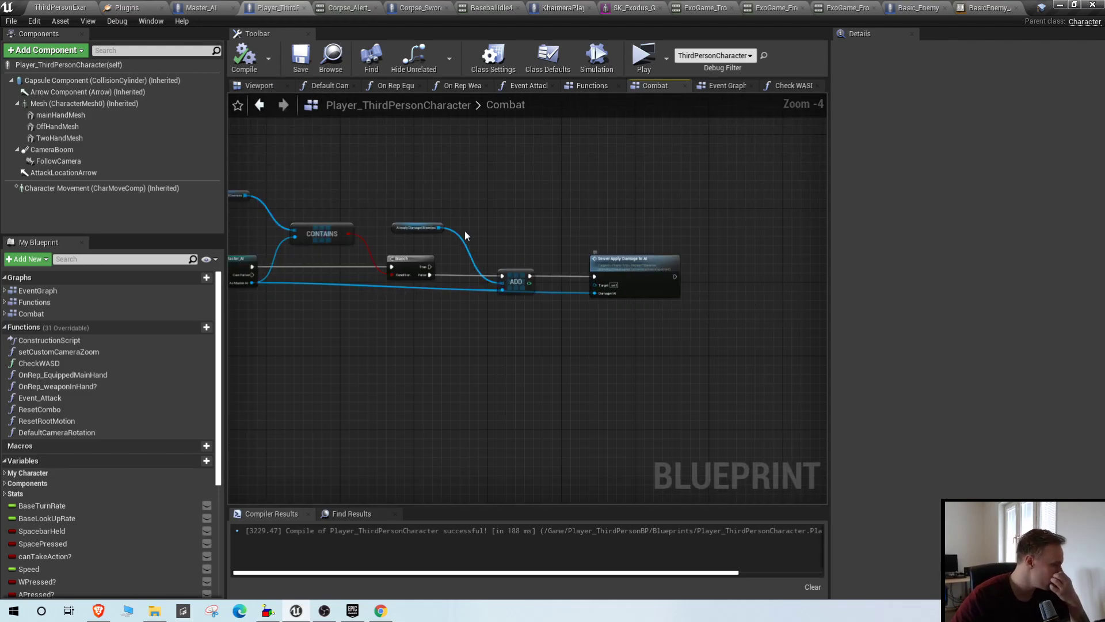
right_drag(475, 239, 641, 255)
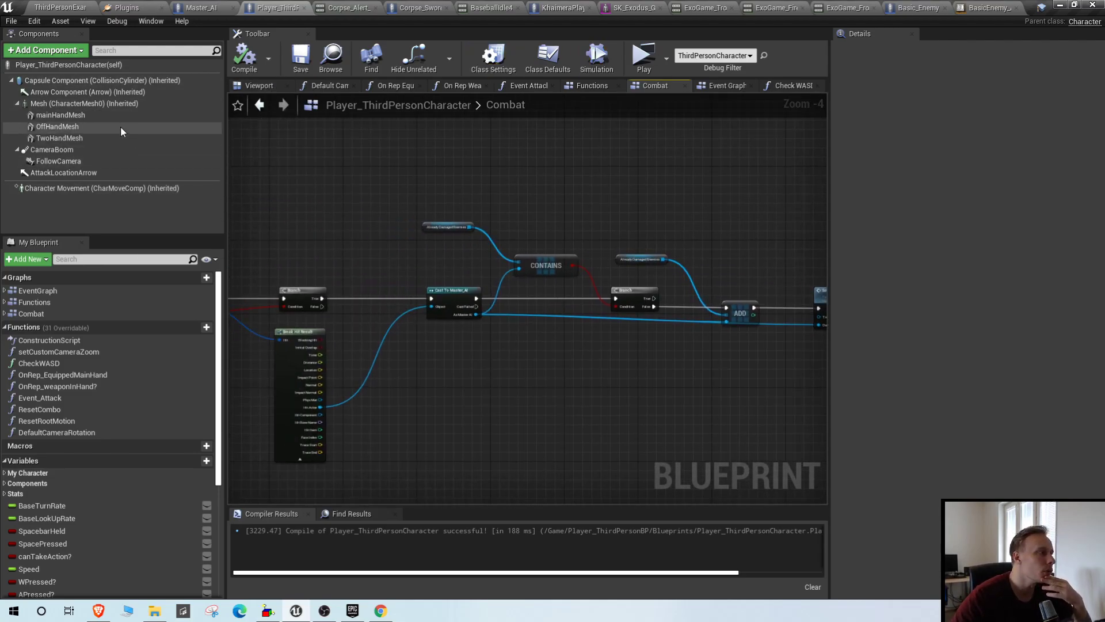
click(115, 105)
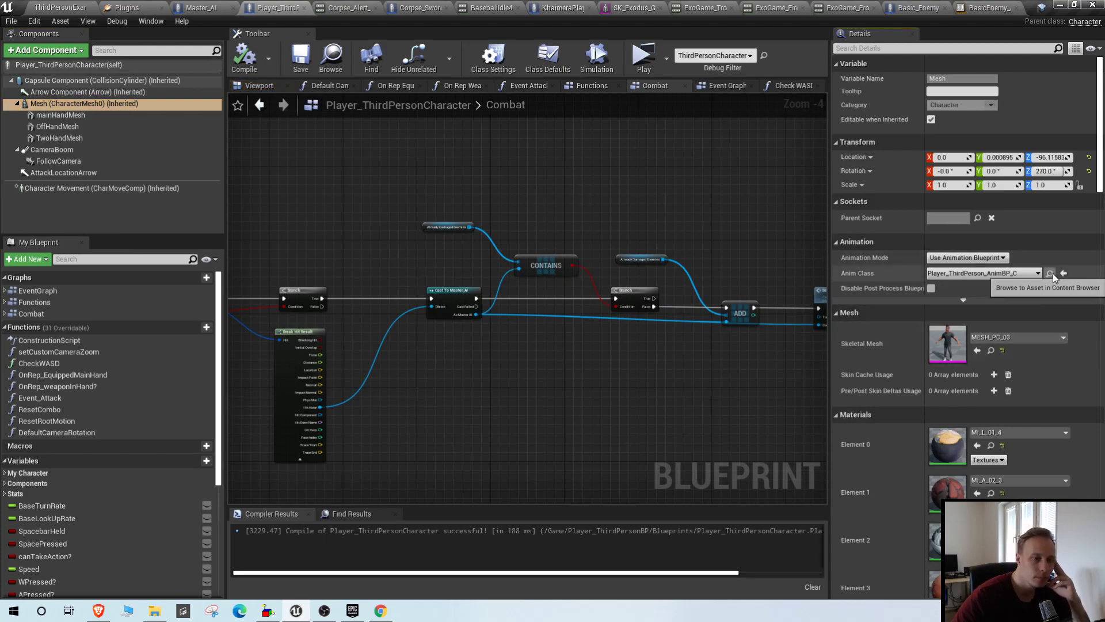
click(1051, 274)
double_click(230, 499)
scroll(582, 259, down, 6)
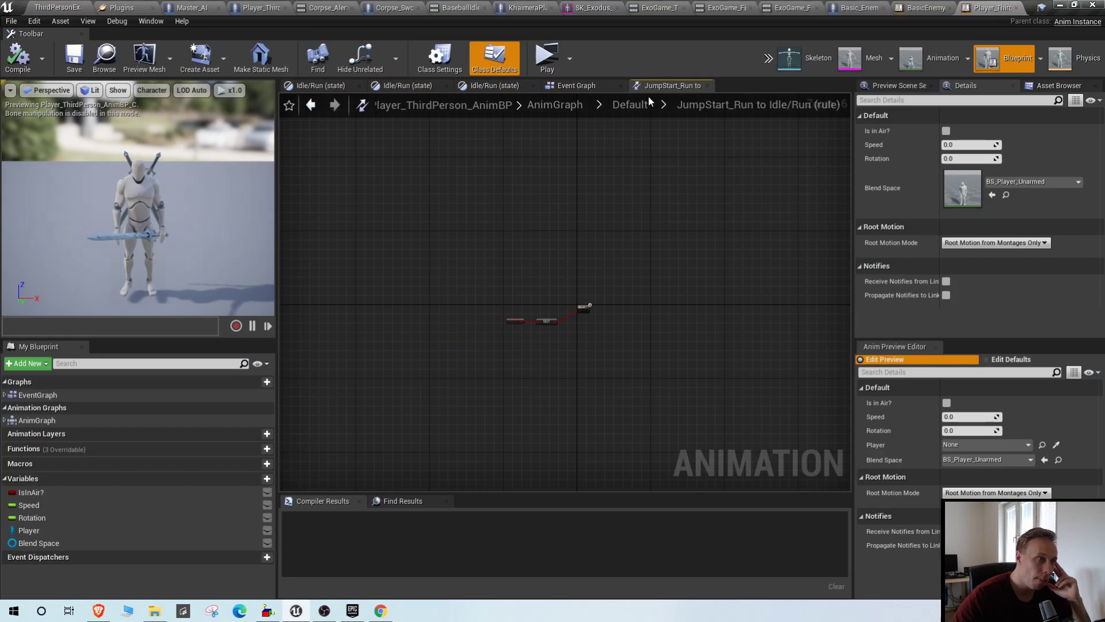
click(636, 105)
double_click(427, 296)
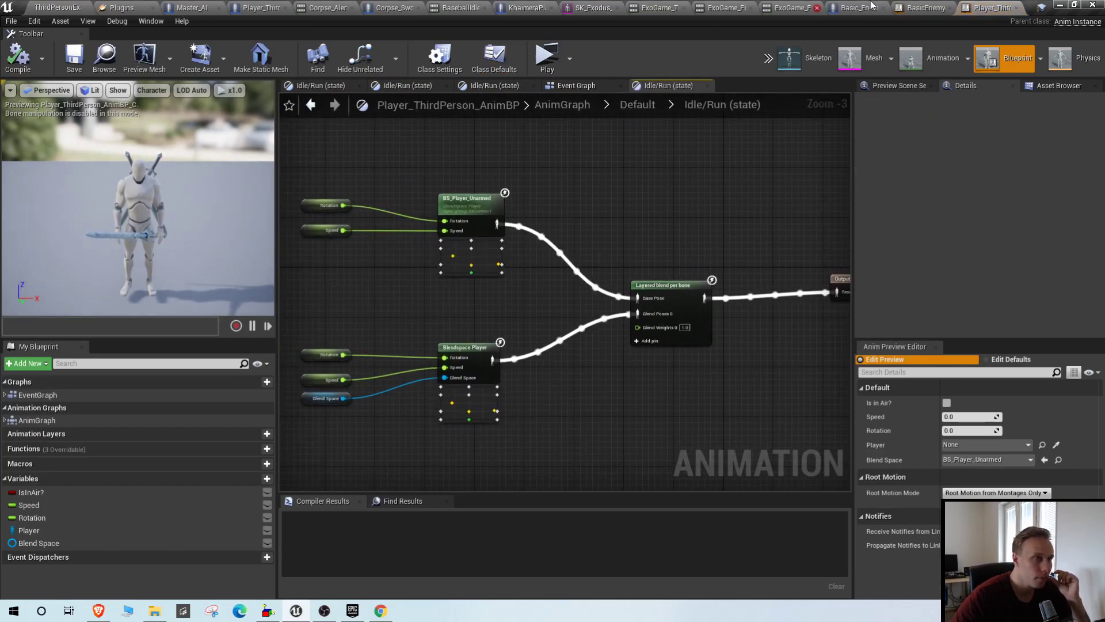
- Close the open player, corpse and sample animation assets, keeping only Master_AI, Basic_Enemy and BasicEnemy_AnimationBlueprint, and show Basic_Enemy
click(1016, 8)
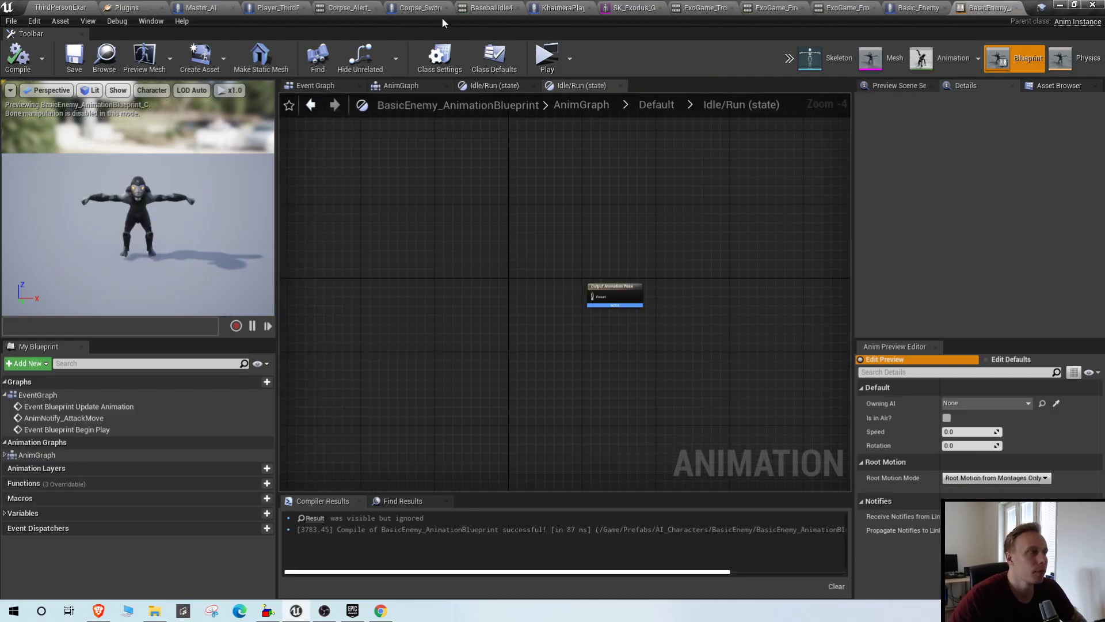
click(376, 8)
click(326, 8)
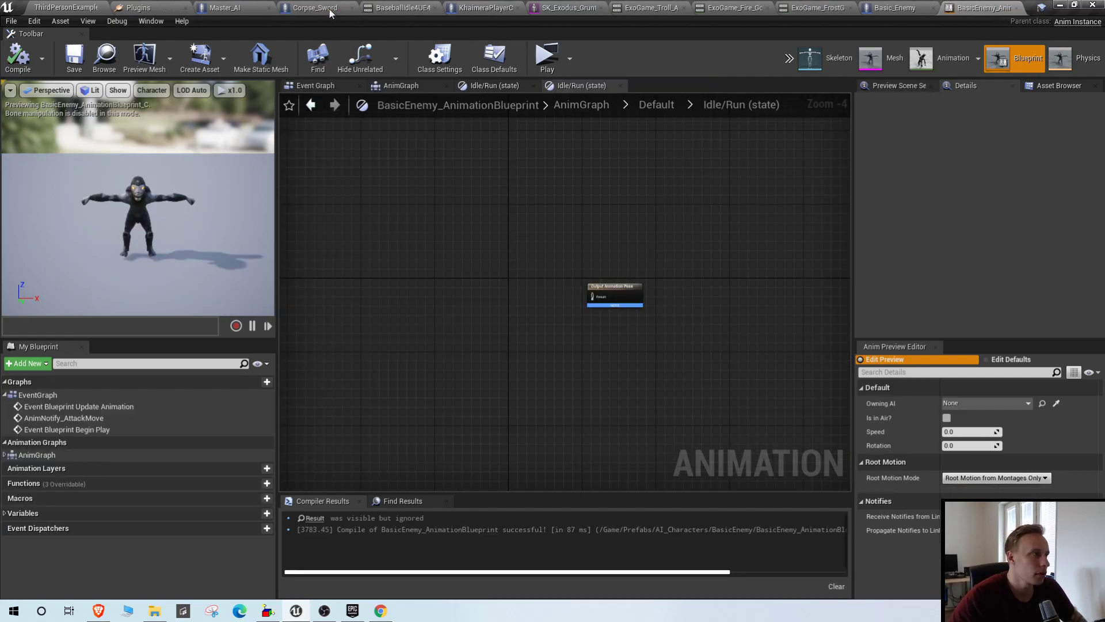
click(353, 8)
click(393, 8)
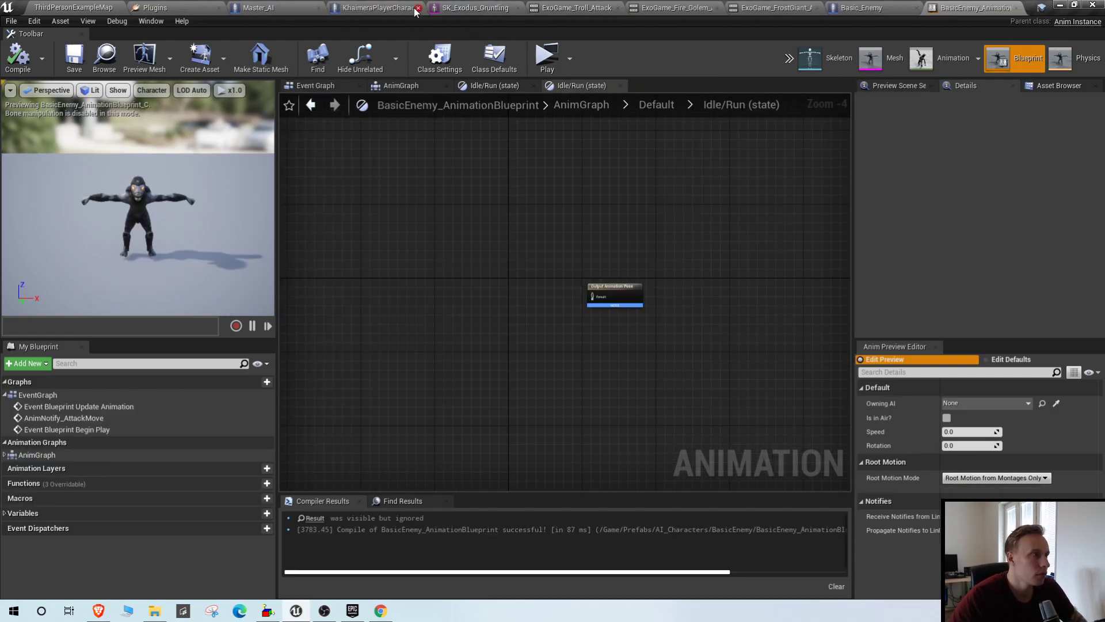
click(417, 9)
click(458, 8)
click(456, 8)
click(455, 8)
click(456, 8)
click(398, 8)
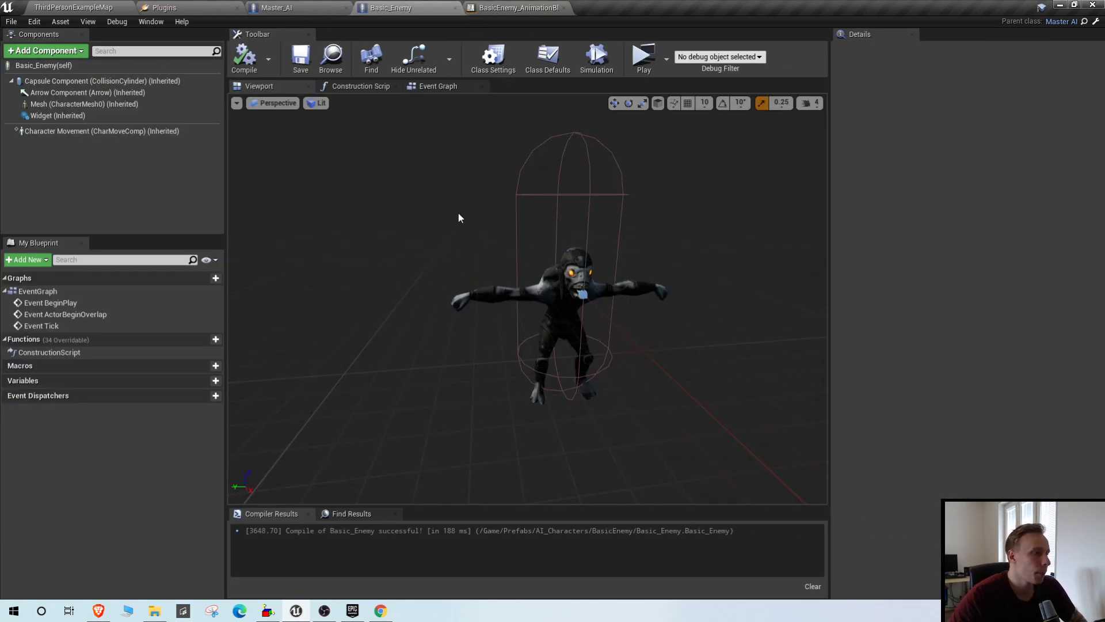
- Locate the animation blueprint used by Master_AI's Mesh and open MasterAI_AnimationBlueprint
click(280, 7)
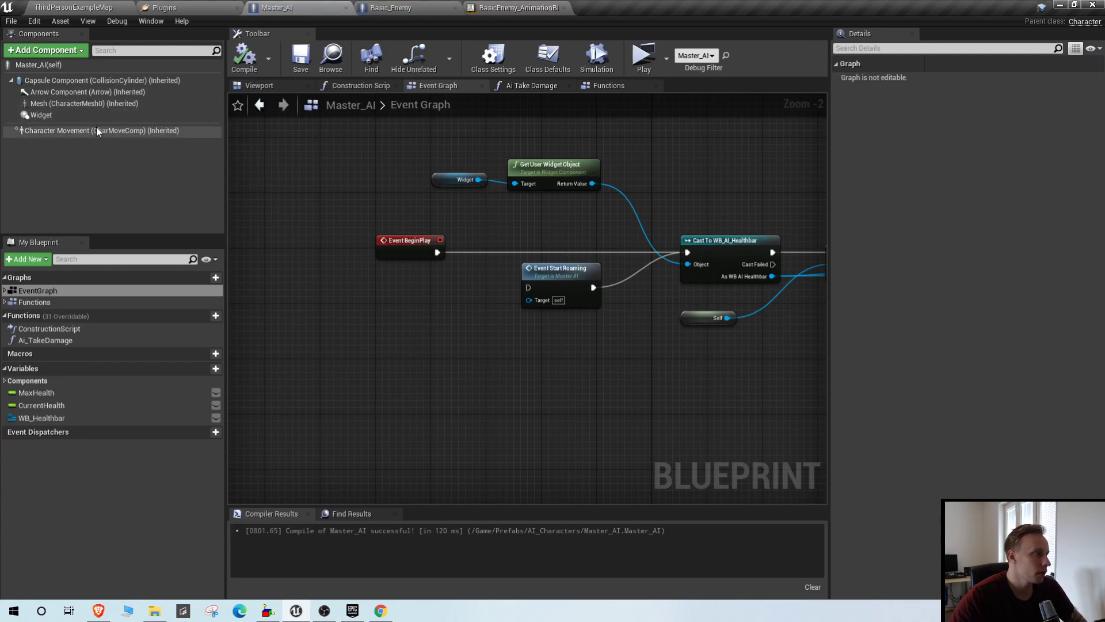
click(86, 130)
click(148, 117)
click(988, 277)
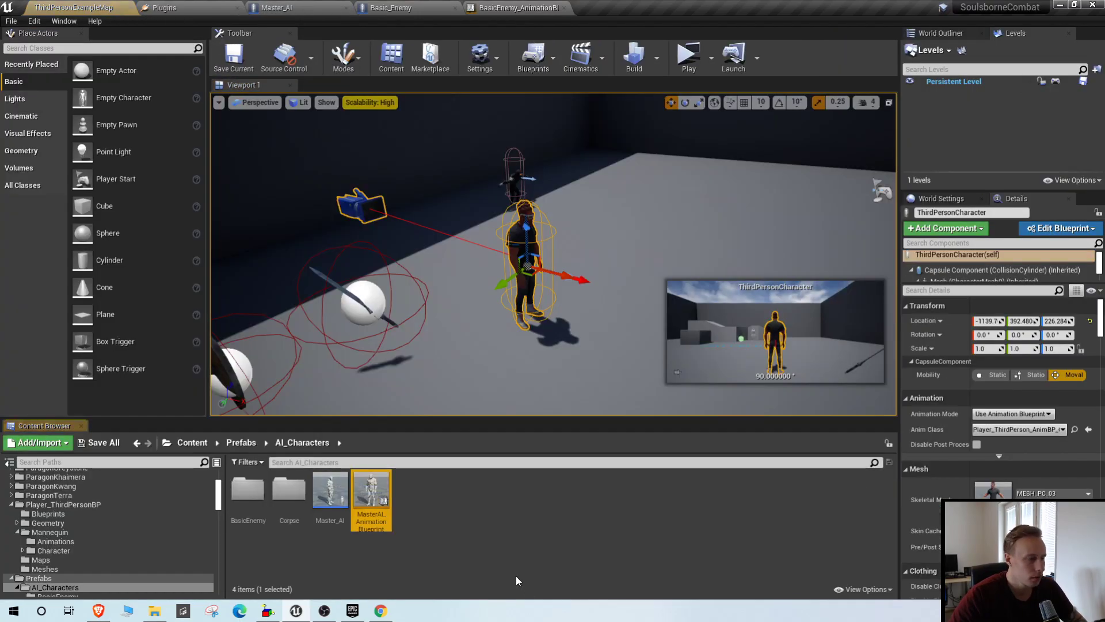
double_click(364, 500)
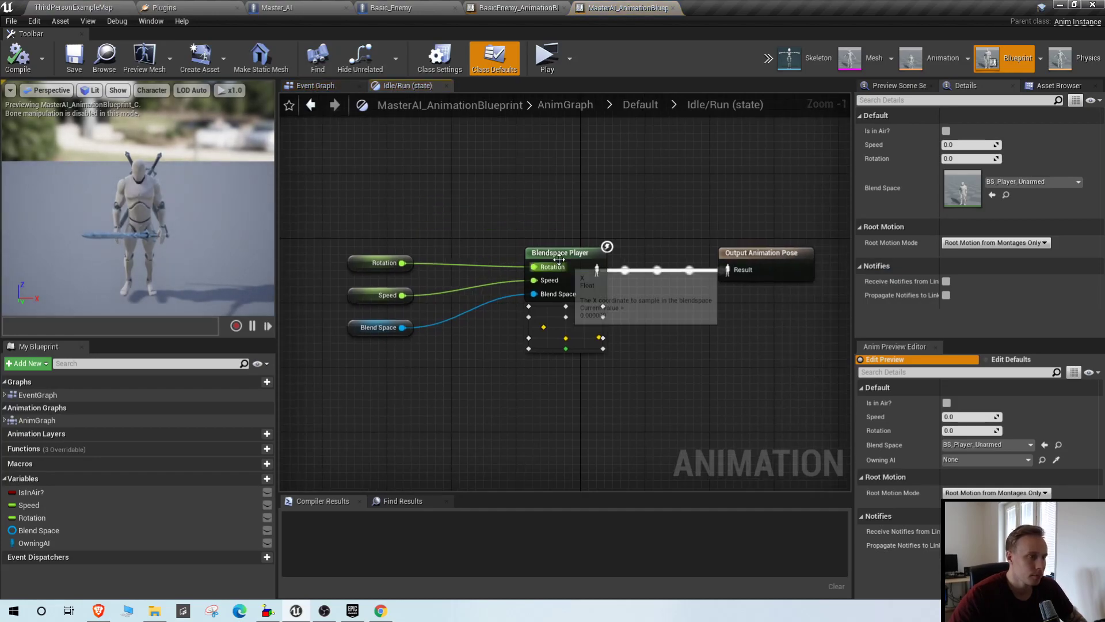
- Locate the BS_Player_Unarmed asset assigned to the Blend Space variable and copy it
click(559, 259)
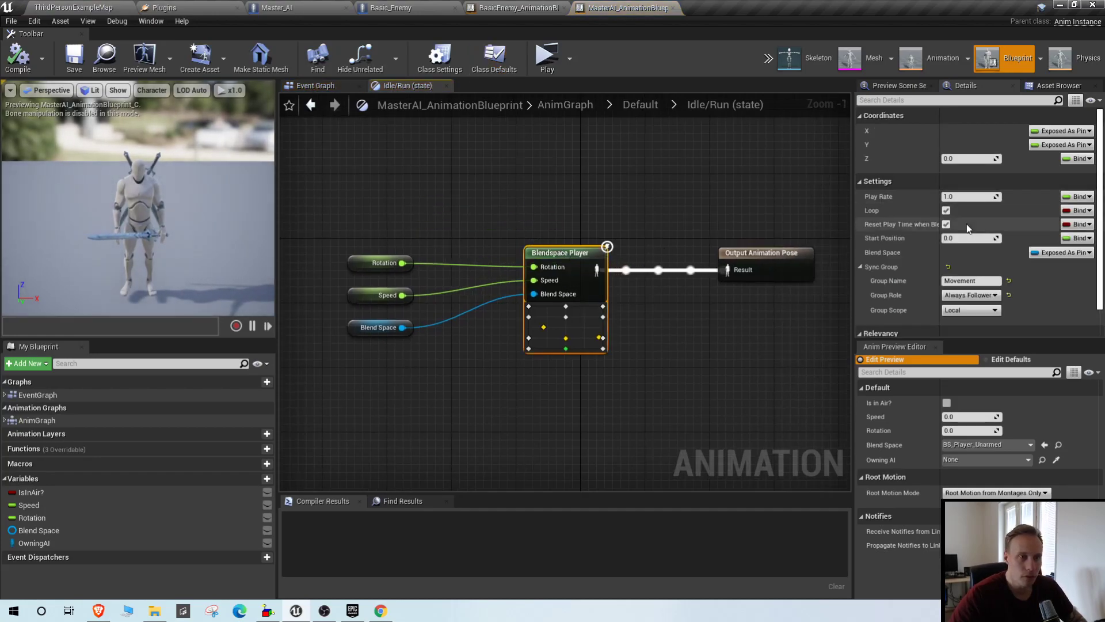
click(363, 327)
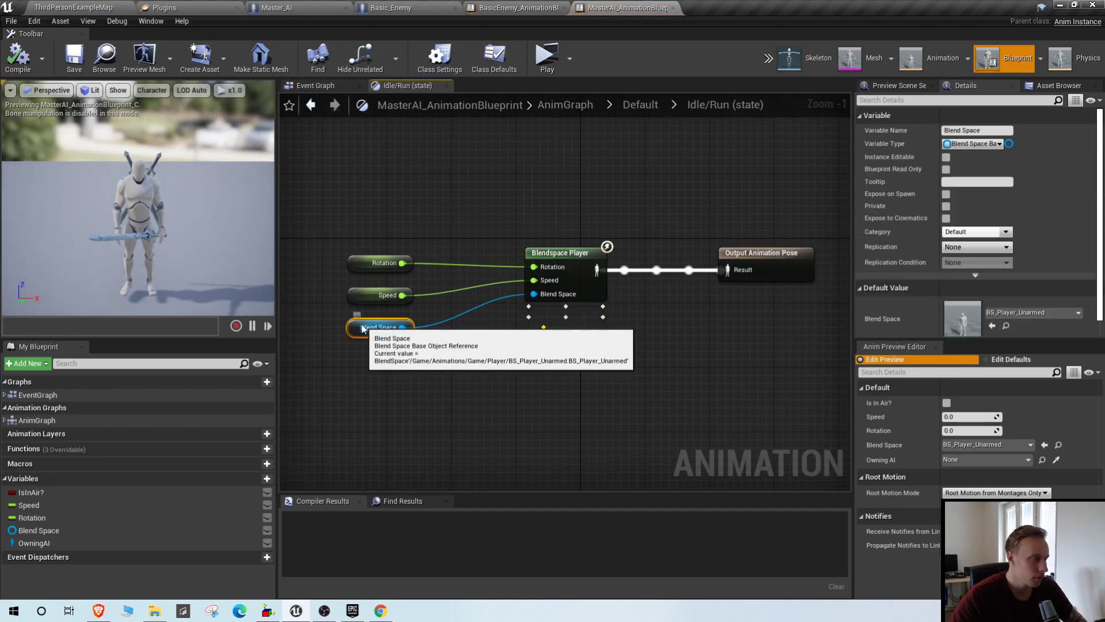
click(1007, 326)
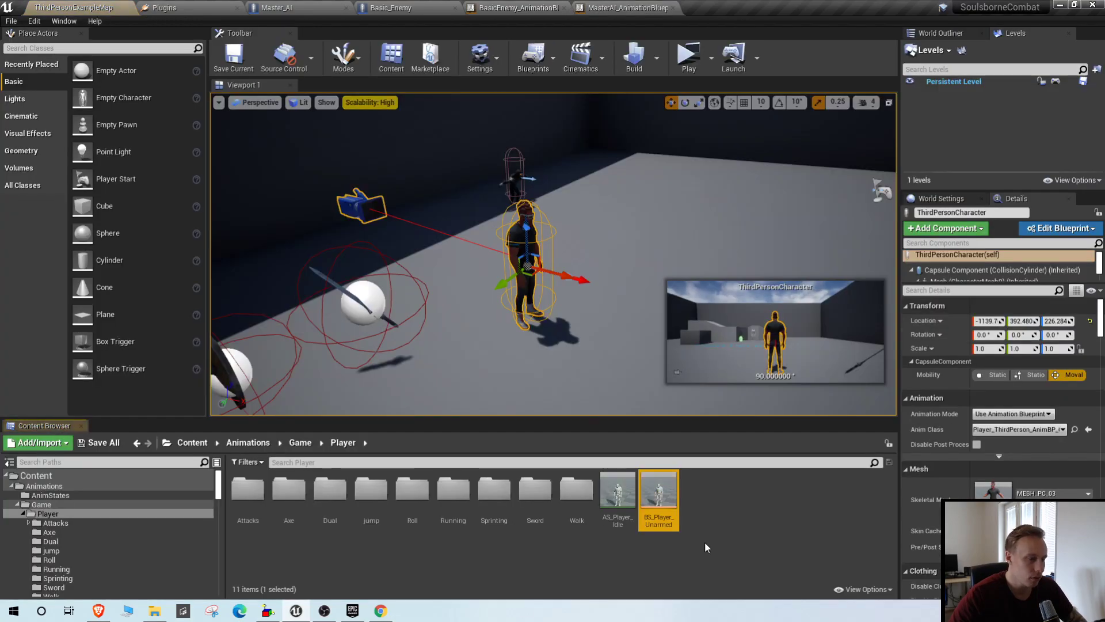
click(668, 491)
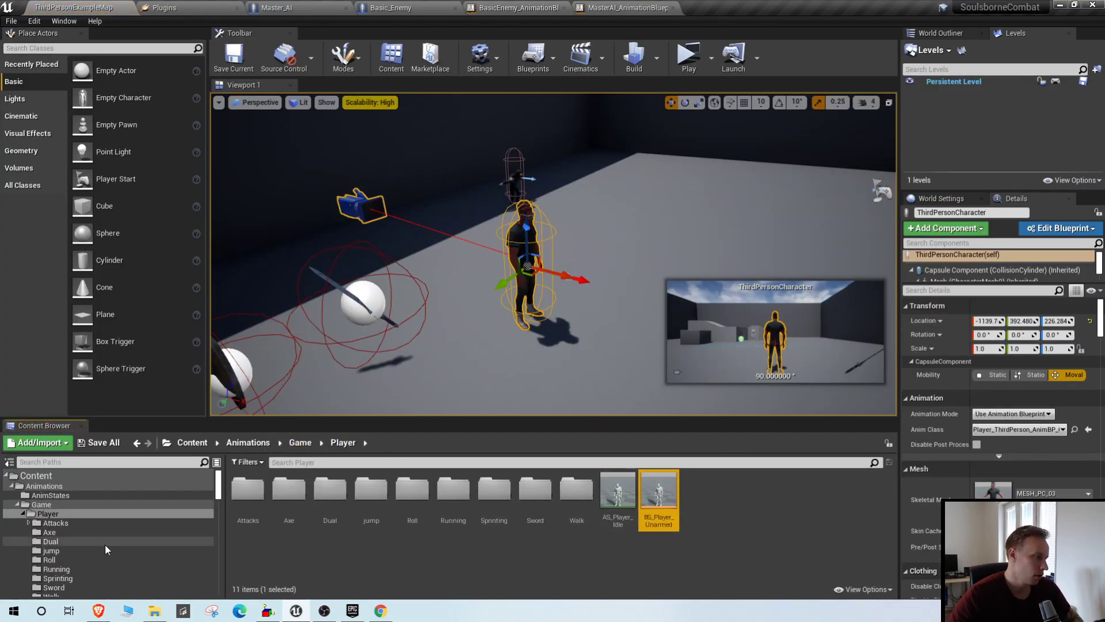
- Paste the copied blend space into the Prefabs/AI_Characters/BasicEnemy folder
click(300, 443)
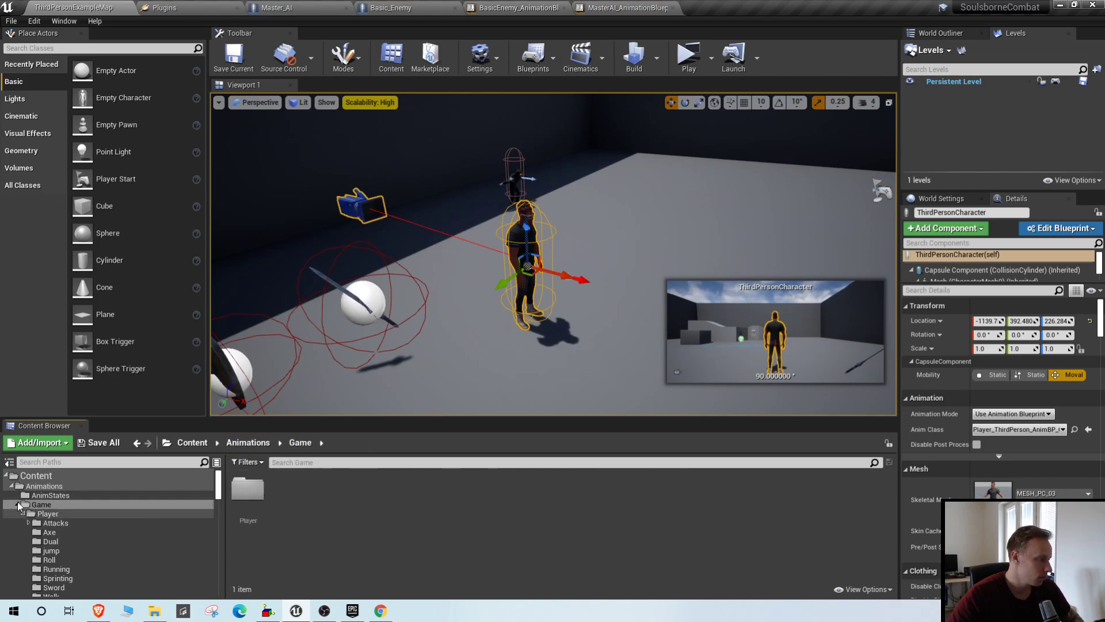
click(23, 487)
scroll(50, 541, down, 5)
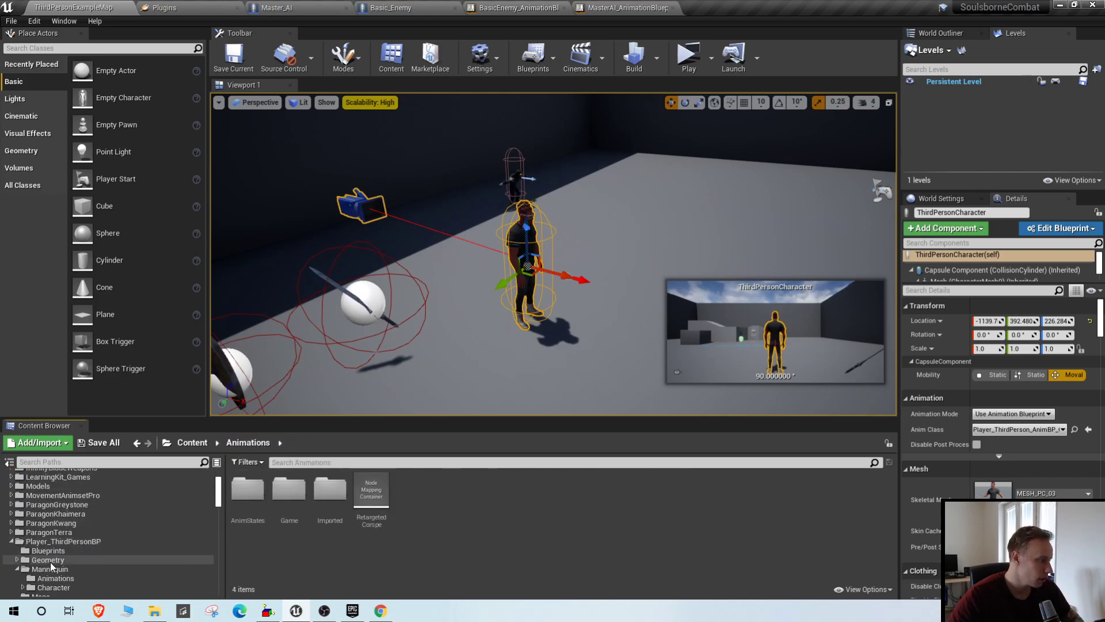
click(23, 541)
click(57, 551)
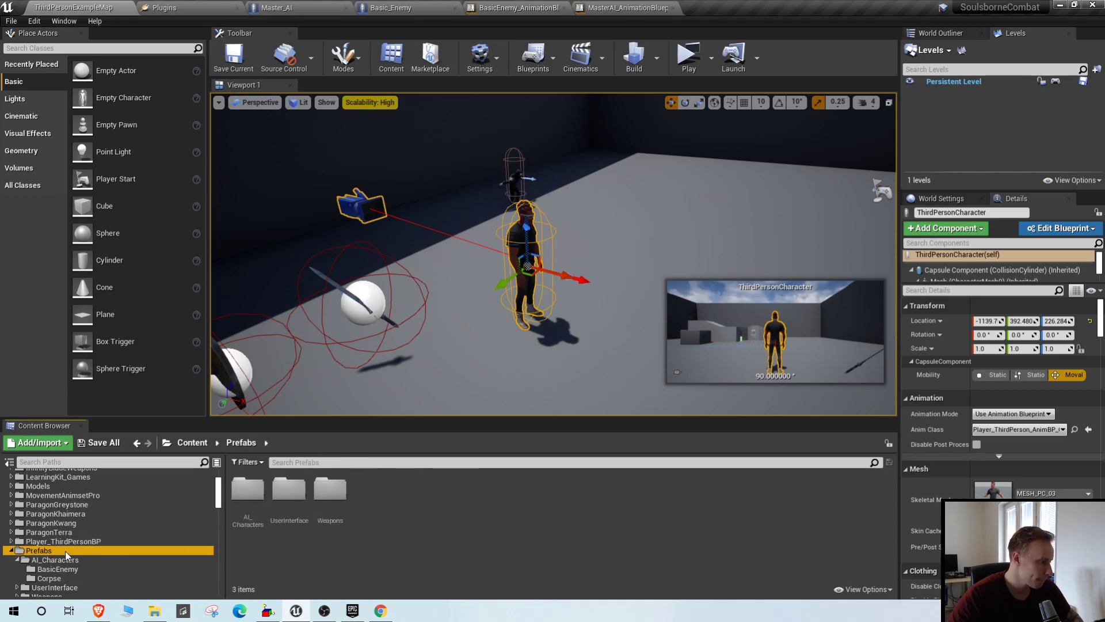
double_click(247, 492)
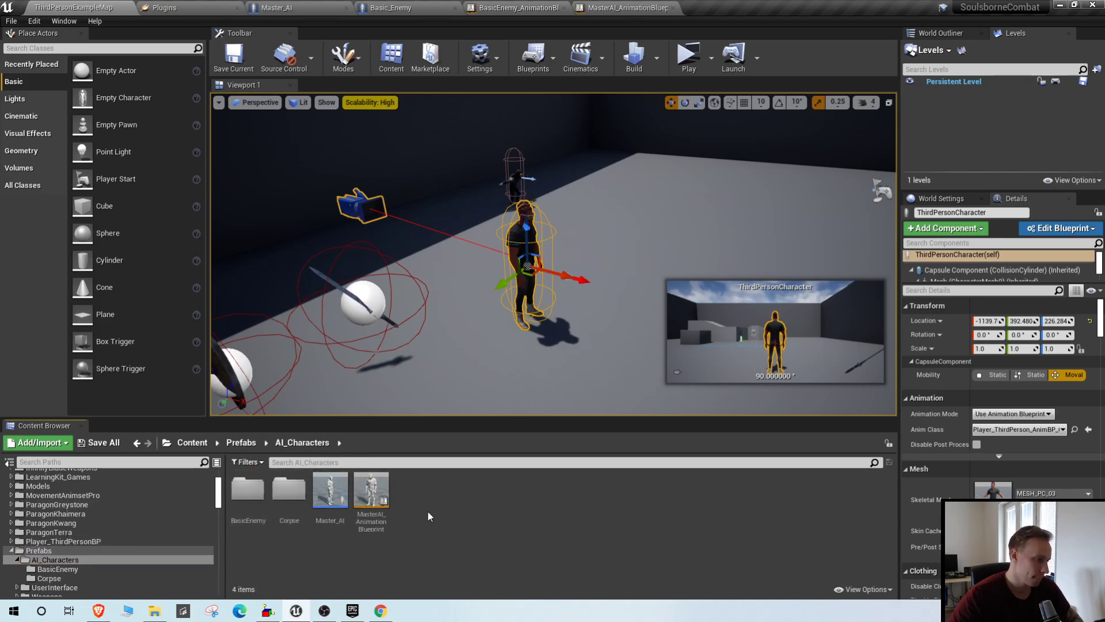
double_click(248, 490)
key(ctrl+v)
- Rename the pasted blend space as BS_BasicEnemy
click(335, 492)
key(F2)
key(End)
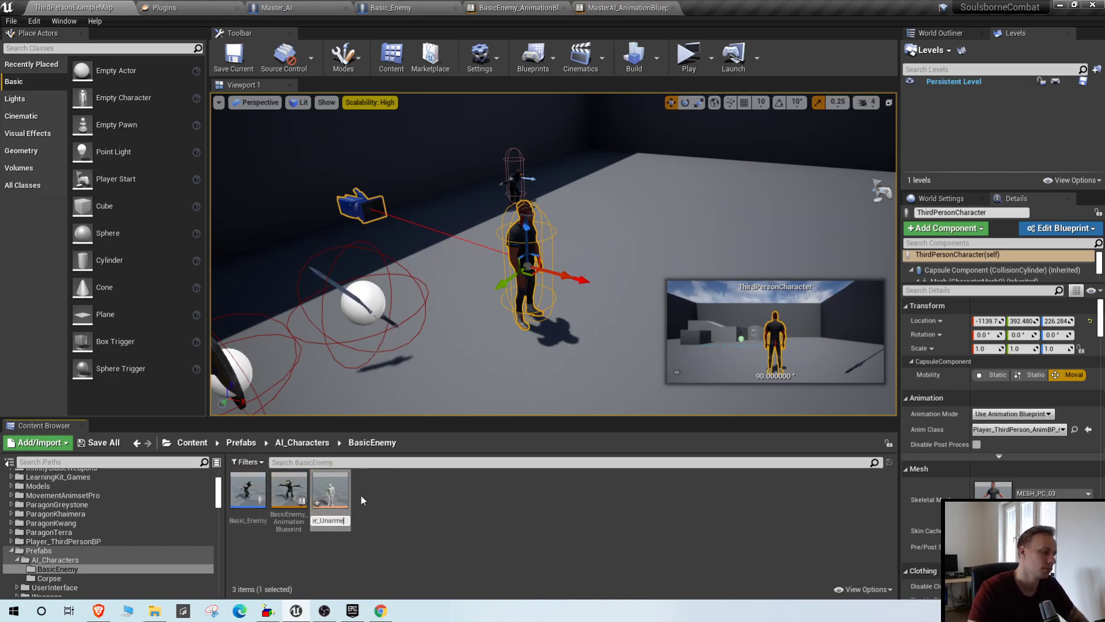
key(ctrl+a)
key(BackSpace)
text(Basic)
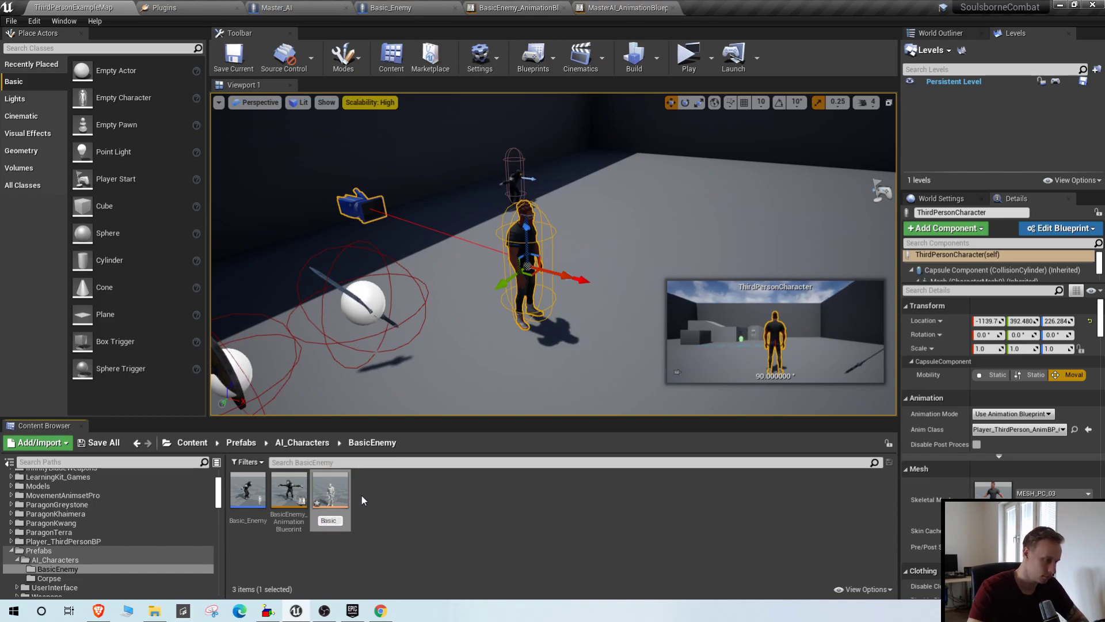
key(BackSpace)
key(BackSpace)
key(BackSpace)
key(BackSpace)
key(BackSpace)
text(BS_BAsicEnemy)
key(Left)
key(Left)
key(Left)
key(Left)
key(Left)
key(Left)
key(Left)
key(BackSpace)
text(a)
key(Return)
- Open BS_BasicEnemy to preview its blend samples, and return to the level
double_click(337, 495)
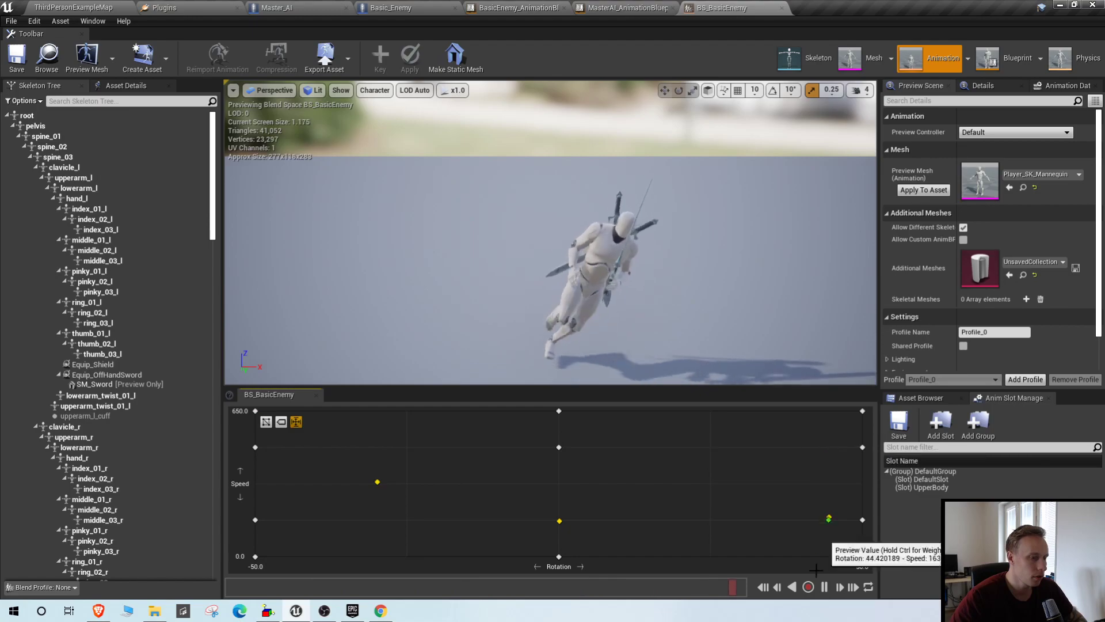
click(102, 9)
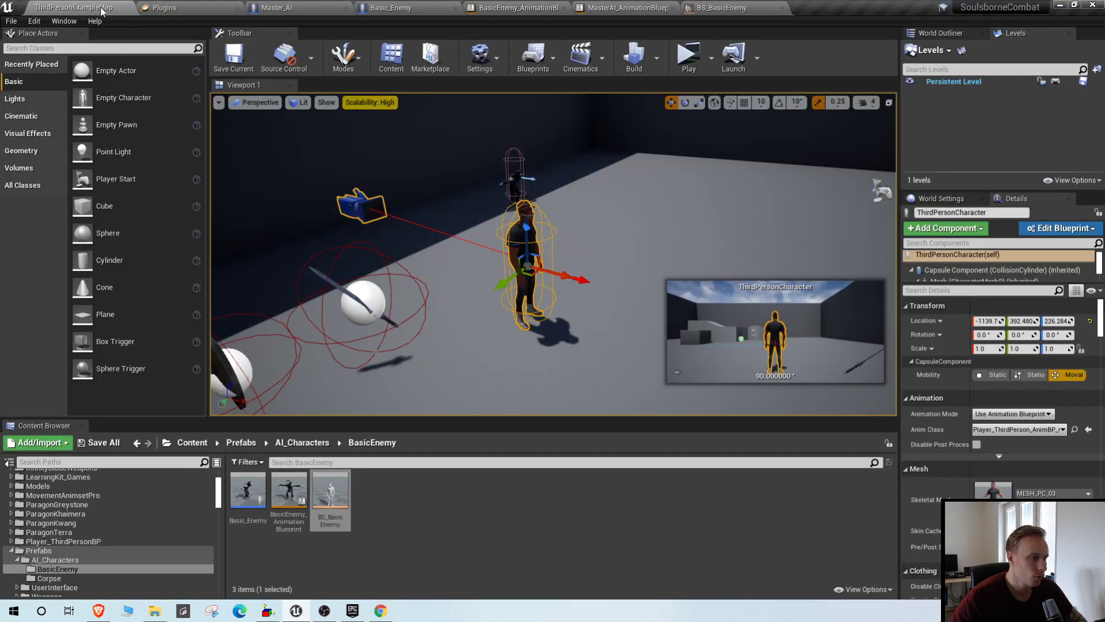
click(511, 520)
right_drag(519, 277, 476, 282)
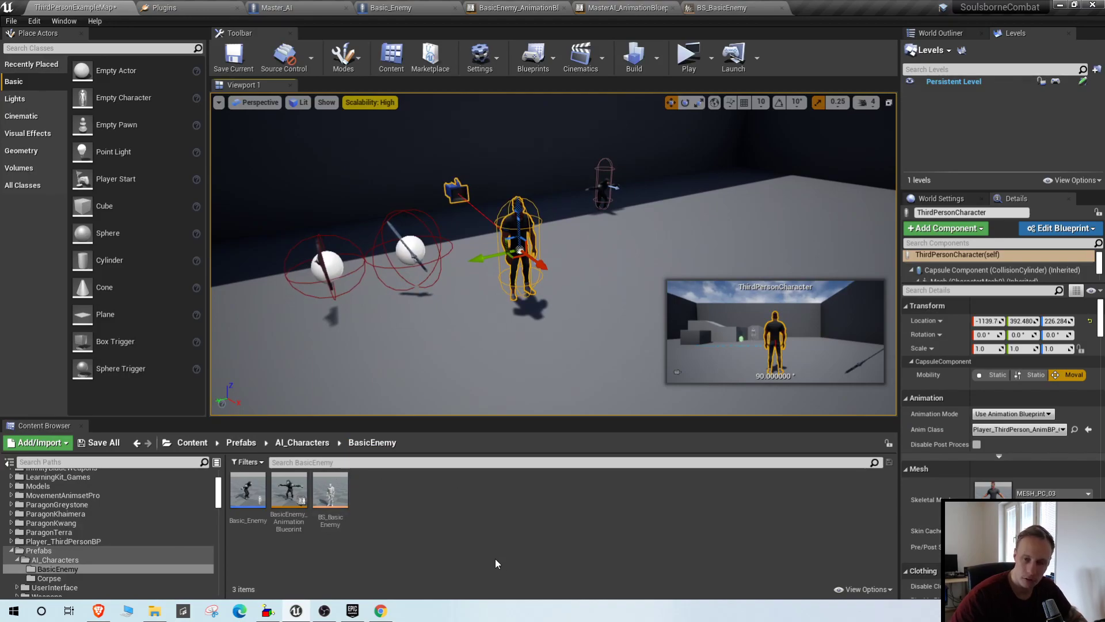
- Reopen BS_BasicEnemy, remove the samples along the -50 and 50 rotation edges, and save the blend space
mouse_move(342, 499)
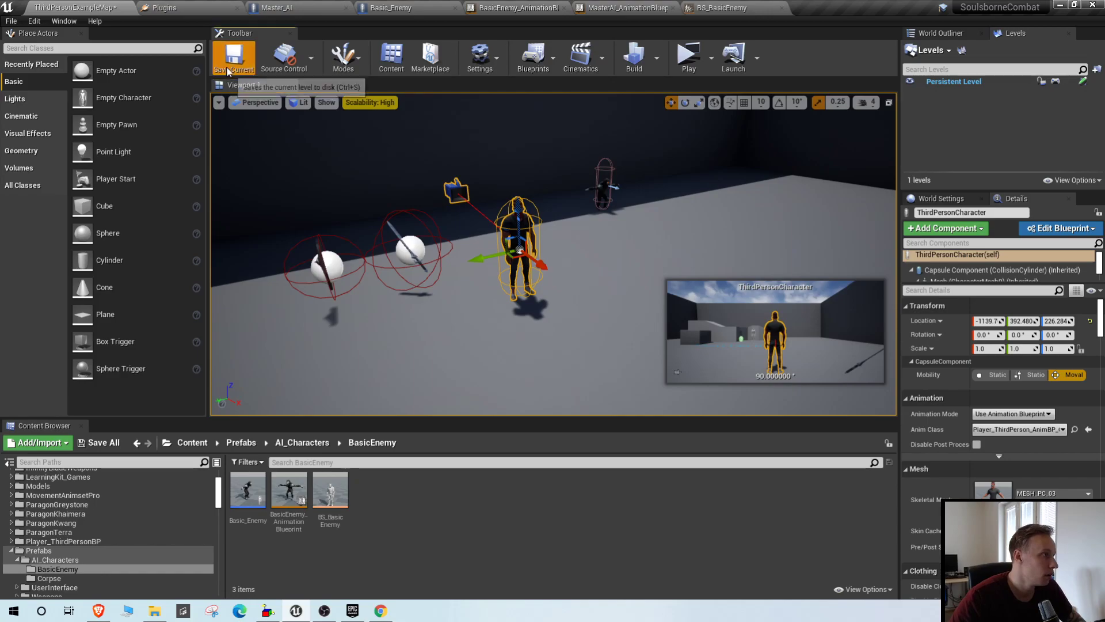
double_click(331, 489)
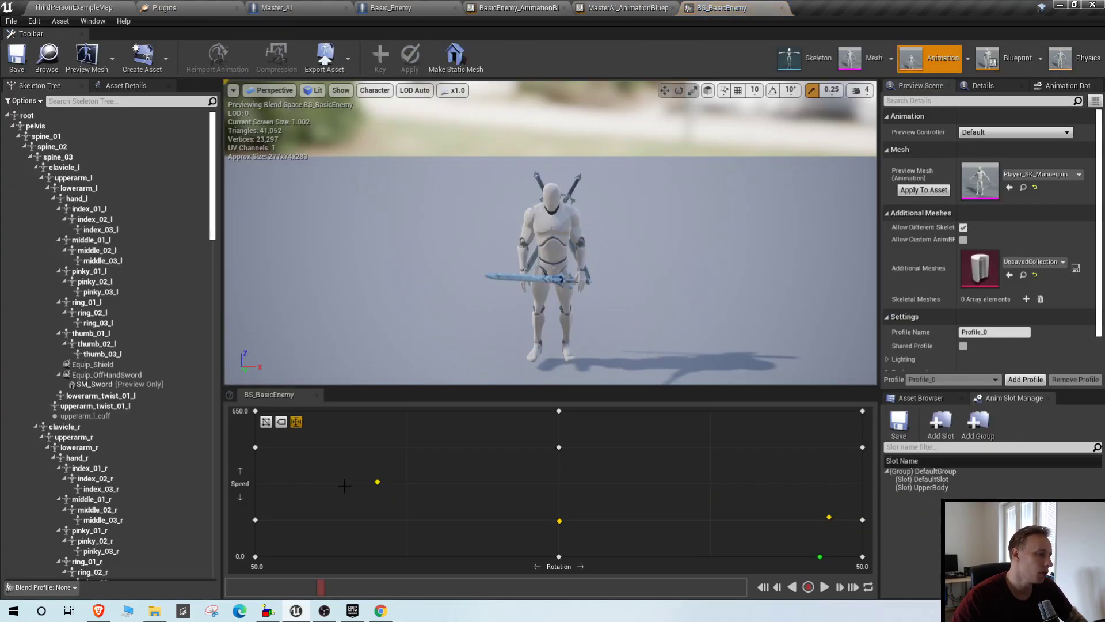
drag(255, 413, 254, 556)
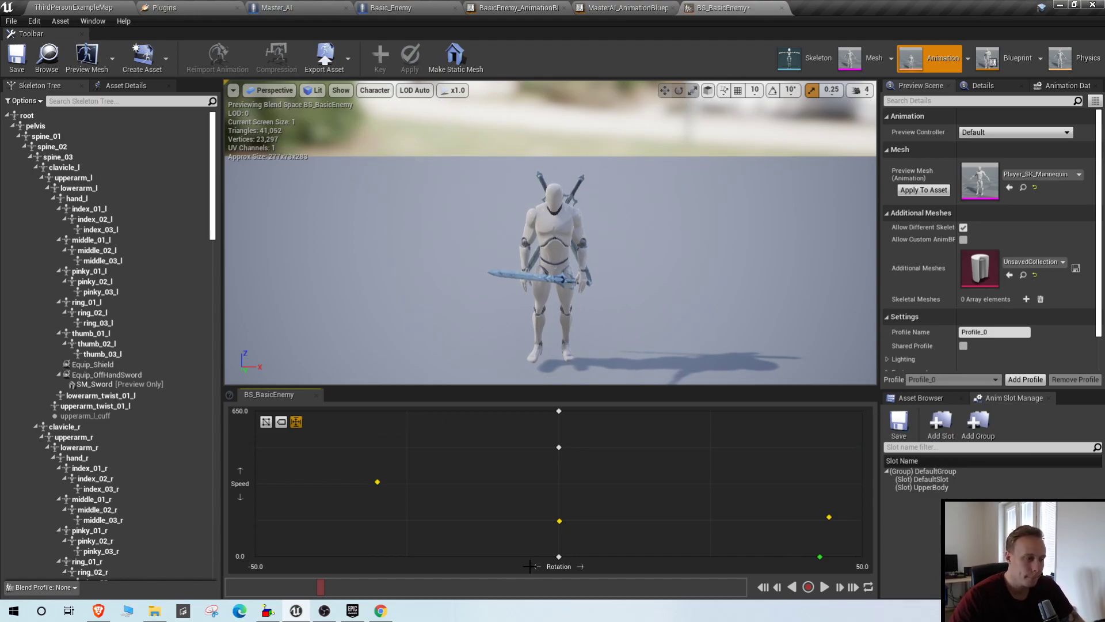
click(17, 58)
- Return to the AI_Characters folder, and select the Mesh component in the Basic_Enemy blueprint
click(72, 7)
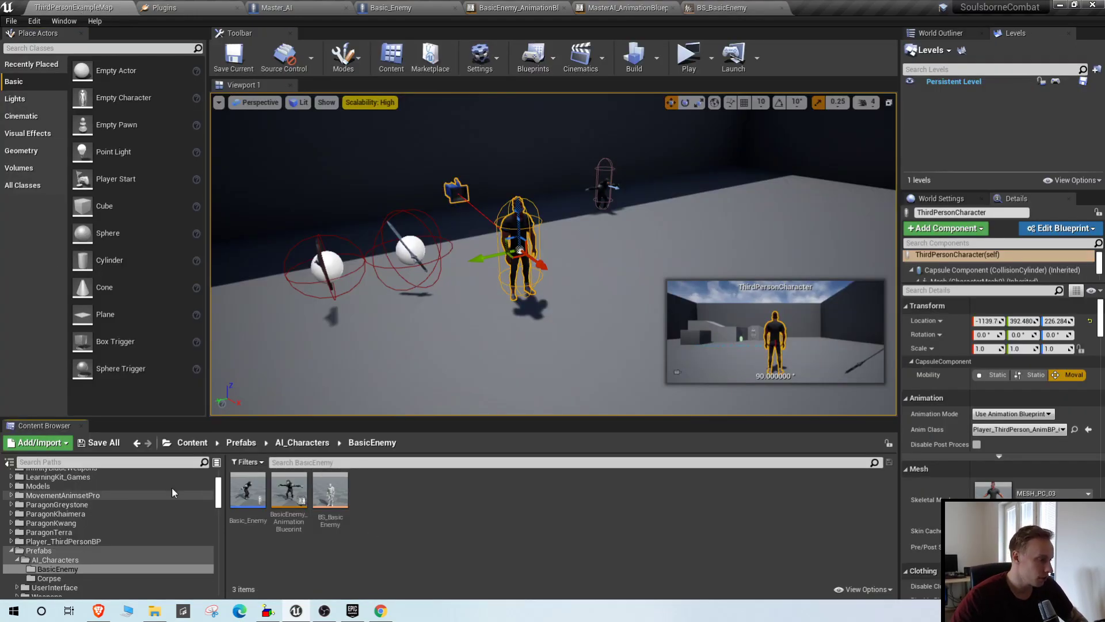
click(305, 448)
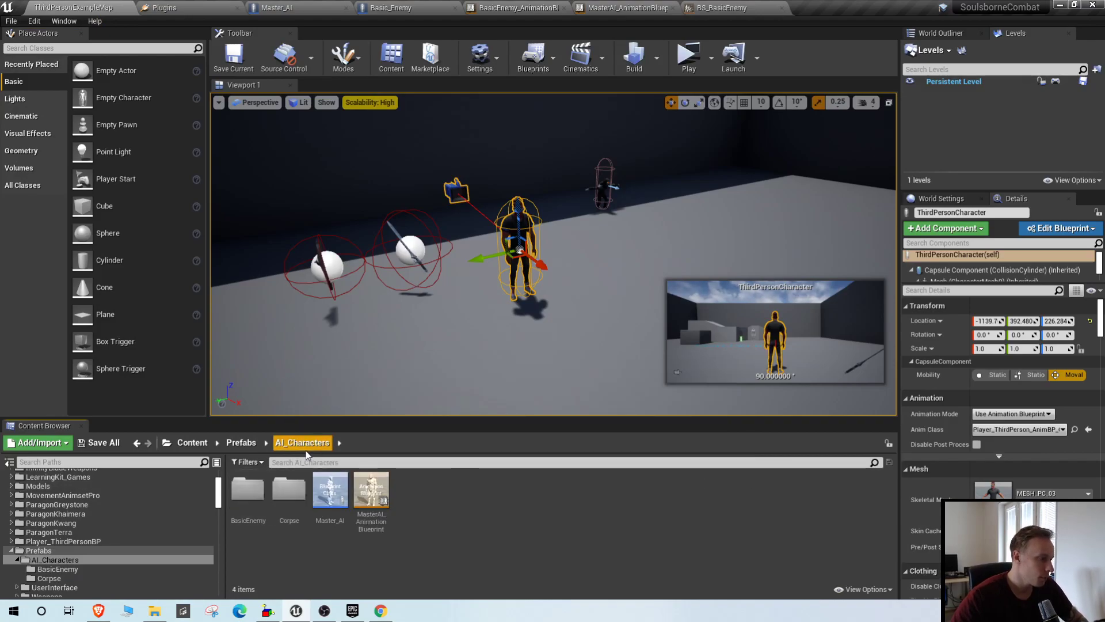
click(381, 8)
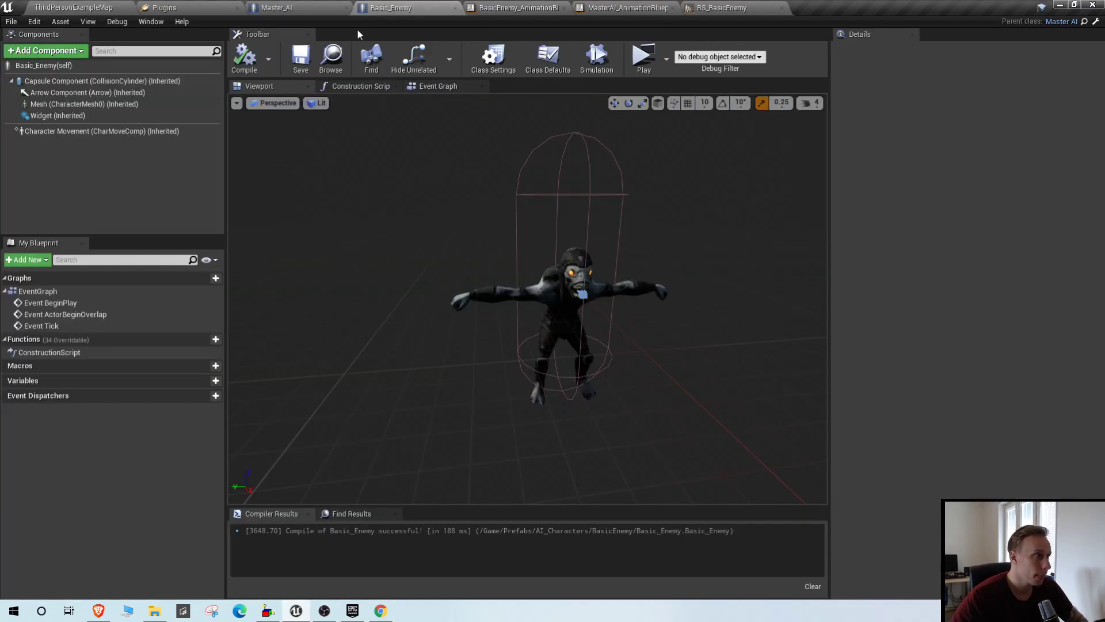
click(74, 131)
click(69, 104)
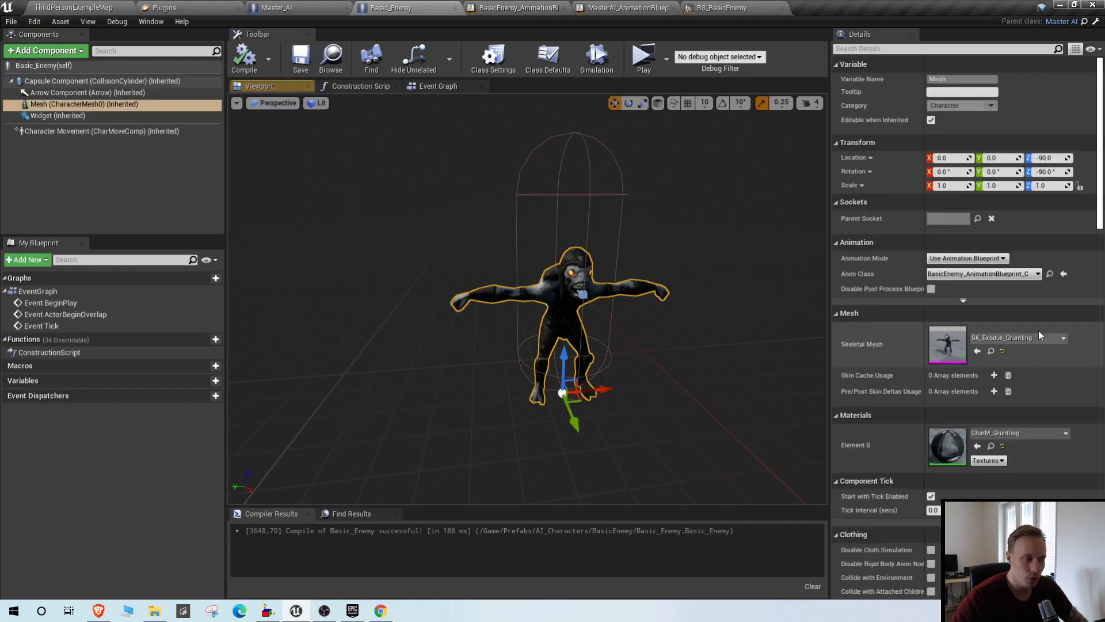
- Browse to the SK_Exodus_Gruntling skeletal mesh's folder and search its Enemy_Gruntling_Animation subfolder for "idle"
click(990, 351)
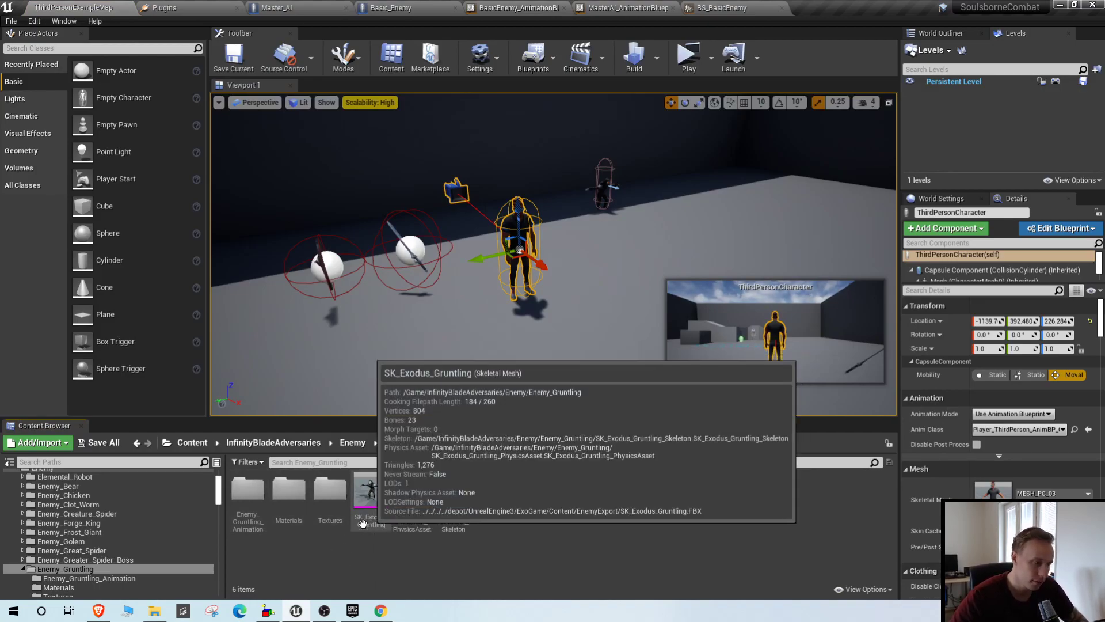
double_click(256, 505)
click(358, 461)
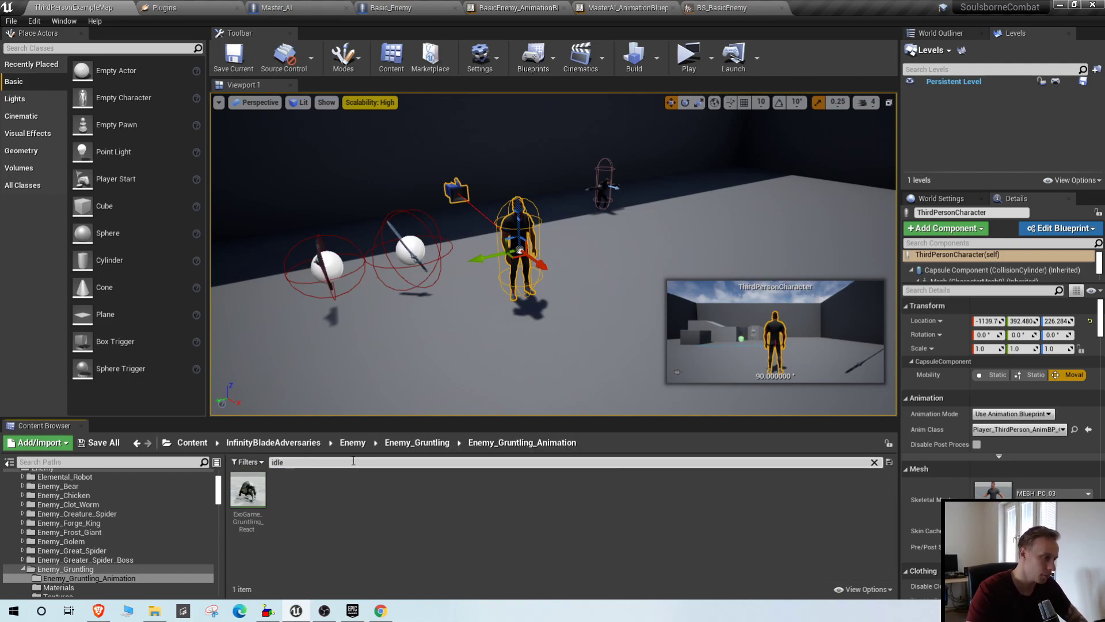
- Preview the Gruntling's stunned idle animation, and list the idle animations of all enemies in the Enemy folder
double_click(266, 516)
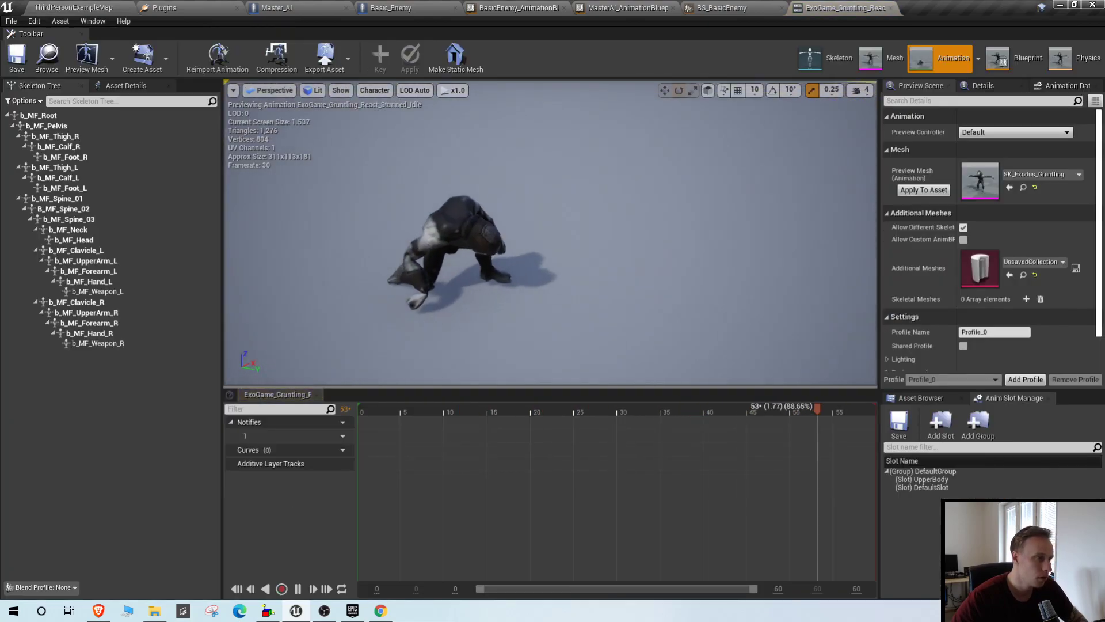
click(90, 6)
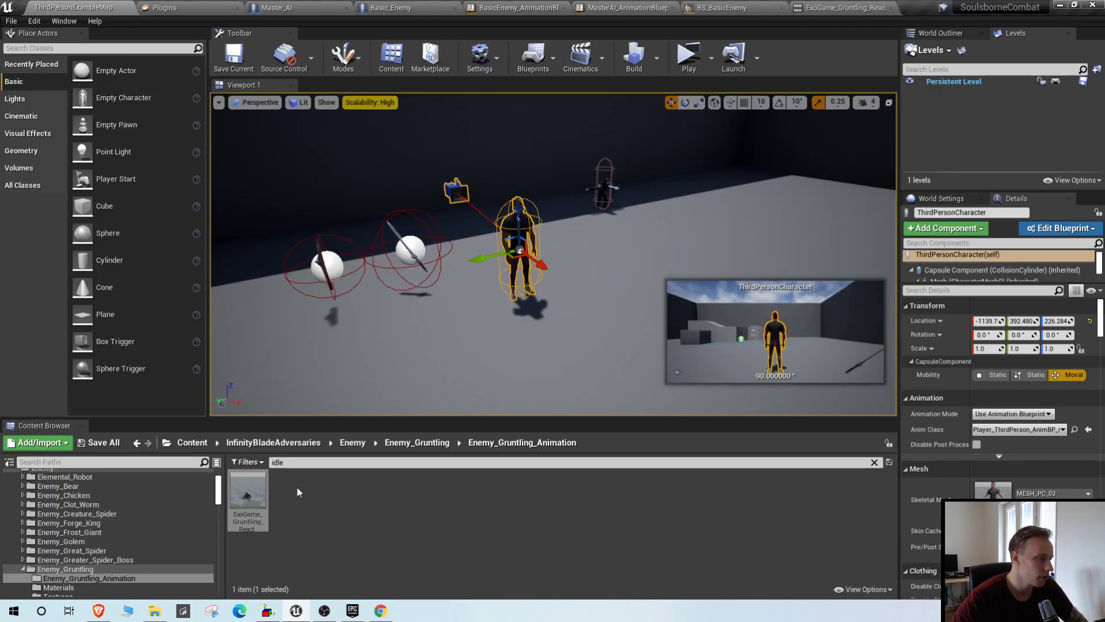
click(426, 443)
click(353, 442)
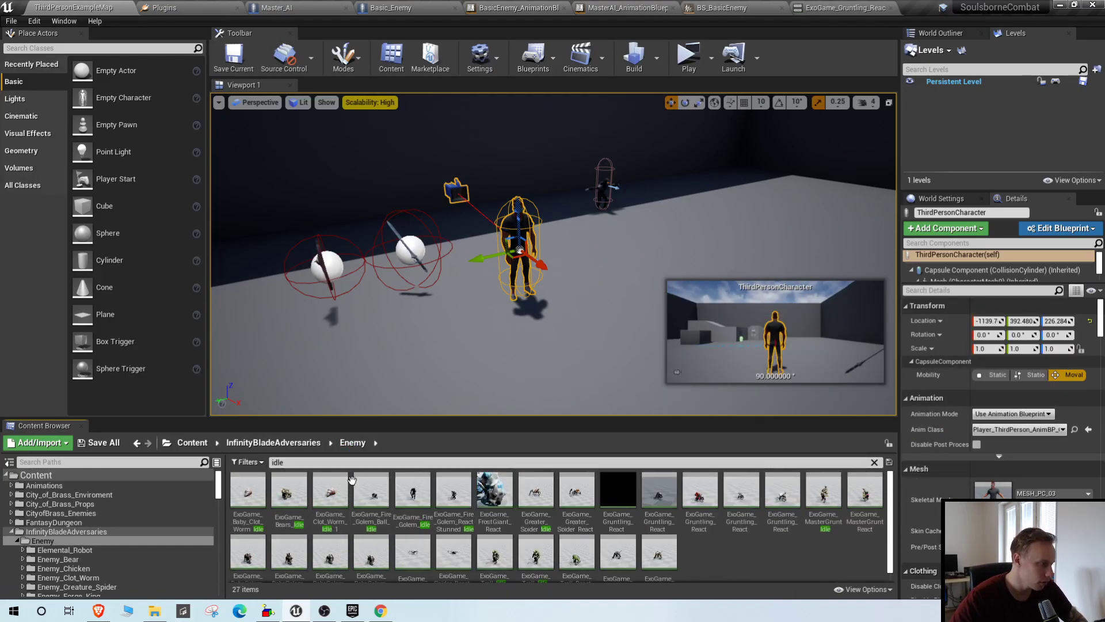
- Preview the ExoGame_RoboGolem_Missle_Fire_Idle and ExoGame_MasterGrunt_Idle animations, including the Master Grunt's furnace bone, and return to the level
scroll(338, 513, down, 1)
double_click(256, 536)
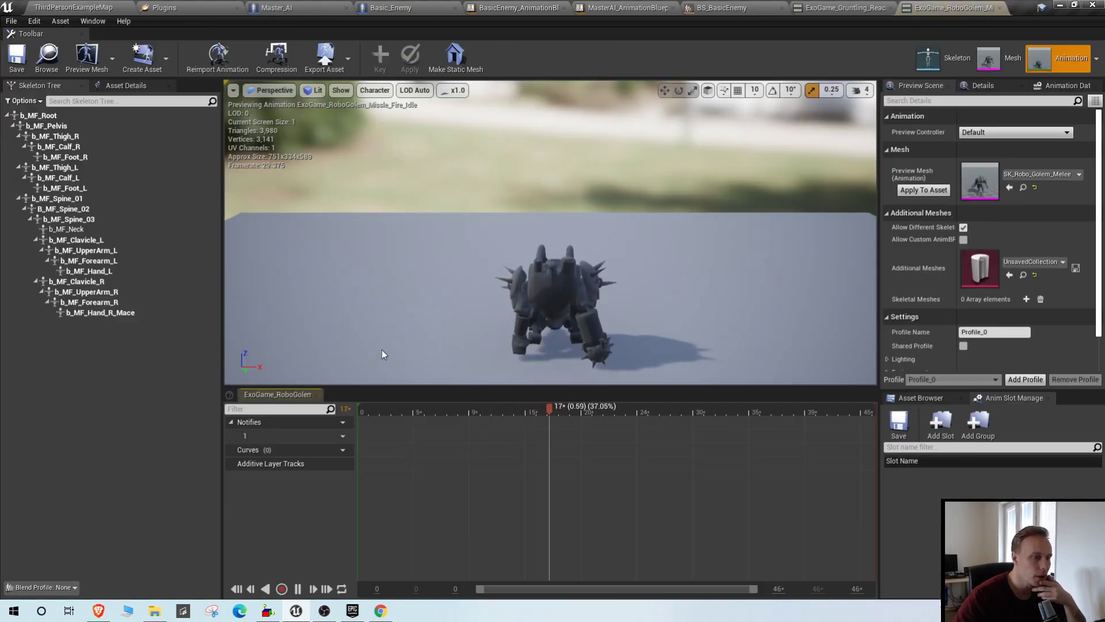
click(92, 7)
double_click(823, 485)
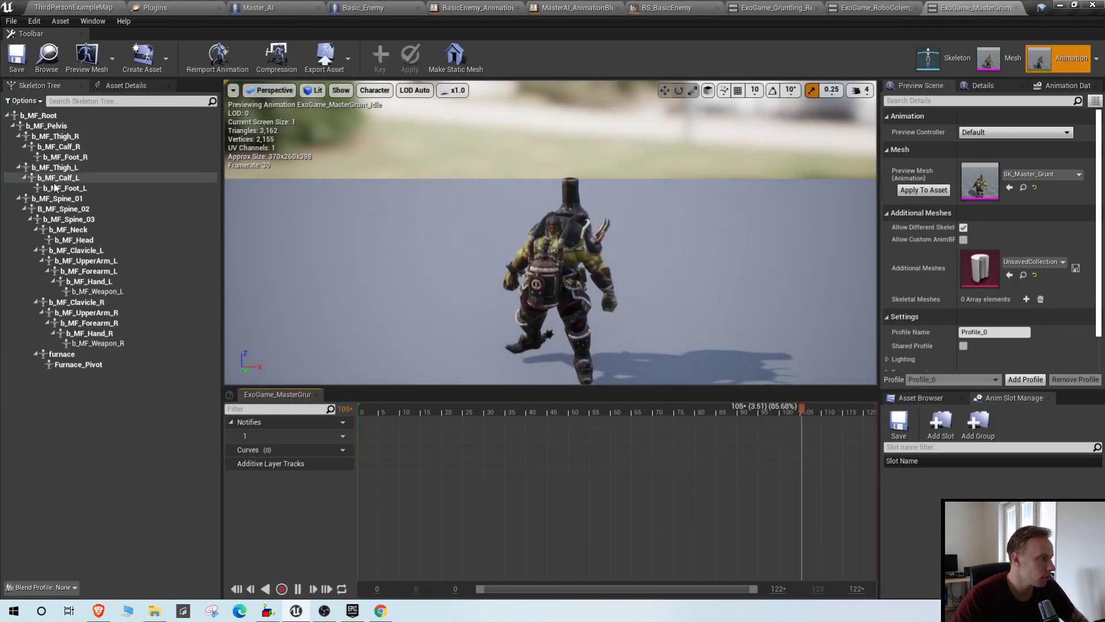
click(91, 354)
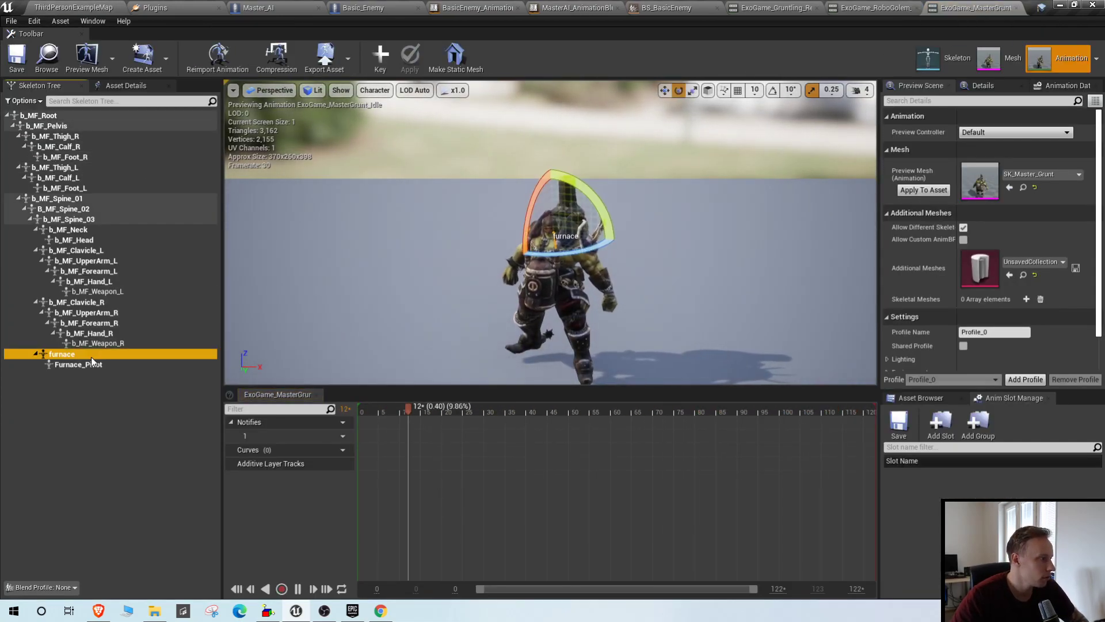
click(60, 6)
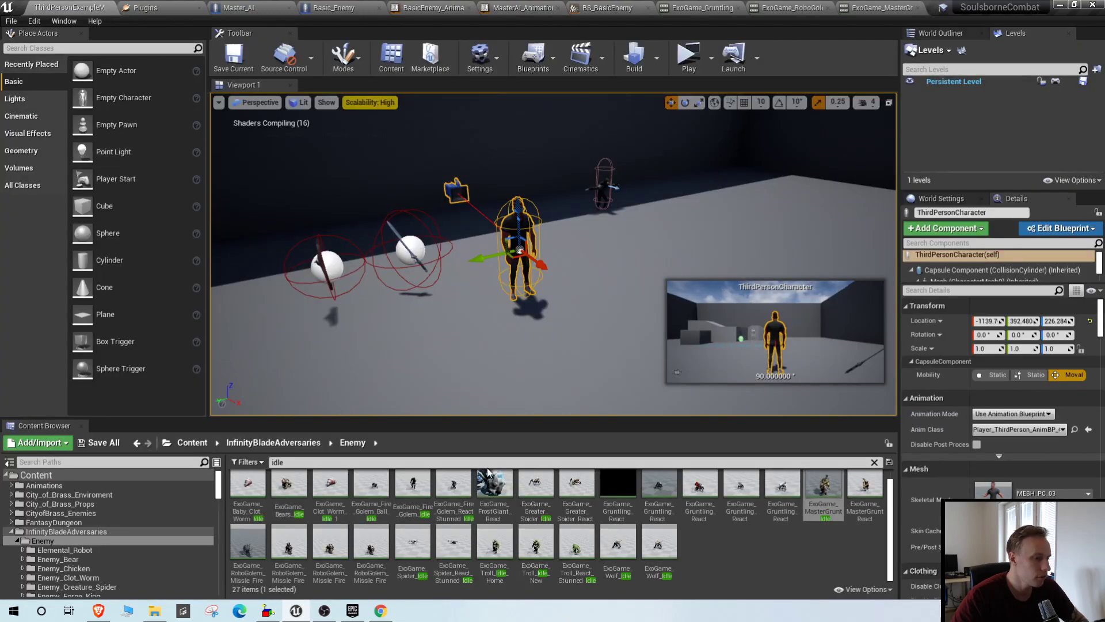
- Check the asset actions of ExoGame_MasterGrunt_Idle, and clear the "idle" search in the InfinityBladeAdversaries folder
right_click(819, 489)
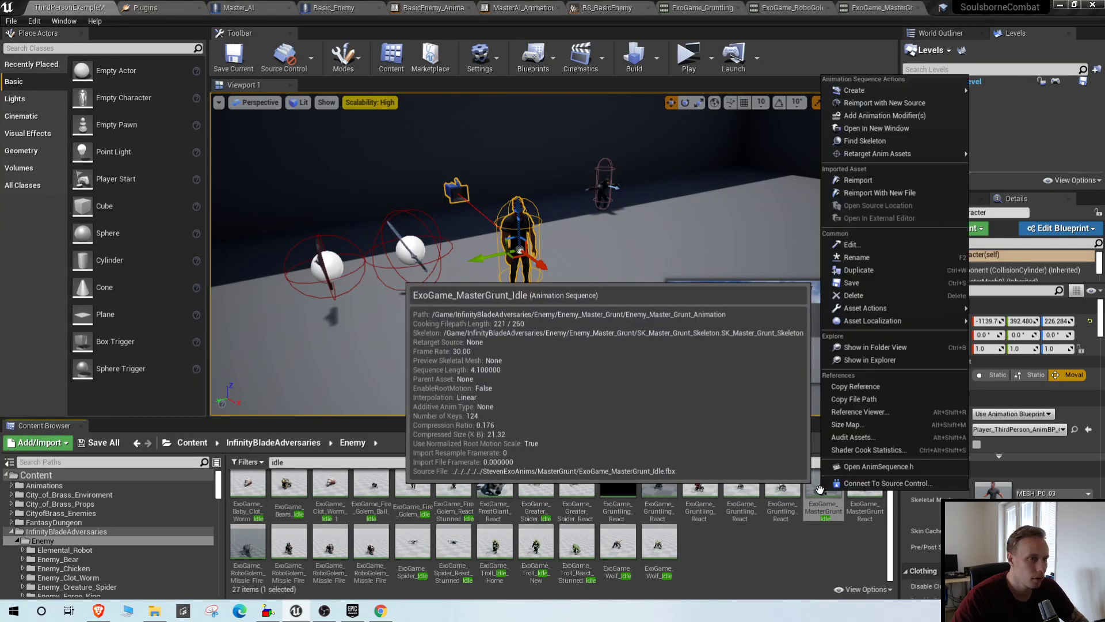
key(Escape)
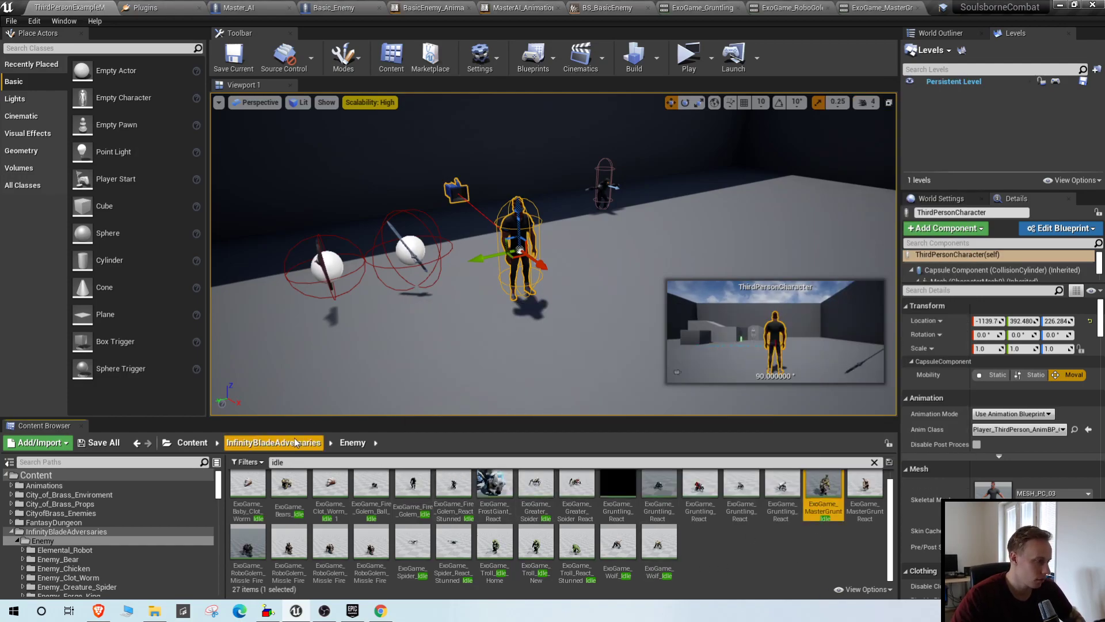
click(274, 442)
drag(309, 464, 171, 474)
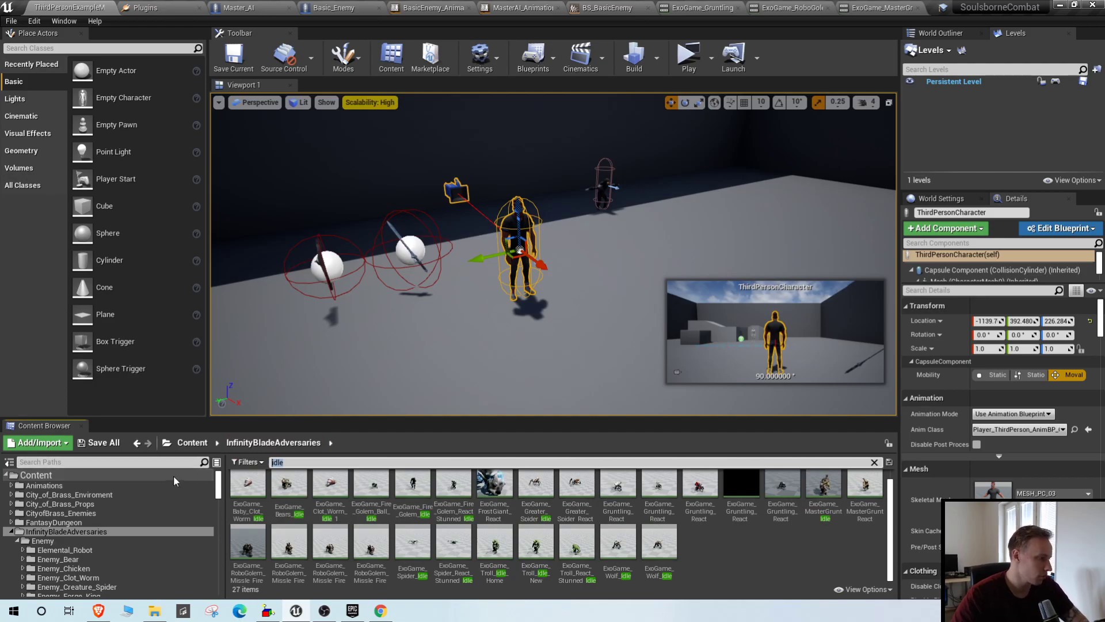
key(BackSpace)
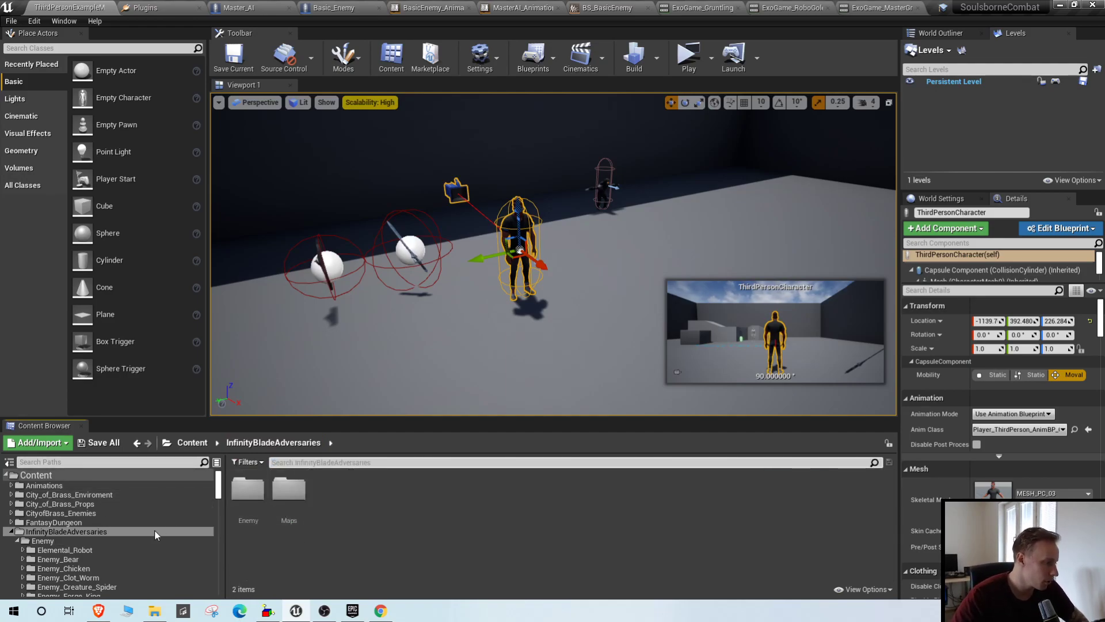
- Browse from Basic_Enemy's mesh to the Enemy_Gruntling_Animation folder, and rename the Master Grunt idle copy there to Gruntling_IDle
click(353, 8)
click(992, 351)
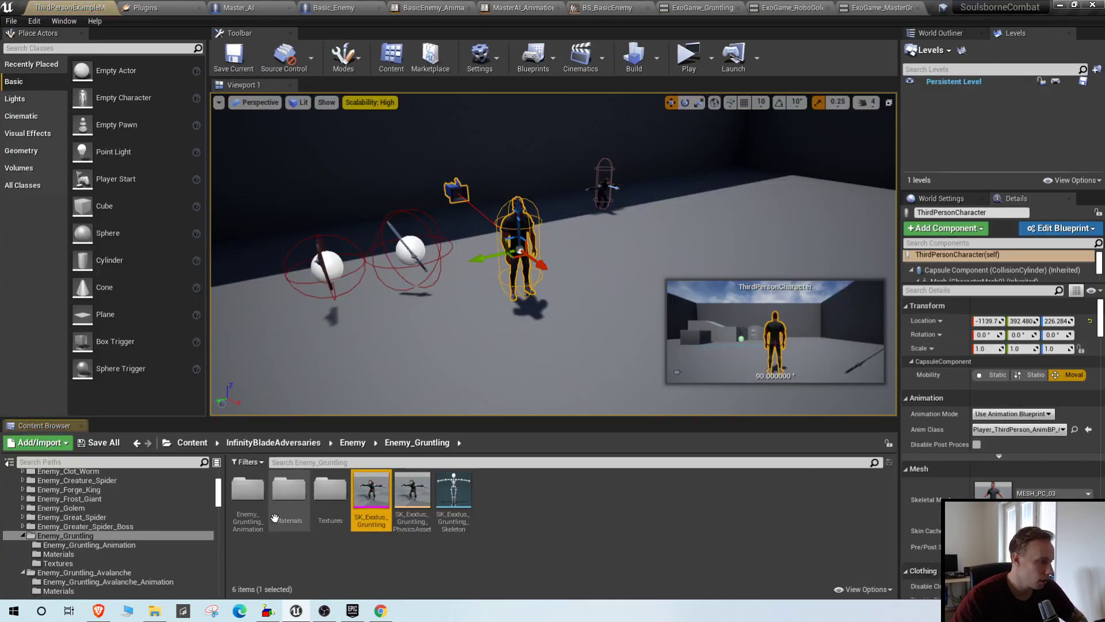
double_click(247, 493)
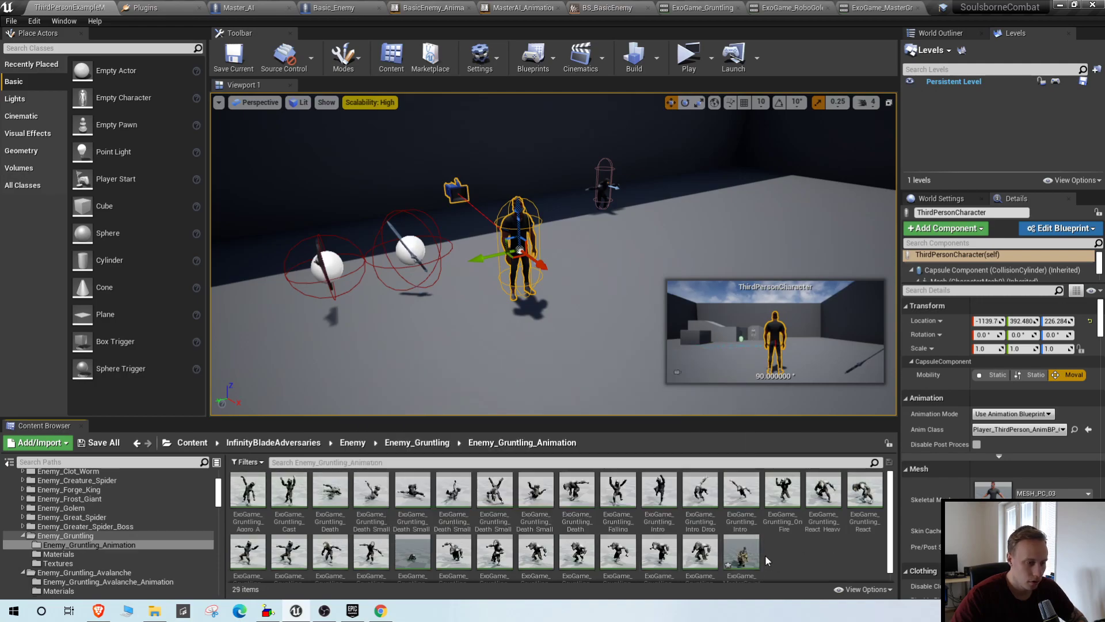
click(749, 556)
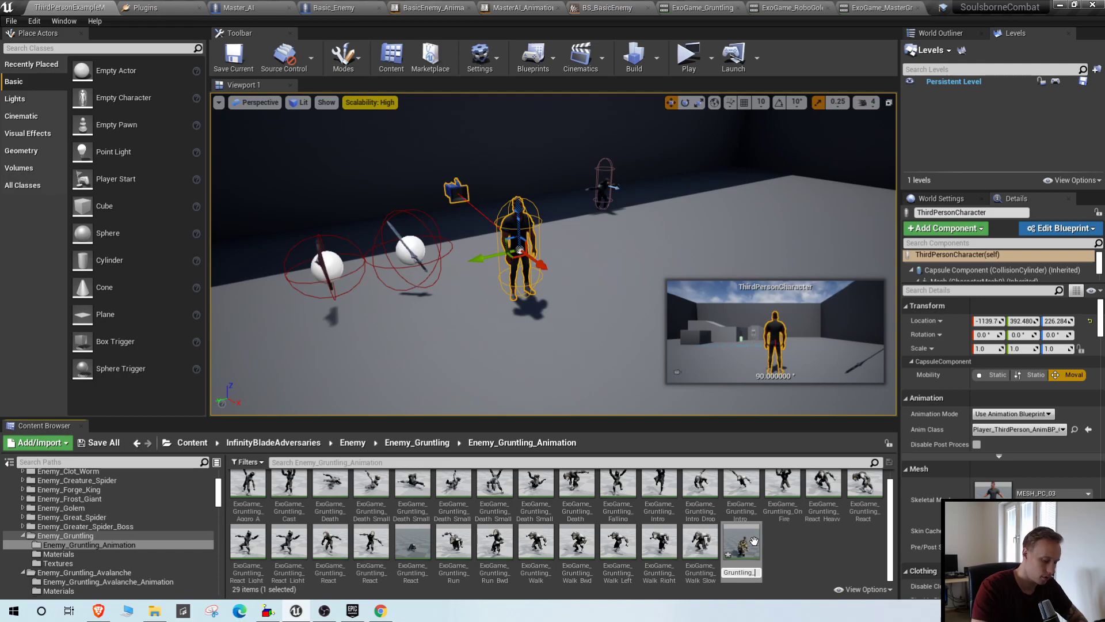
key(Return)
- Start duplicating and retargeting Gruntling_IDle, include incompatible skeletons, and choose the SK_Exodus_Gruntling skeleton as target using the search "exo"
right_click(752, 544)
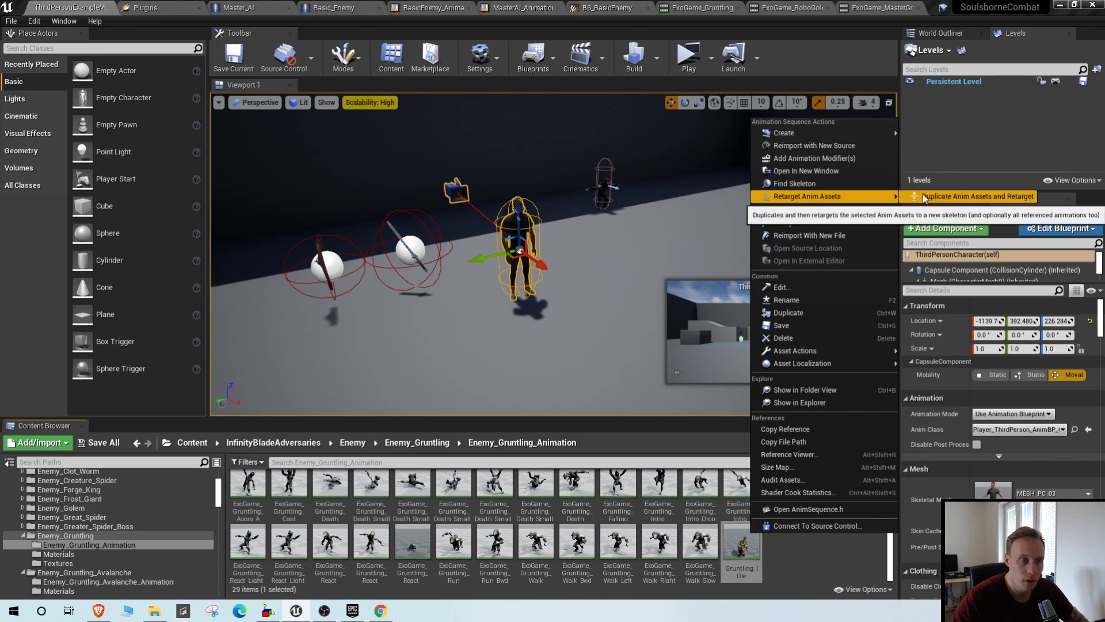
click(924, 196)
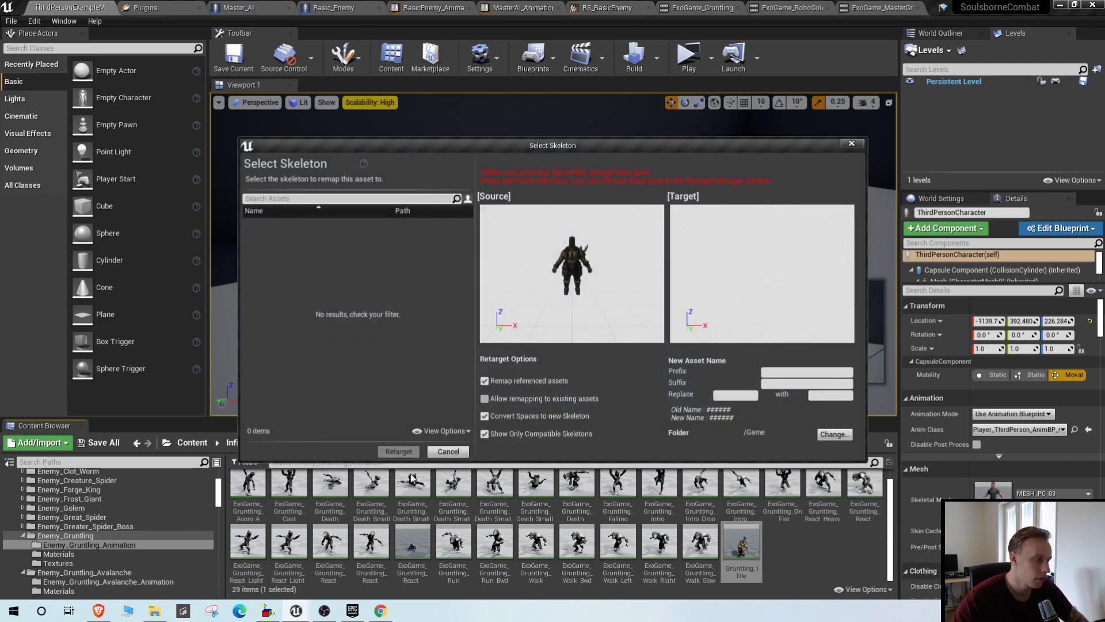
click(485, 434)
click(330, 198)
text(exo)
click(293, 231)
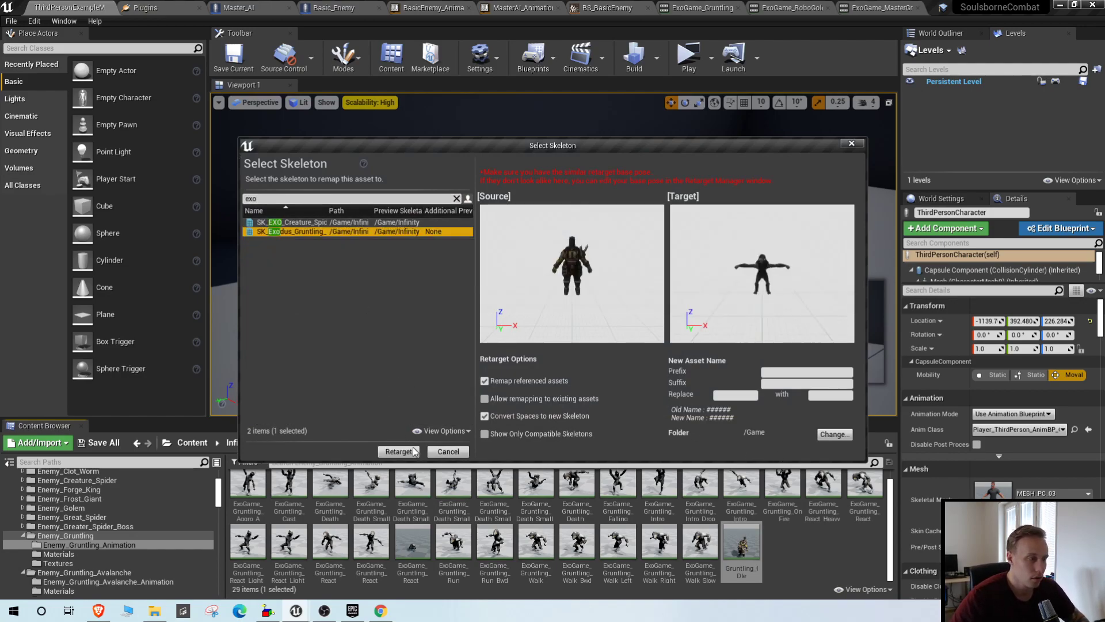
- Set the output folder to Prefabs/AI_Characters/BasicEnemy, and retarget the duplicated idle animation into it
click(834, 435)
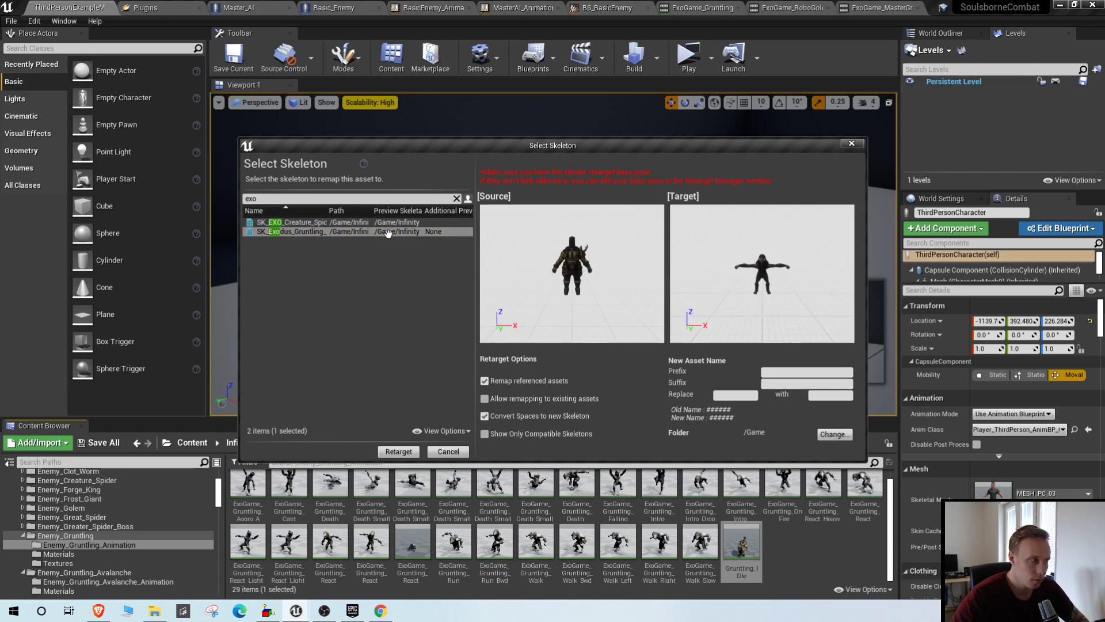
click(835, 435)
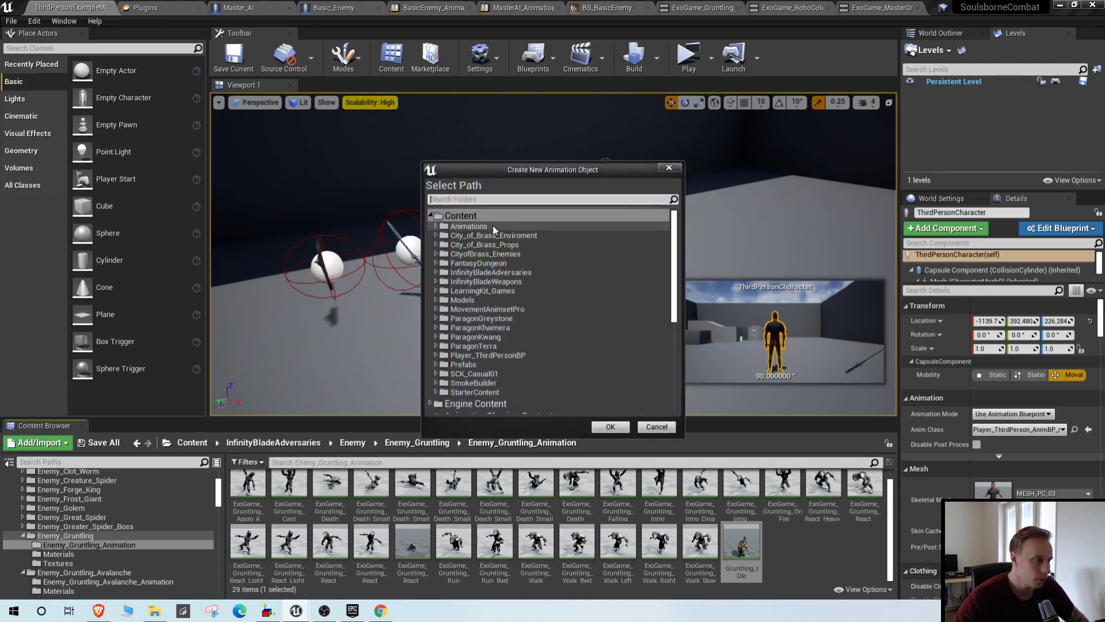
click(440, 225)
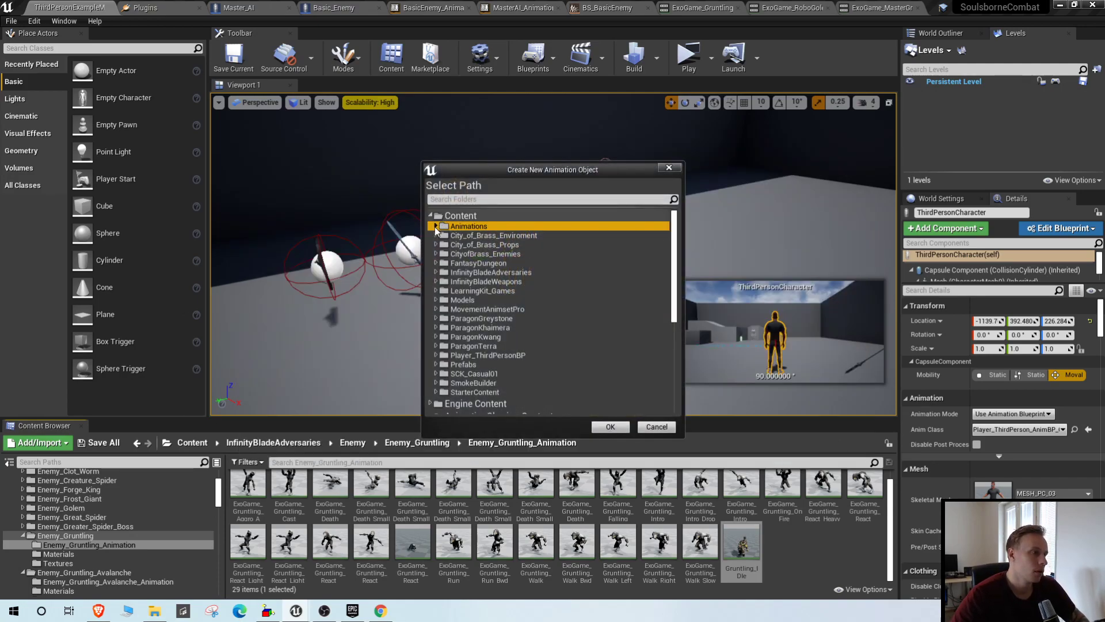
click(437, 364)
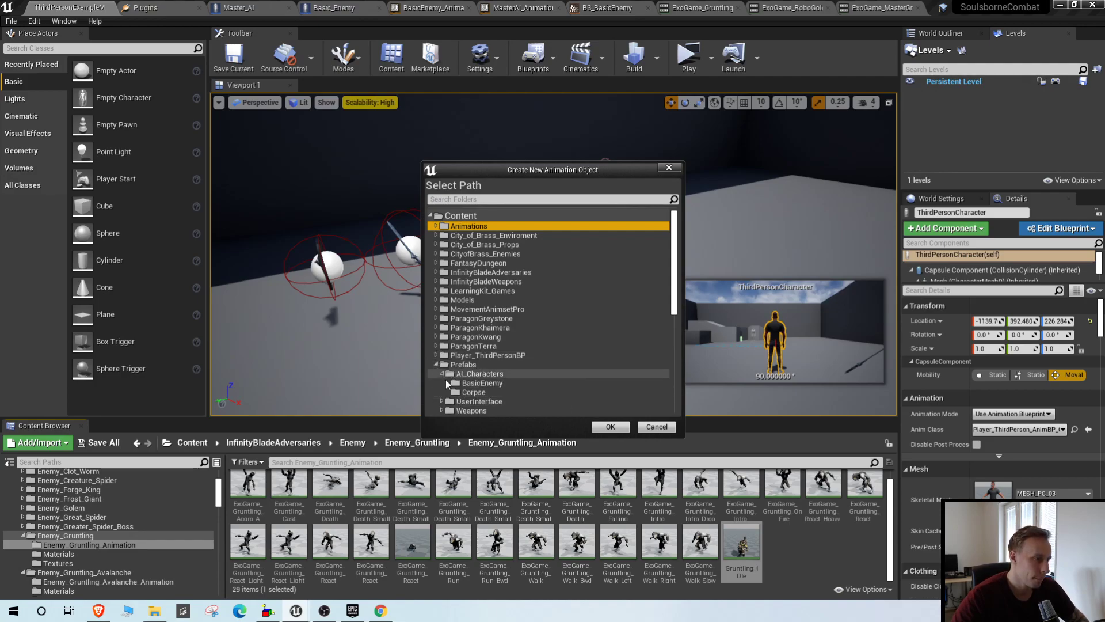
click(489, 384)
scroll(568, 386, down, 1)
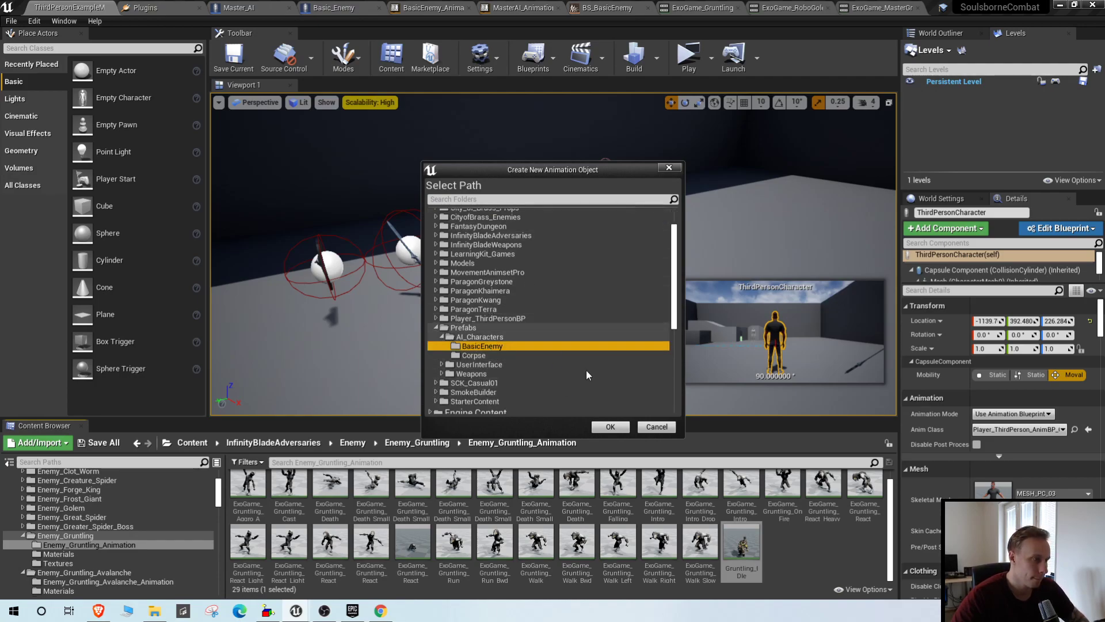
click(611, 427)
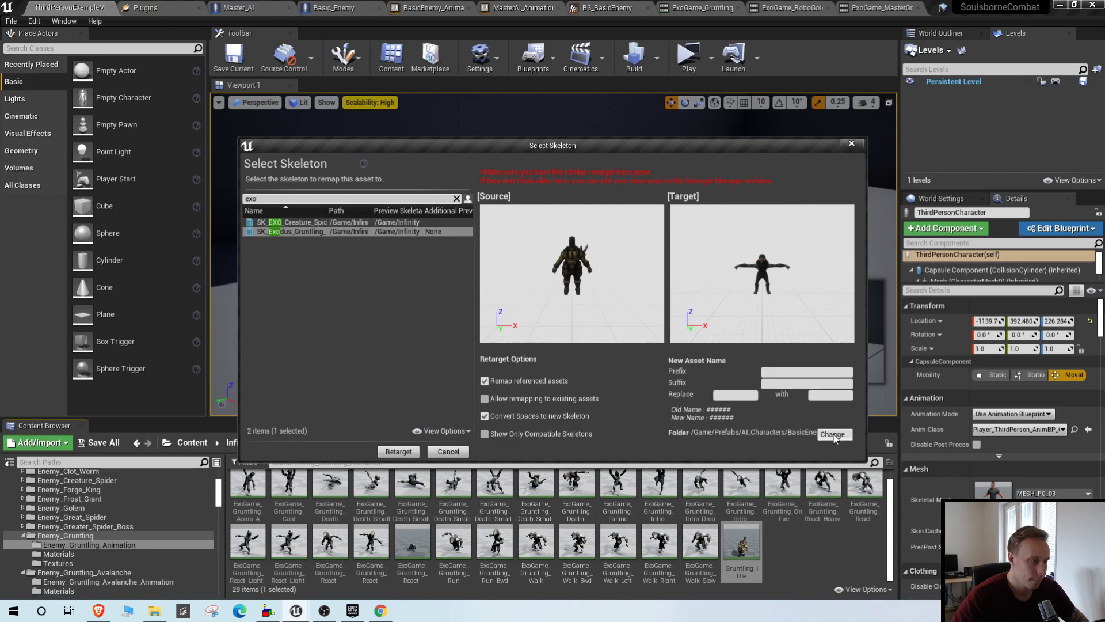
click(399, 453)
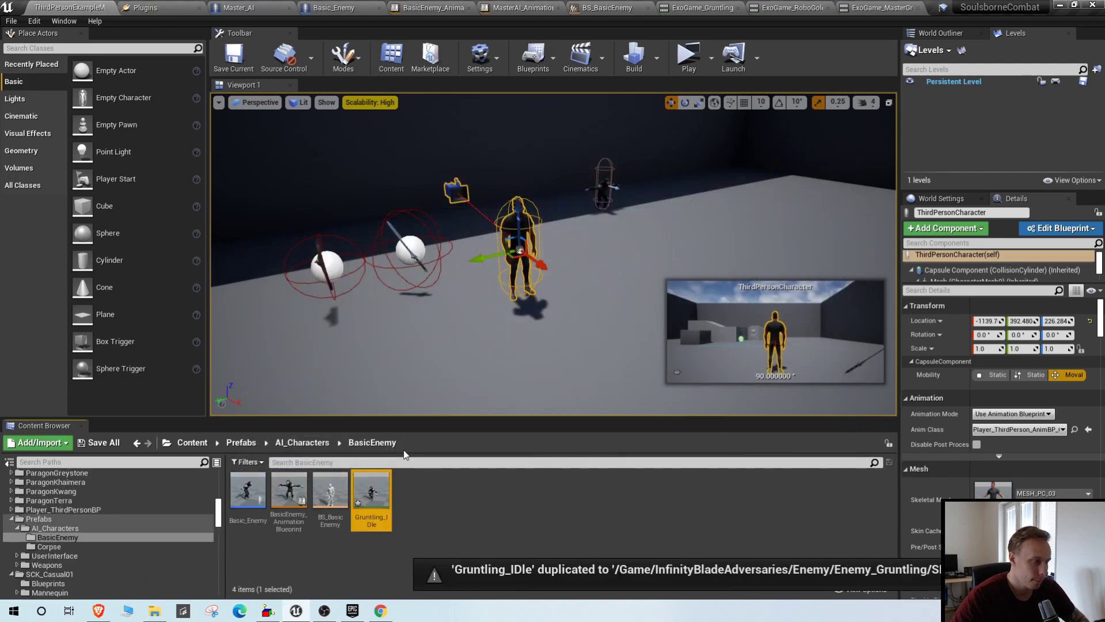
- Preview the retargeted Gruntling_IDle animation on the Gruntling mesh, close its editor, and return to the level
double_click(377, 501)
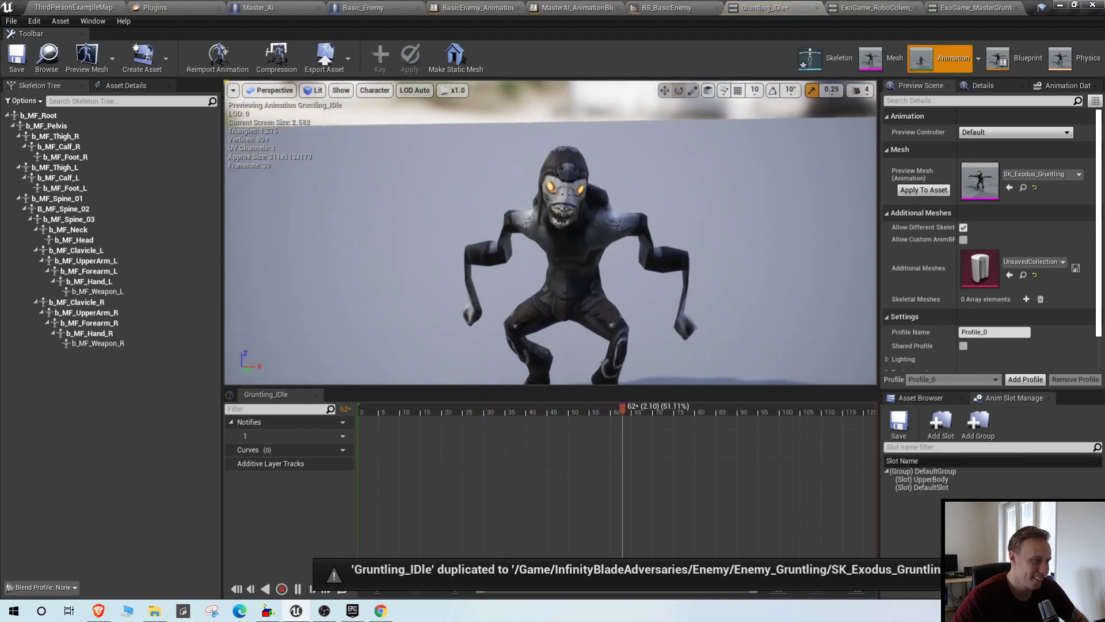
right_drag(550, 233, 641, 276)
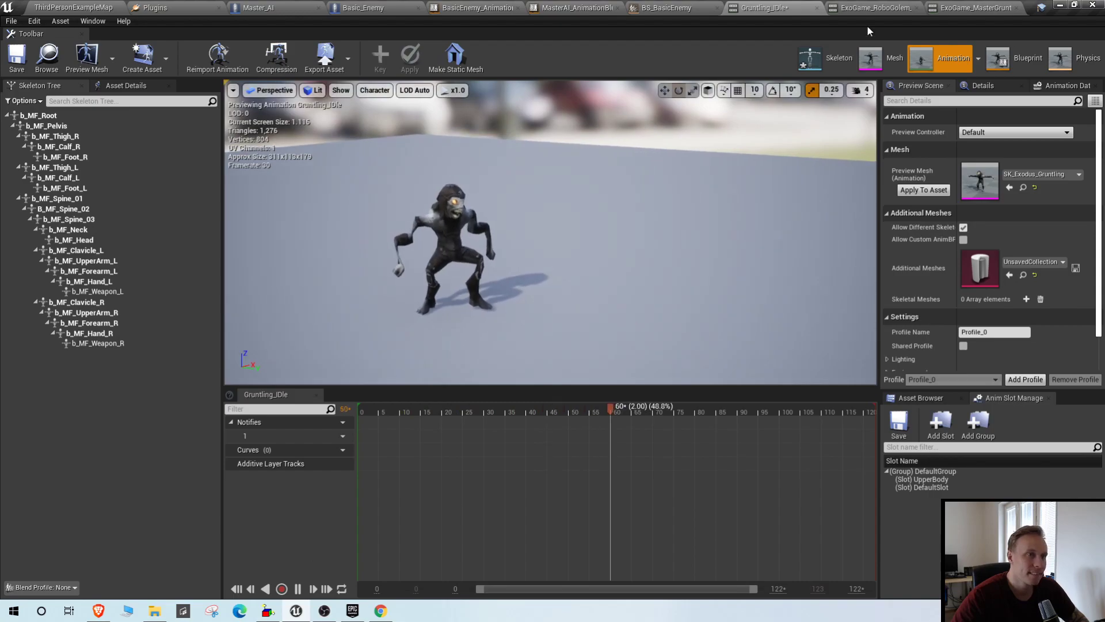
click(815, 8)
click(74, 8)
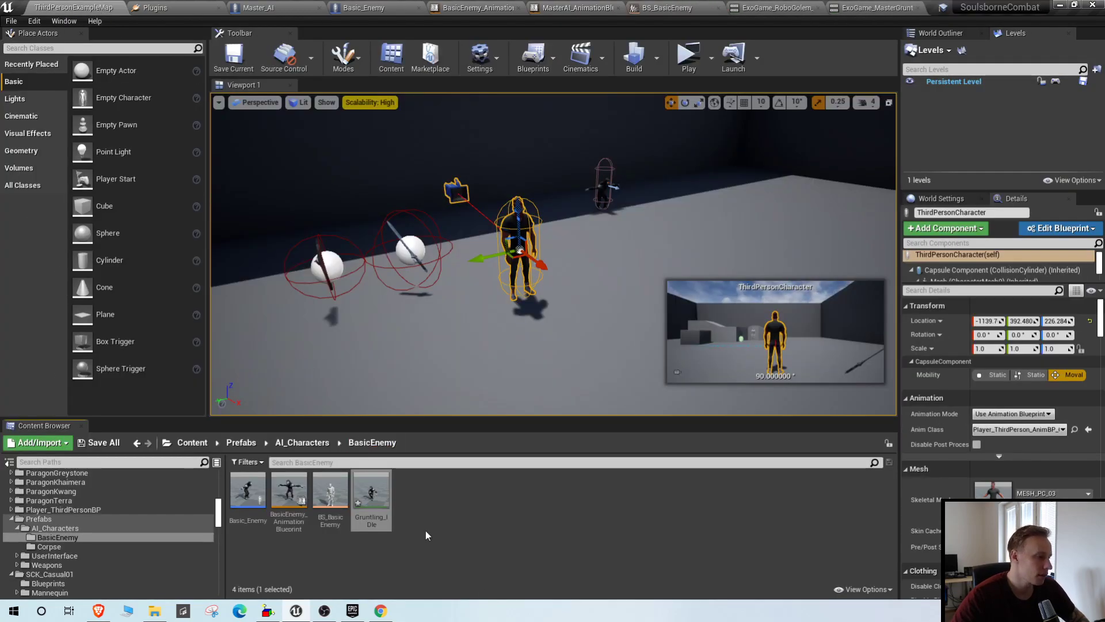
- Force delete Gruntling_IDle from the BasicEnemy folder, and return to the Enemy_Gruntling folder with nothing selected
key(Delete)
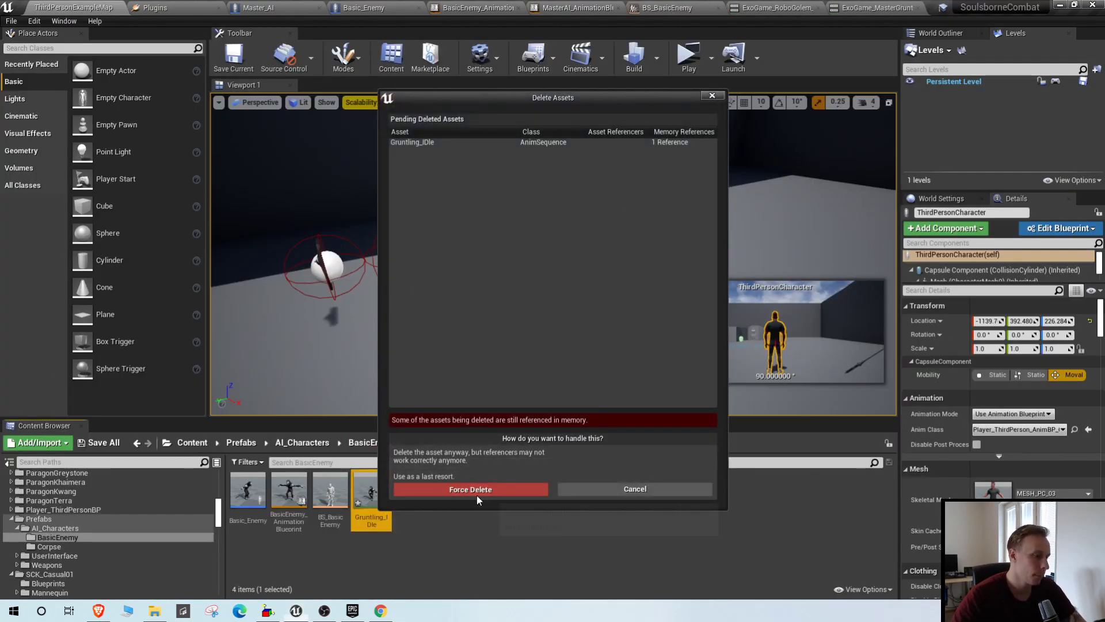
click(444, 487)
click(310, 443)
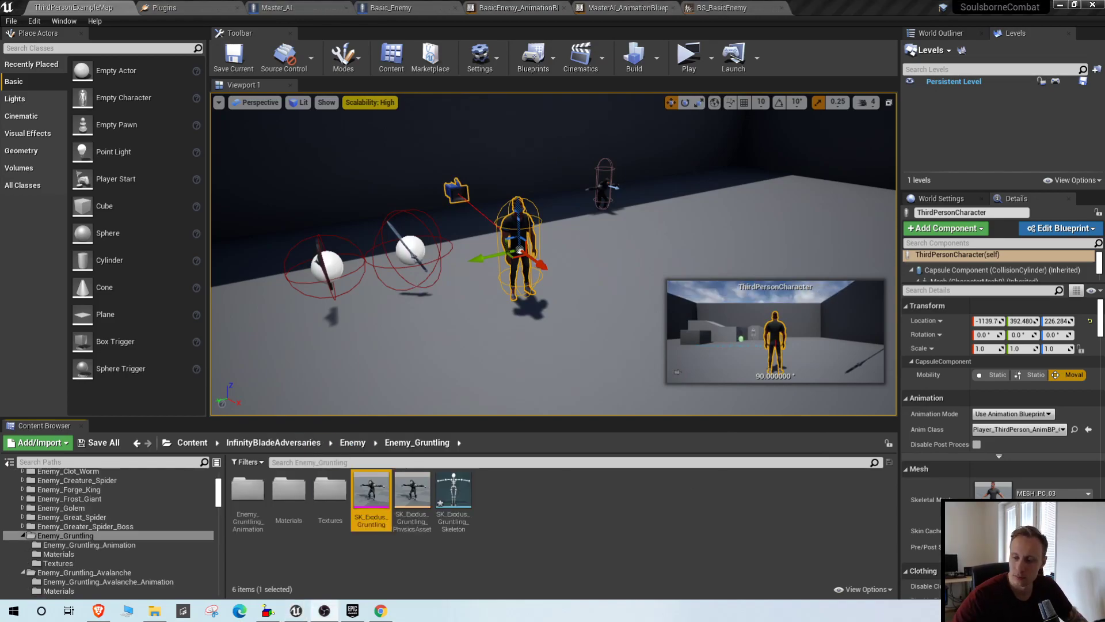
click(590, 519)
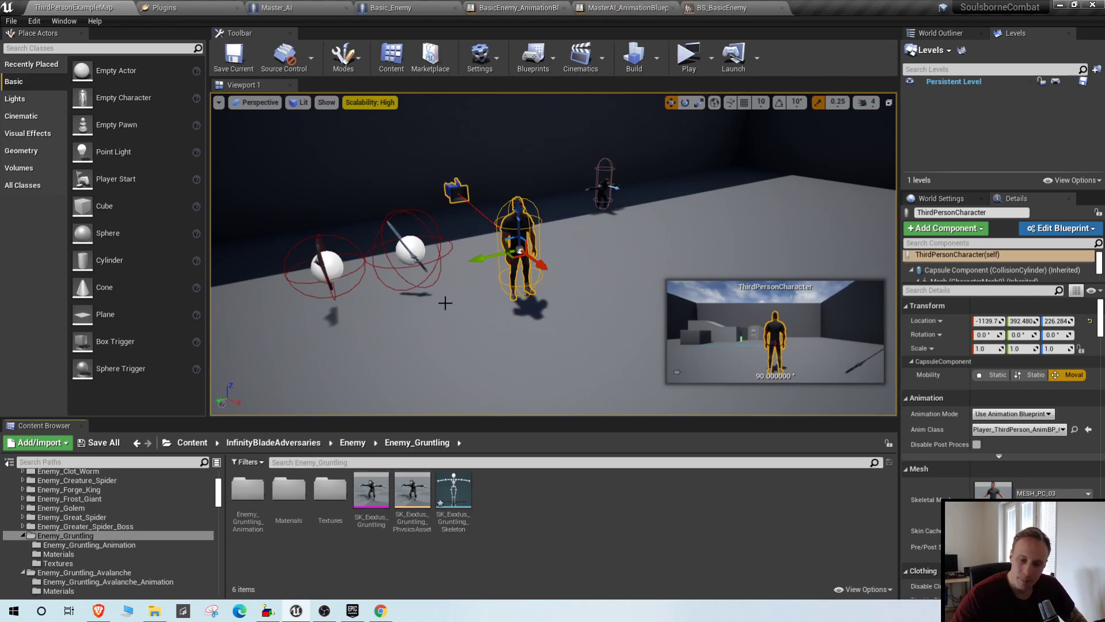
right_drag(400, 264, 447, 236)
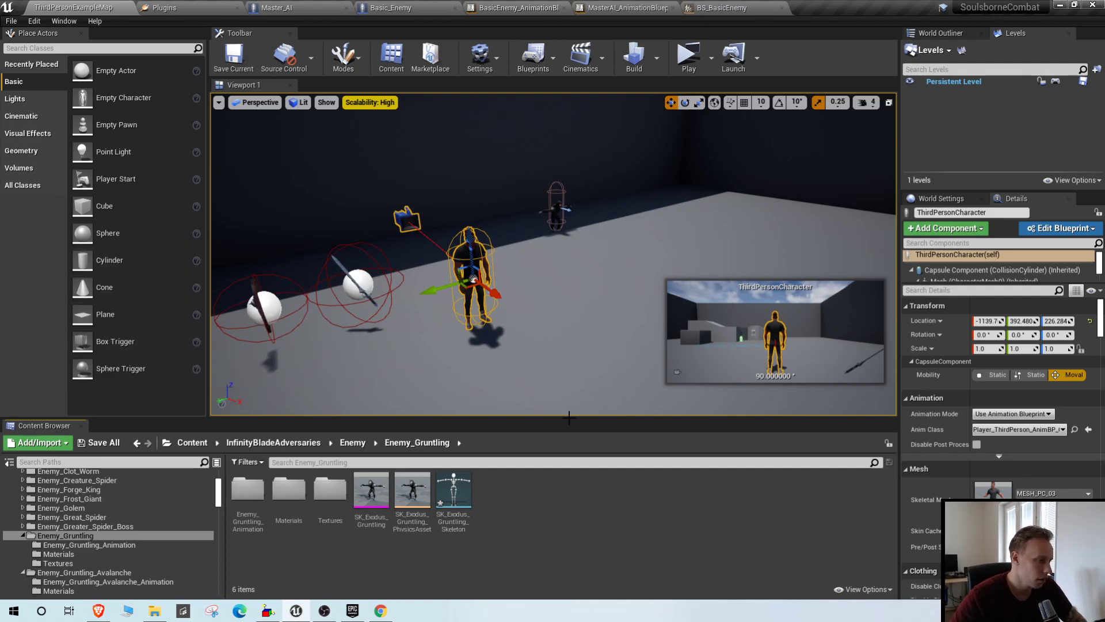
right_drag(540, 302, 606, 278)
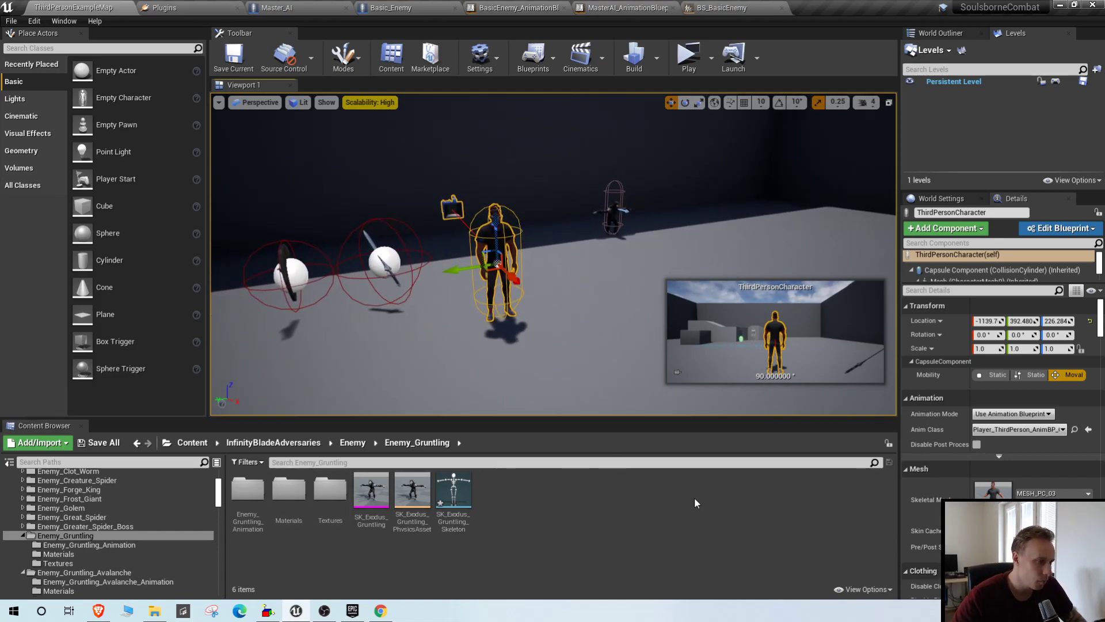
right_drag(558, 395, 607, 391)
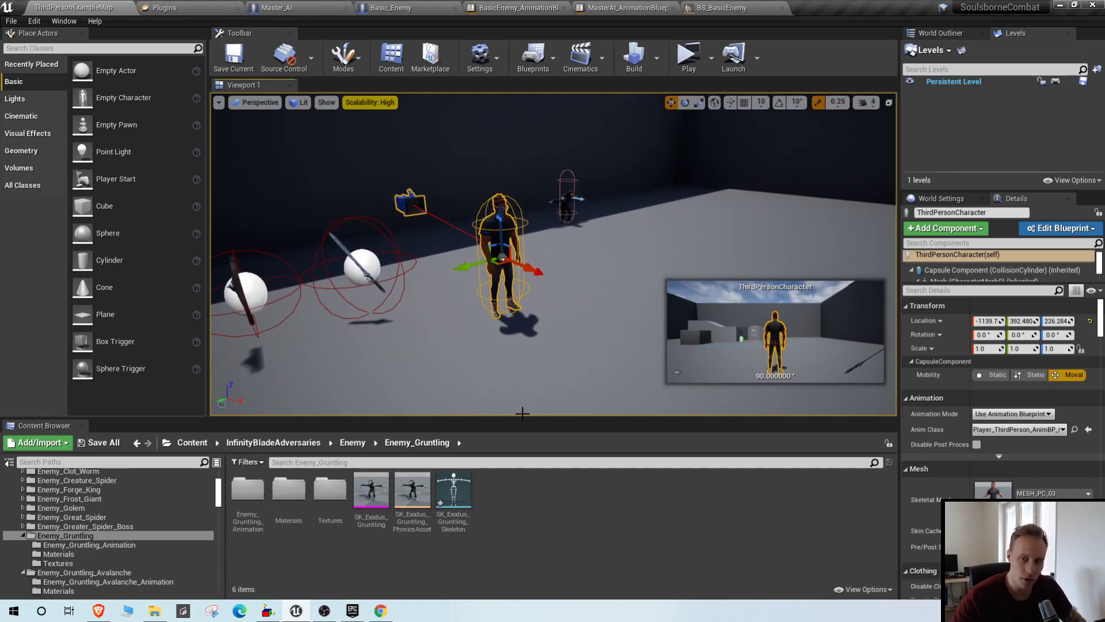
mouse_move(531, 317)
right_down()
mouse_move(518, 317)
mouse_move(552, 331)
mouse_move(531, 316)
right_up()
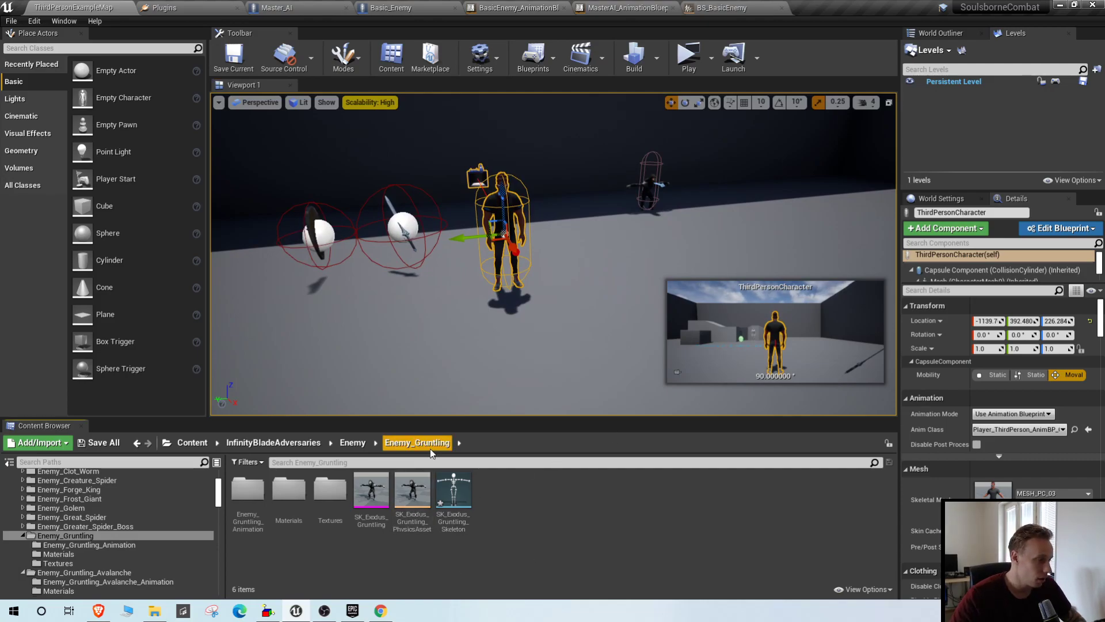
scroll(507, 308, up, 5)
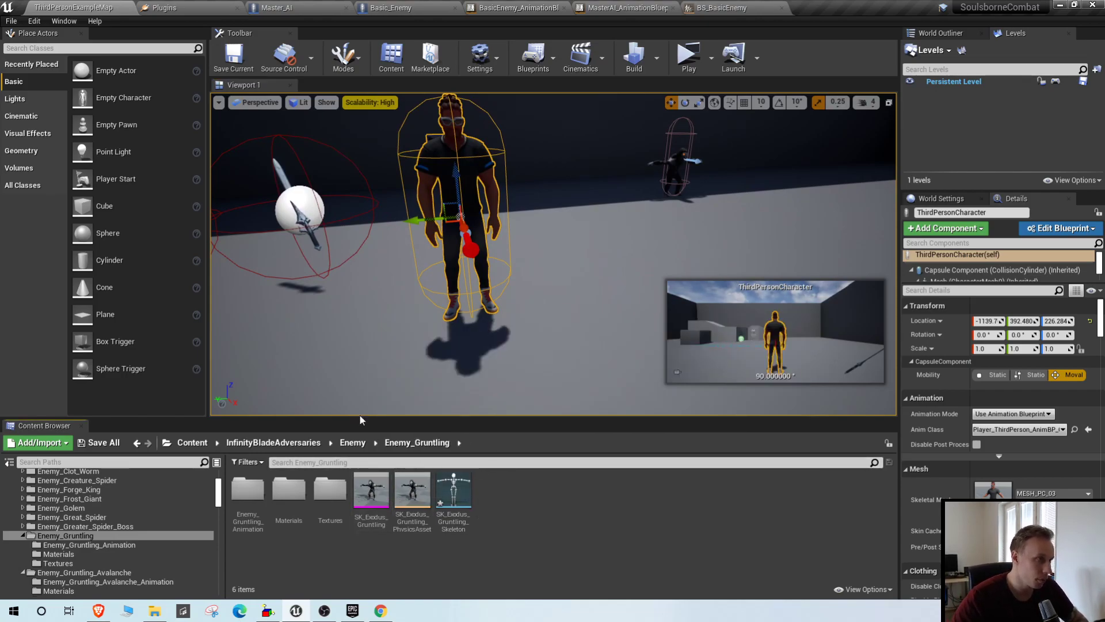
- Find the stunned idle animation in the Enemy_Gruntling_Animation folder with the search "idle", open it, and pause it at its first frame
click(722, 7)
click(82, 8)
double_click(244, 498)
click(438, 466)
text(idle)
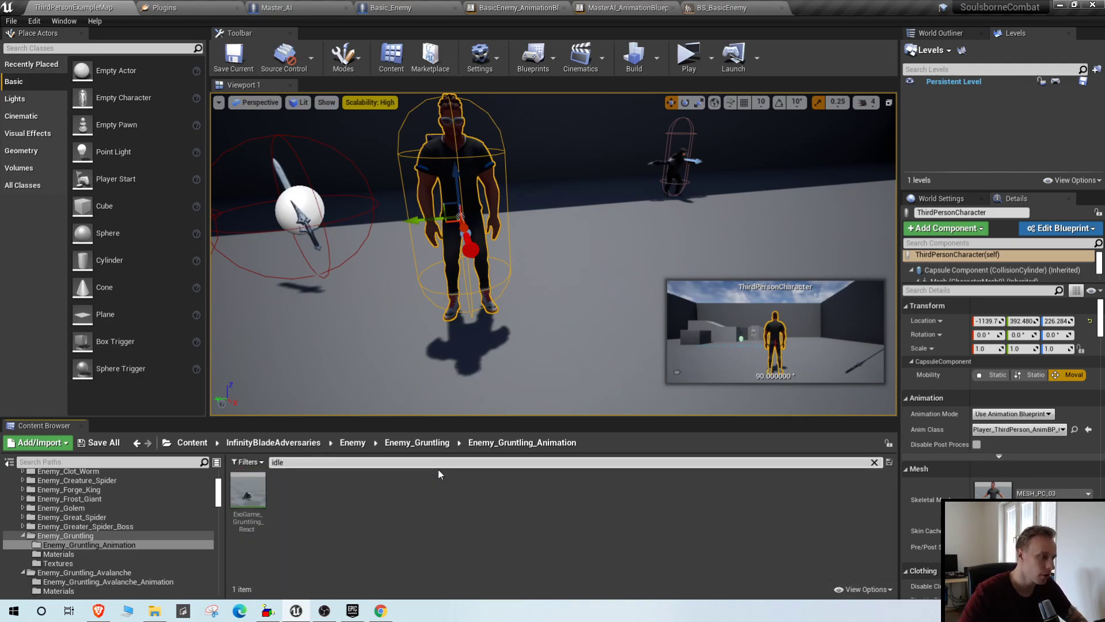
double_click(251, 498)
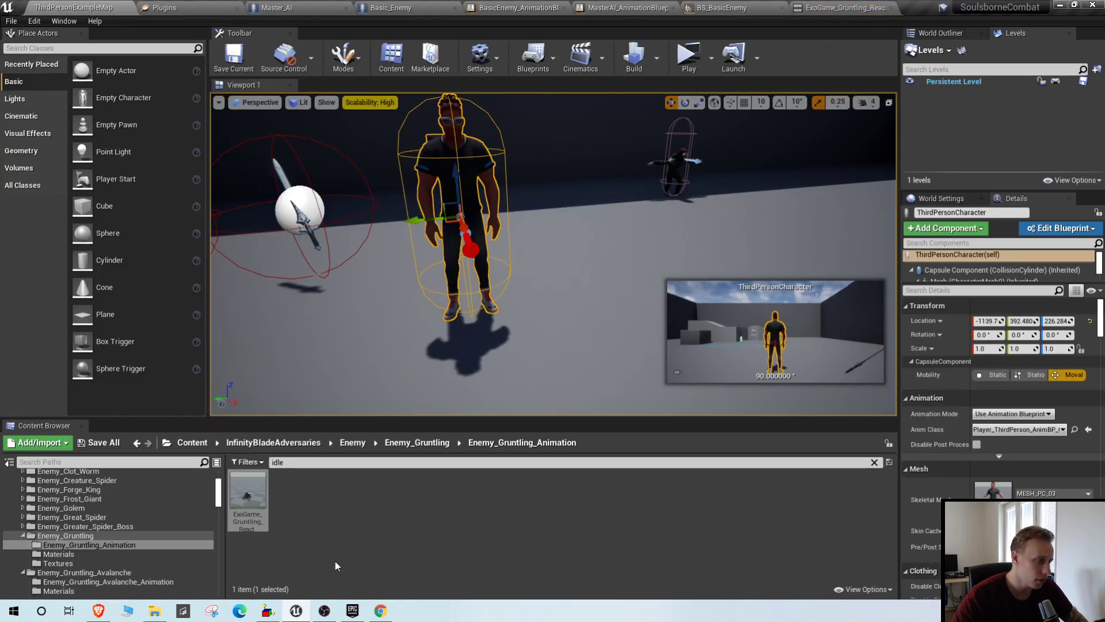
double_click(264, 505)
click(298, 588)
drag(417, 409, 339, 403)
right_drag(541, 259, 599, 225)
scroll(541, 259, up, 4)
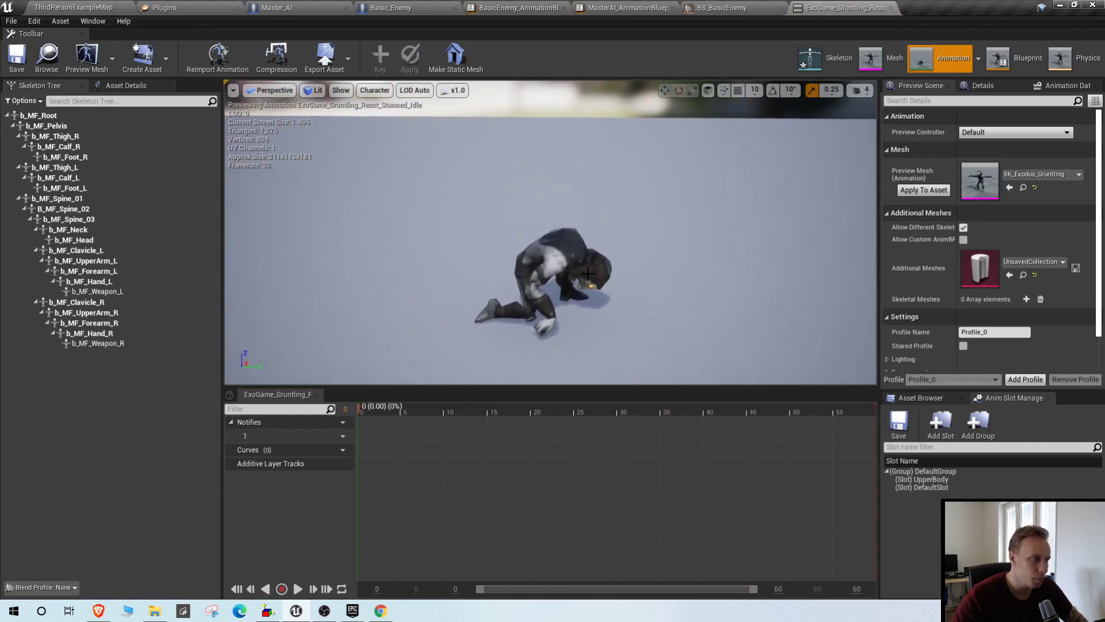
- Try rotating the Gruntling's pelvis and lower spine bones on the preview mesh, and undo the rotation
click(541, 259)
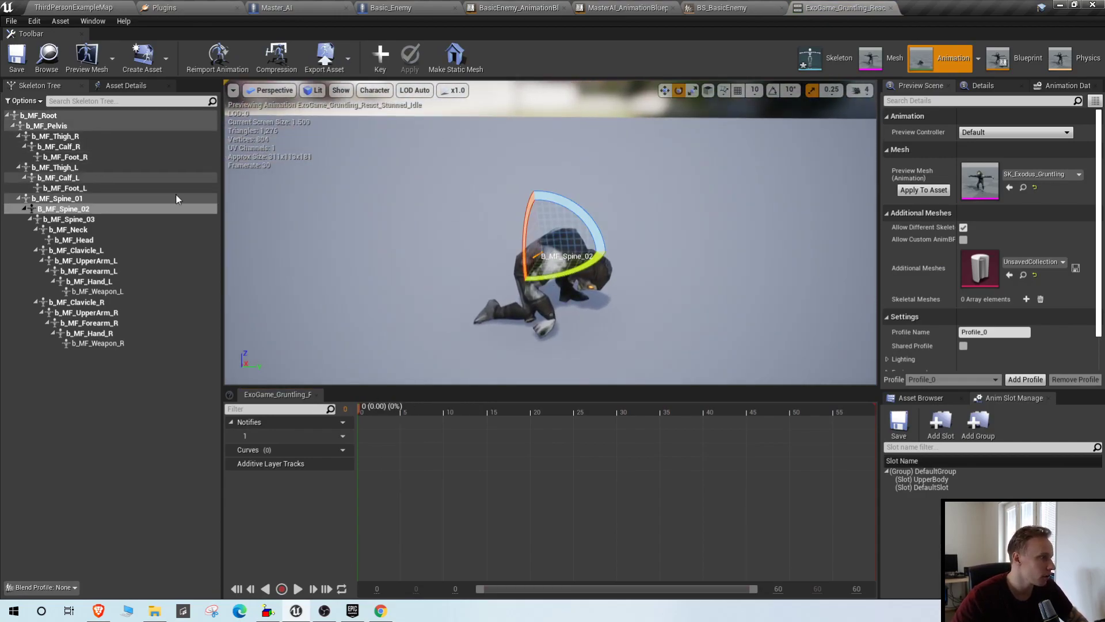
click(519, 260)
mouse_move(562, 229)
mouse_down()
mouse_move(533, 215)
mouse_move(542, 228)
mouse_up()
key(ctrl+z)
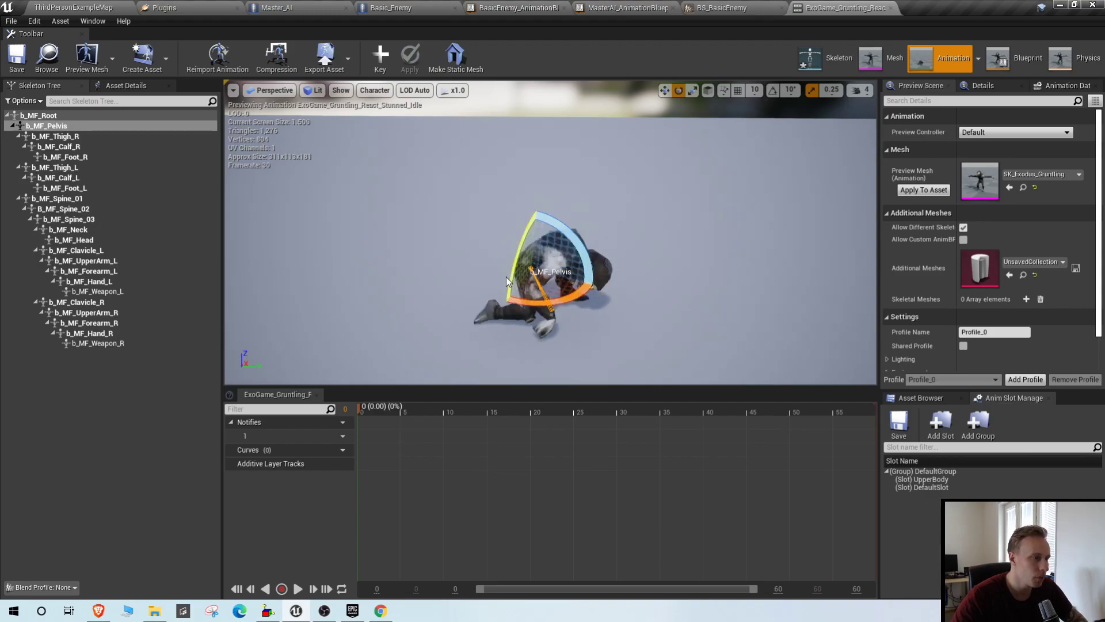
click(535, 260)
click(529, 258)
- Rotate the b_MF_Spine_01 bone to raise the torso from its slumped pose, key and apply it, and play the animation
click(89, 198)
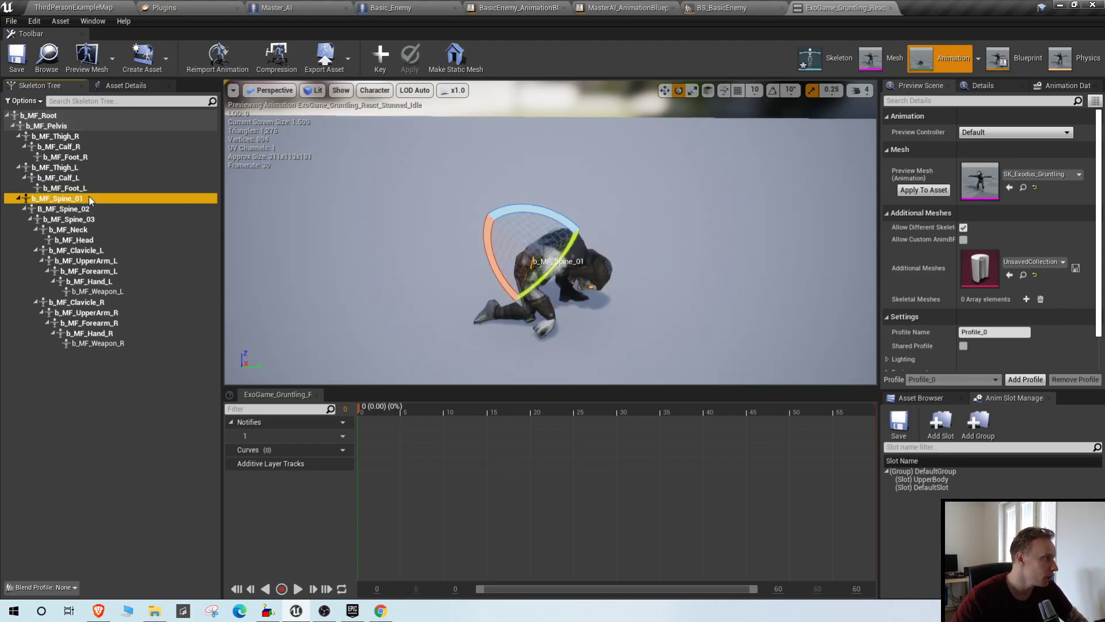
drag(540, 225, 488, 226)
right_drag(487, 226, 441, 294)
drag(442, 294, 461, 305)
right_drag(443, 294, 334, 285)
click(380, 56)
click(410, 58)
click(298, 589)
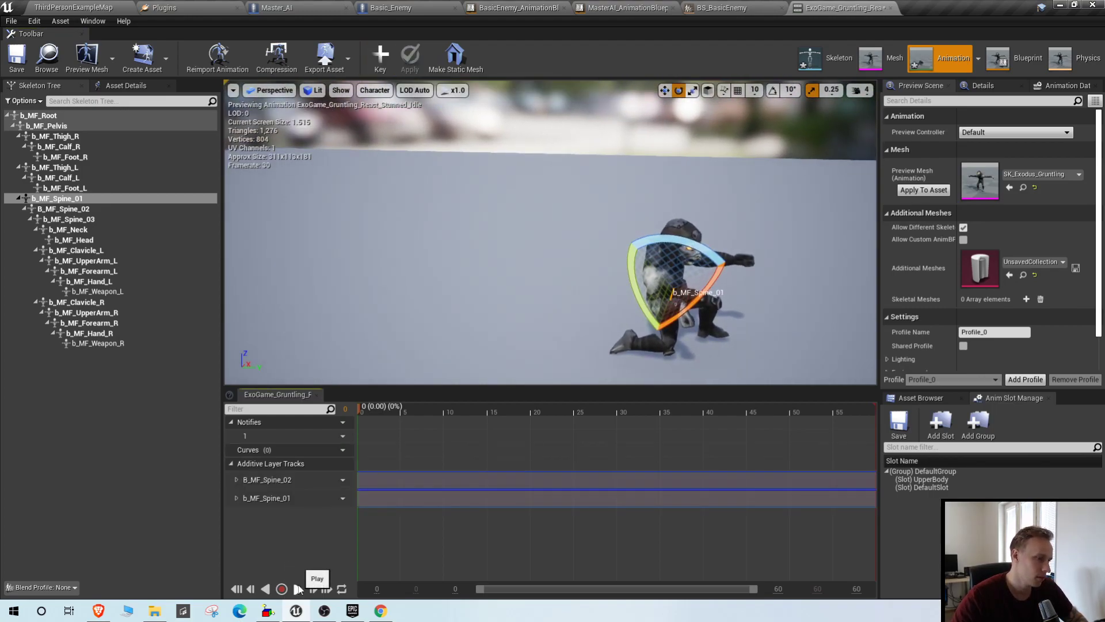
right_drag(820, 325, 772, 369)
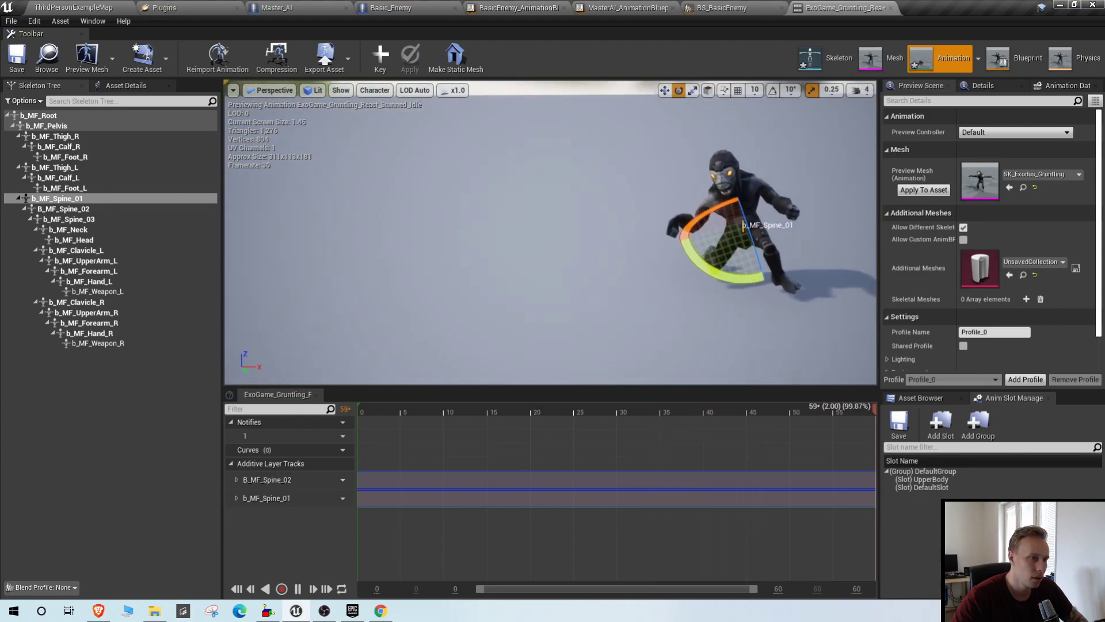
- Refine the b_MF_Spine_01 rotation with playback paused, key it at the first frame, and preview the stunned idle animation again
click(298, 588)
drag(708, 268, 749, 277)
drag(794, 198, 765, 255)
drag(719, 408, 309, 412)
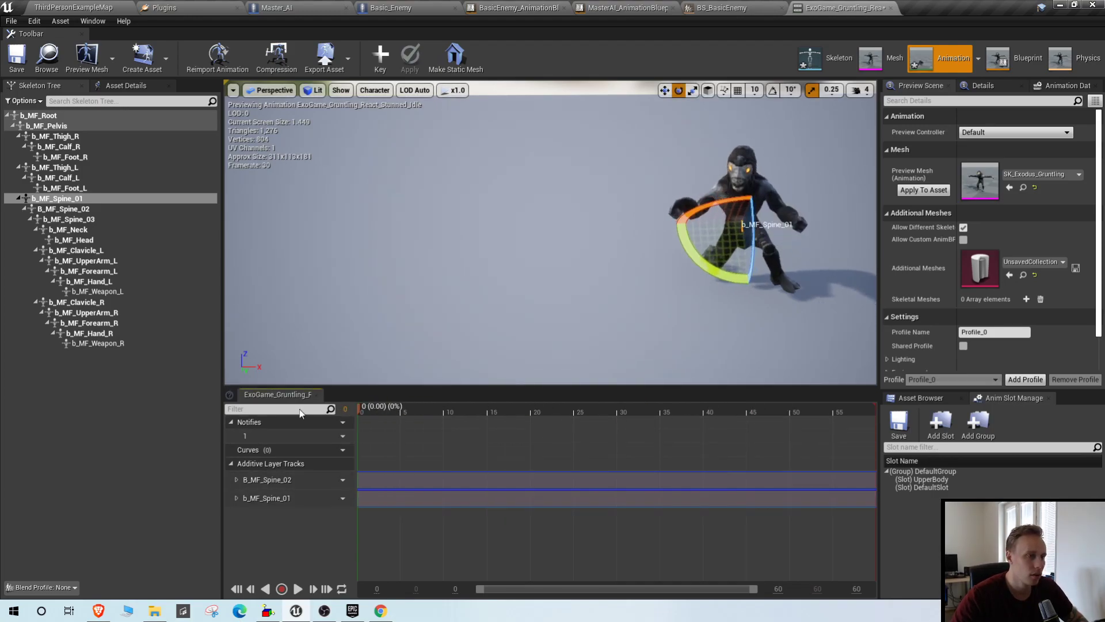
click(380, 57)
right_drag(522, 130, 694, 266)
click(298, 588)
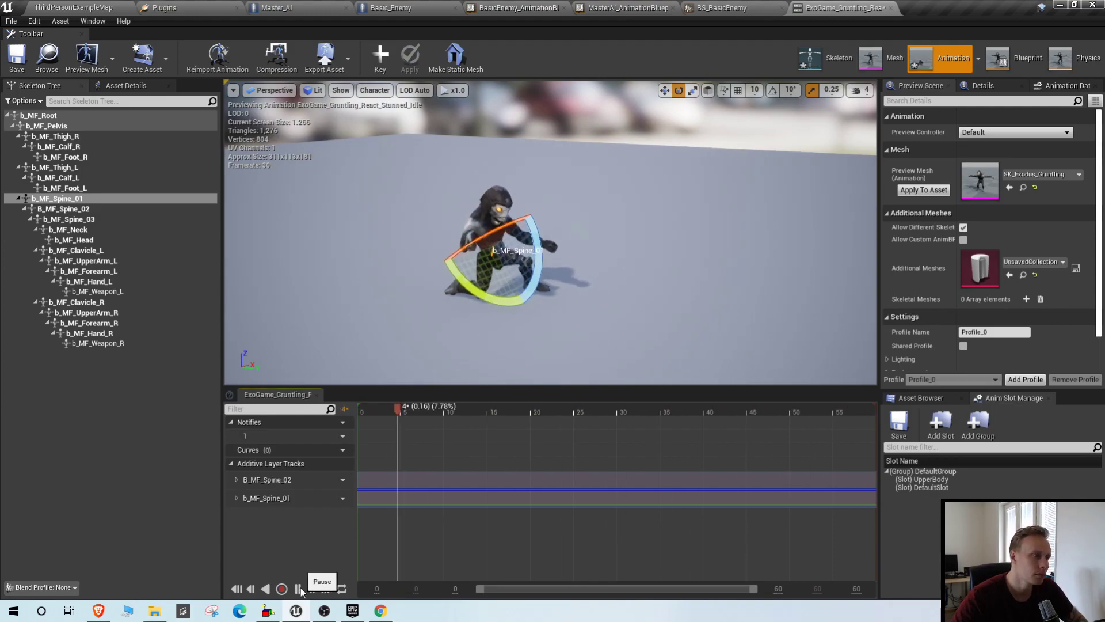
click(299, 589)
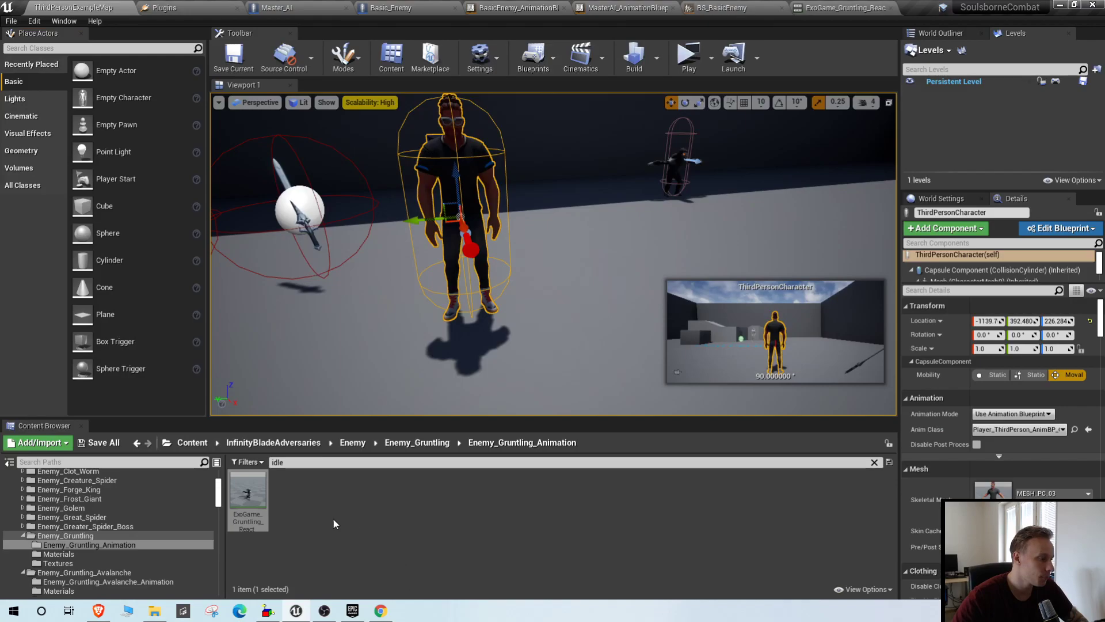
- Check the full name of the stunned idle animation without renaming it, and clear the folder's search filter
key(F2)
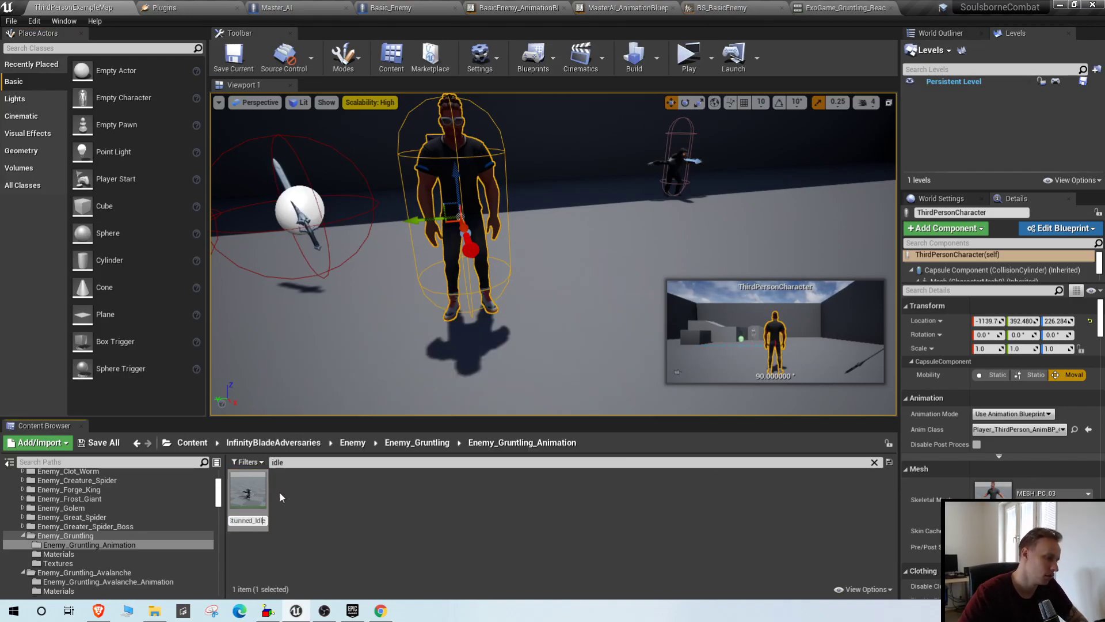
click(496, 569)
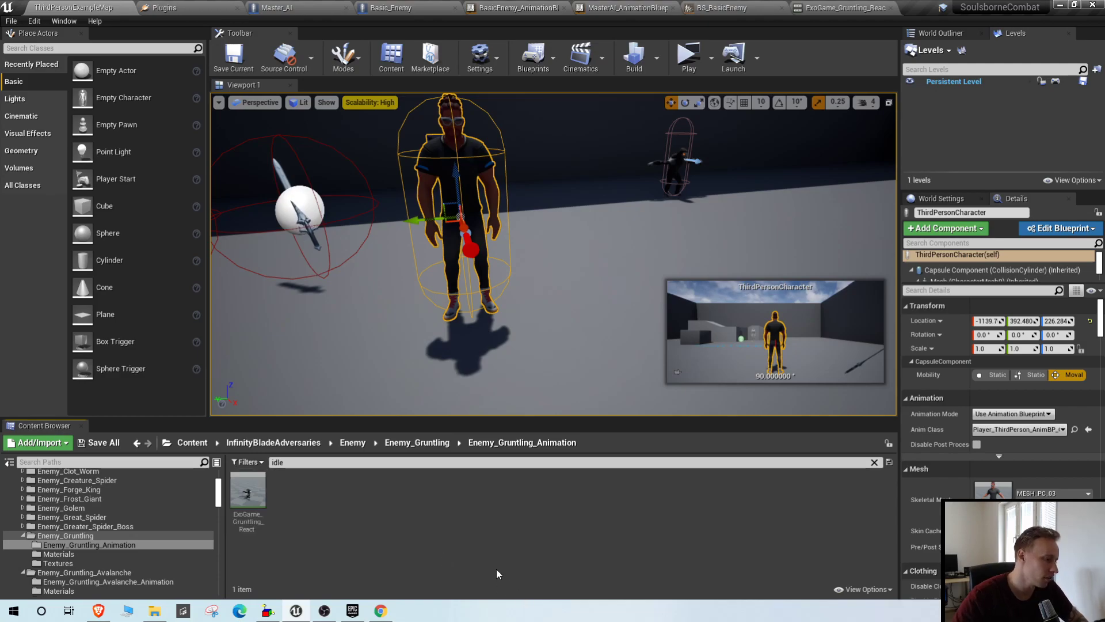
click(308, 461)
key(BackSpace)
key(BackSpace)
key(BackSpace)
key(BackSpace)
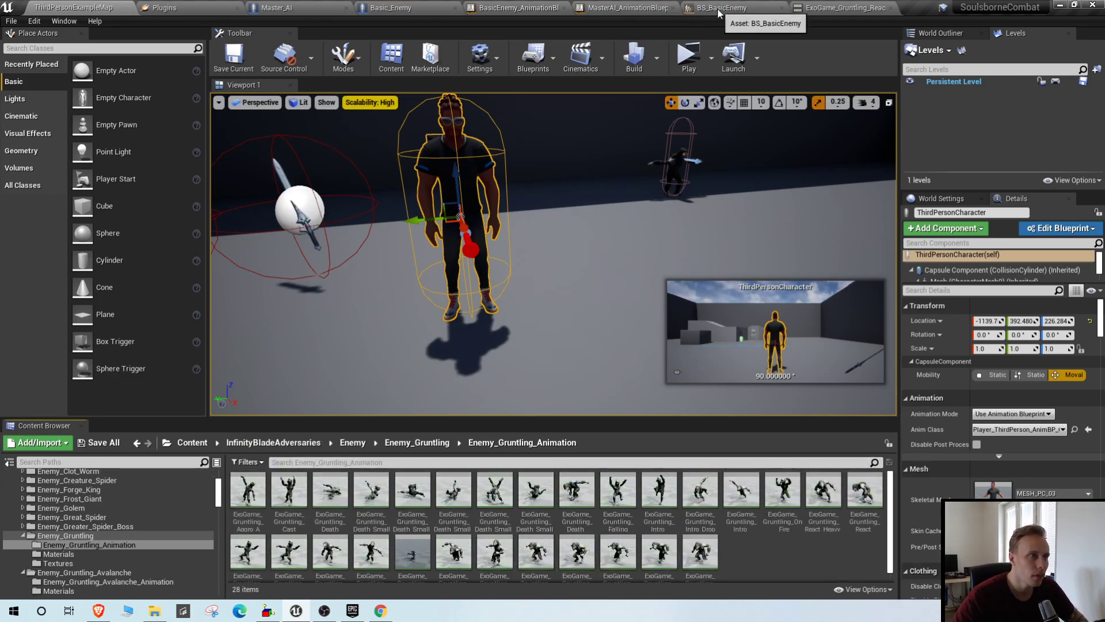
- Search the animation folder for "idl" and try to add the stunned idle animation to the BS_BasicEnemy blend space
click(494, 467)
text(idl)
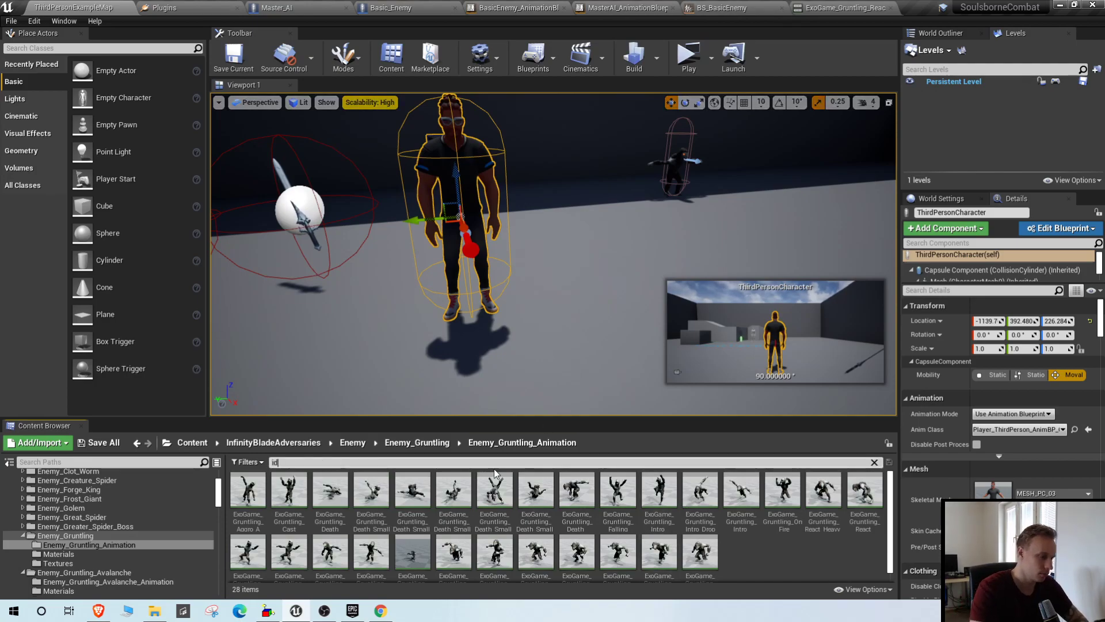
drag(247, 492, 714, 527)
click(107, 7)
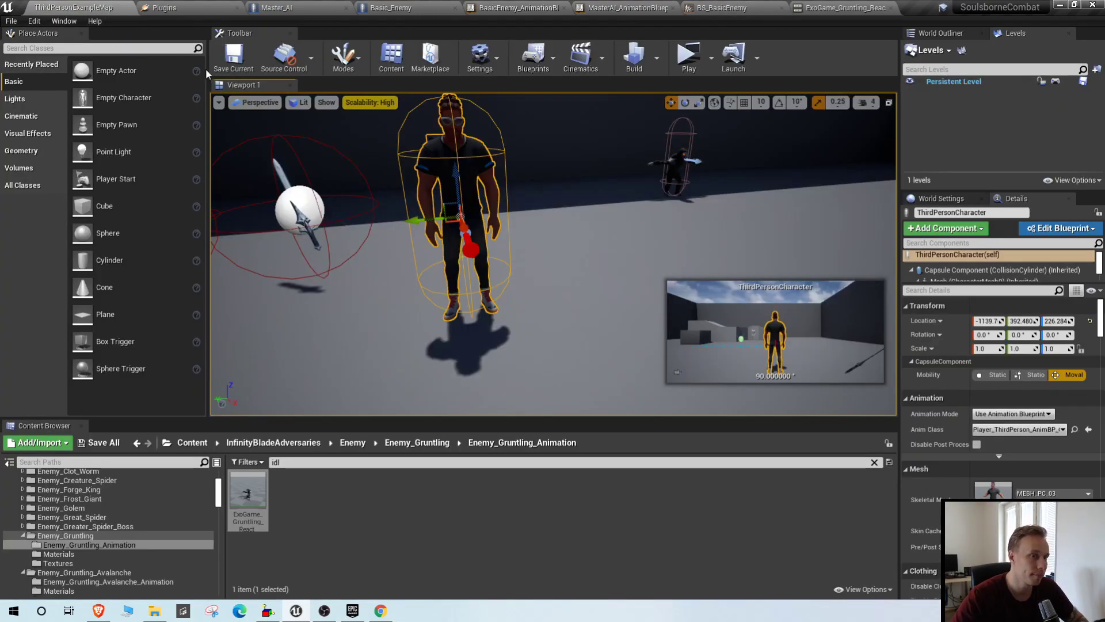
- Locate the Basic_Enemy mesh's assigned animation blueprint in the Prefabs/AI_Characters/BasicEnemy folder
click(506, 567)
click(417, 442)
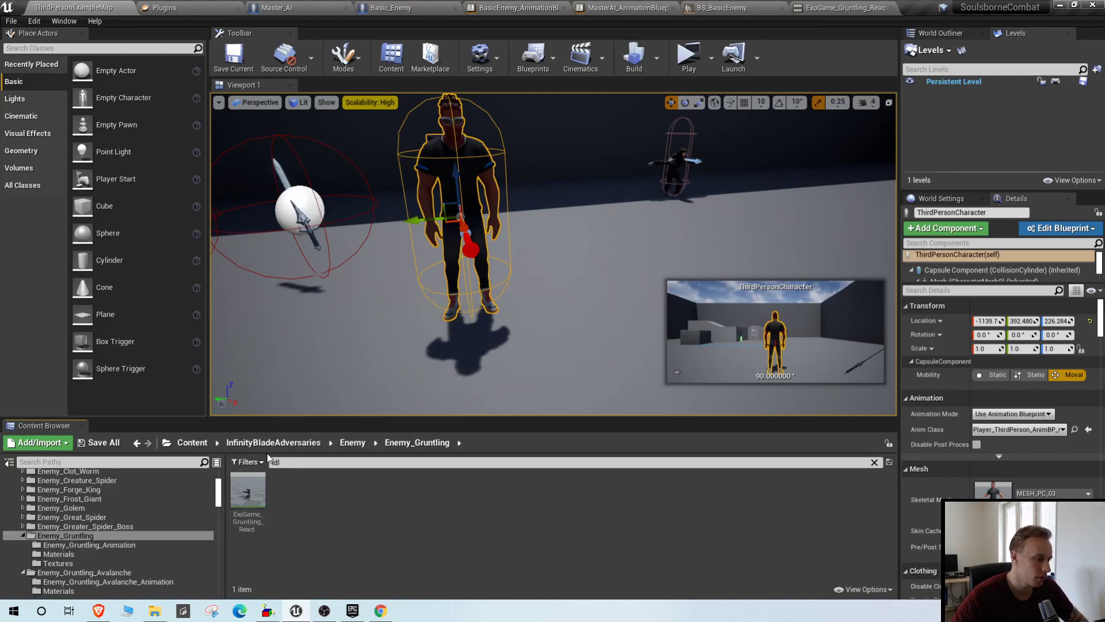
click(353, 442)
click(392, 7)
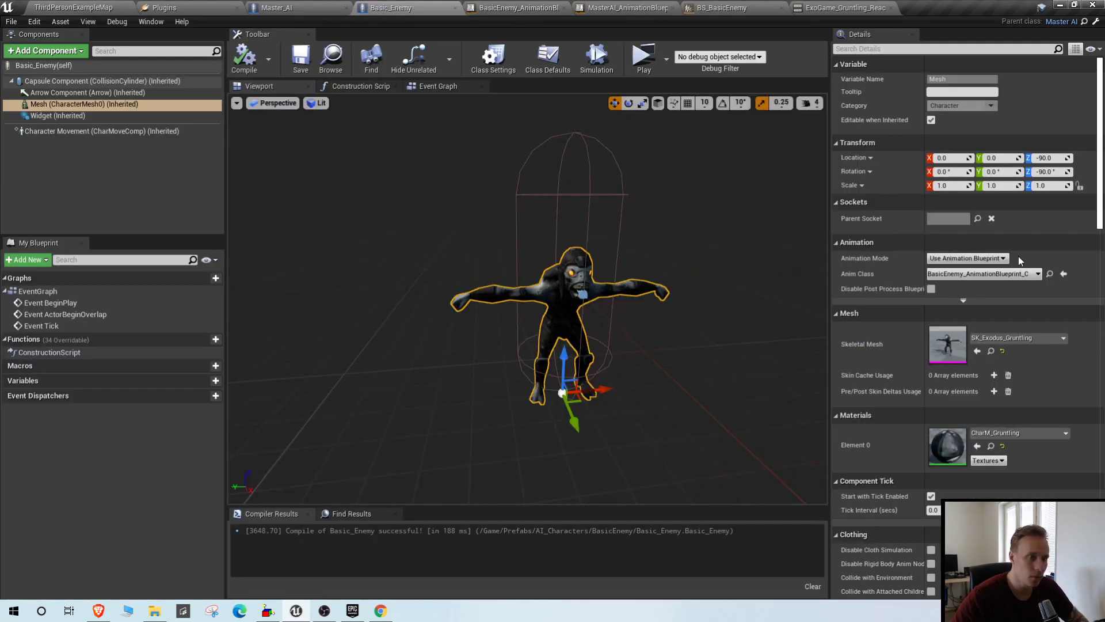
click(1049, 274)
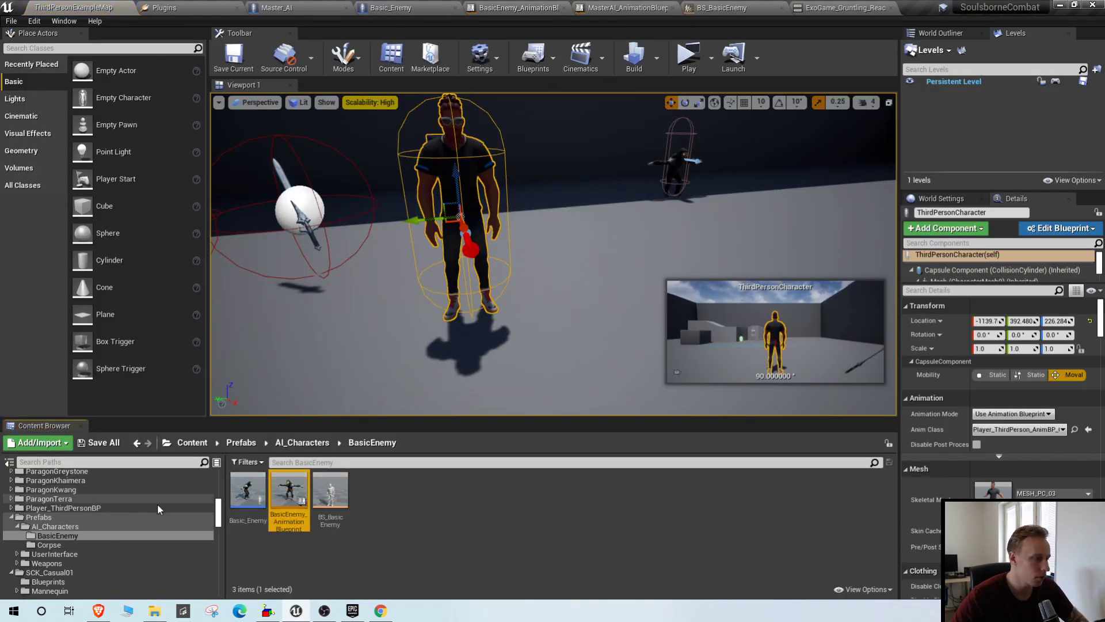
- Inspect the basic enemy's animation blueprint and compare its target skeleton with the skeleton used by BS_BasicEnemy
double_click(305, 491)
scroll(528, 324, up, 3)
click(115, 8)
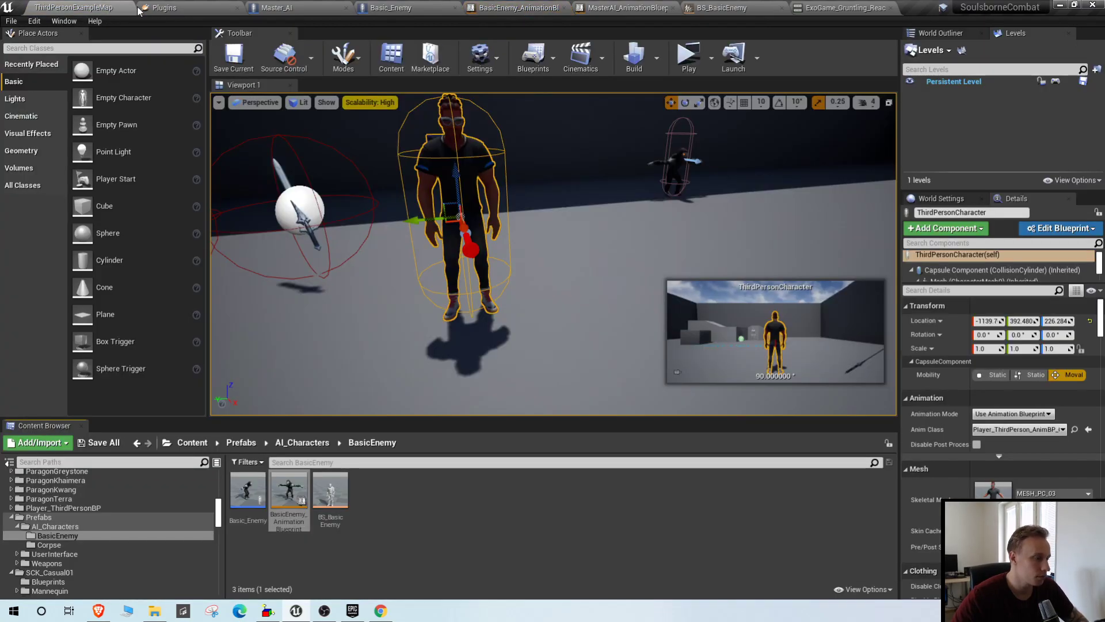
click(338, 505)
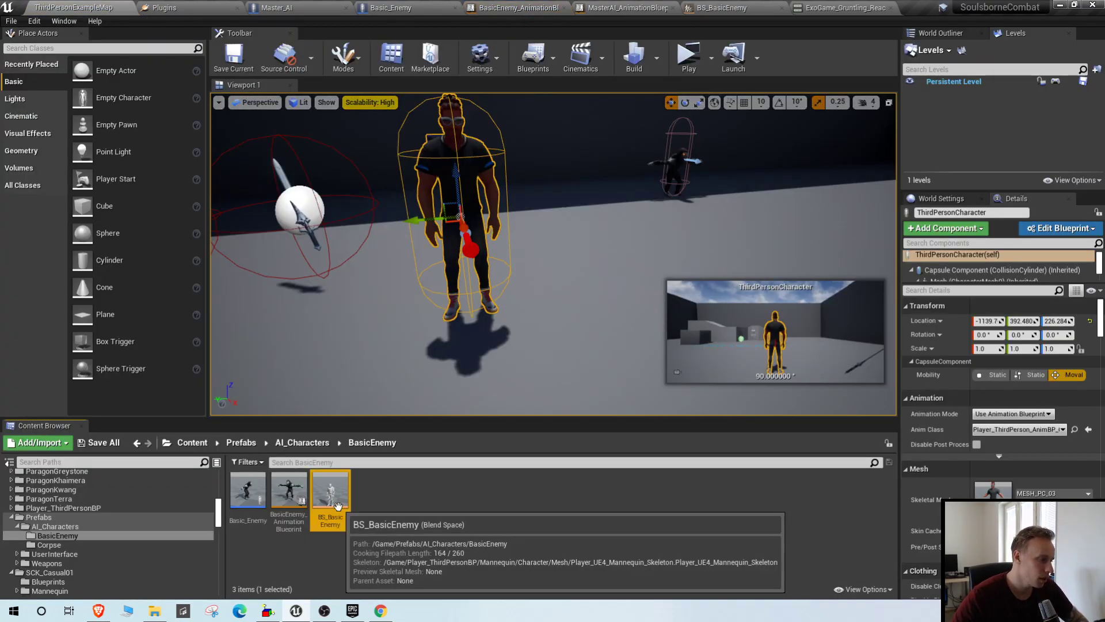
click(283, 510)
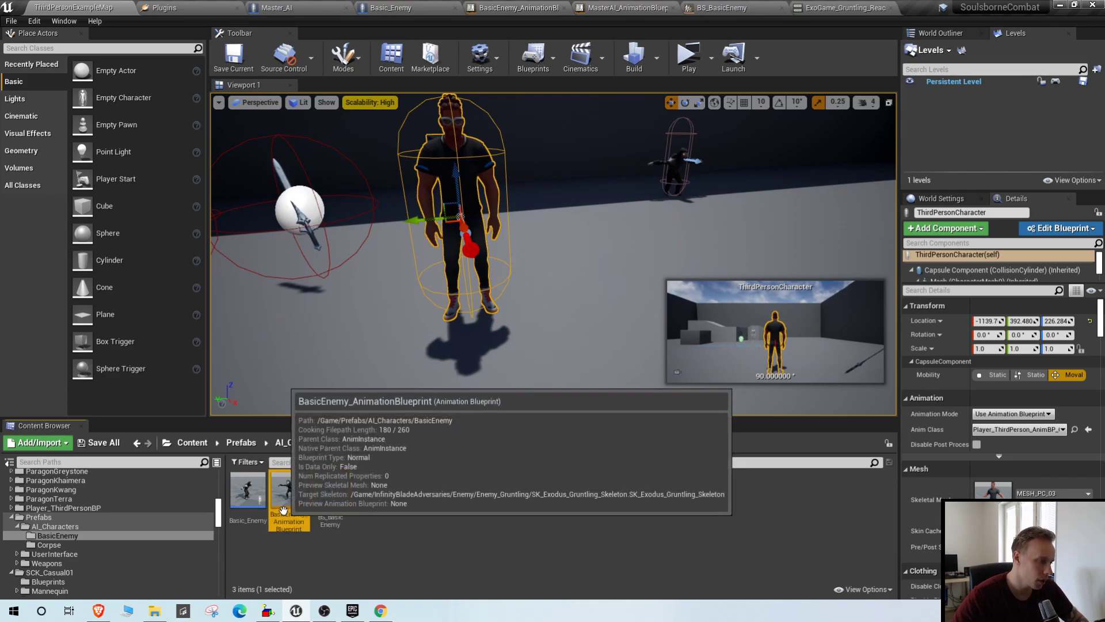
click(338, 512)
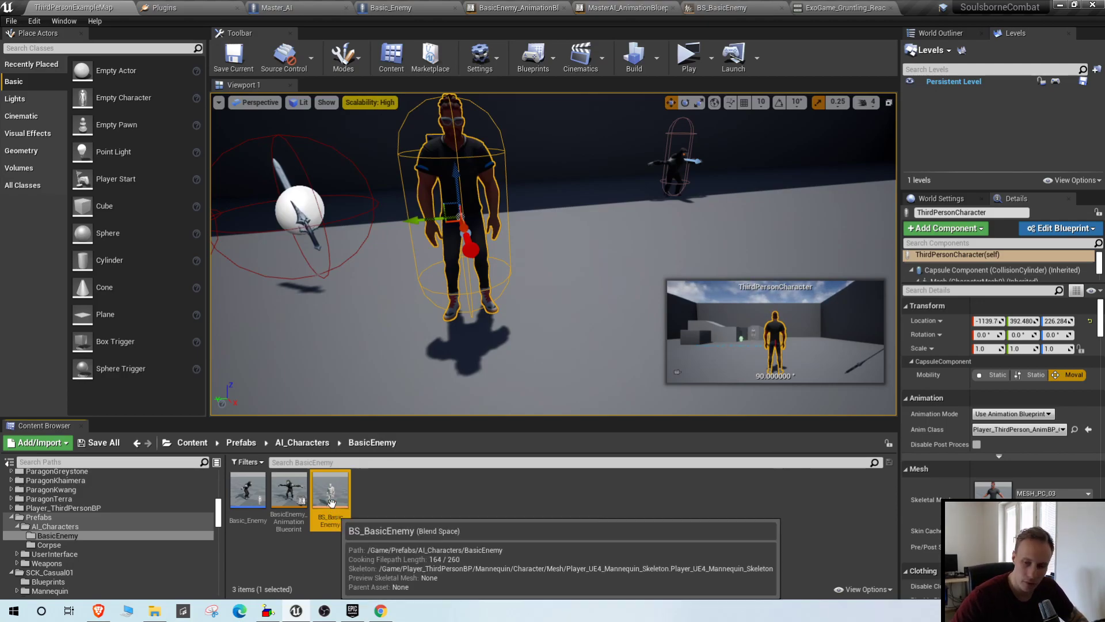
- Create a Blend Space for the Exodus Gruntling skeleton in the BasicEnemy folder, using the search "exo", and name it BS_Gruntling
click(455, 528)
right_click(389, 493)
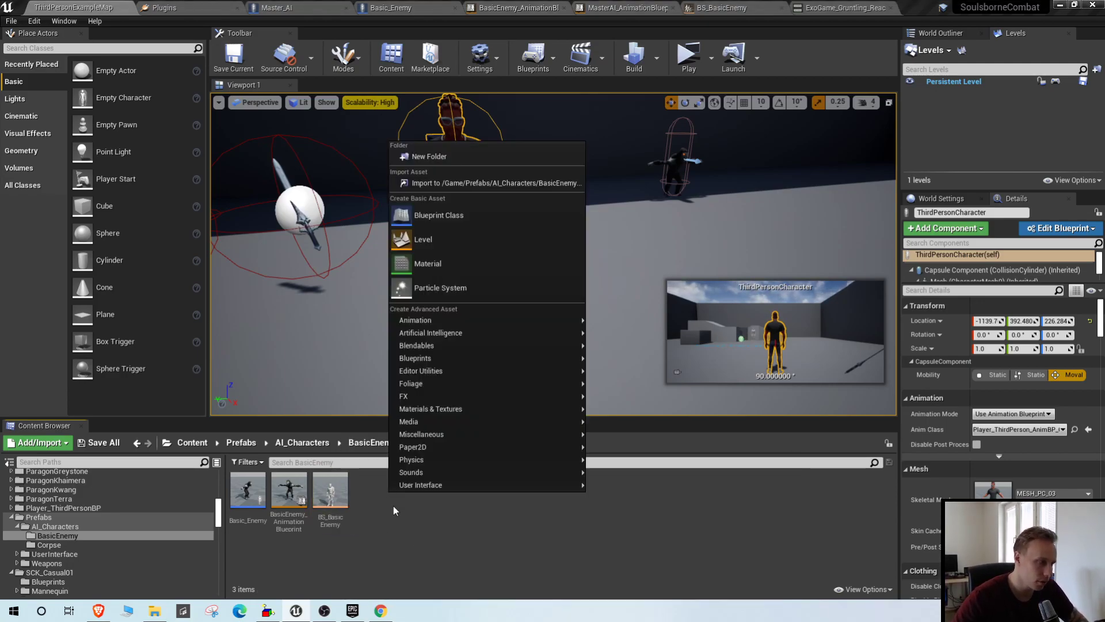
mouse_move(477, 321)
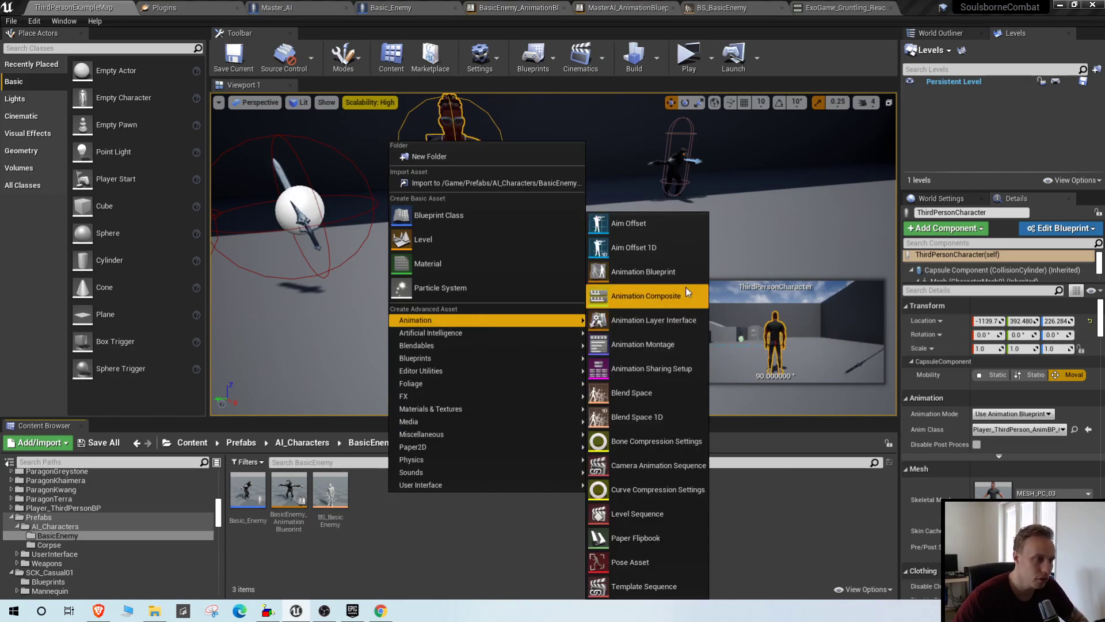
click(662, 395)
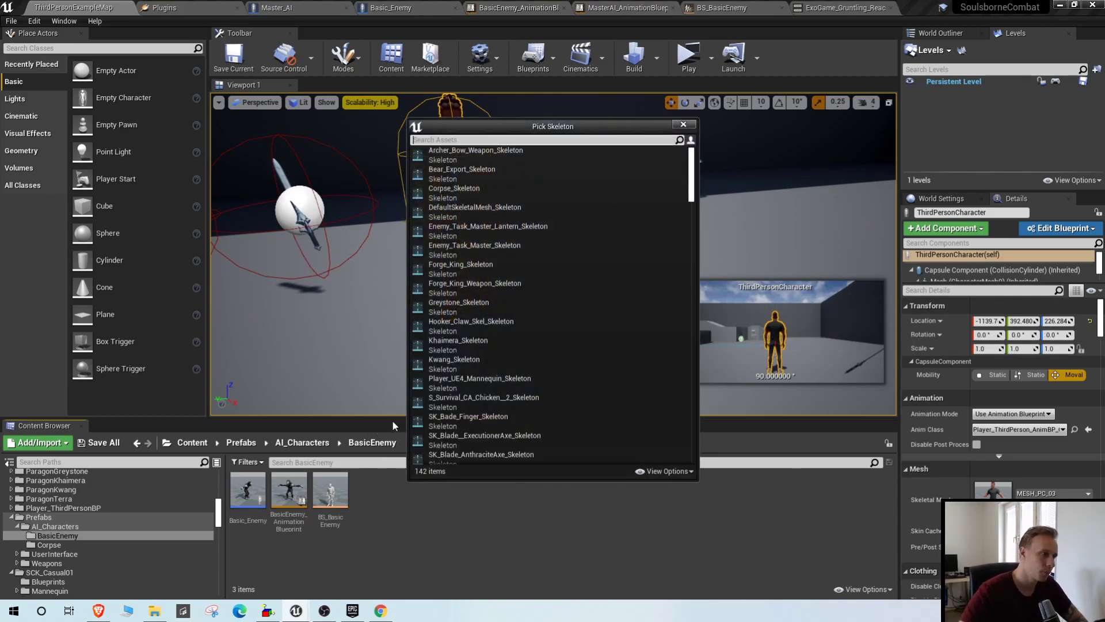
text(exo)
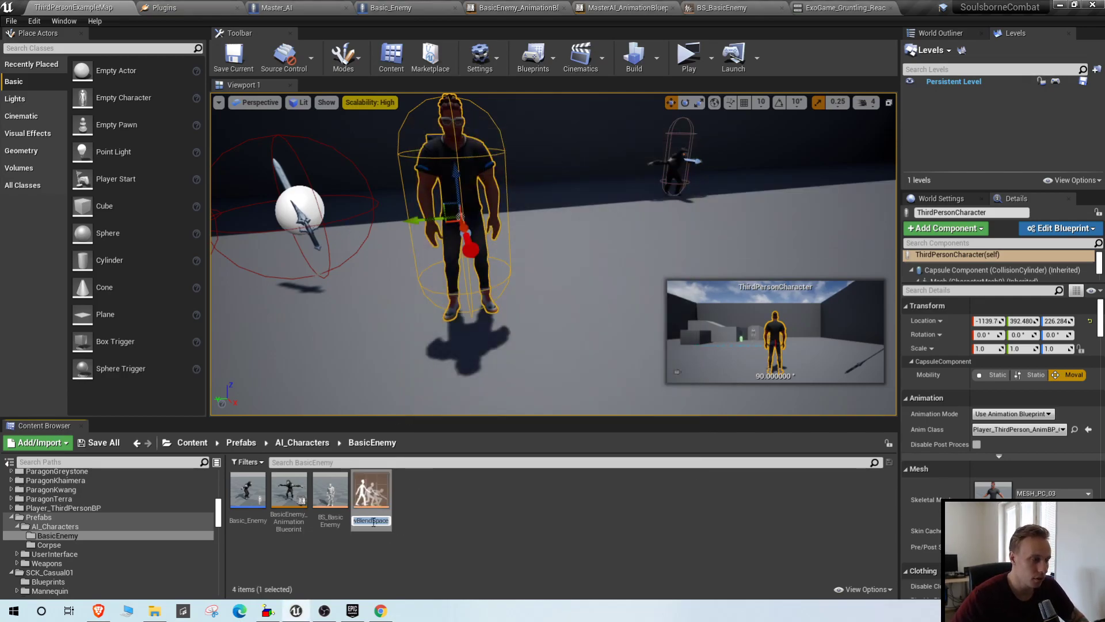
text(BS_)
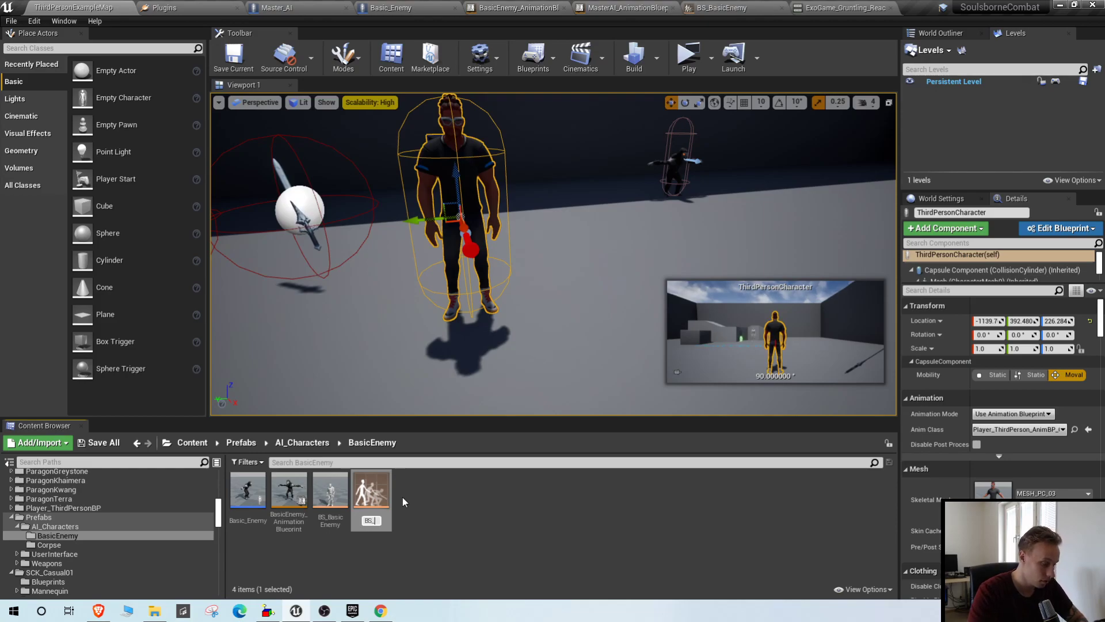
text(Gruntling)
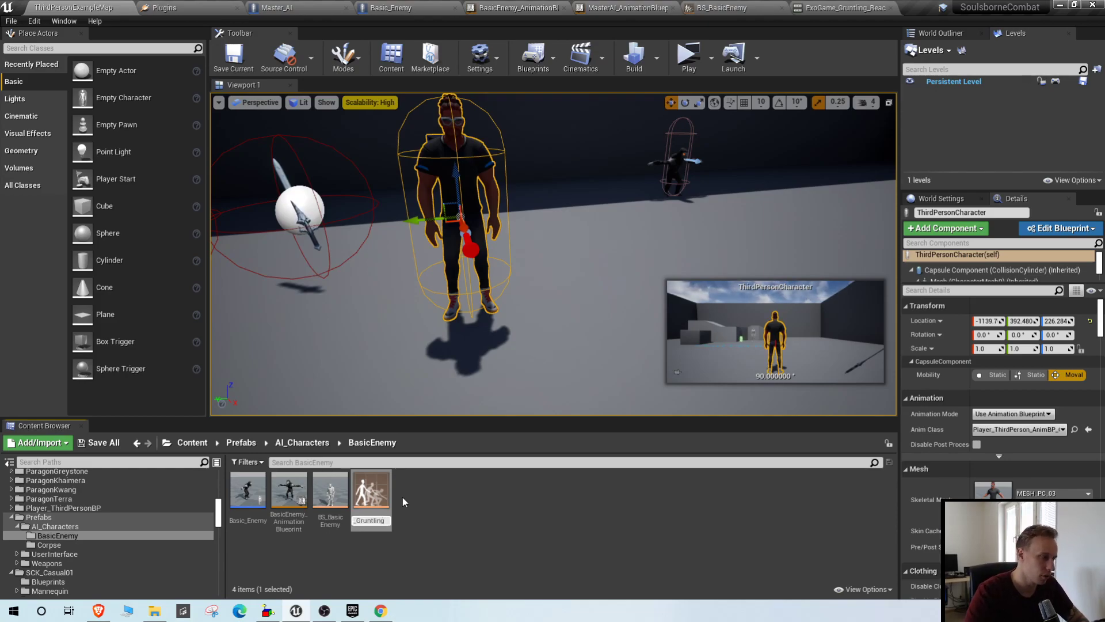
key(Return)
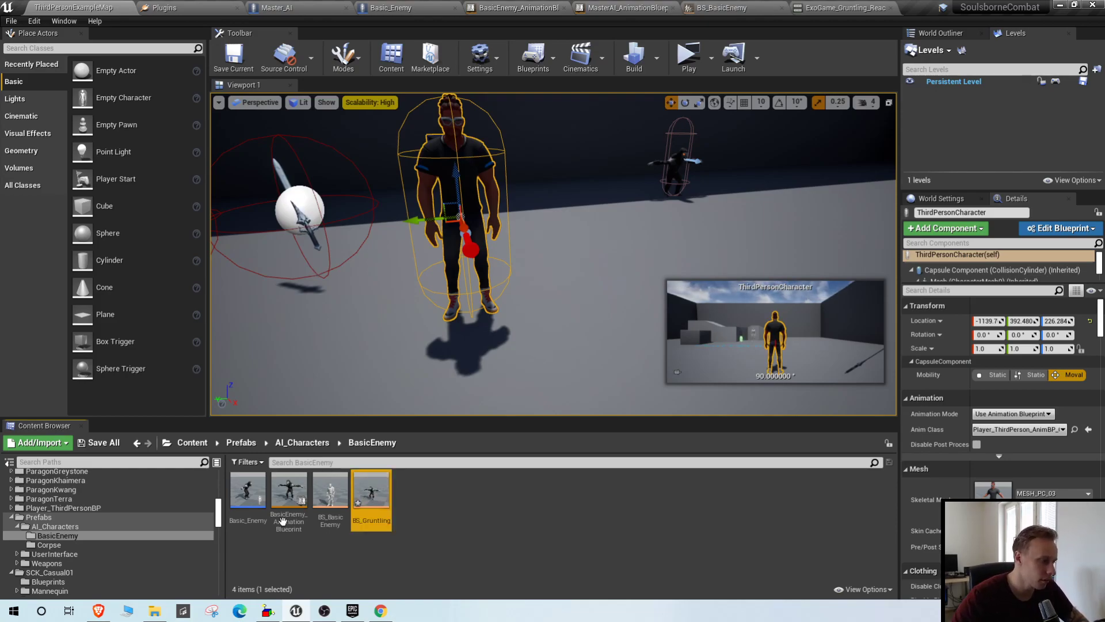
- Rename the Basic_Enemy blueprint as Gruntling_Enemy
click(261, 504)
key(F2)
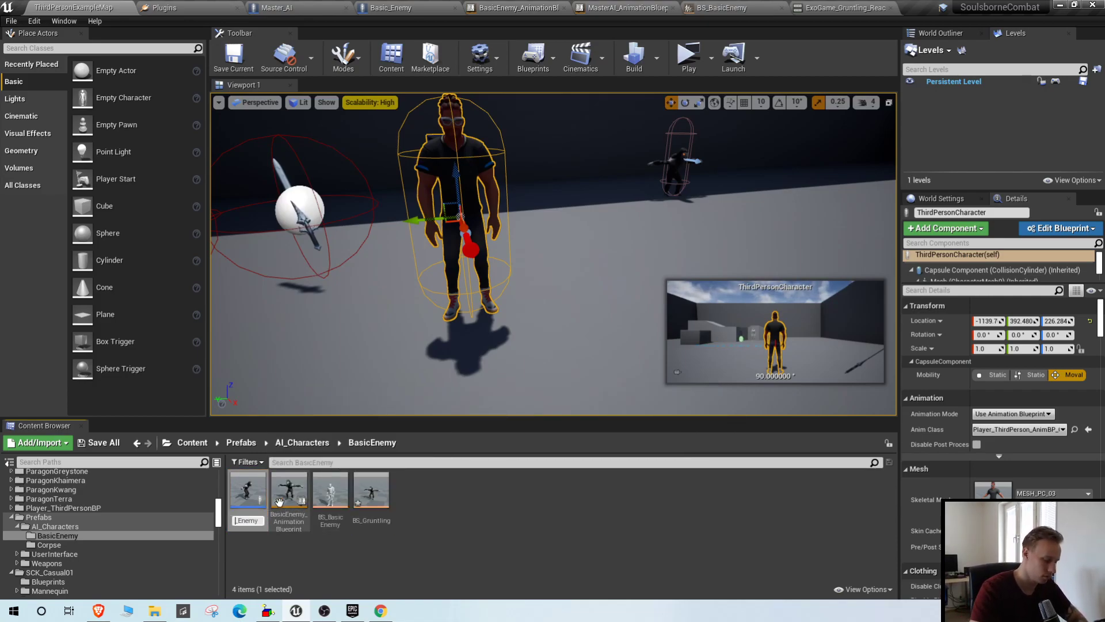
text(Gruntling)
key(Return)
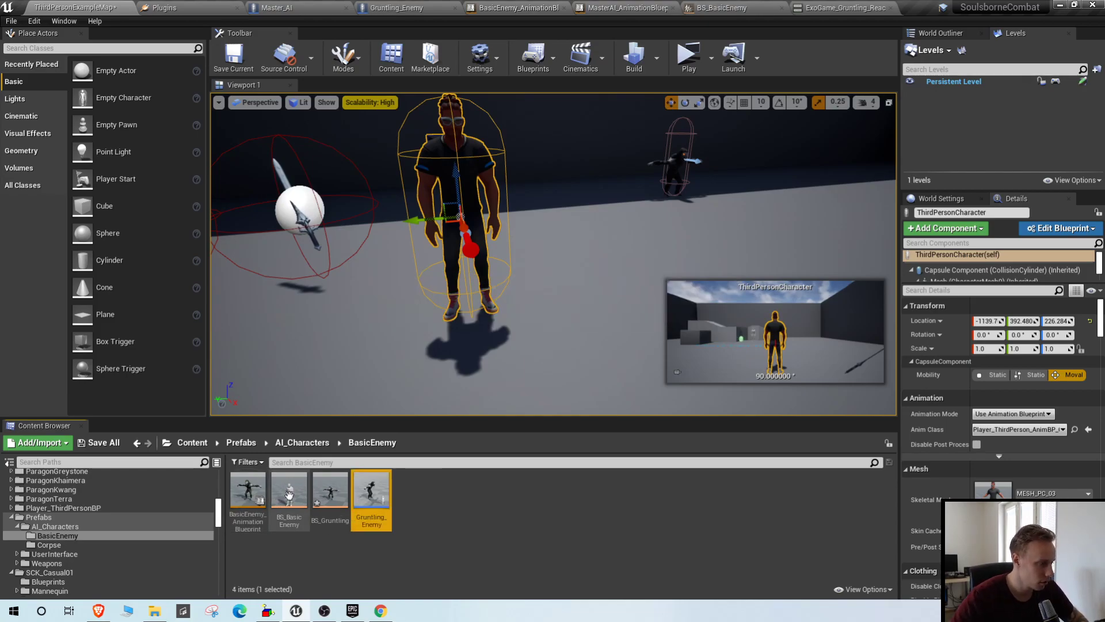
- Rename the BasicEnemy_AnimationBlueprint asset as Gruntling_AnimationBlueprint
click(241, 520)
key(F2)
key(Home)
key(Right)
key(Right)
key(Right)
key(Right)
key(Right)
key(Right)
key(Right)
key(Right)
key(Right)
key(Right)
key(BackSpace)
key(BackSpace)
key(BackSpace)
key(BackSpace)
key(BackSpace)
key(BackSpace)
key(BackSpace)
key(BackSpace)
key(BackSpace)
key(BackSpace)
text(Gruntling)
key(Return)
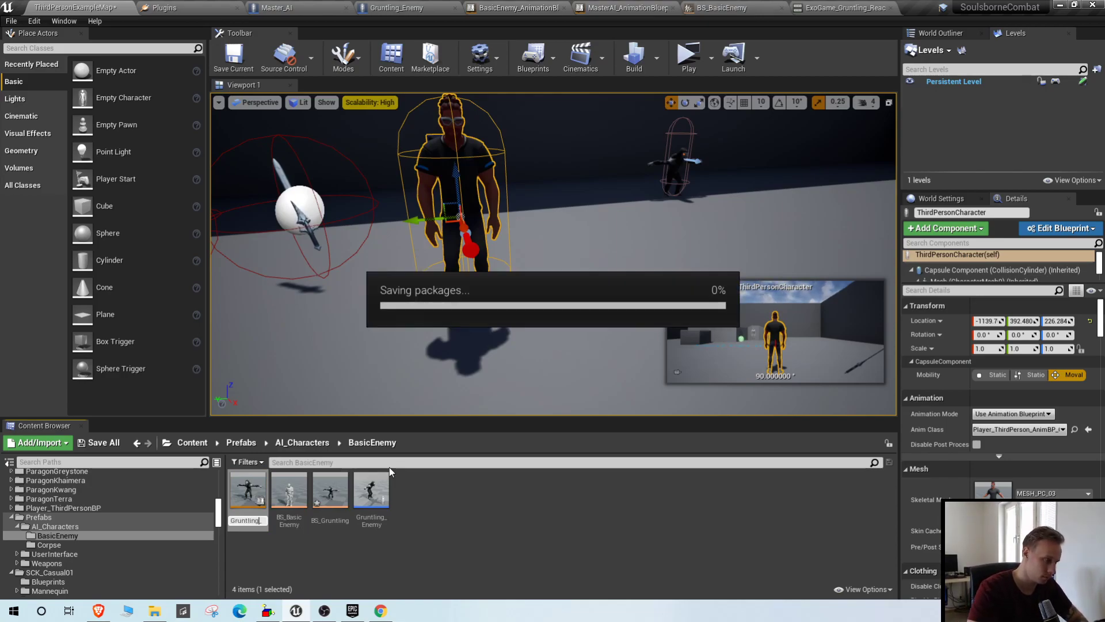
click(433, 542)
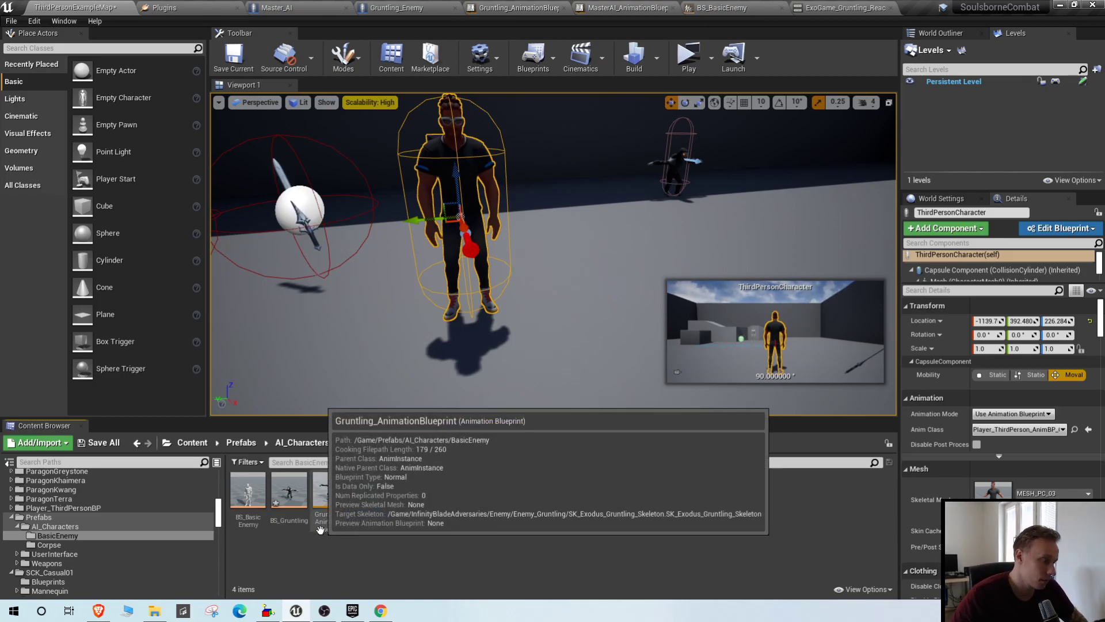
click(248, 490)
key(Delete)
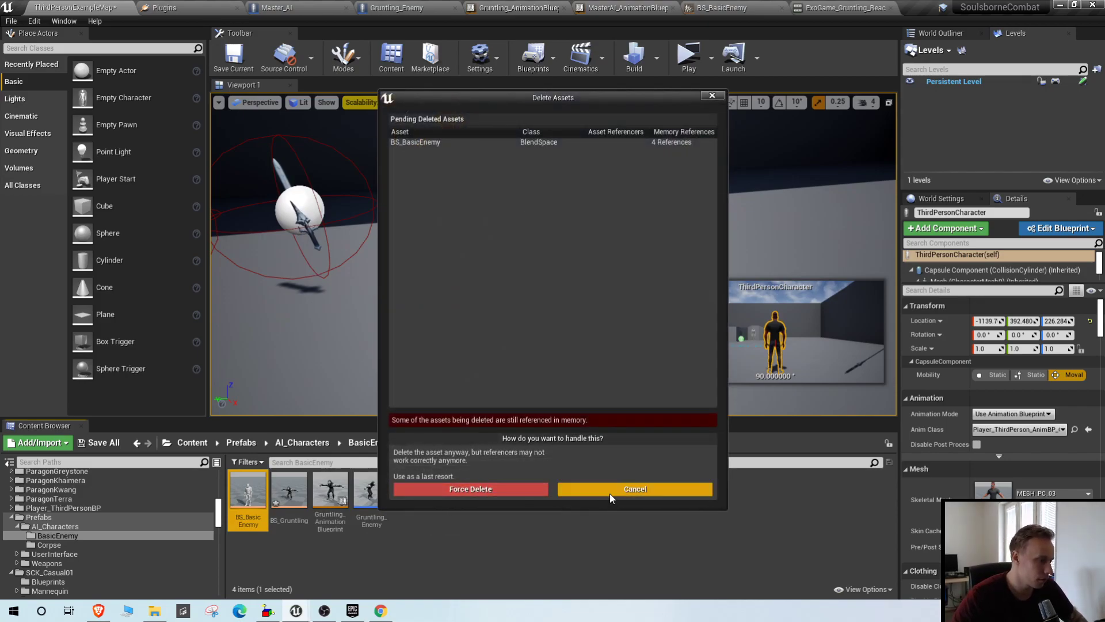
click(610, 491)
- Open the BS_Gruntling and BS_BasicEnemy blend spaces and show the asset details of both
click(297, 512)
double_click(297, 513)
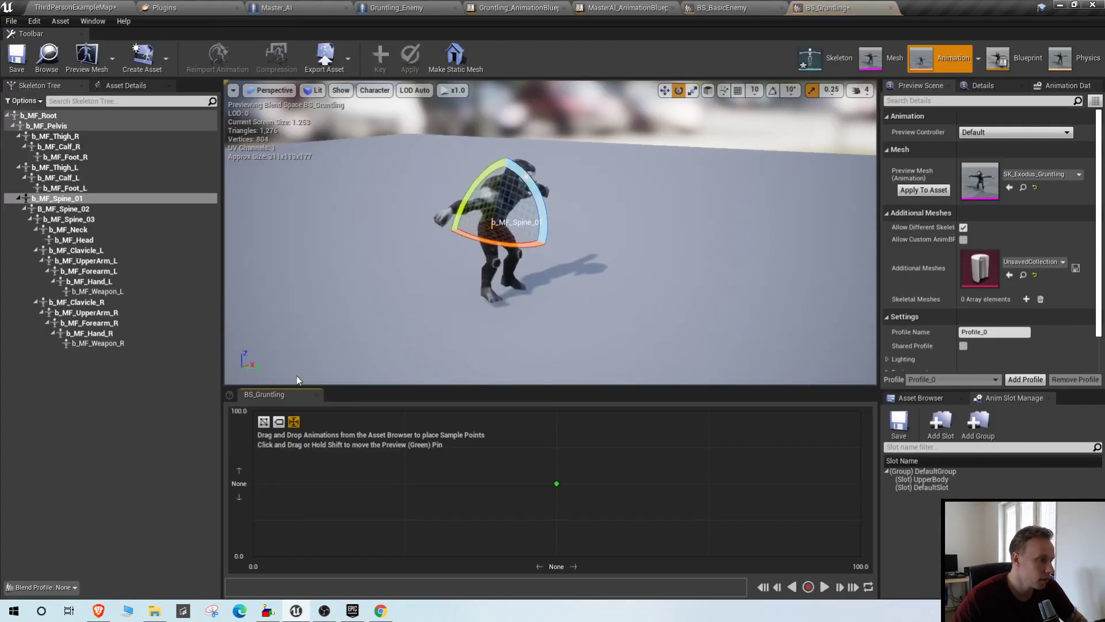
click(102, 5)
double_click(248, 490)
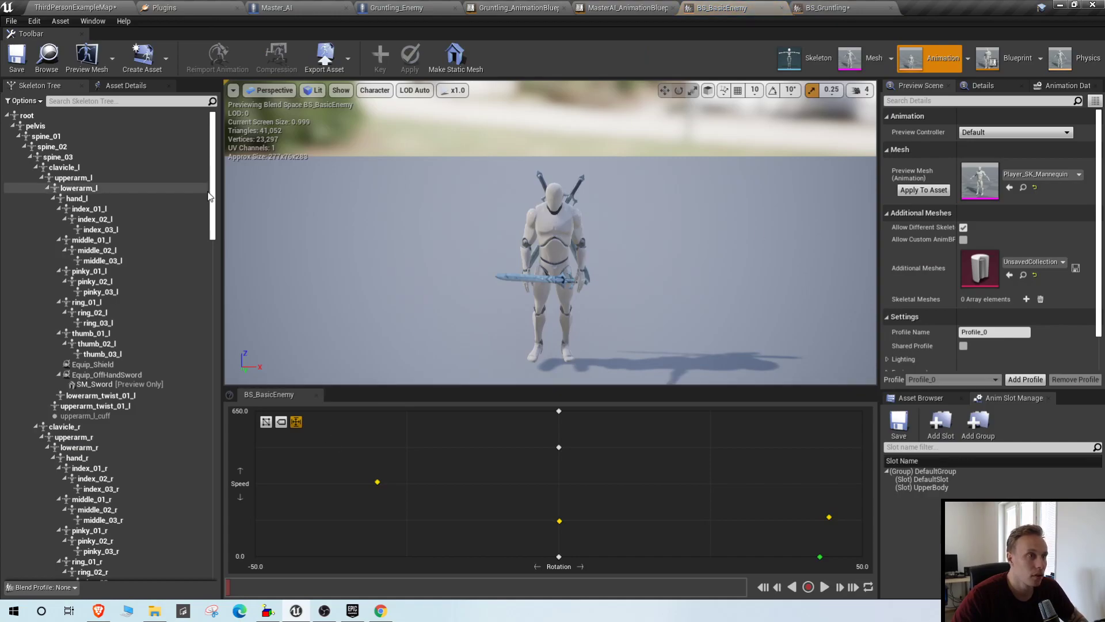
click(122, 85)
click(817, 11)
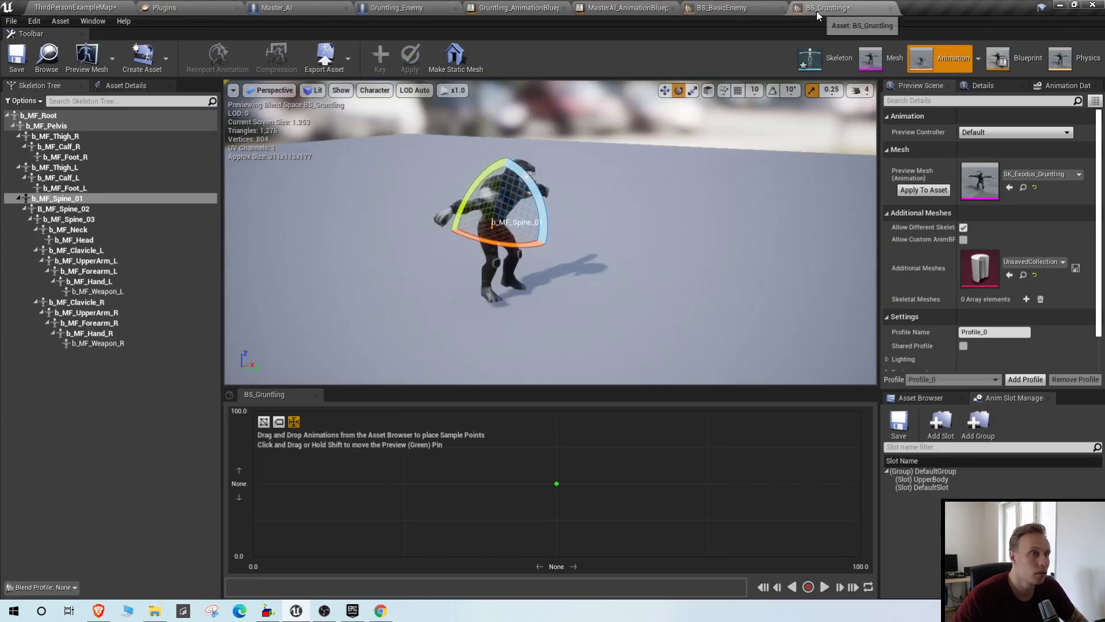
click(126, 85)
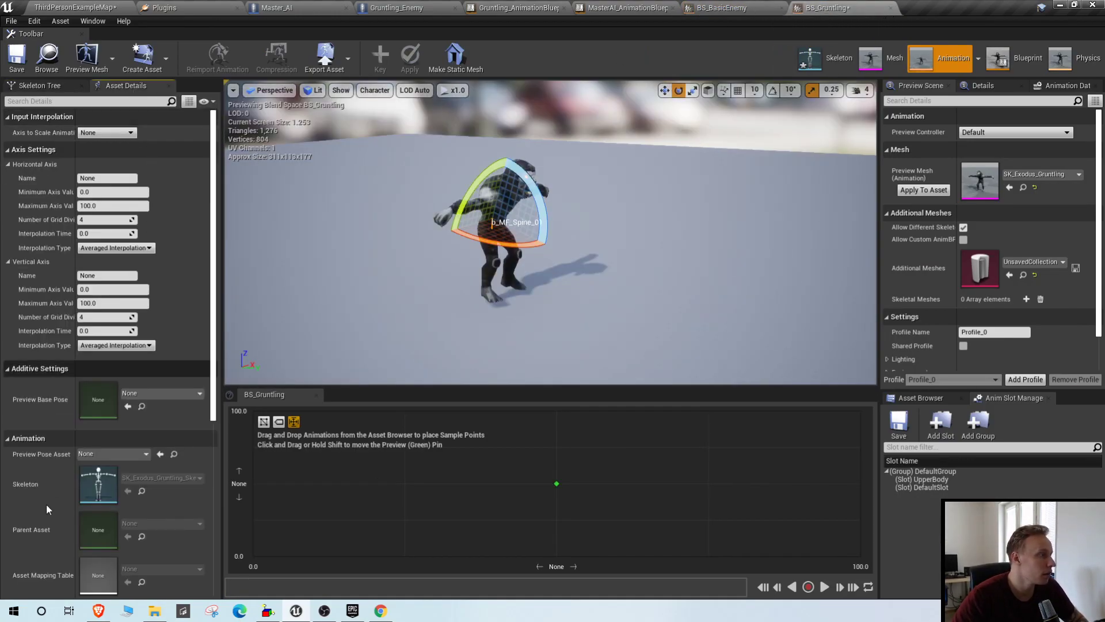
- Name BS_Gruntling's horizontal axis Rotation and its vertical axis Speed, matching the axes of BS_BasicEnemy
click(726, 8)
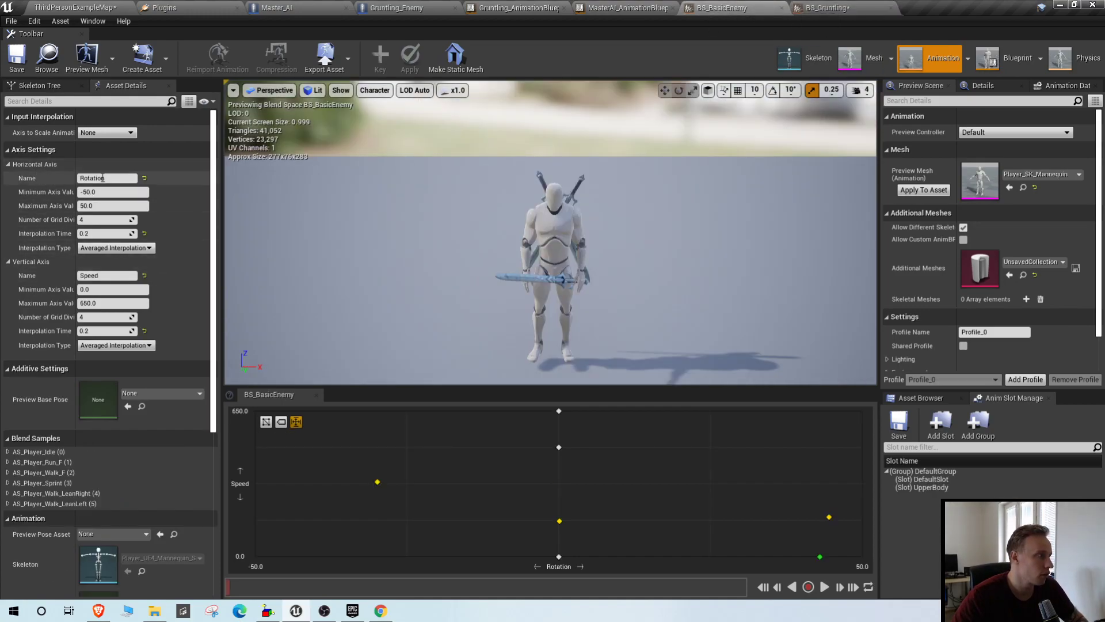
click(824, 8)
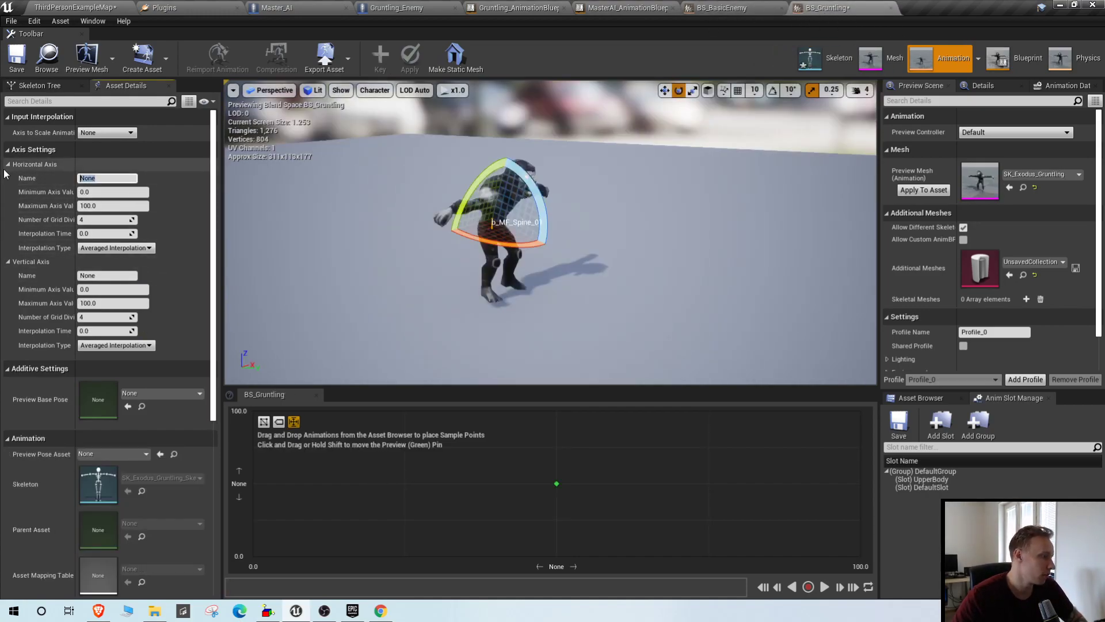
text(Rotati)
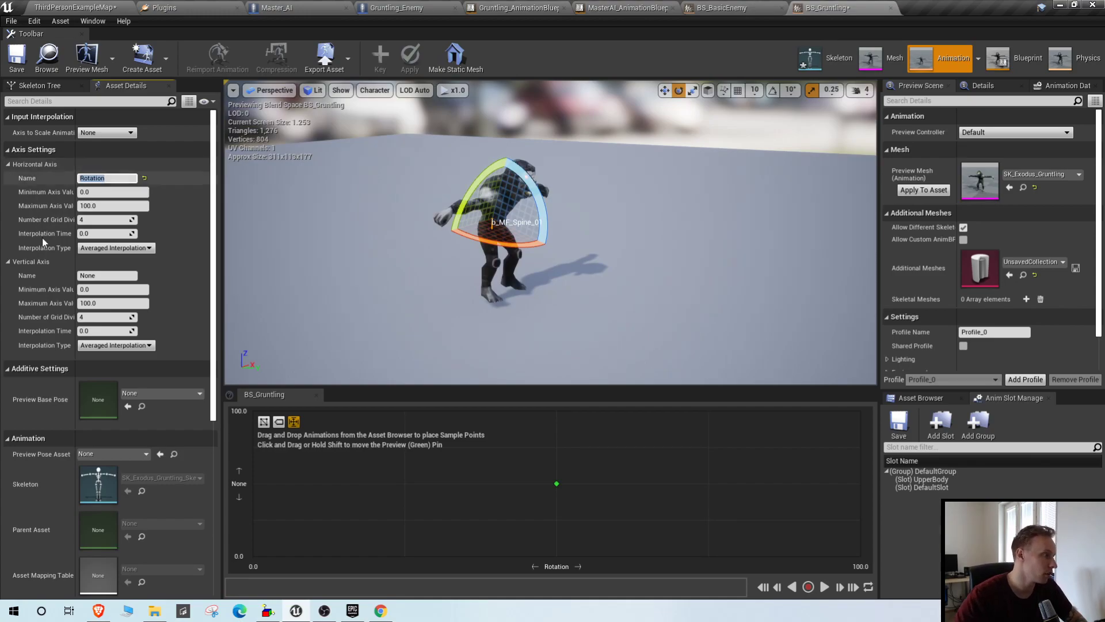
click(107, 275)
text(Speed)
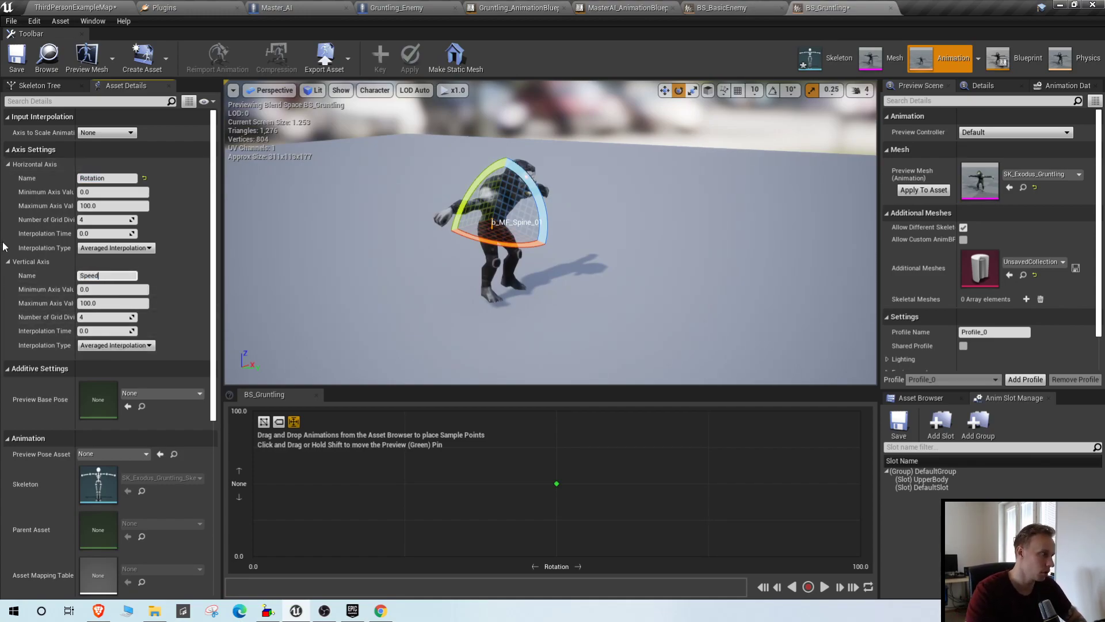
- Set BS_Gruntling's Rotation axis to a minimum of -50 and a maximum of 50, following BS_BasicEnemy
click(719, 8)
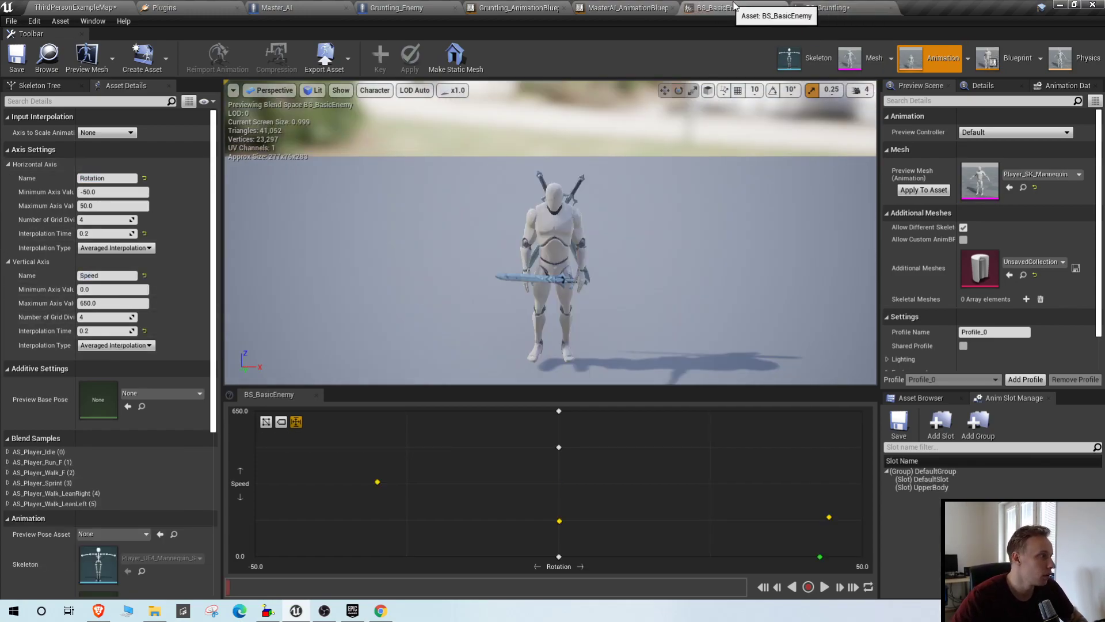
click(808, 8)
click(147, 194)
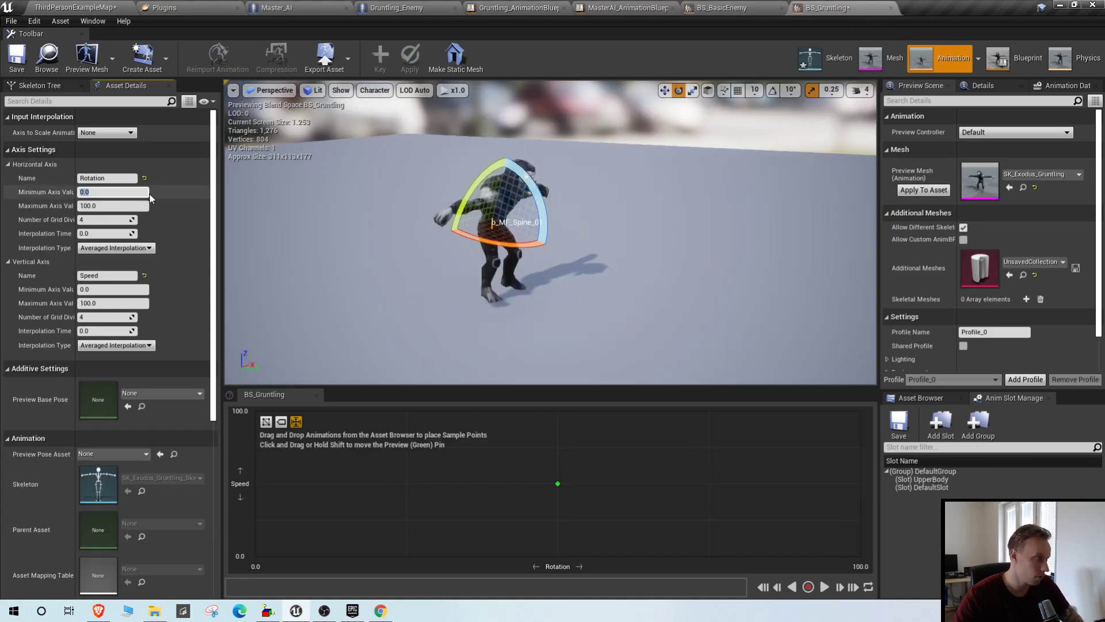
text(-50)
key(Tab)
text(50)
key(Return)
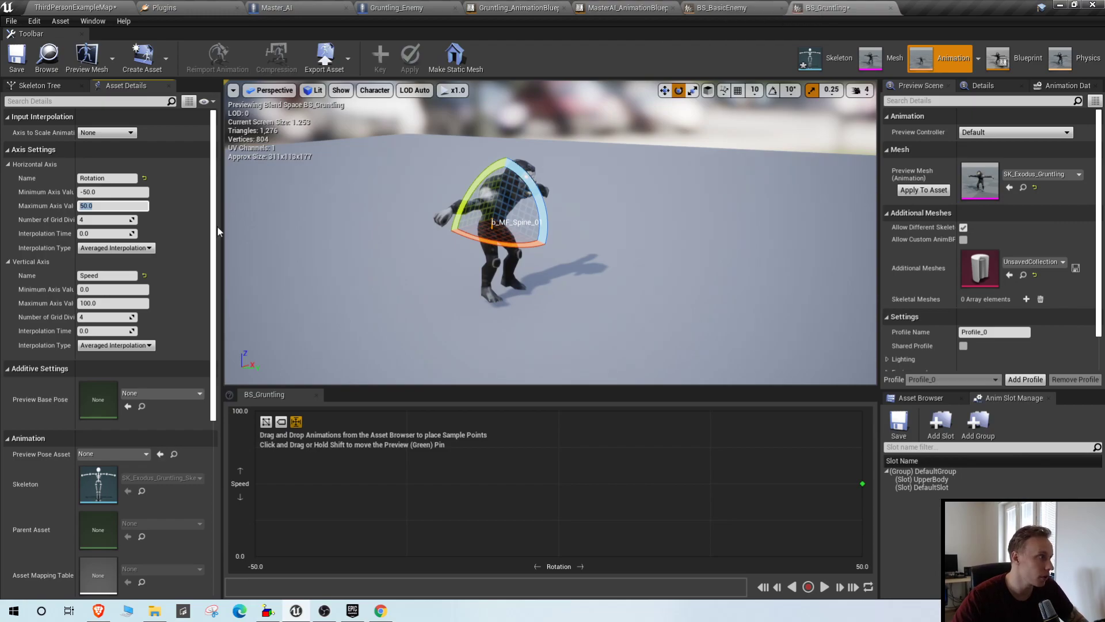
- Set BS_Gruntling's Rotation axis range to -180 to 180 and the Speed axis maximum to 400
click(122, 193)
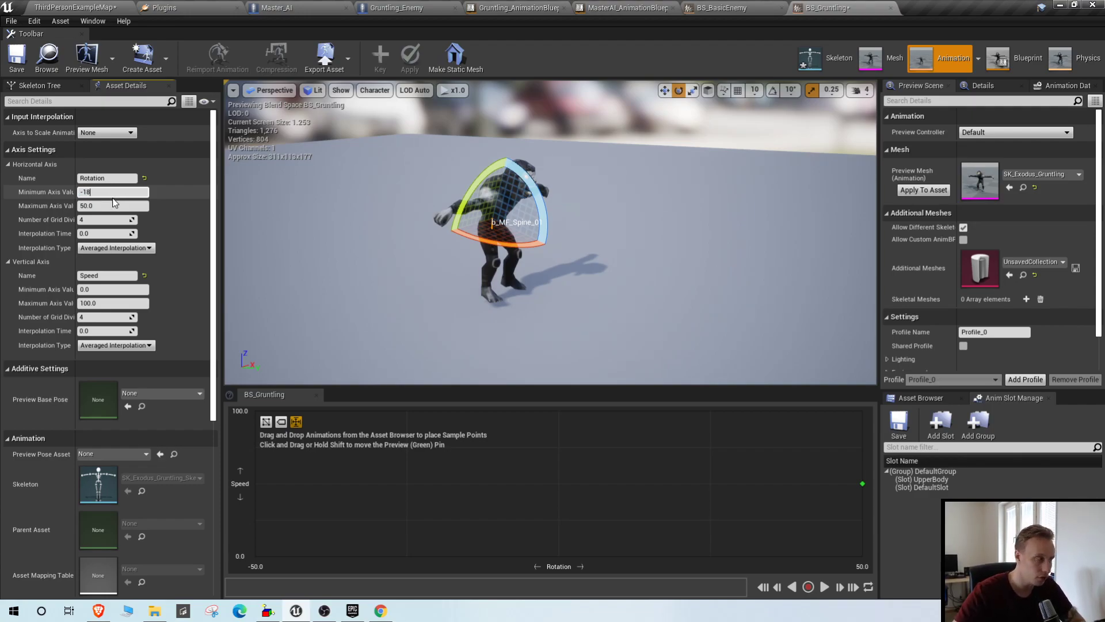
click(123, 205)
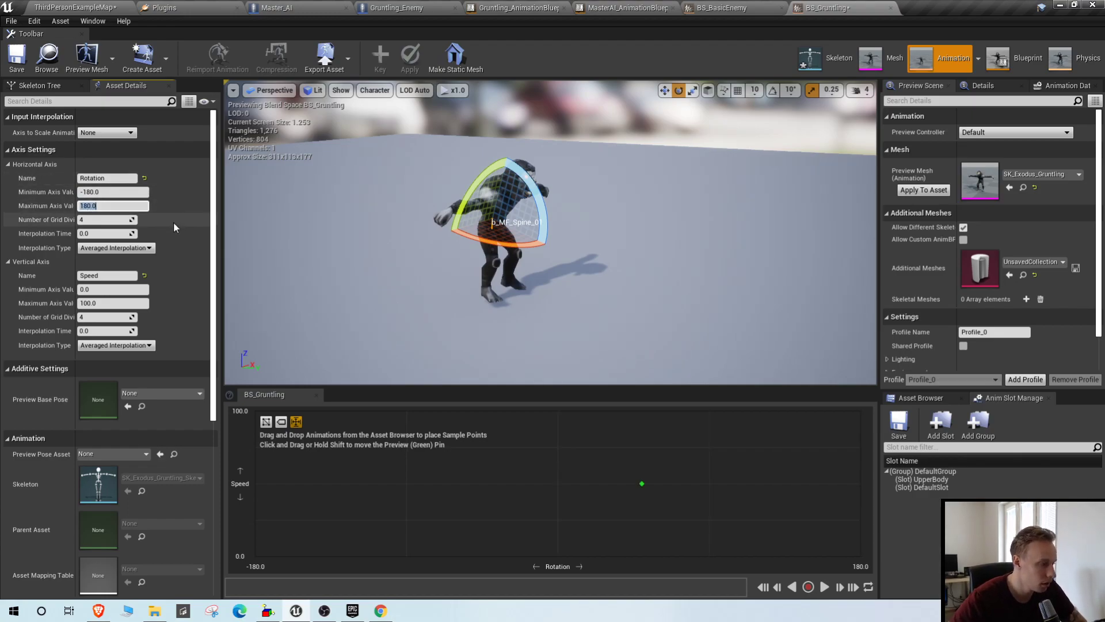
click(109, 303)
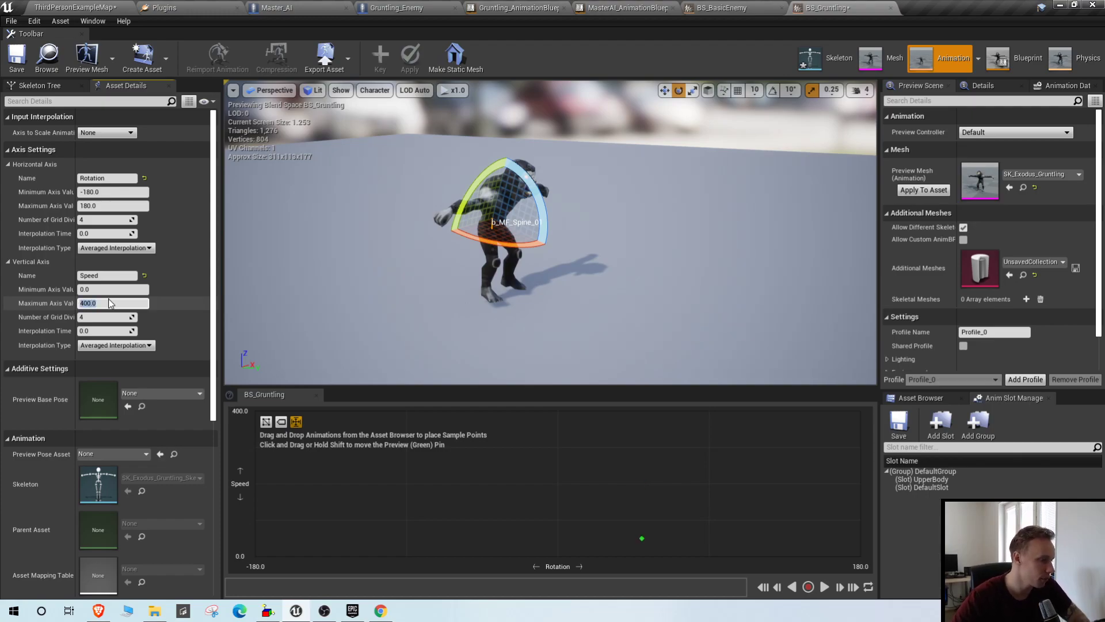
- Set the Speed axis minimum of BS_Gruntling to -200 and save the blend space
click(105, 296)
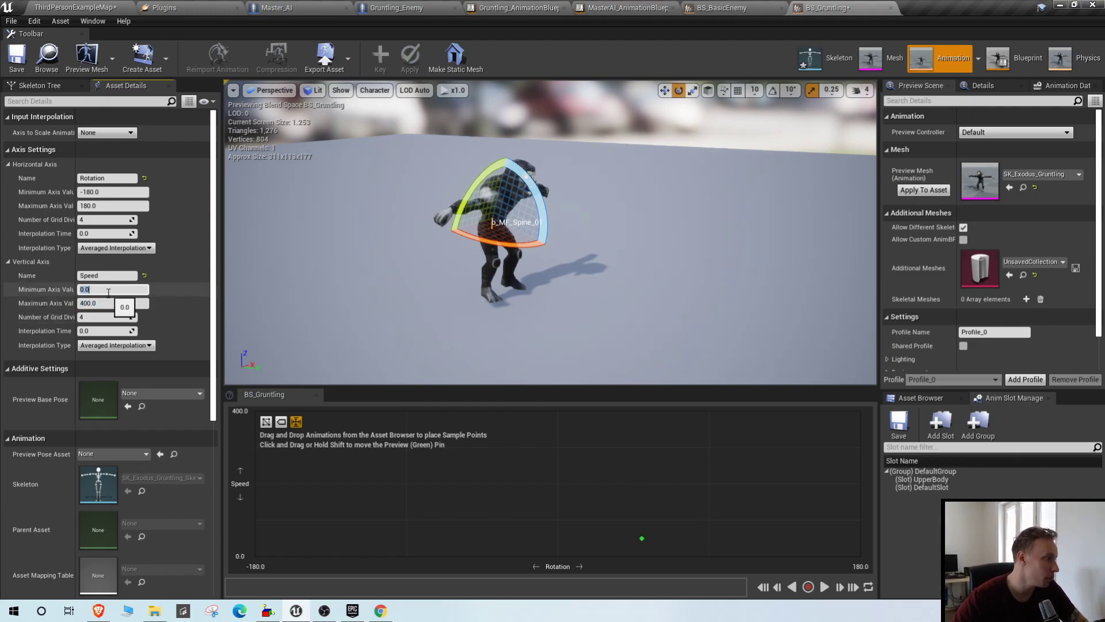
key(Return)
click(17, 58)
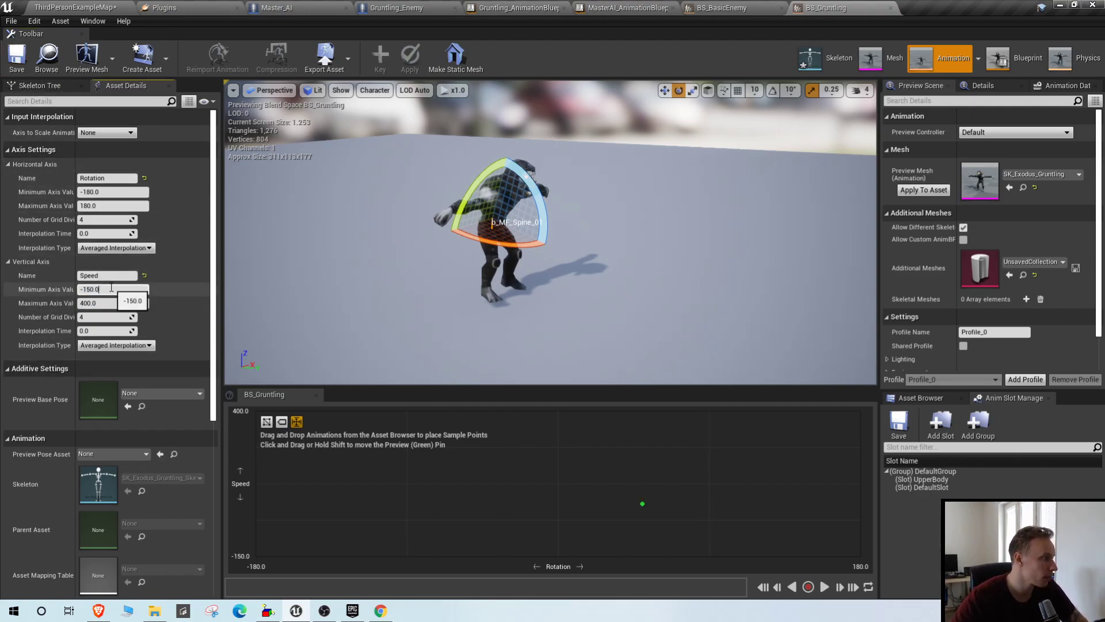
text(00)
key(Return)
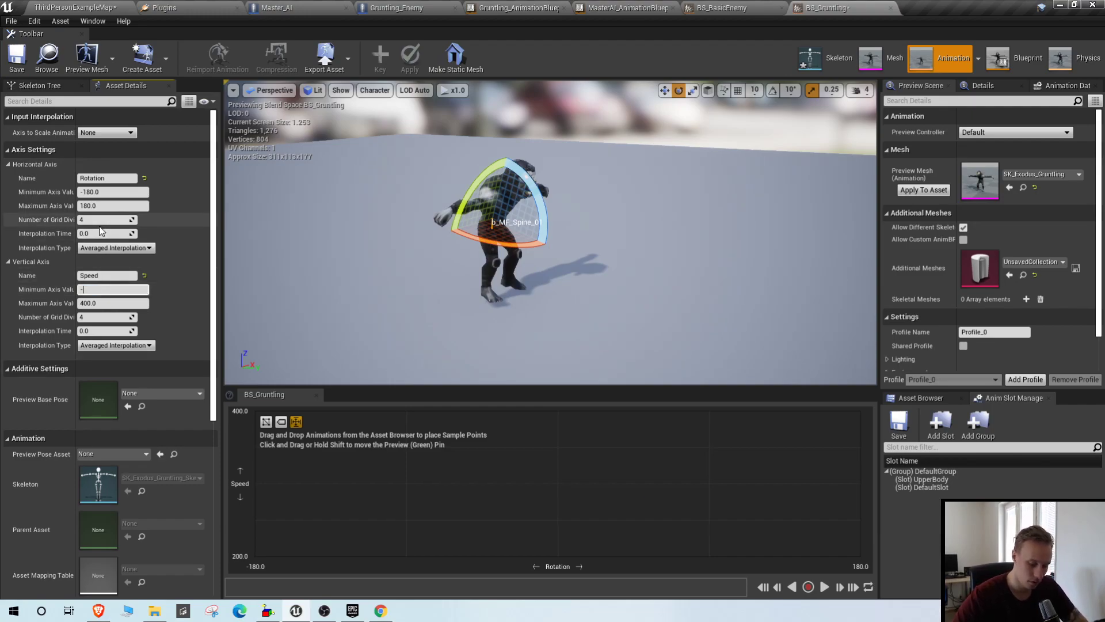
key(Return)
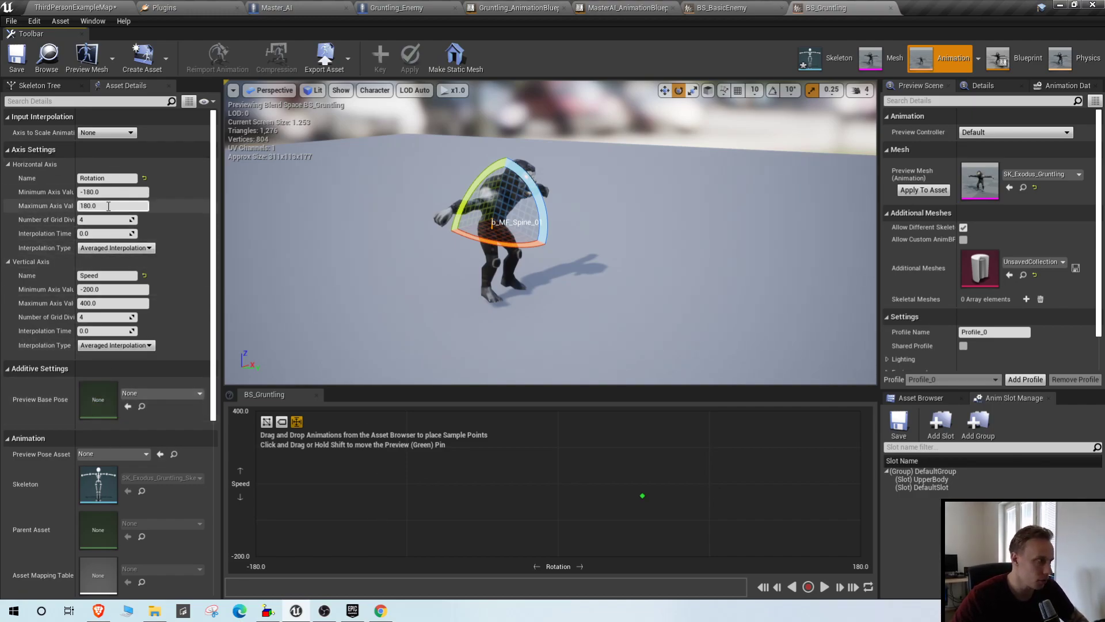
- Set the grid divisions to 8 for the Rotation axis and 6 for the Speed axis, and save BS_Gruntling
click(260, 444)
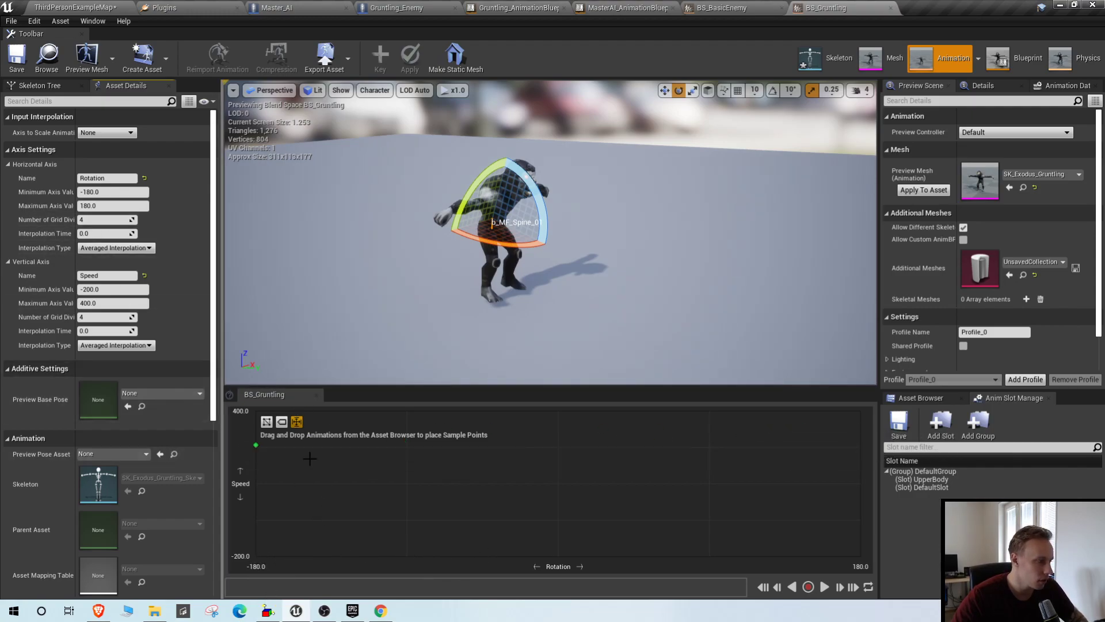
click(112, 219)
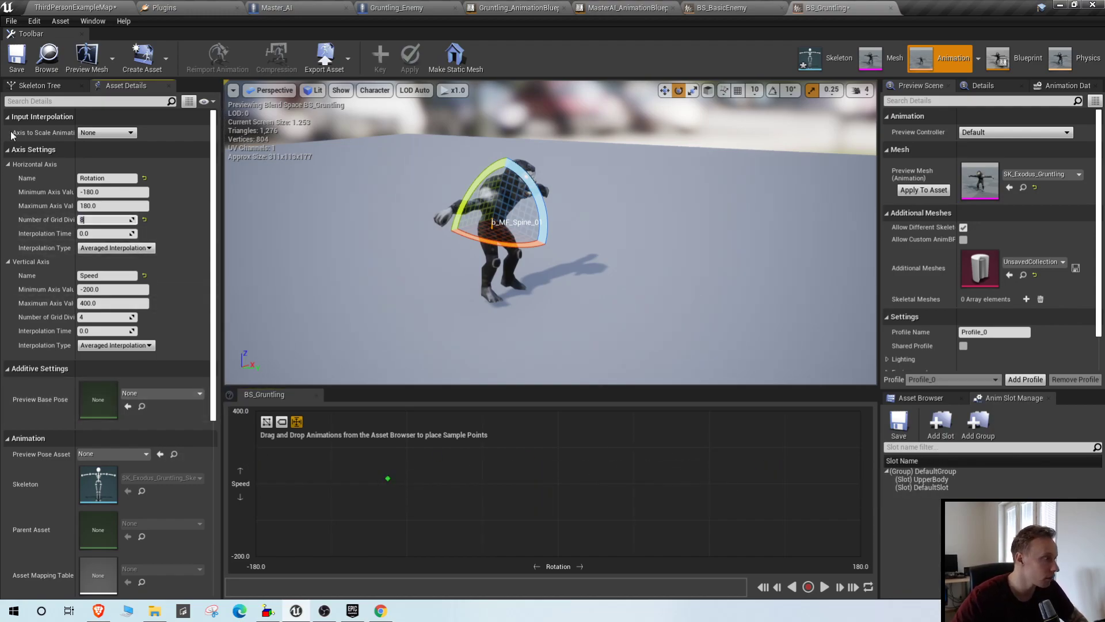
click(23, 63)
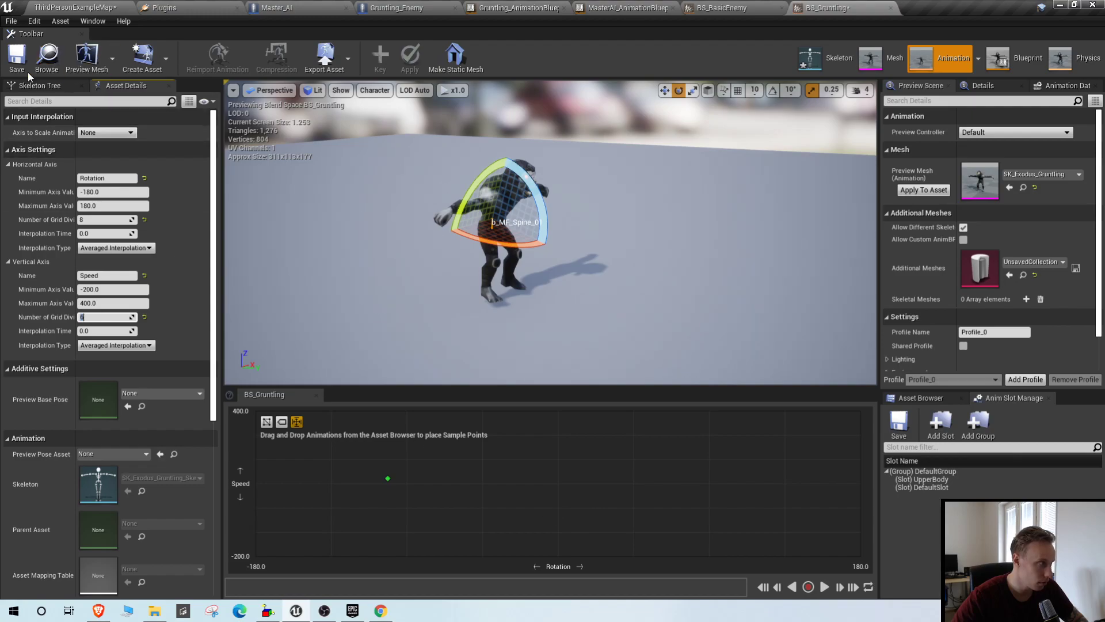
click(17, 58)
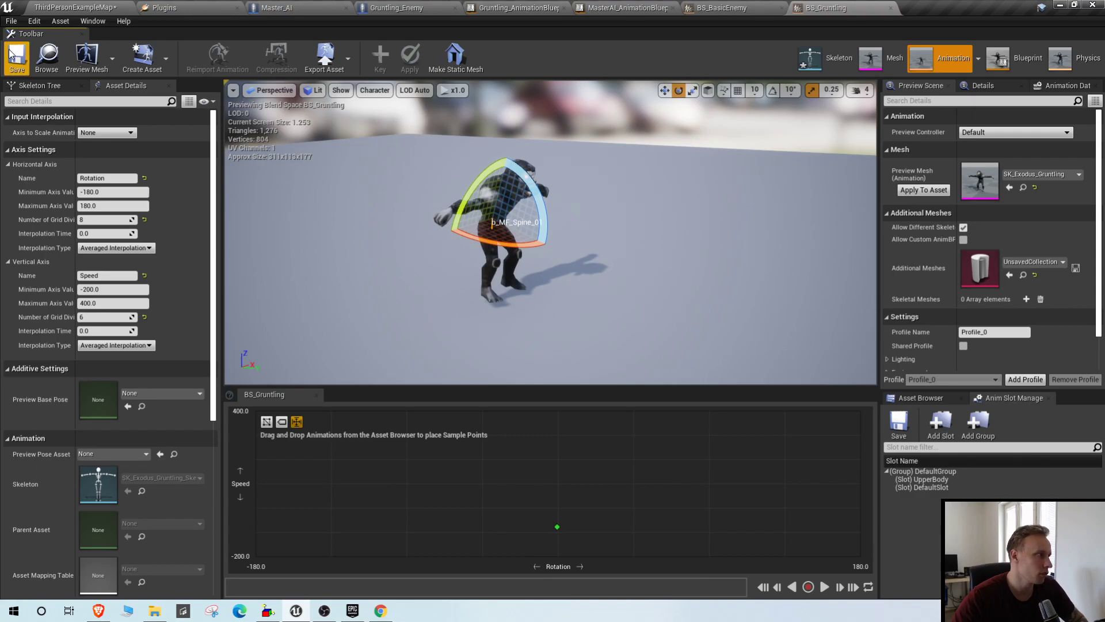
- Force-delete the BS_BasicEnemy blend space from the BasicEnemy folder and save the changes
click(107, 5)
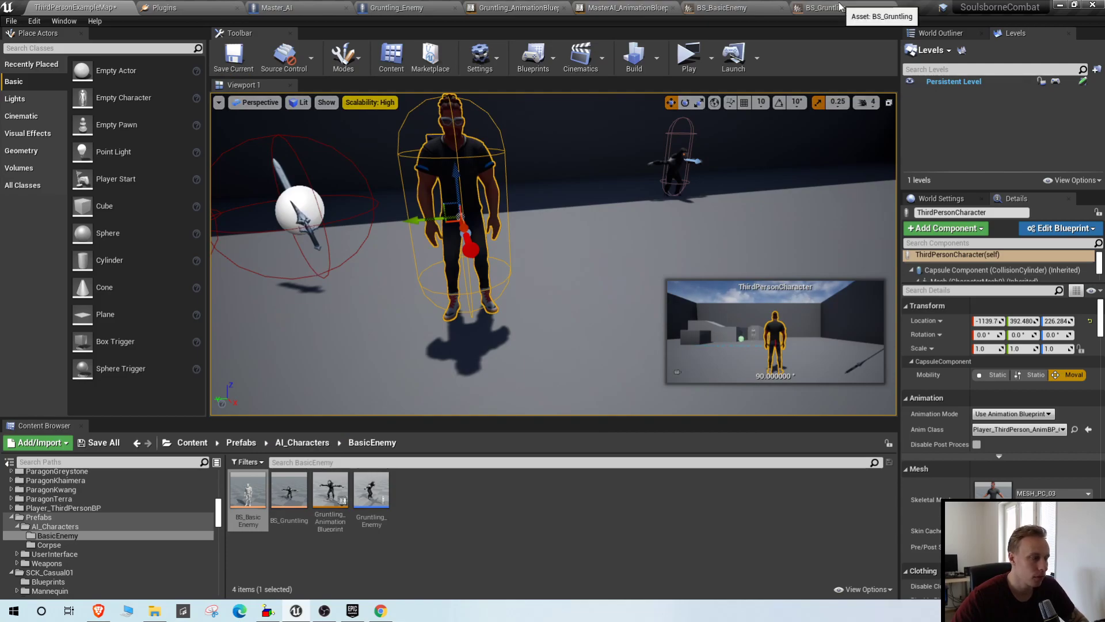
click(248, 492)
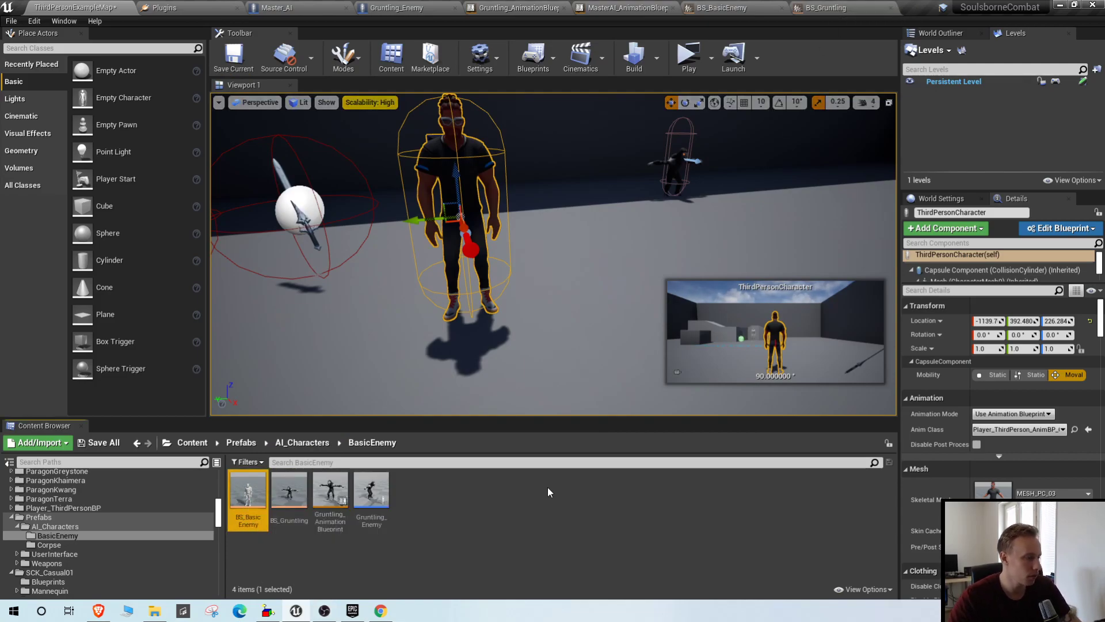
key(Delete)
click(455, 489)
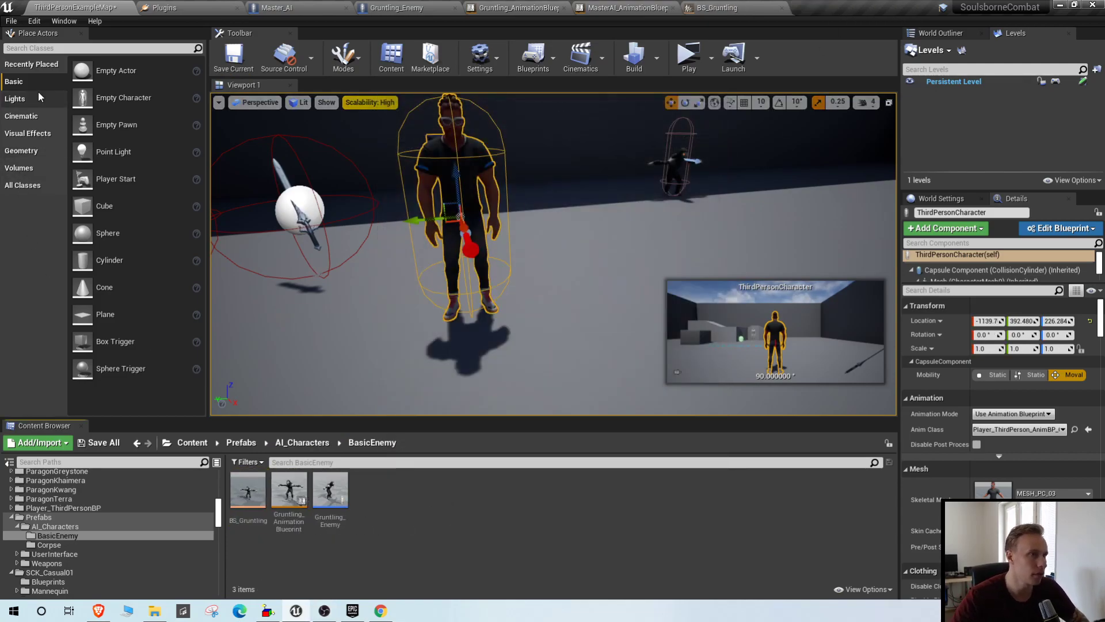
click(14, 22)
click(49, 113)
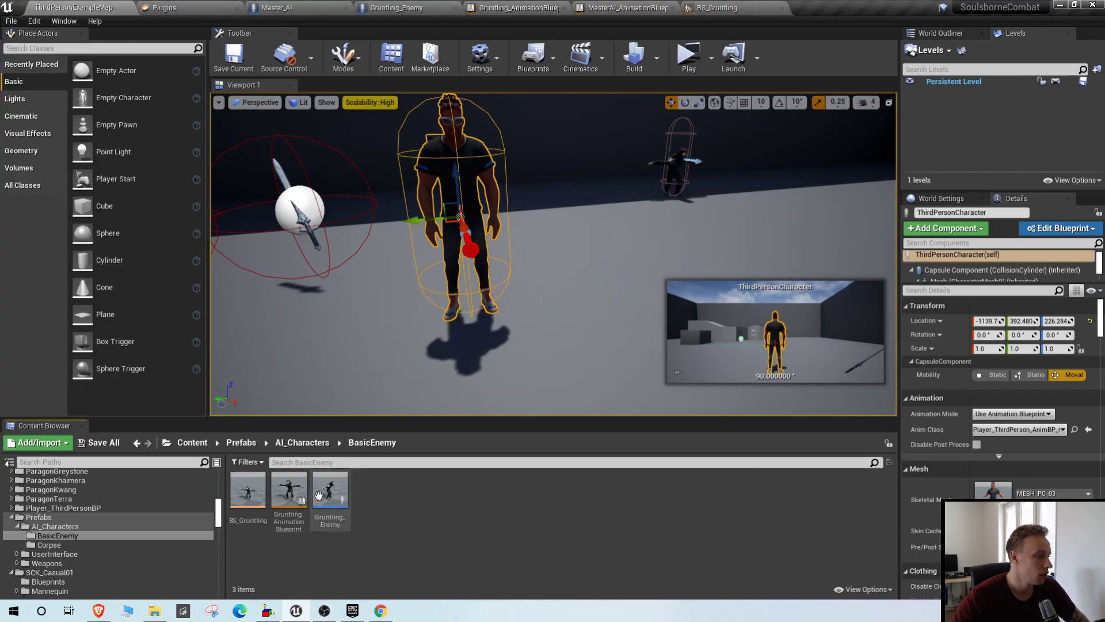
- Locate the skeletal mesh used by Gruntling_Enemy in its Enemy_Gruntling asset folder
click(303, 442)
double_click(248, 492)
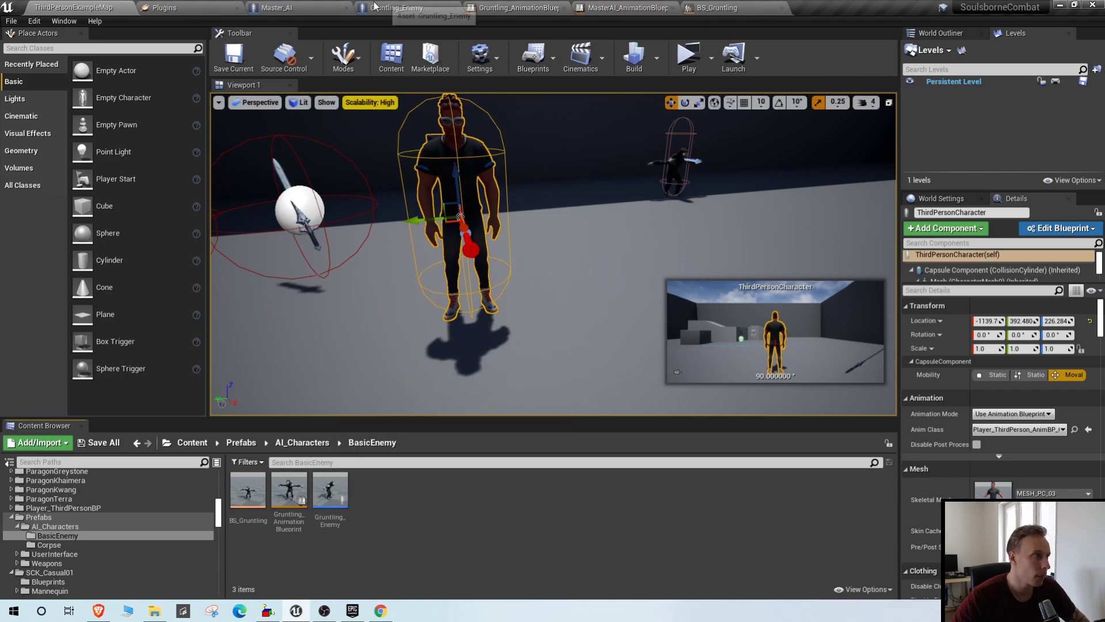
click(277, 8)
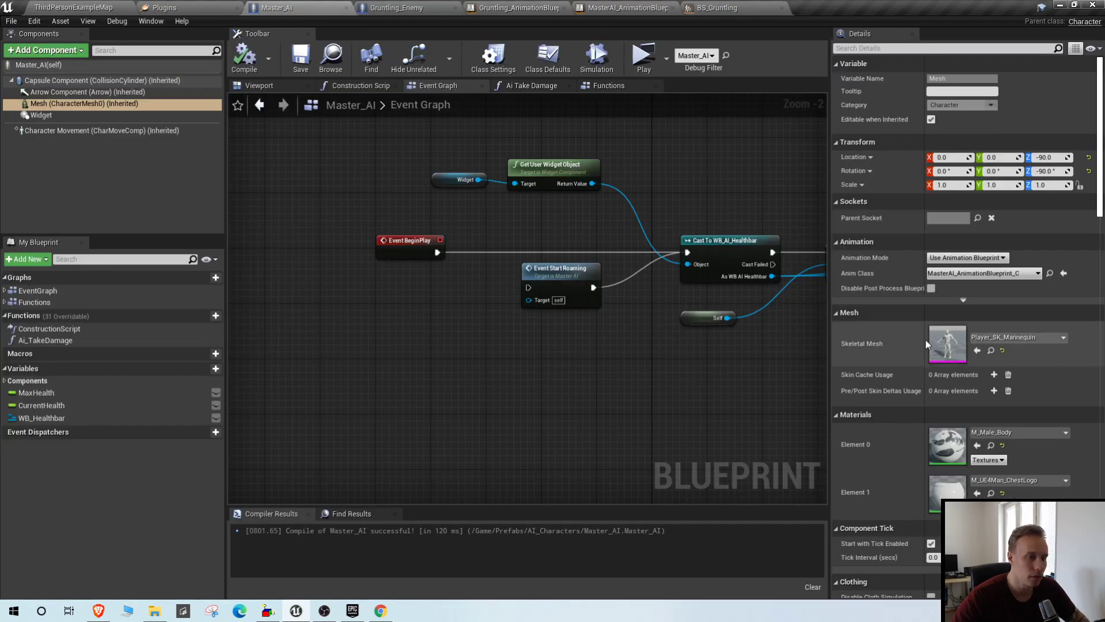
click(403, 8)
click(993, 354)
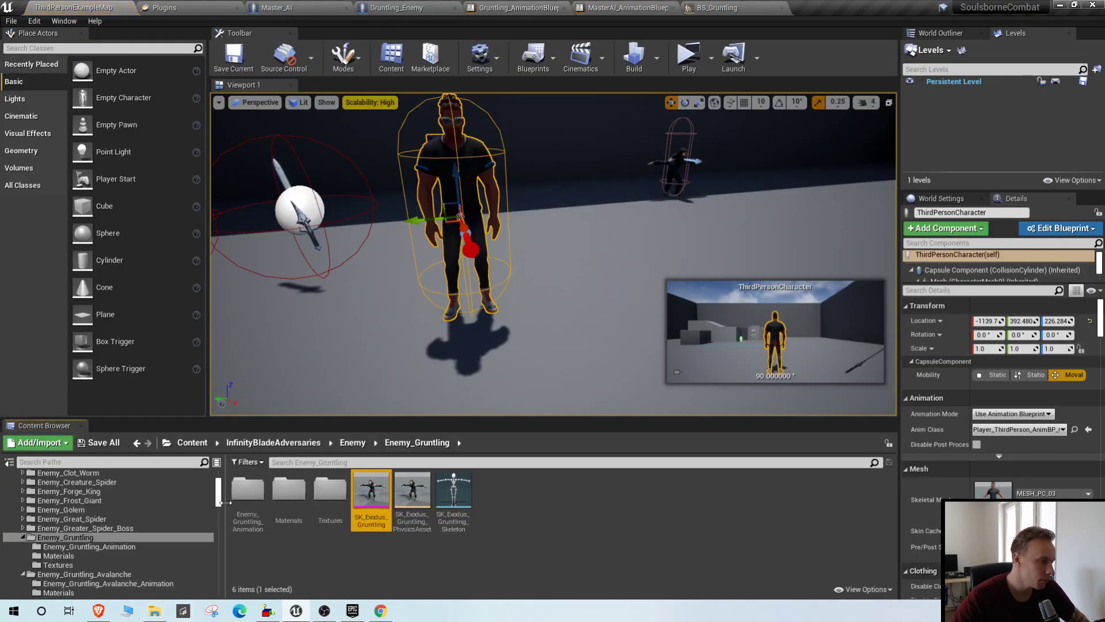
- Find the Gruntling stunned idle animation with the search "idle", place it at Rotation 0 and Speed 0 in BS_Gruntling, and save
double_click(247, 493)
click(452, 463)
text(idle)
drag(247, 494, 561, 510)
right_click(558, 507)
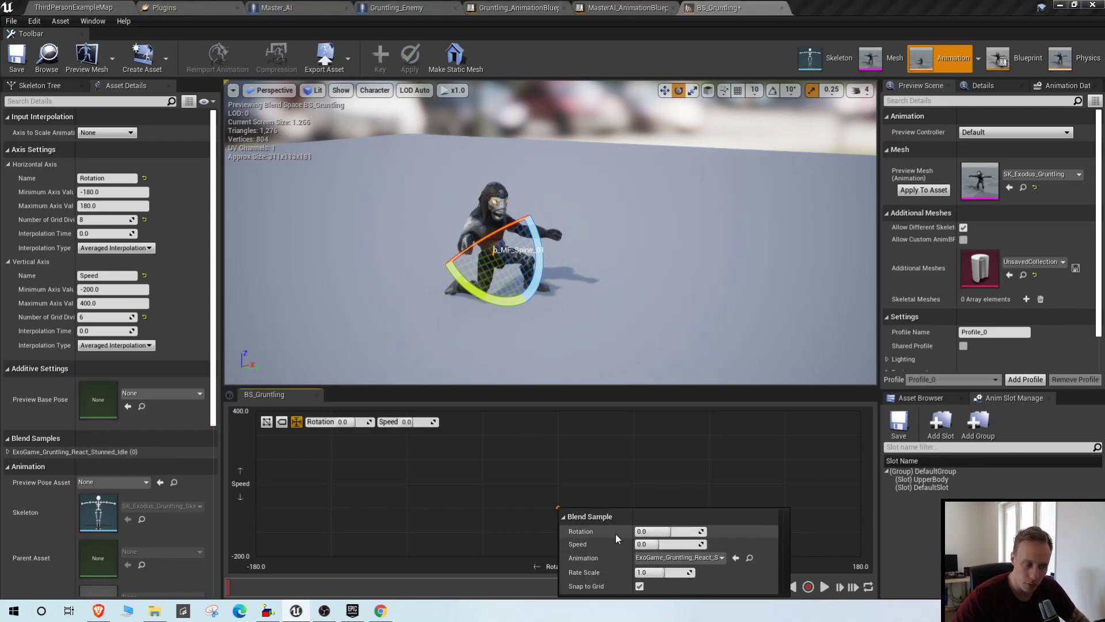
click(680, 470)
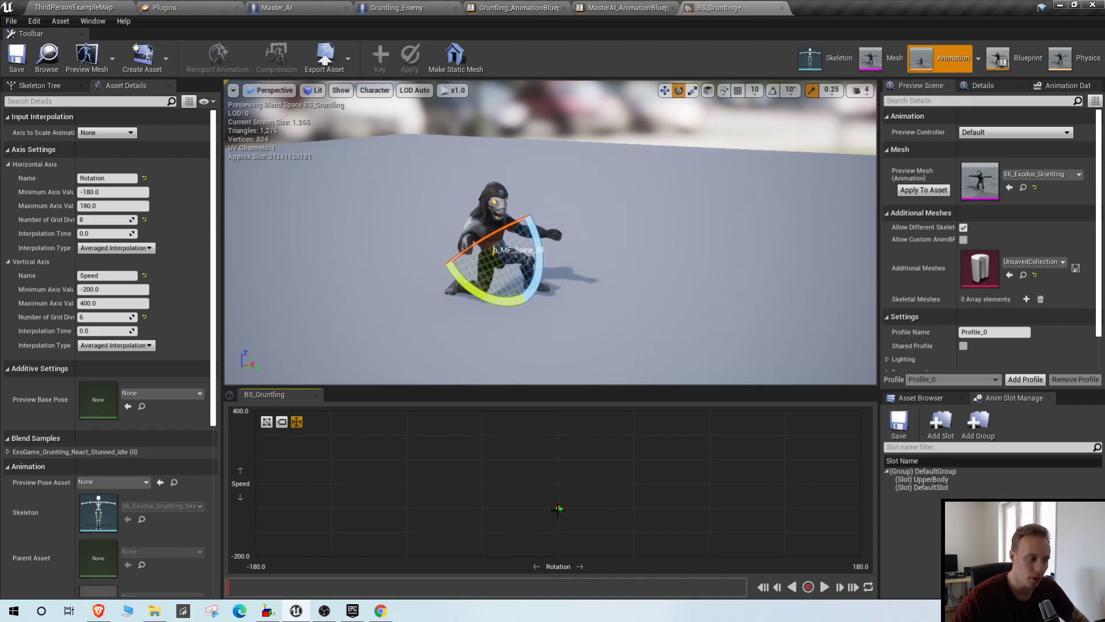
key(ctrl+s)
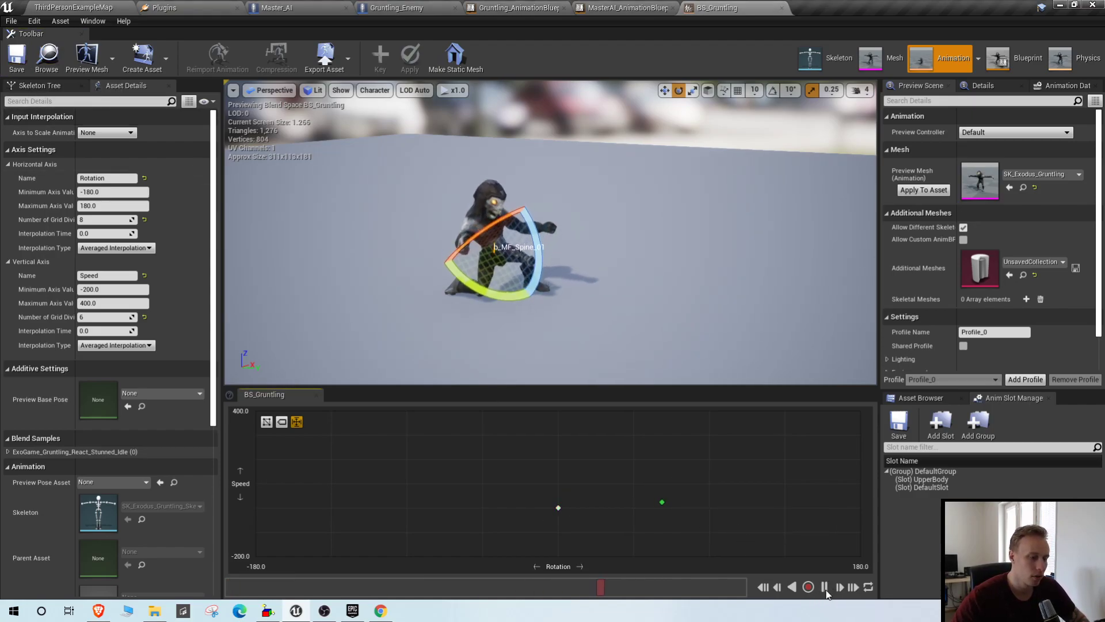
- Find the Gruntling run animation with the search "run", place ExoGame_Gruntling_Run at Rotation 0 and Speed 400 in BS_Gruntling, and preview it
click(86, 8)
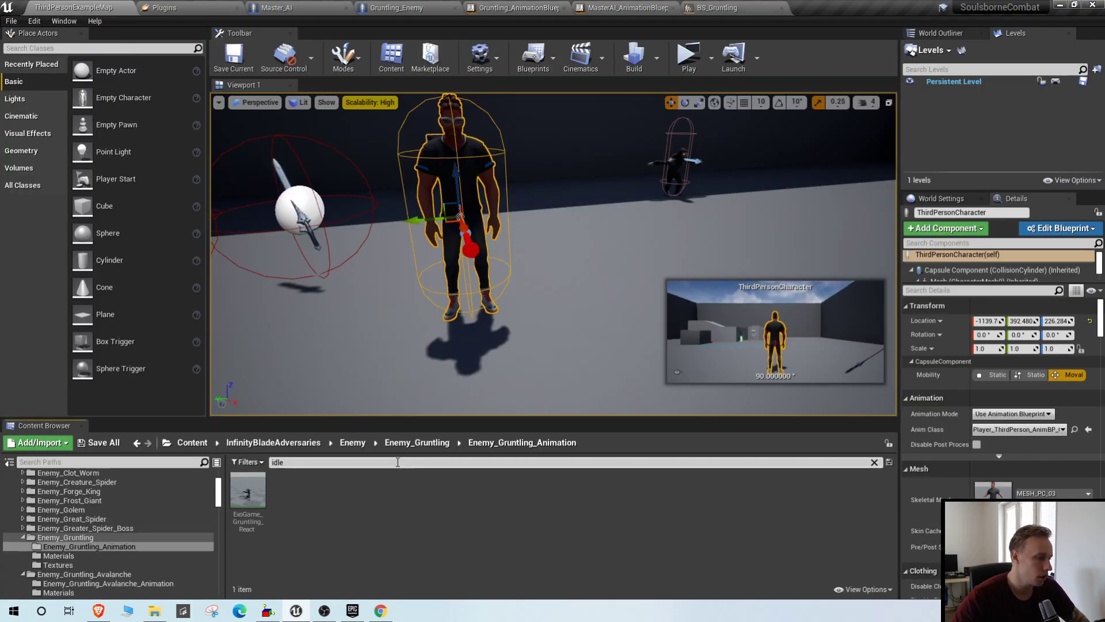
click(343, 459)
text(walk)
key(ctrl+a)
text(run)
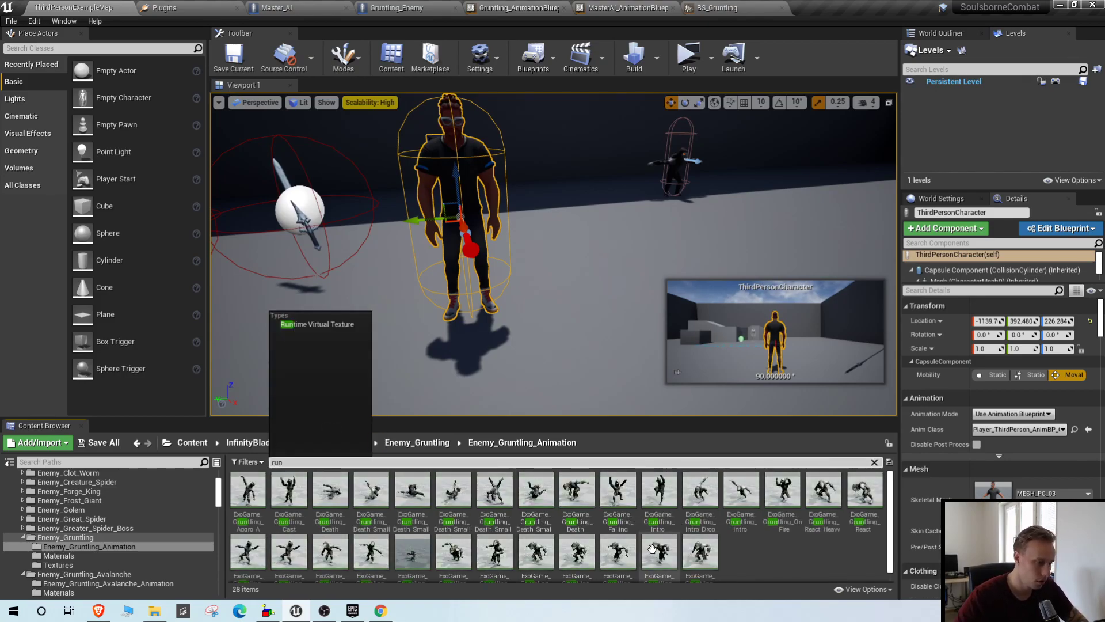
scroll(652, 549, down, 1)
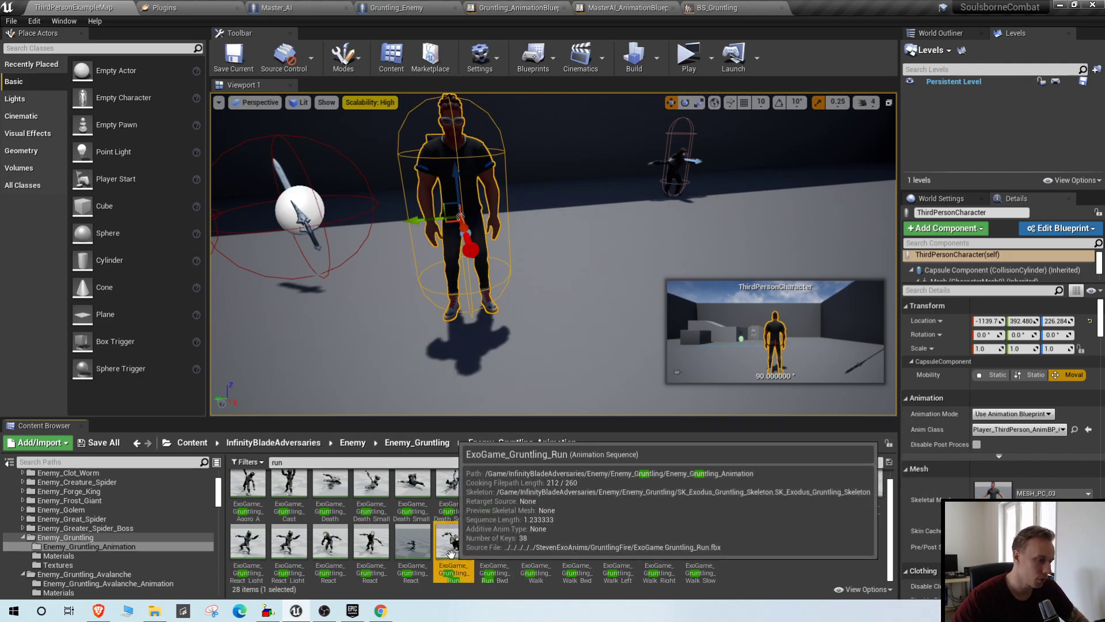
drag(454, 555, 562, 418)
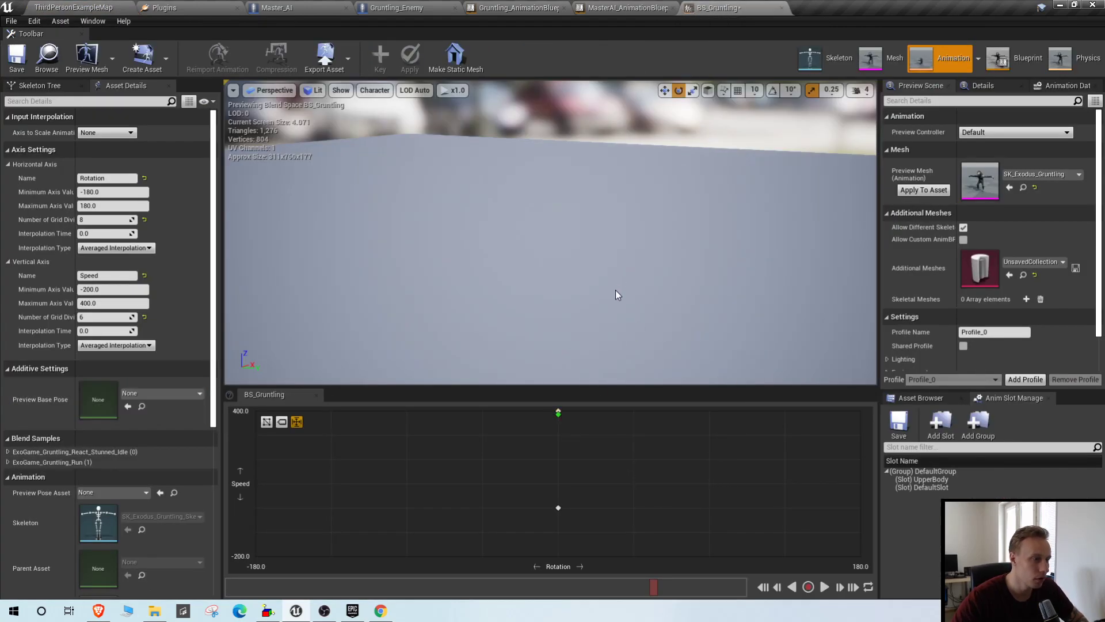
click(825, 587)
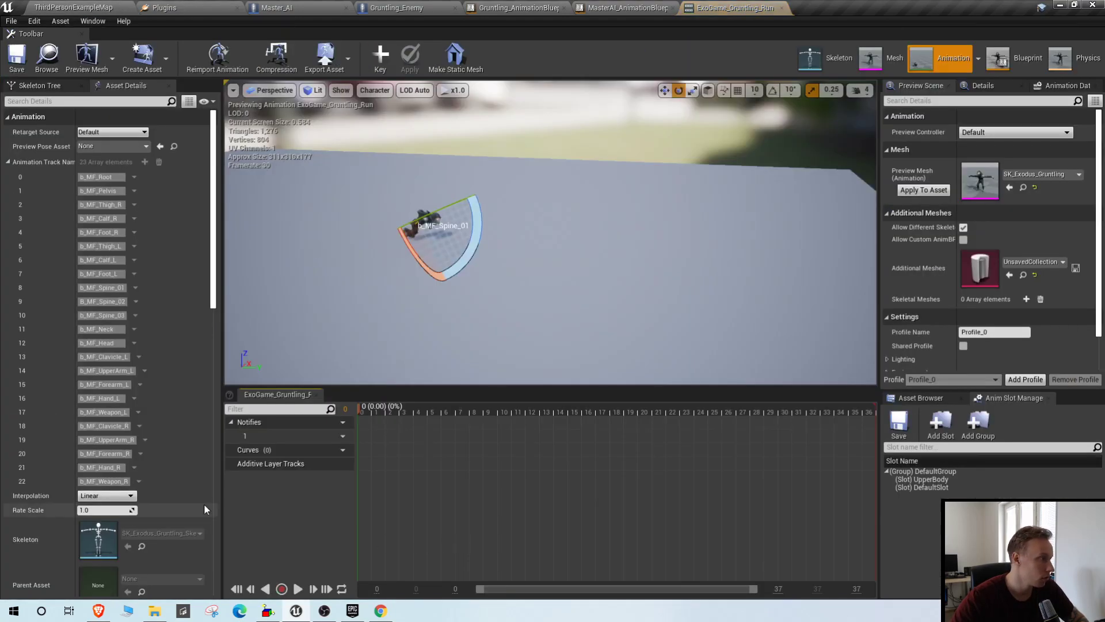
- Enable Force Root Lock on the ExoGame_Gruntling_Run animation, finding the setting with the search "roo", and save the animation
click(75, 100)
text(roo)
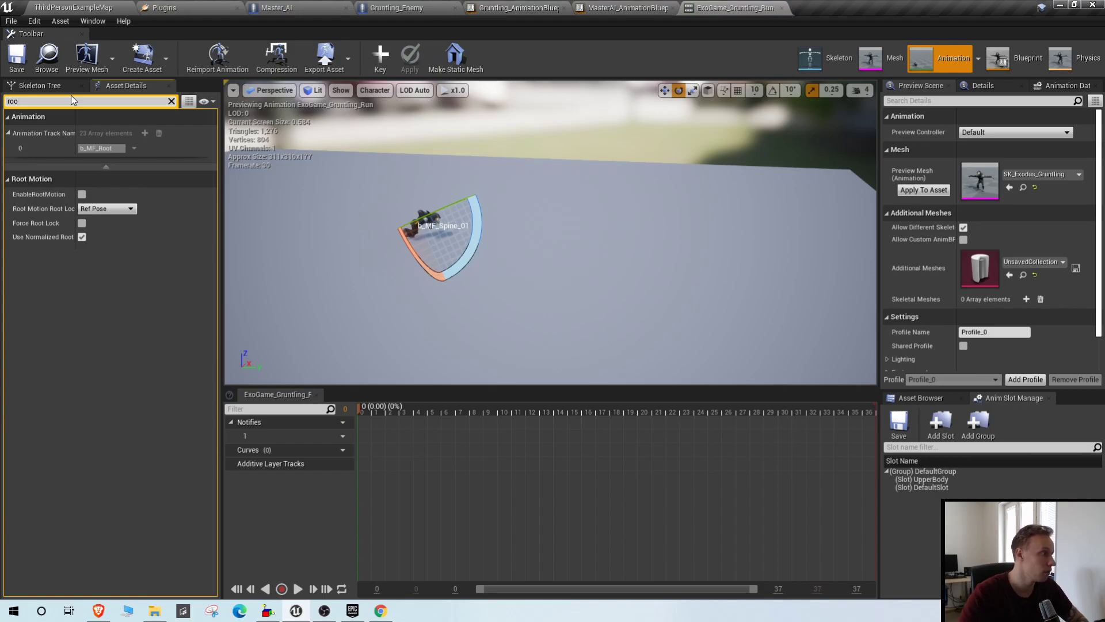
click(81, 223)
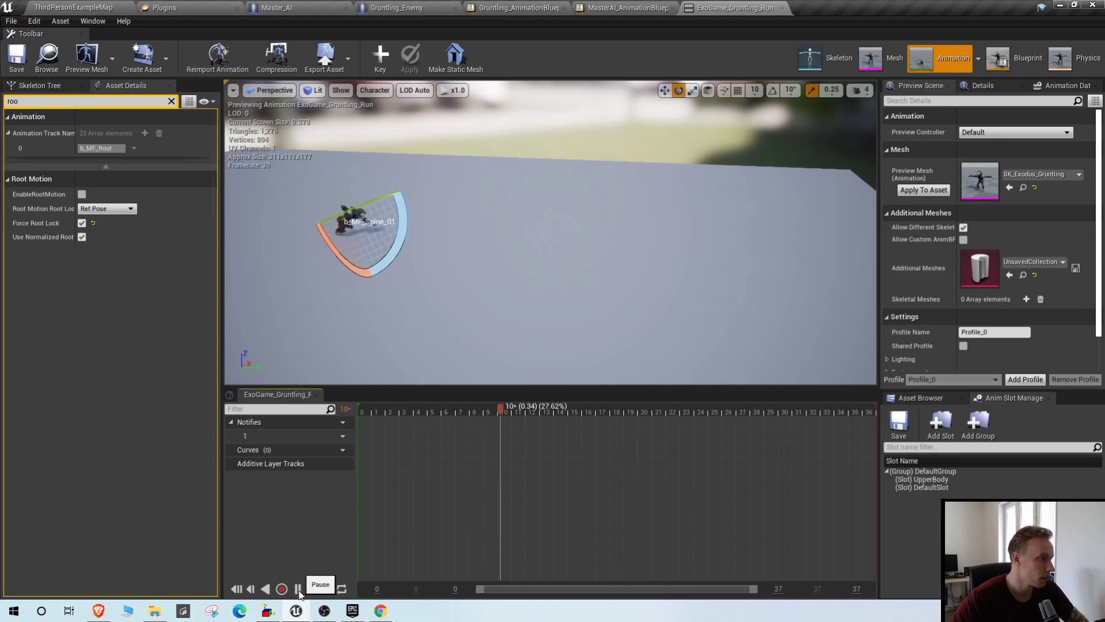
click(14, 60)
- Locate the BS_Gruntling blend space in the Prefabs folder and reopen it
click(73, 7)
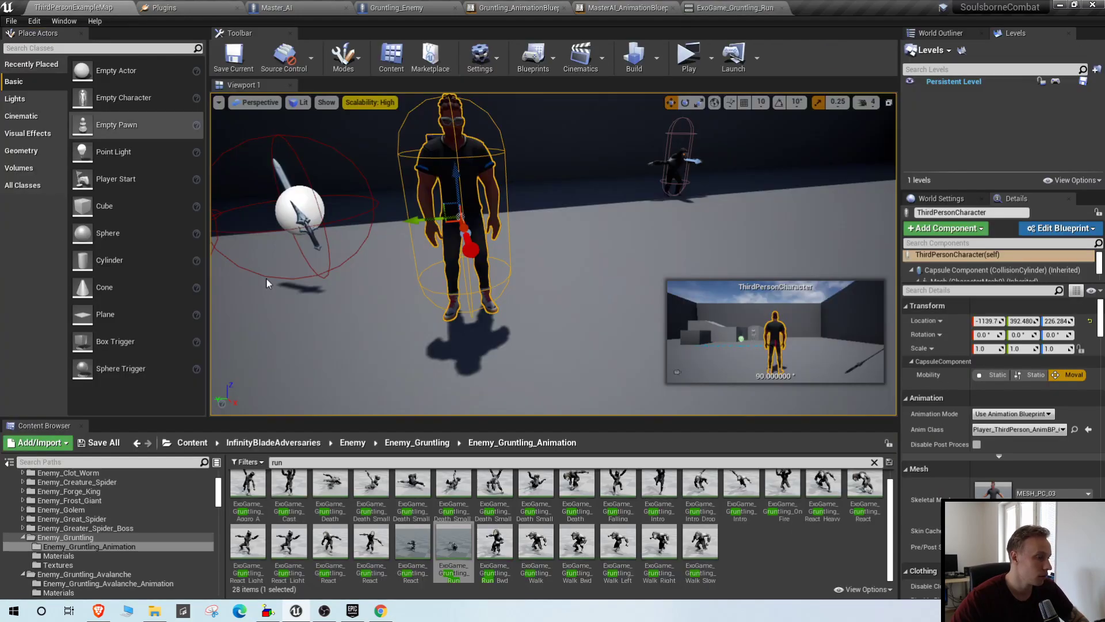
click(509, 11)
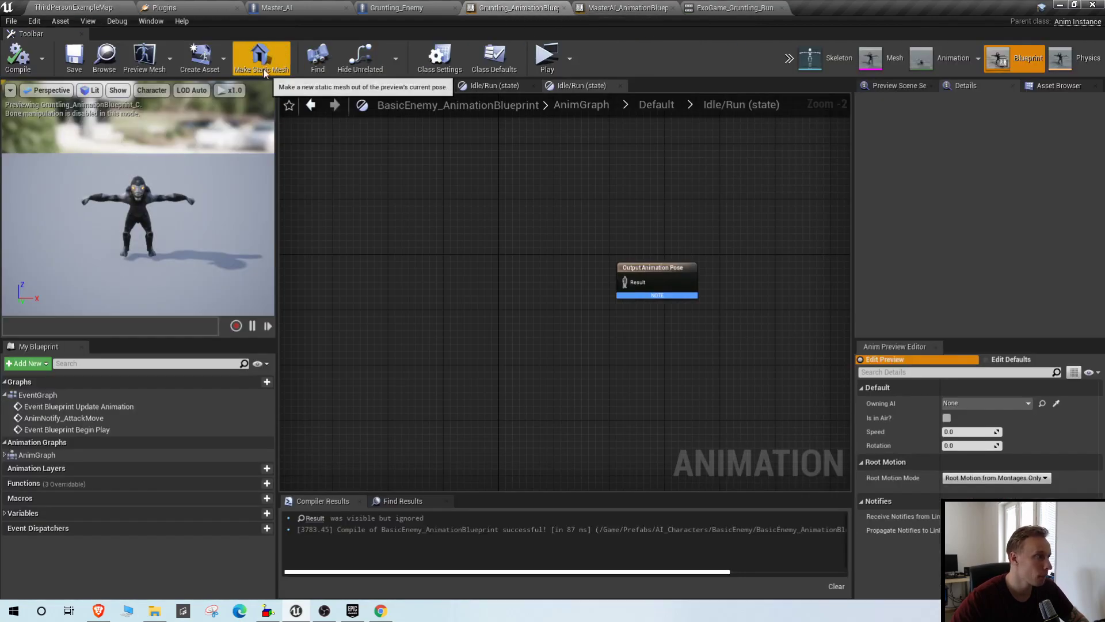
click(392, 8)
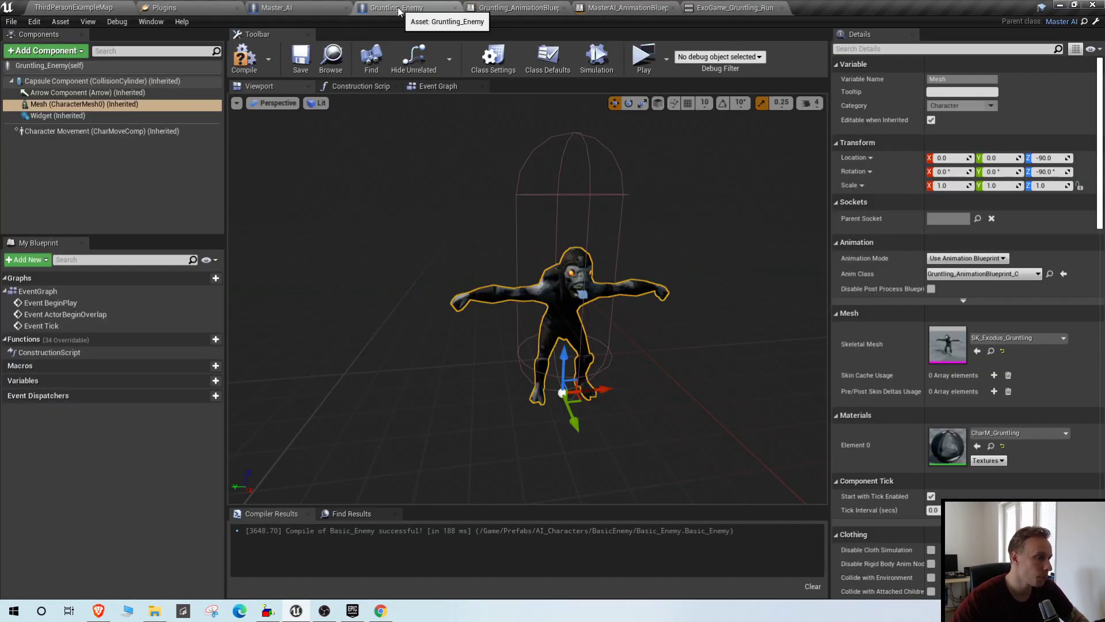
click(71, 7)
scroll(131, 536, up, 3)
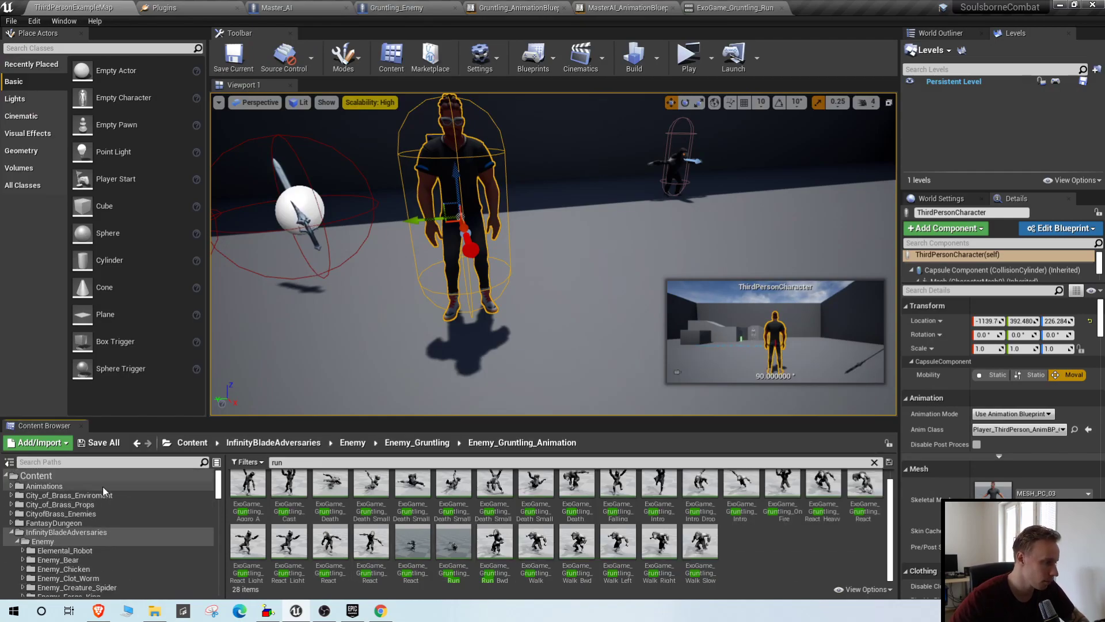
double_click(65, 532)
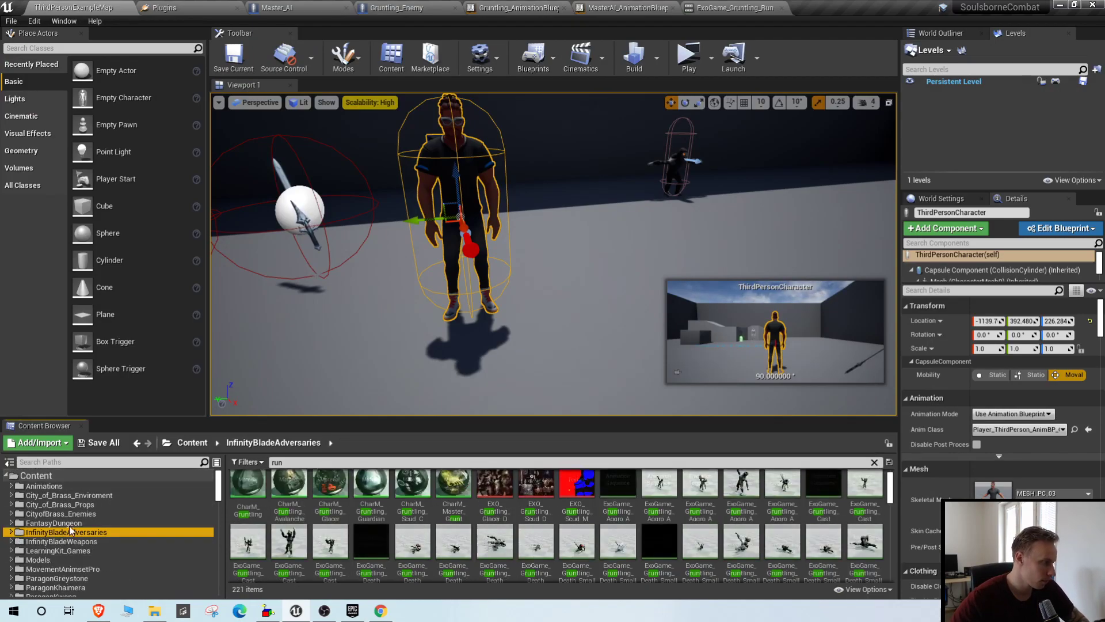
scroll(65, 532, down, 4)
double_click(39, 569)
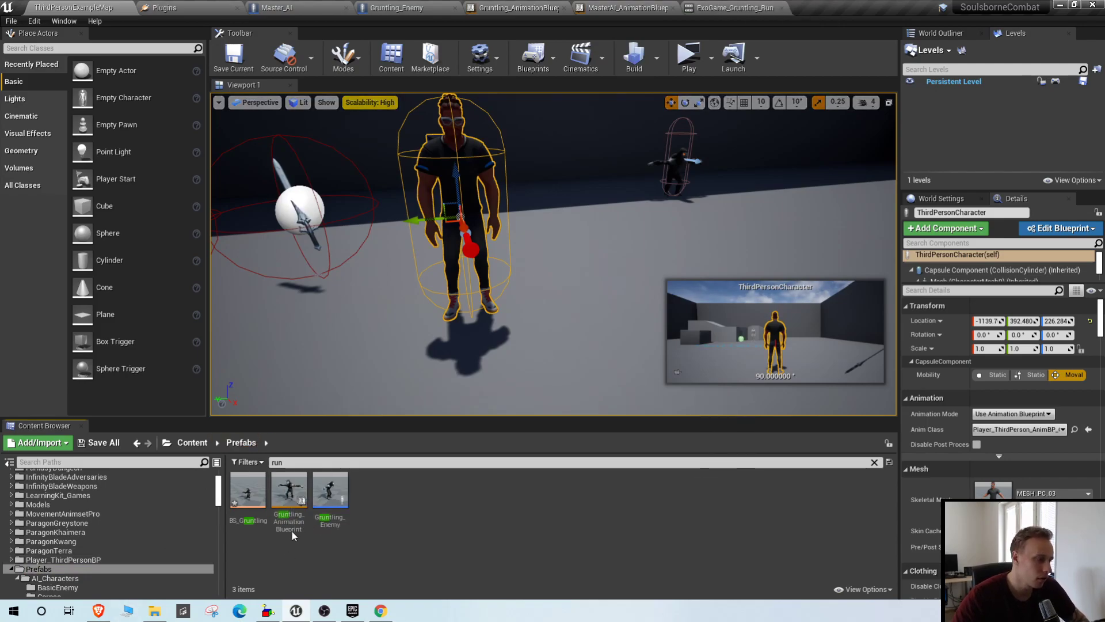
double_click(289, 503)
click(88, 7)
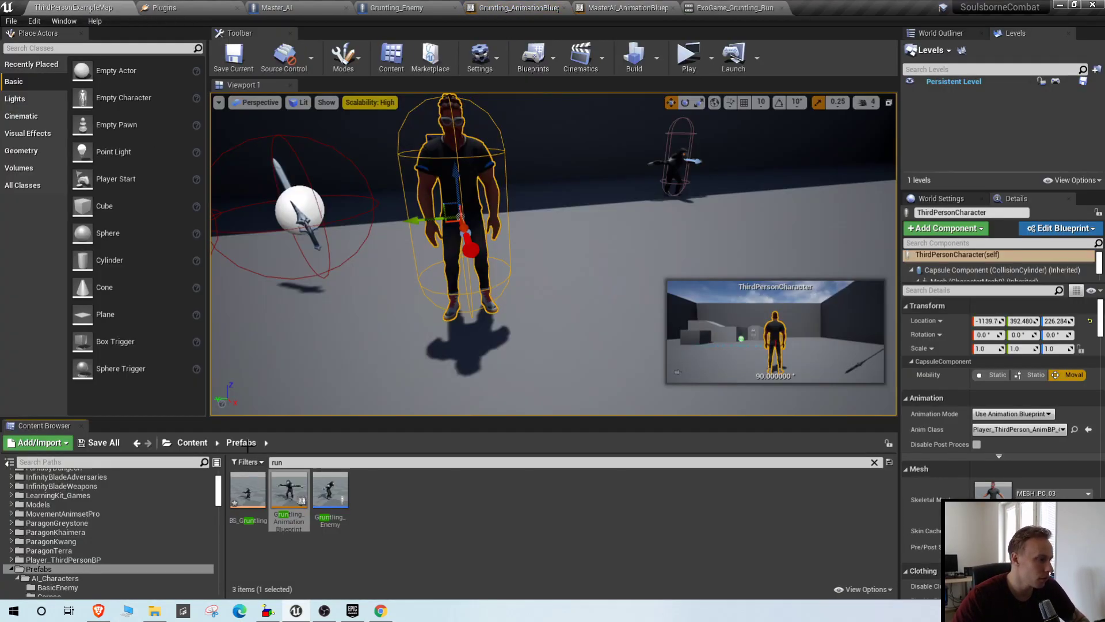
double_click(249, 501)
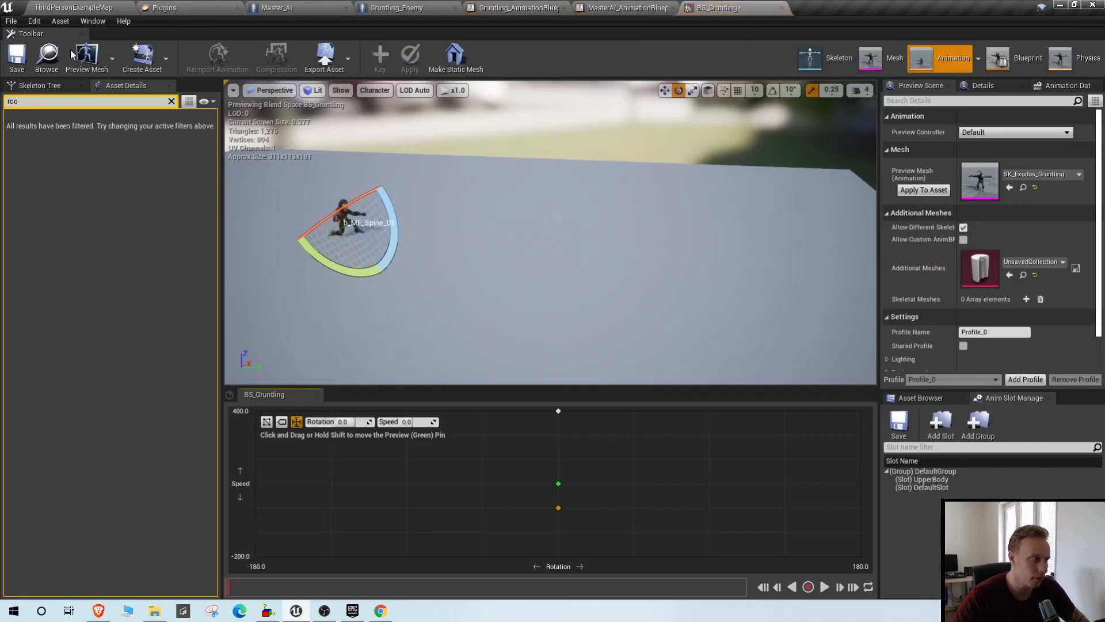
- Browse to the run sample's animation folder, place ExoGame_Gruntling_Walk at Rotation 0 and Speed 200 in BS_Gruntling, and preview the blend
right_click(557, 409)
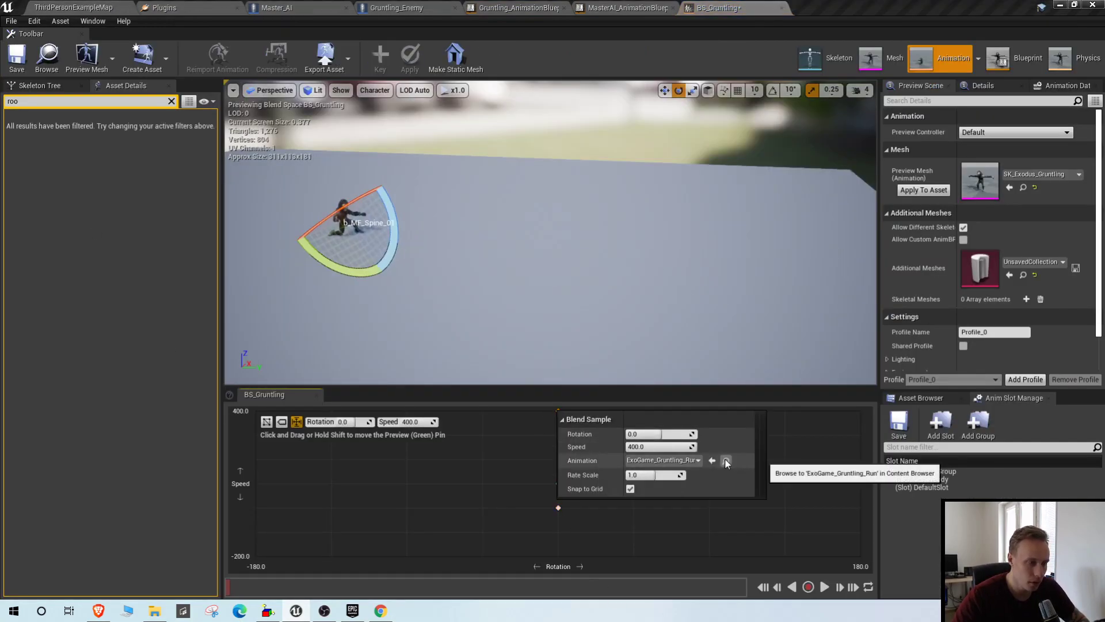
click(727, 461)
scroll(578, 525, down, 1)
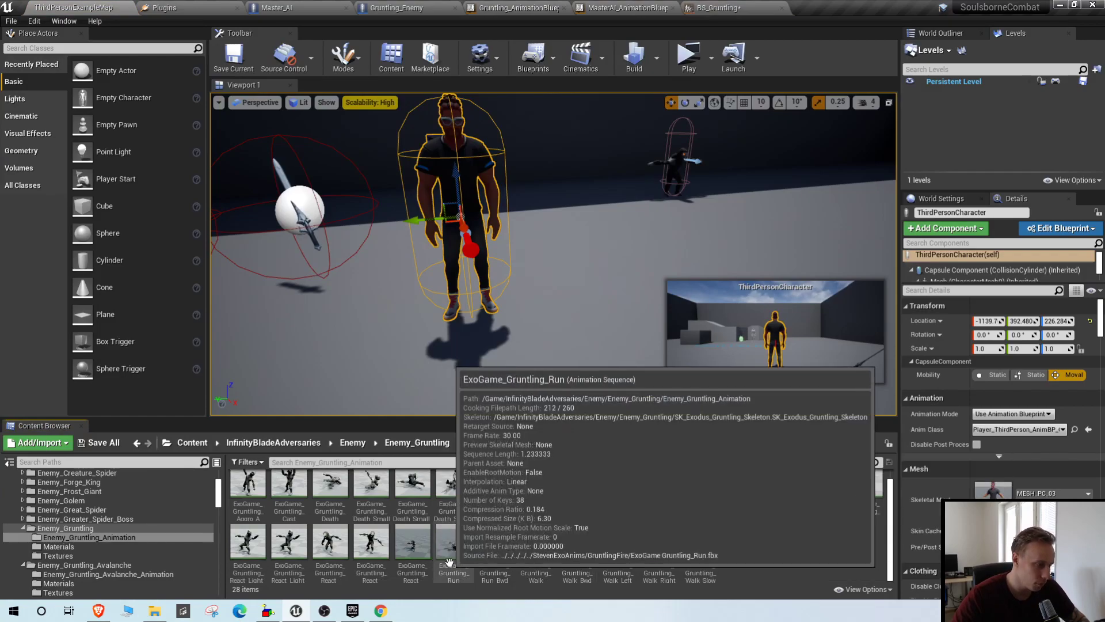
drag(536, 549, 557, 459)
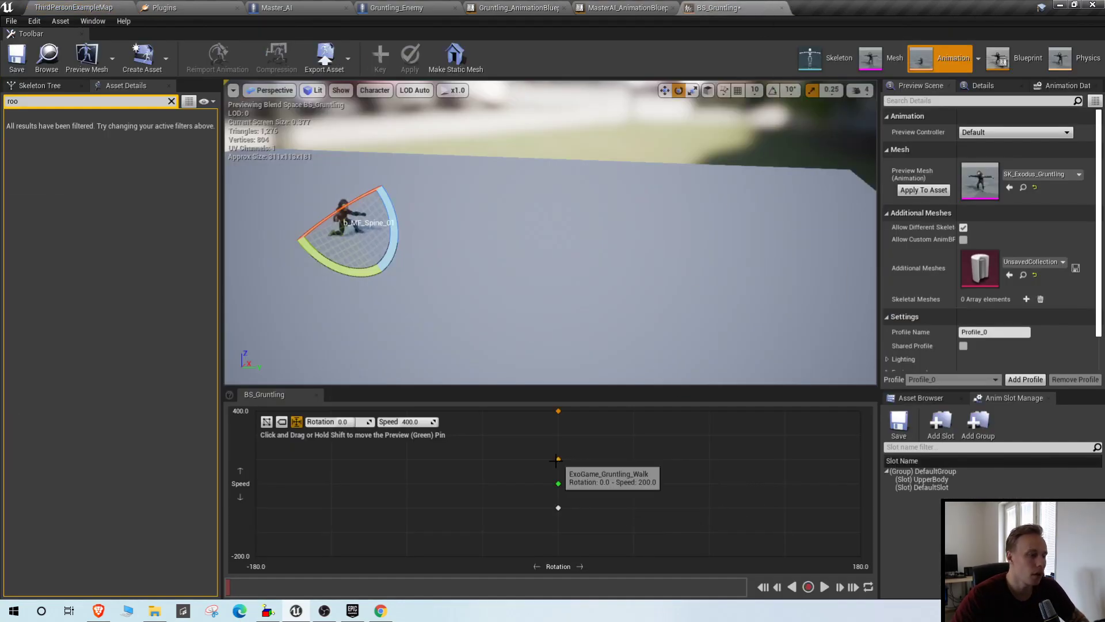
key(shift)
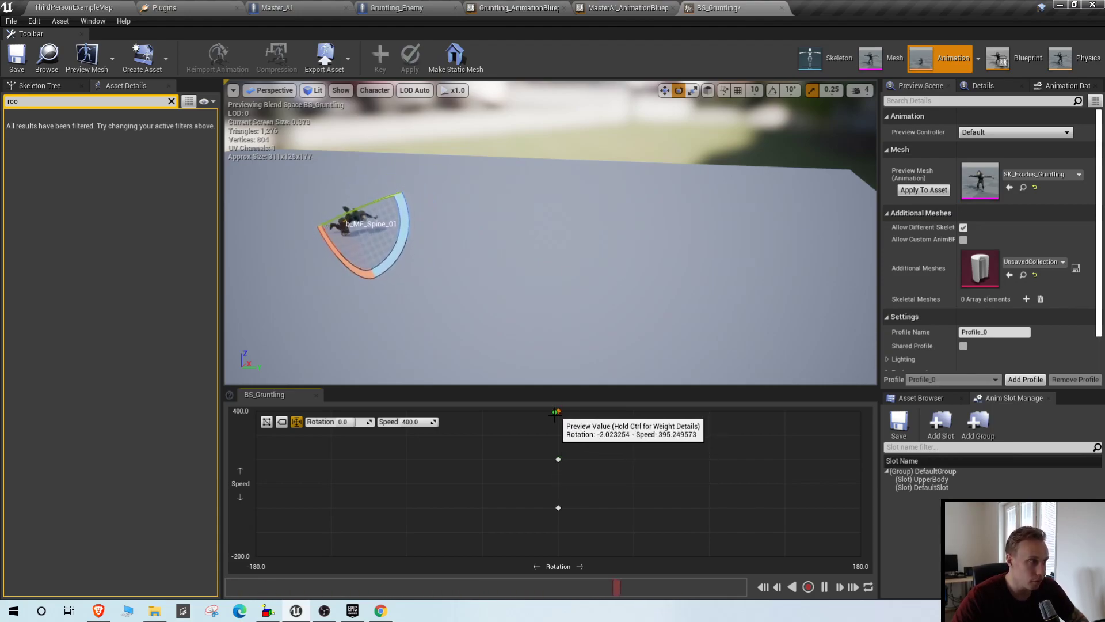
- Enable Force Root Lock on the ExoGame_Gruntling_Walk animation and save it
click(73, 8)
double_click(536, 552)
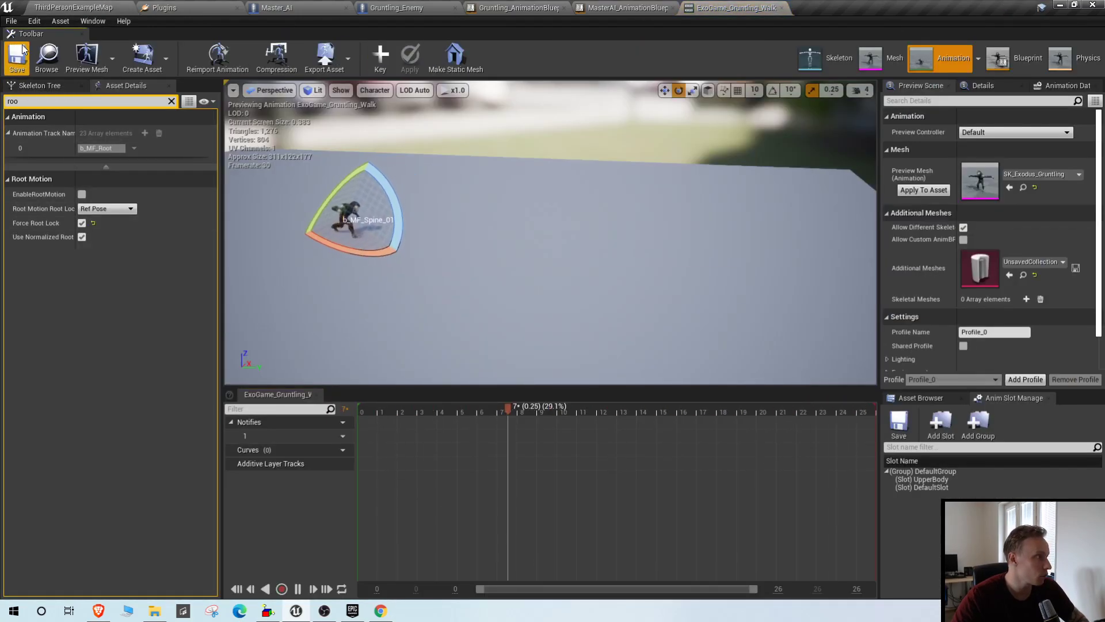
click(63, 7)
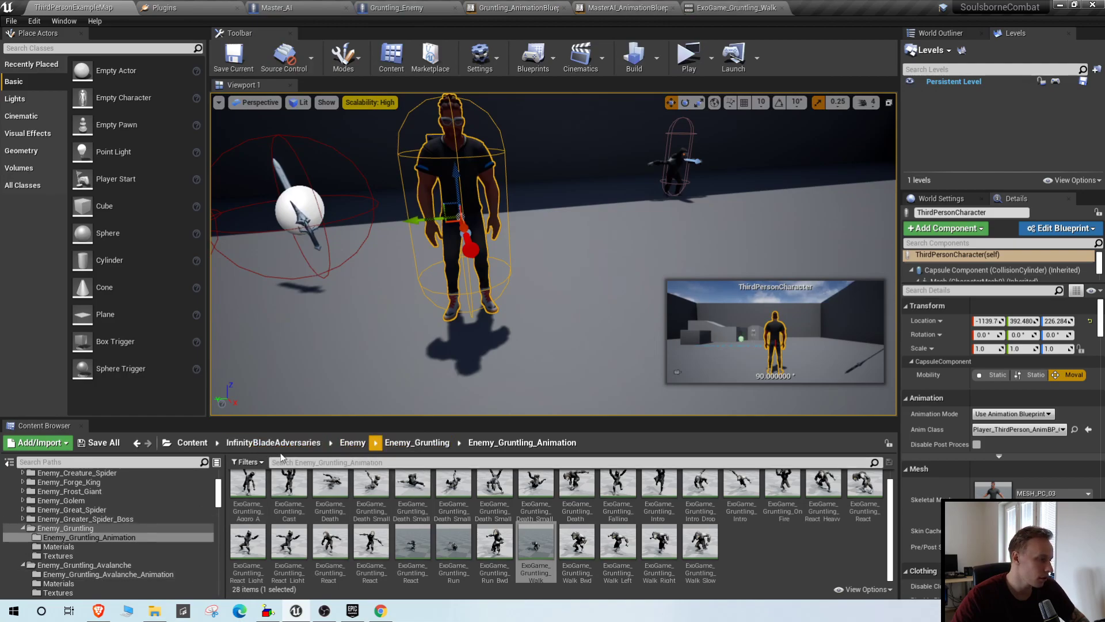
- Move the Enemy_Gruntling_Animation folder from Enemy_Gruntling into the BasicEnemy folder under Prefabs/AI_Characters
click(23, 528)
scroll(82, 543, down, 6)
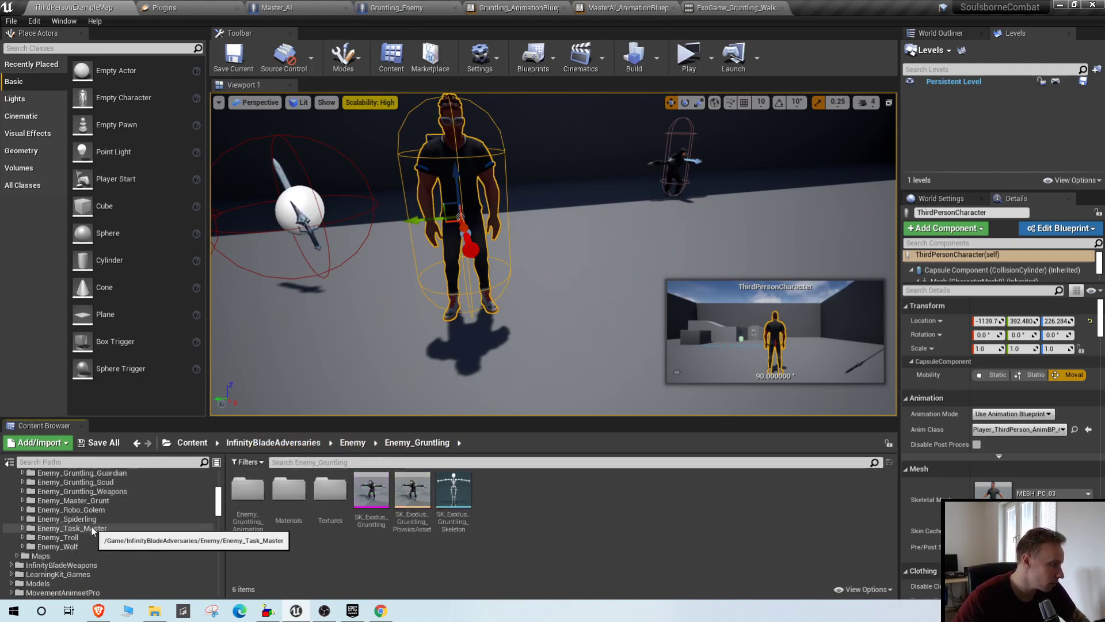
scroll(89, 533, up, 6)
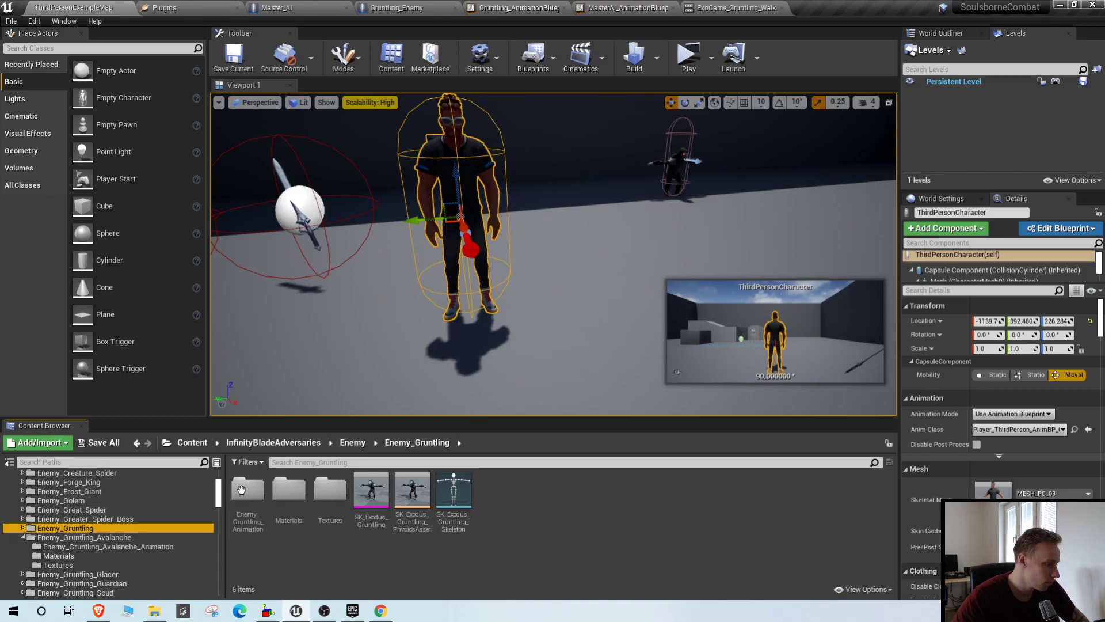
drag(233, 493, 239, 487)
click(315, 557)
click(246, 500)
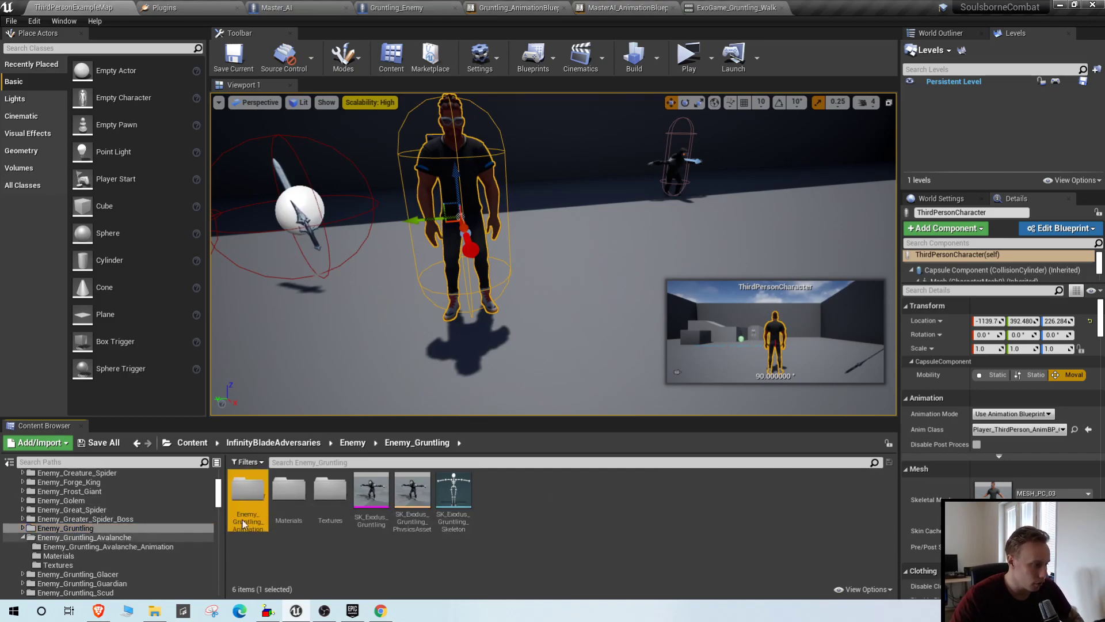
scroll(21, 547, up, 5)
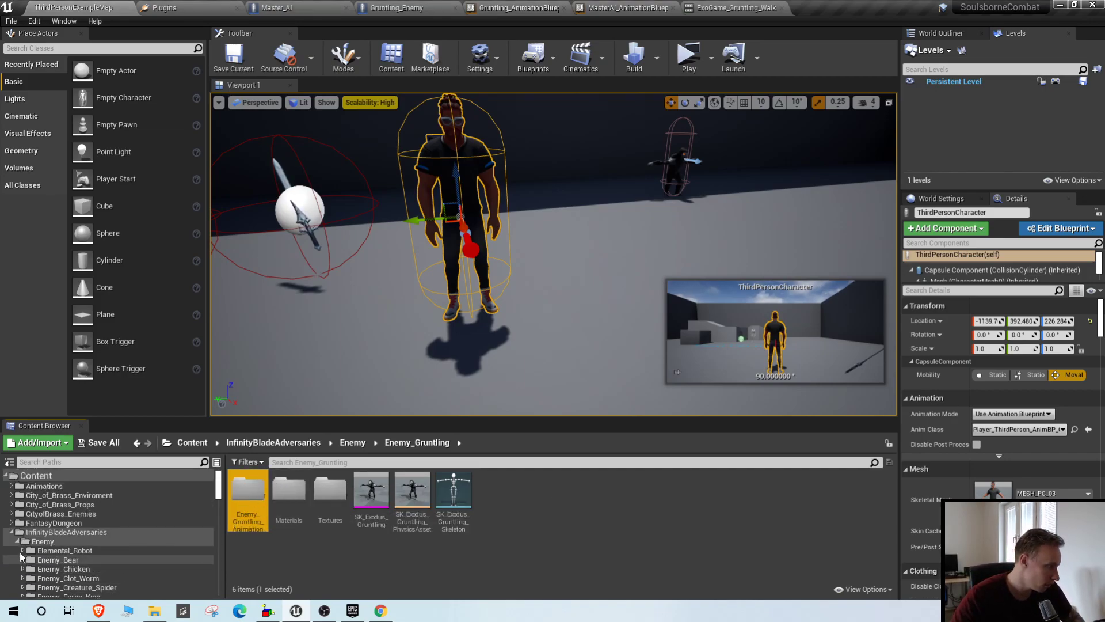
scroll(54, 527, down, 5)
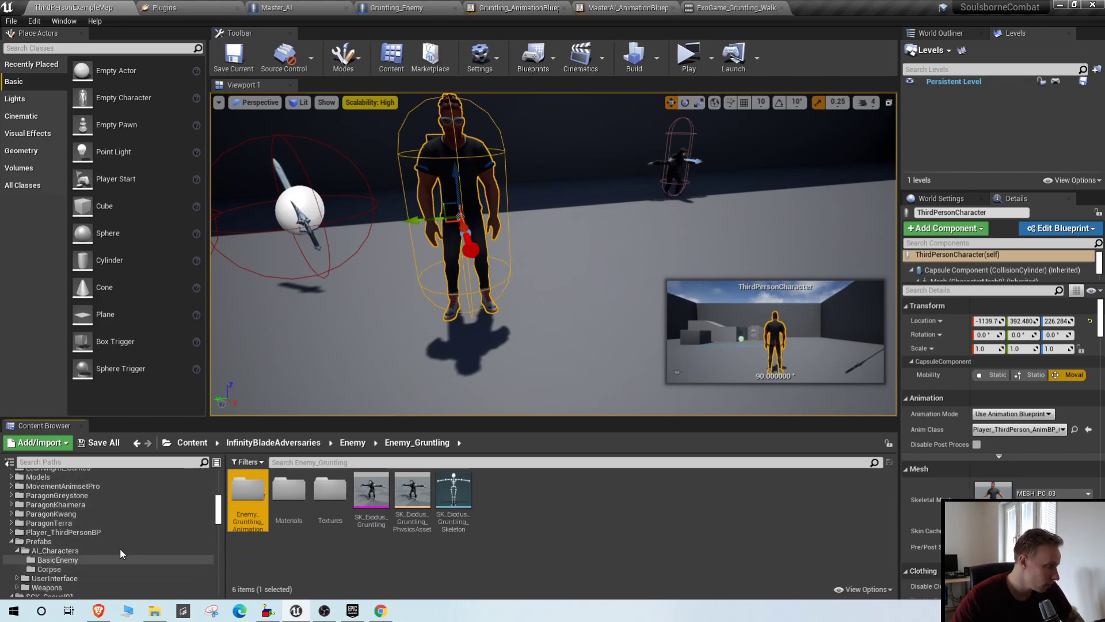
drag(248, 496, 100, 559)
click(132, 526)
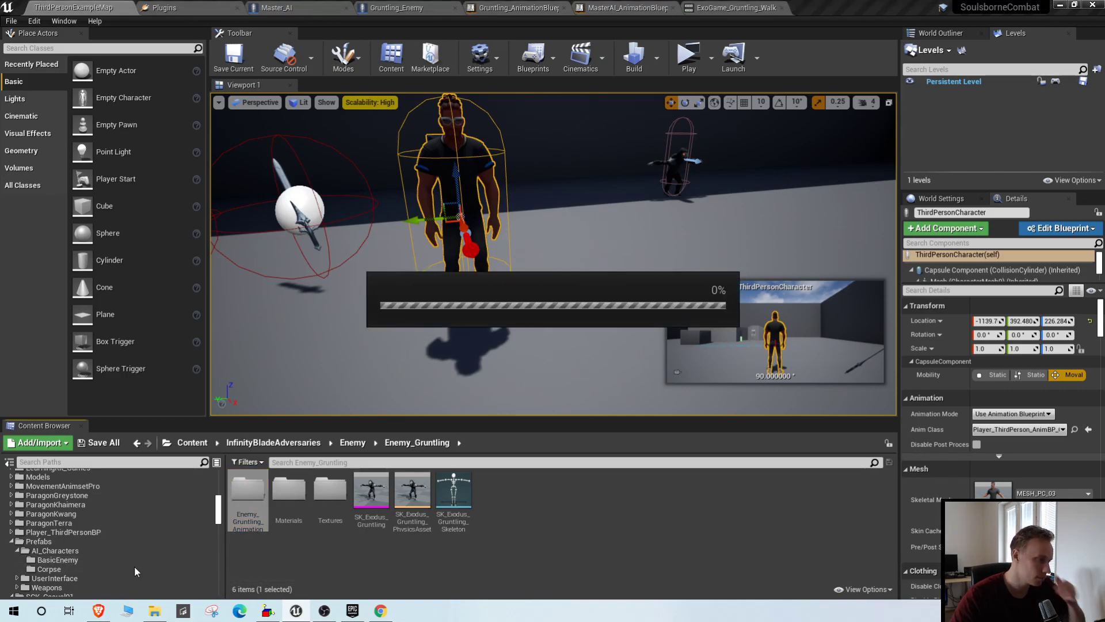
click(84, 560)
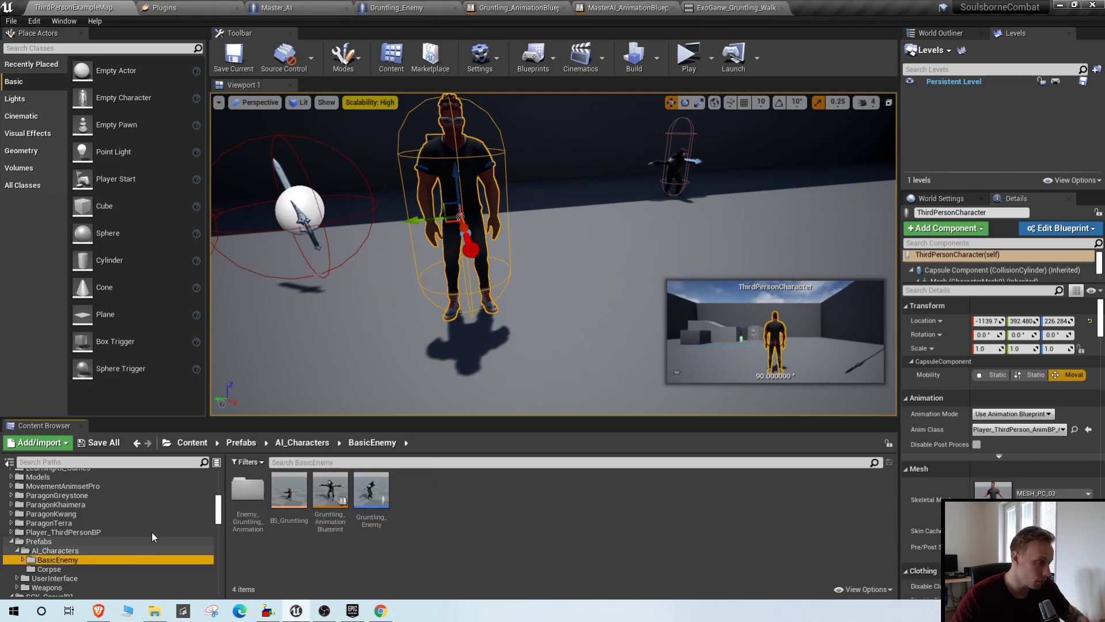
- Rename the moved animation folder to GruntlingAnimations and check its contents
click(241, 490)
key(F2)
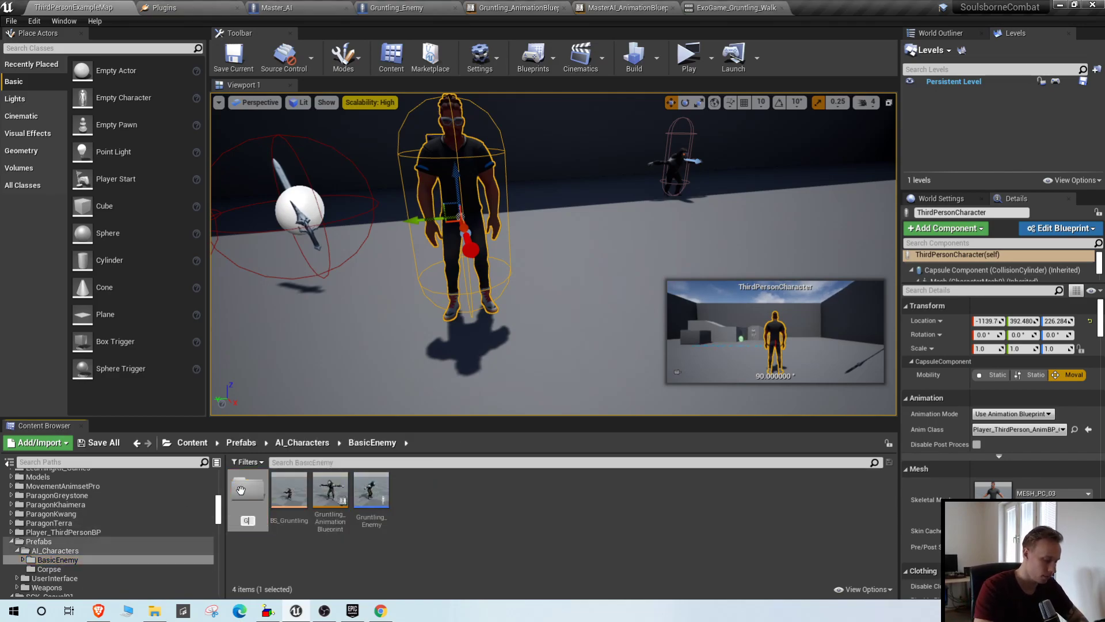
text(GruntlingAnimations)
key(Return)
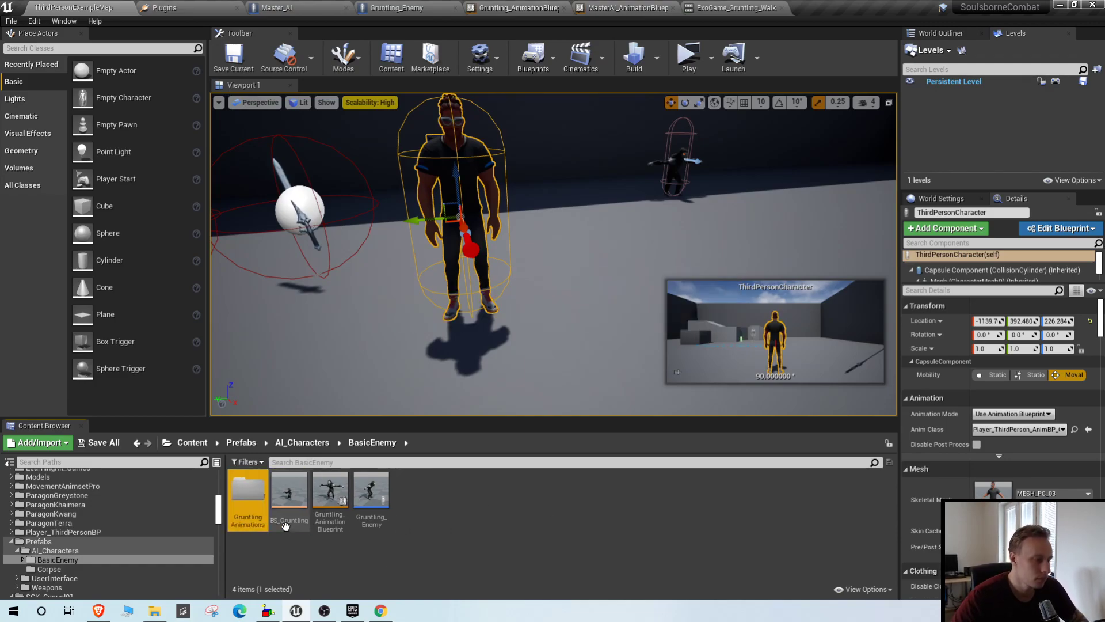
double_click(248, 496)
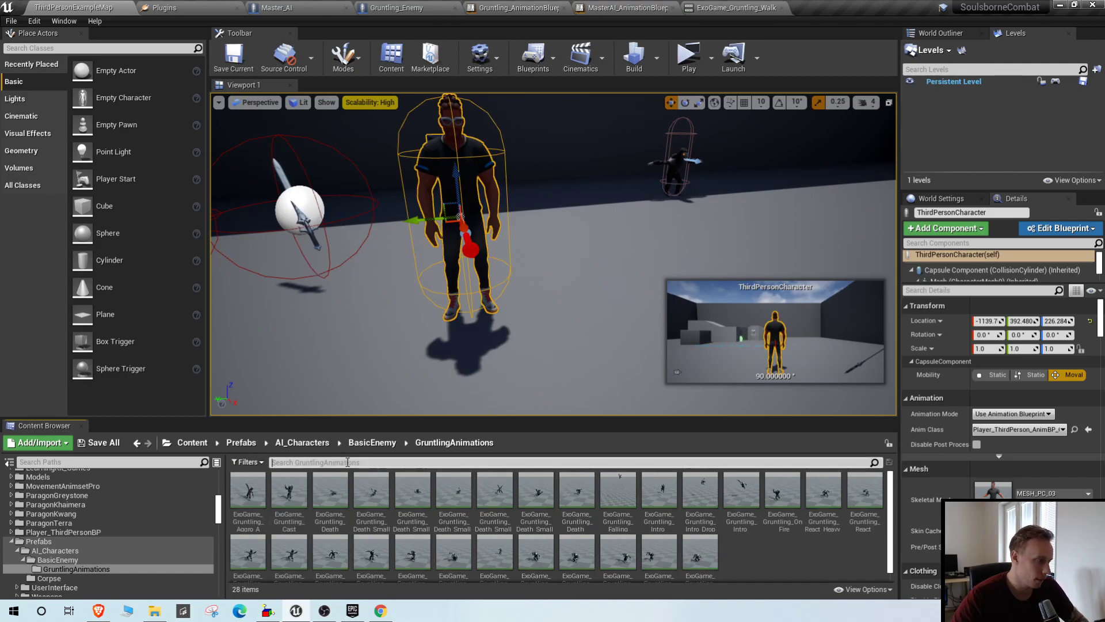
click(372, 442)
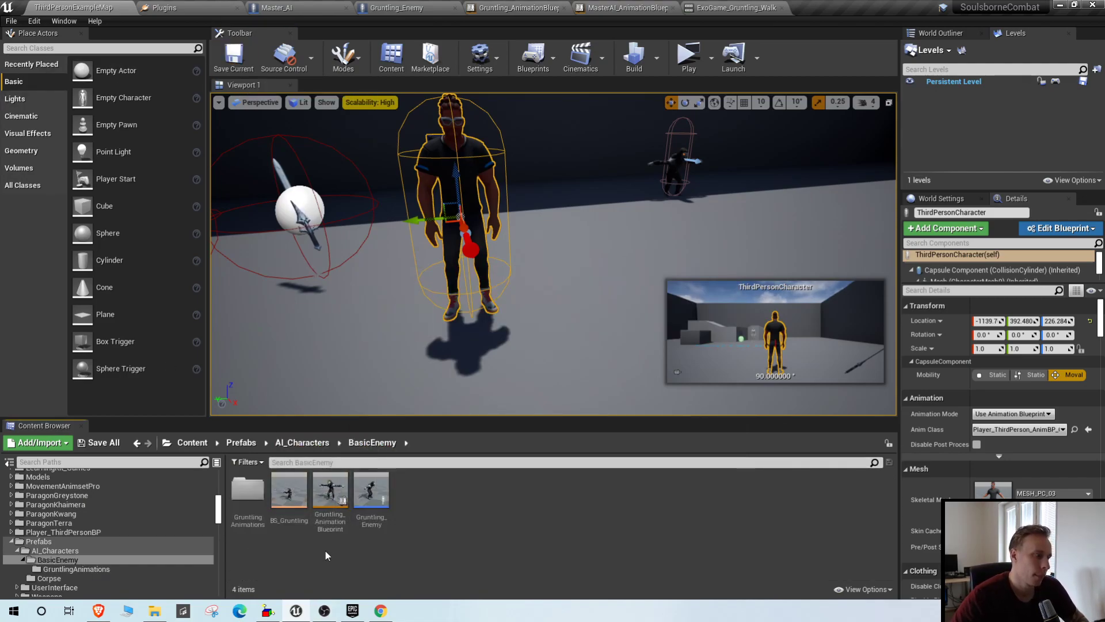
- Add BS_Gruntling to the Idle/Run state of Gruntling_AnimationBlueprint, connect it to the Output Animation Pose, and compile
drag(289, 492, 430, 262)
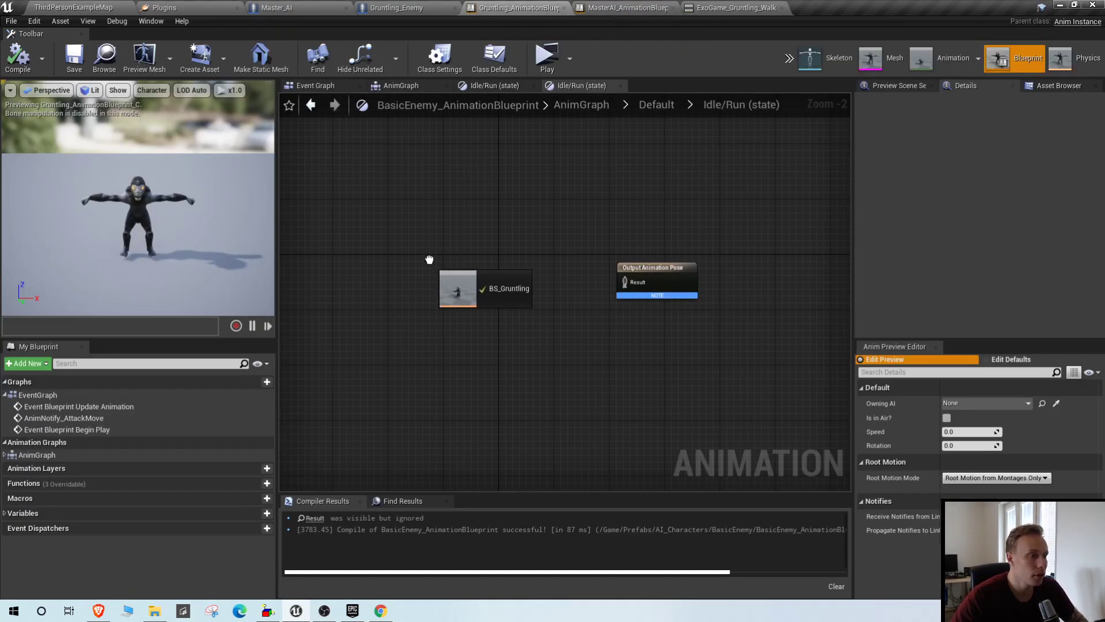
click(630, 288)
right_drag(501, 375, 788, 384)
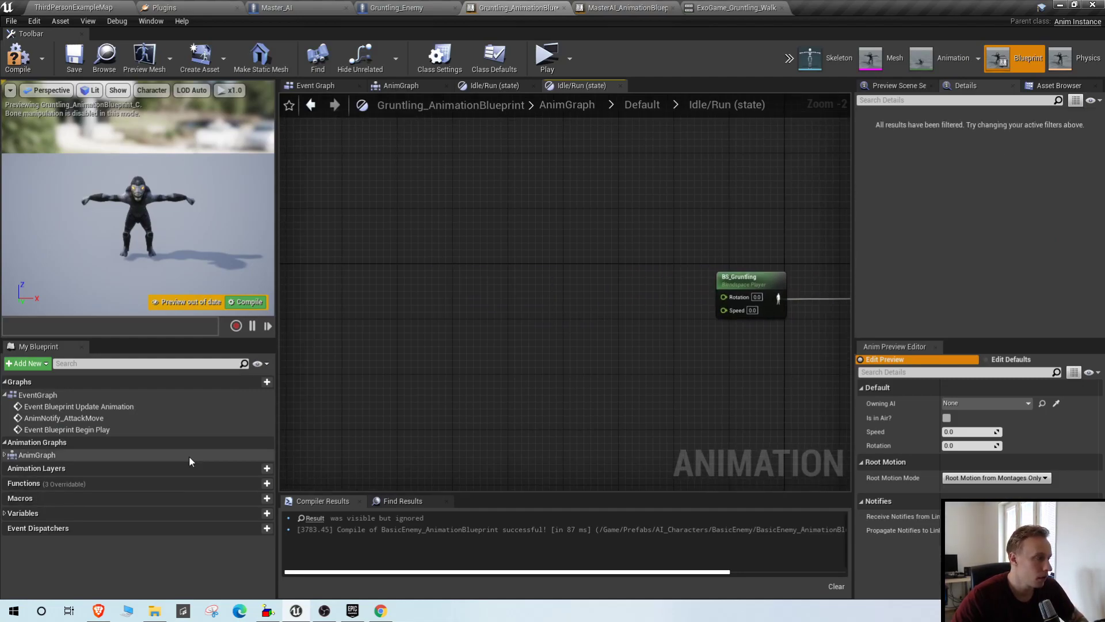
click(15, 64)
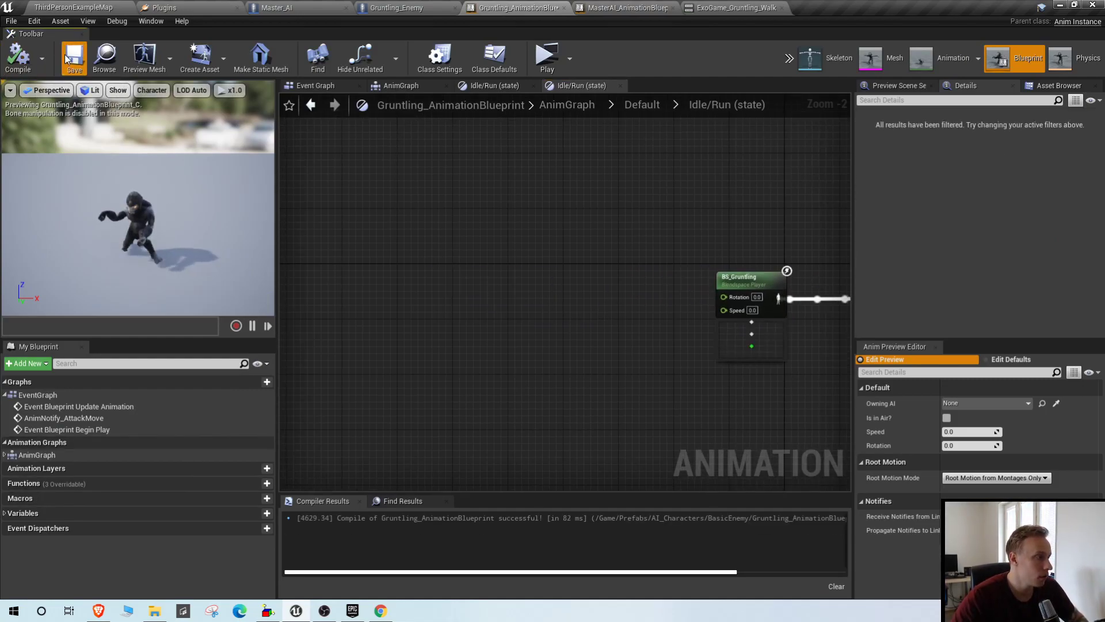
- Add getters for the Rotation and Speed variables beside the BS_Gruntling node in the Idle/Run state
click(5, 514)
right_drag(554, 387, 410, 387)
drag(58, 565, 432, 249)
click(479, 260)
click(67, 550)
drag(67, 550, 426, 279)
click(475, 295)
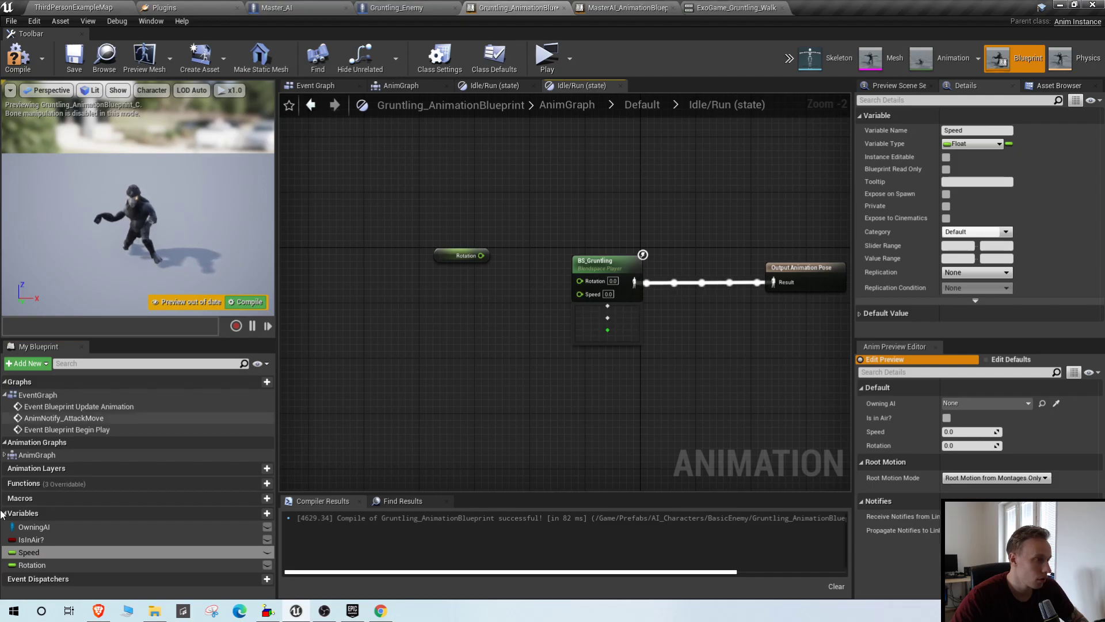
- Connect Rotation and Speed to the matching BS_Gruntling inputs, then compile and save the animation blueprint
drag(483, 314, 440, 283)
click(459, 294)
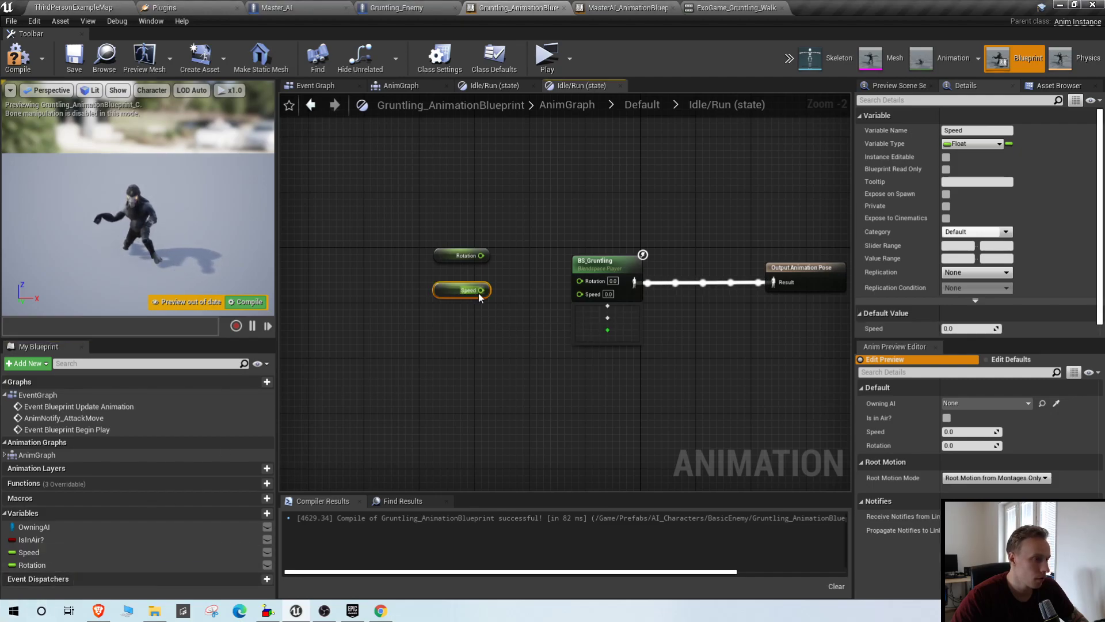
scroll(482, 292, up, 2)
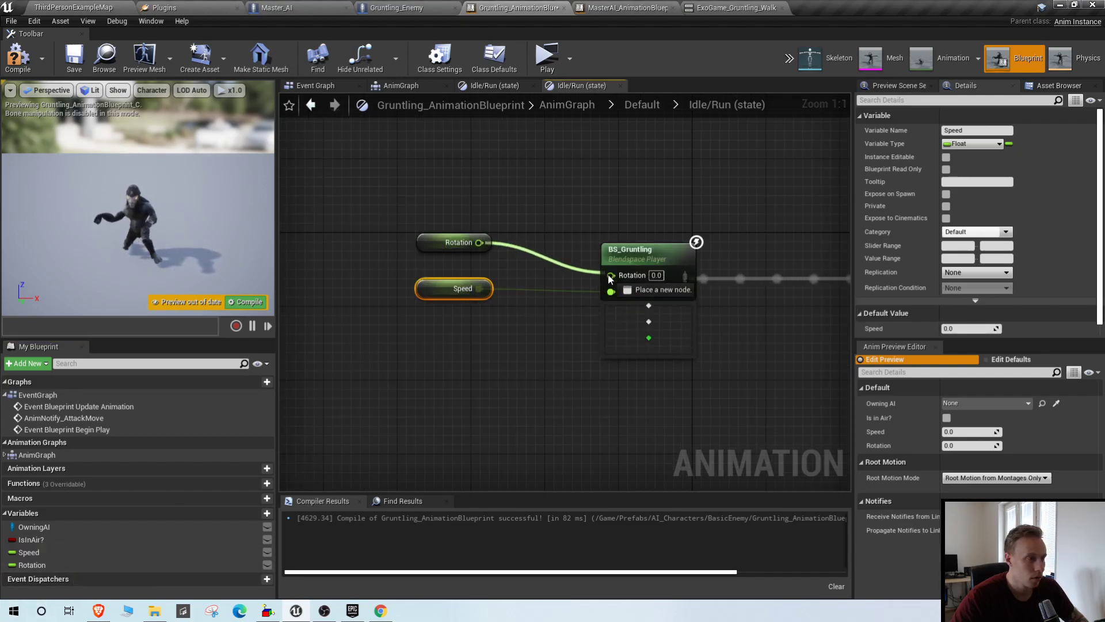
drag(607, 278, 611, 275)
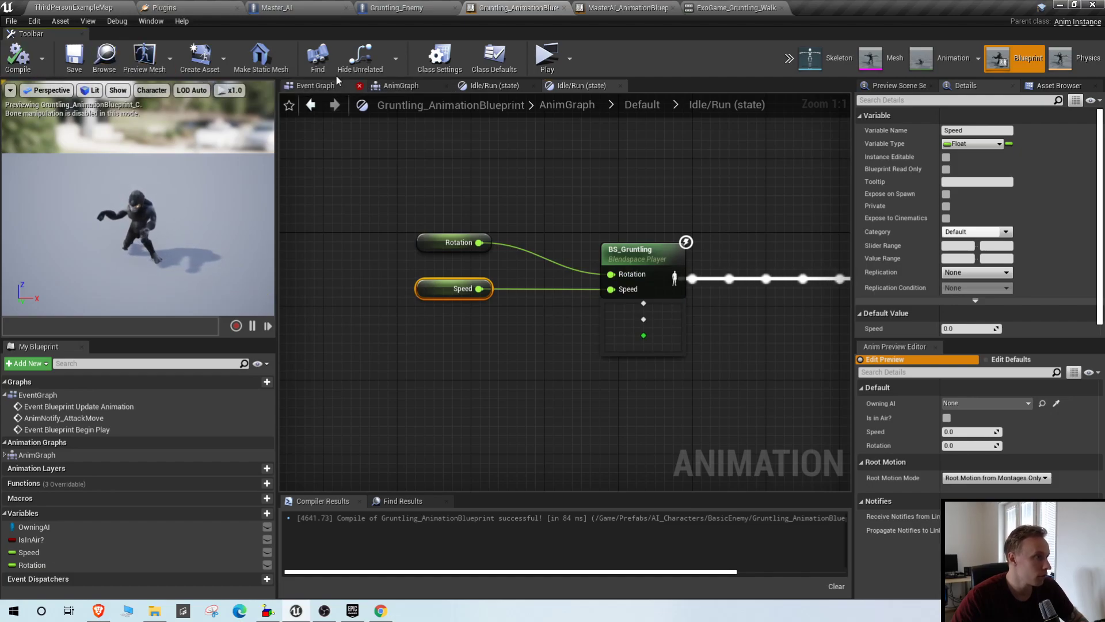
click(315, 85)
mouse_move(138, 196)
right_down()
mouse_move(98, 185)
mouse_move(161, 179)
mouse_move(126, 190)
mouse_move(173, 190)
mouse_move(138, 196)
right_up()
click(13, 51)
click(73, 56)
- Place a second Gruntling_Enemy from the BasicEnemy folder on the open floor of ThirdPersonExampleMap, near the third-person character
click(73, 7)
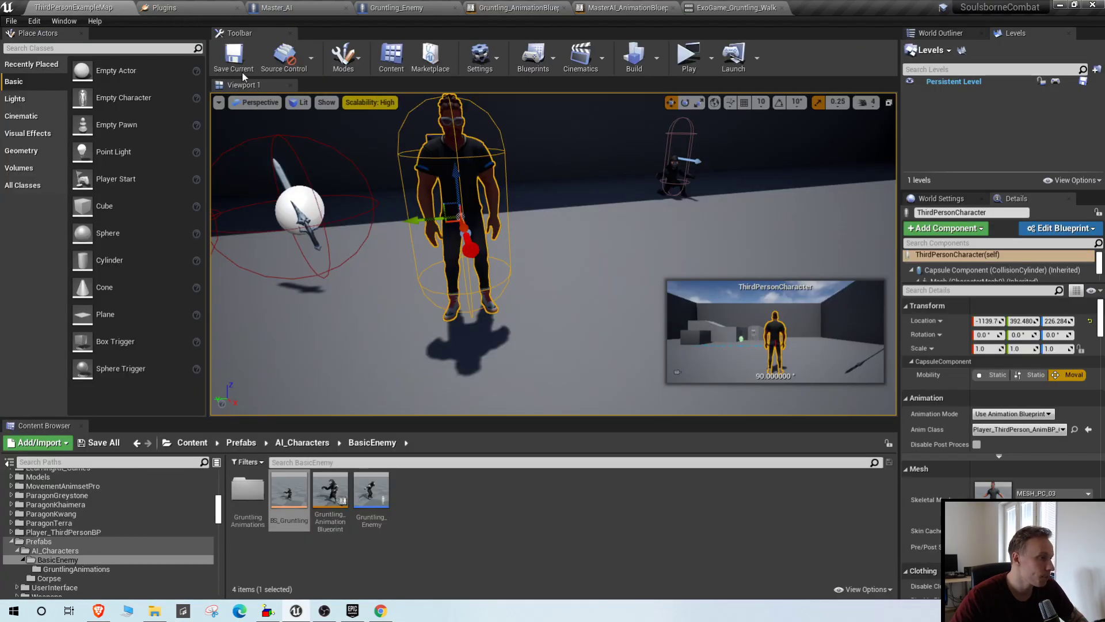
mouse_move(597, 341)
right_down()
mouse_move(645, 311)
mouse_move(605, 337)
right_up()
mouse_move(345, 262)
right_down()
mouse_move(369, 262)
mouse_move(328, 271)
right_up()
drag(372, 496, 554, 210)
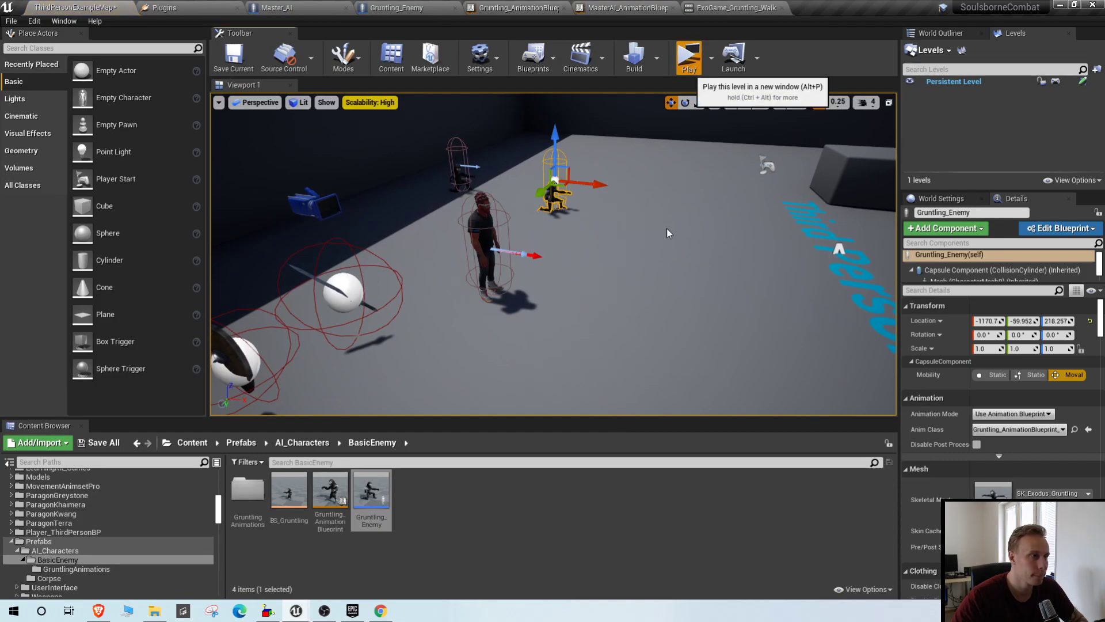
- Play-test the level briefly, then delete the newly placed Gruntling_Enemy
click(689, 56)
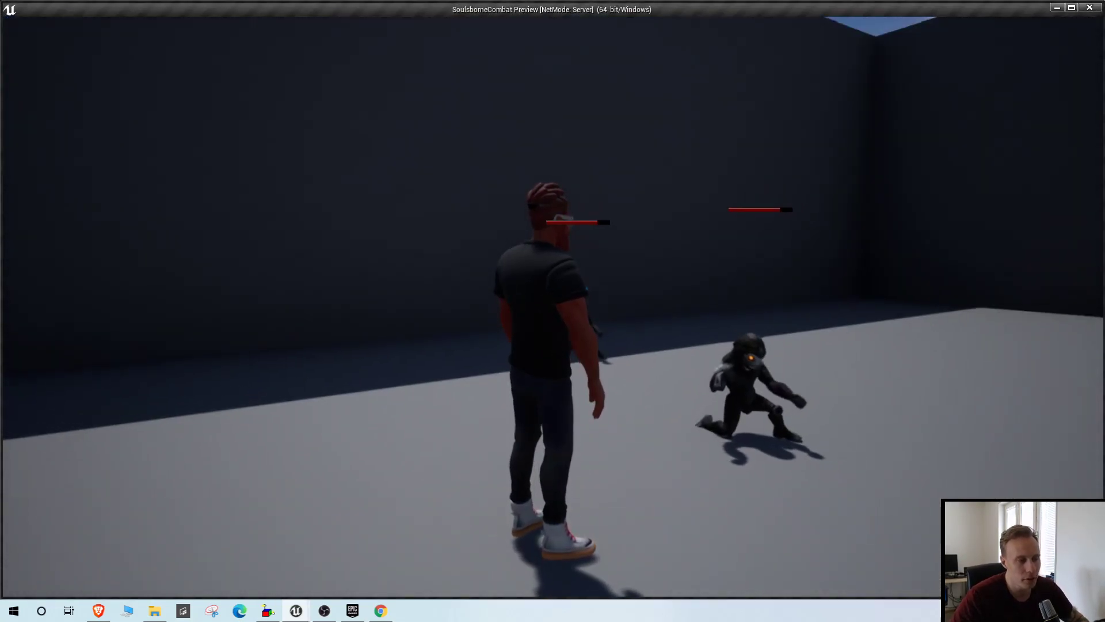
key(Escape)
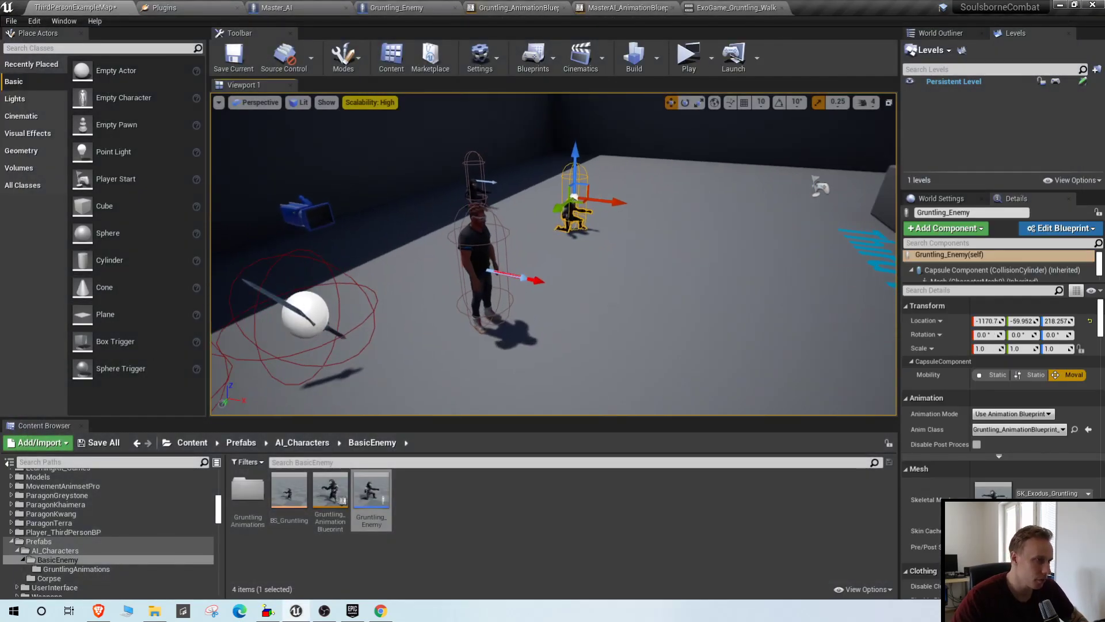
key(Delete)
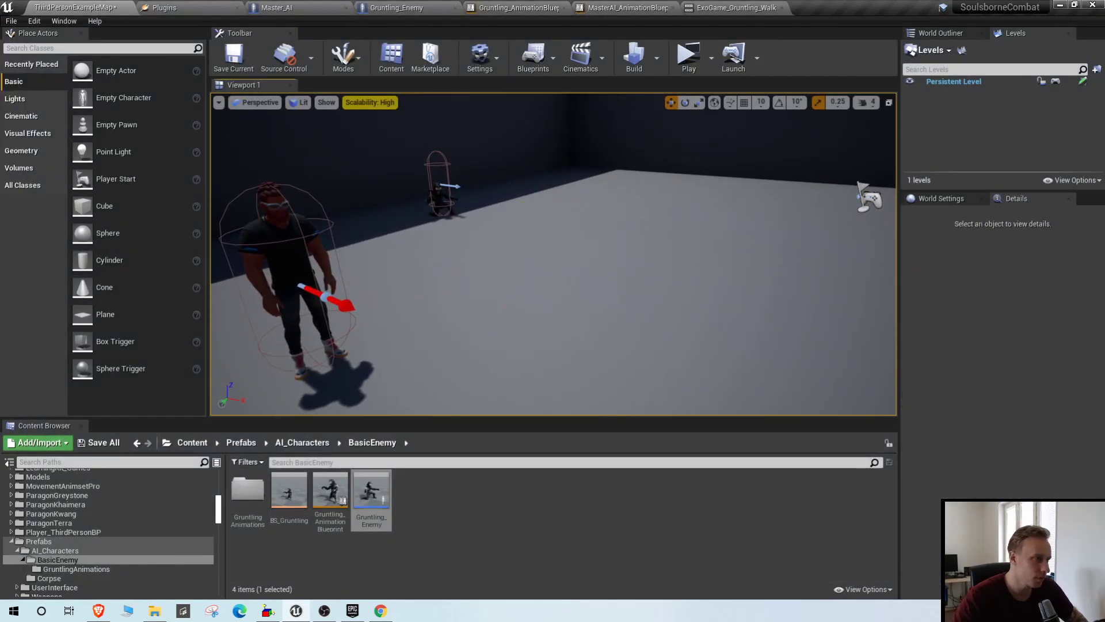
- Raise the Gruntling_Enemy mesh inside its capsule to a Z location of about -85.3 and compile the blueprint
click(440, 196)
click(419, 8)
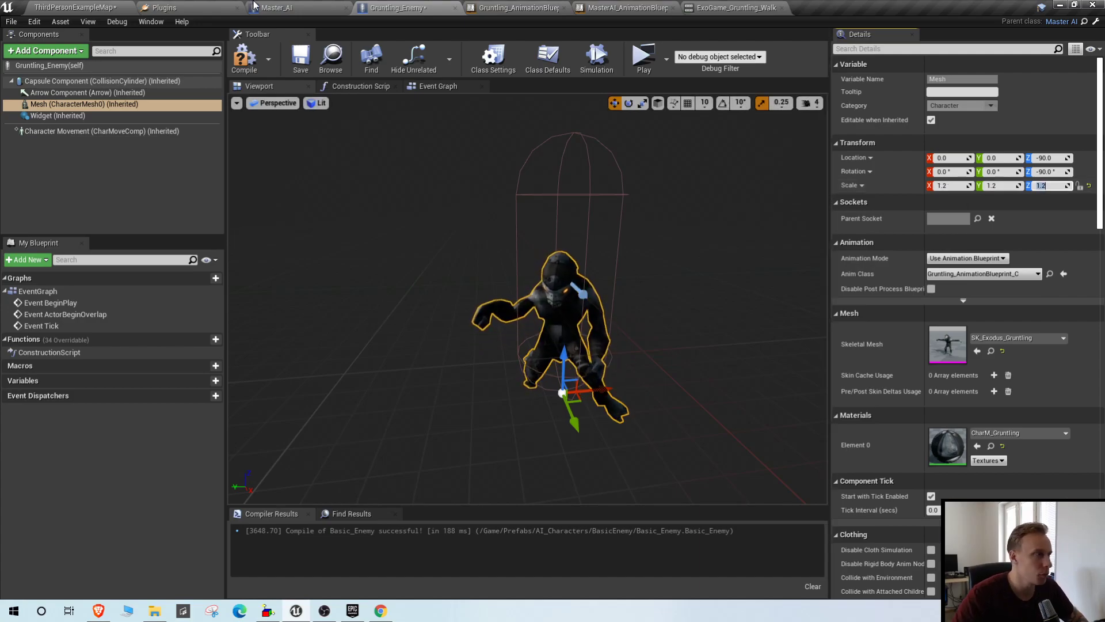
click(244, 59)
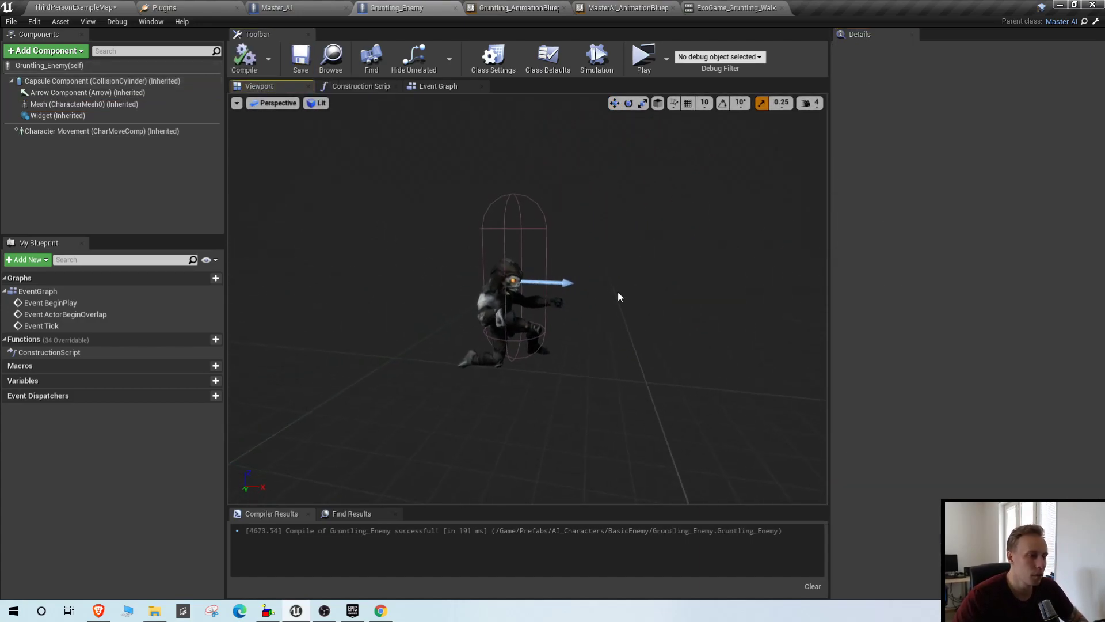
click(525, 309)
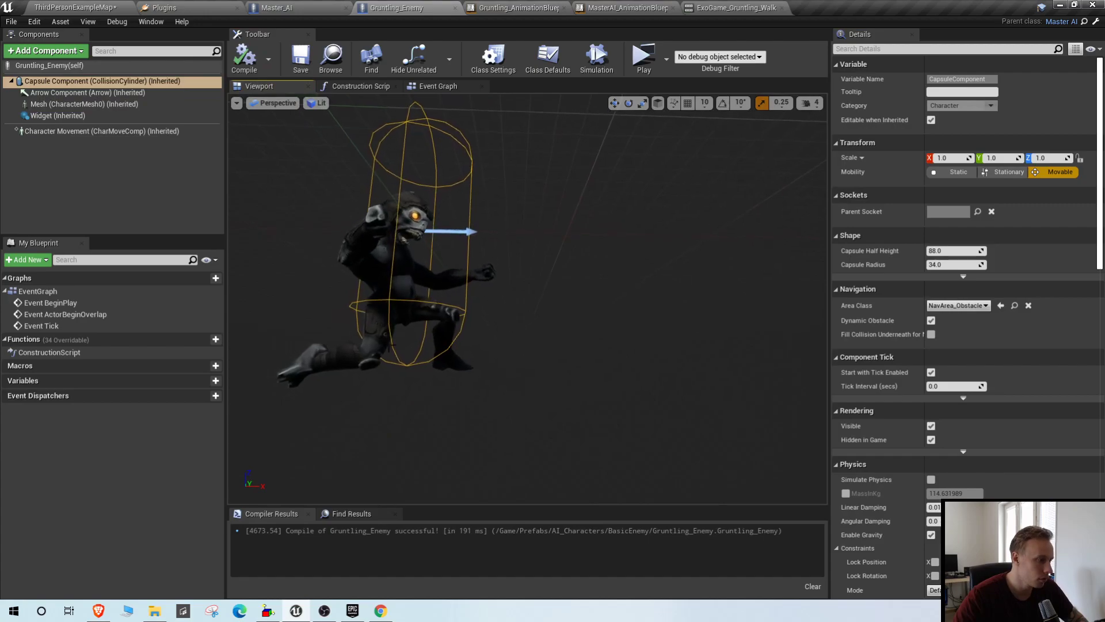
drag(410, 333, 410, 325)
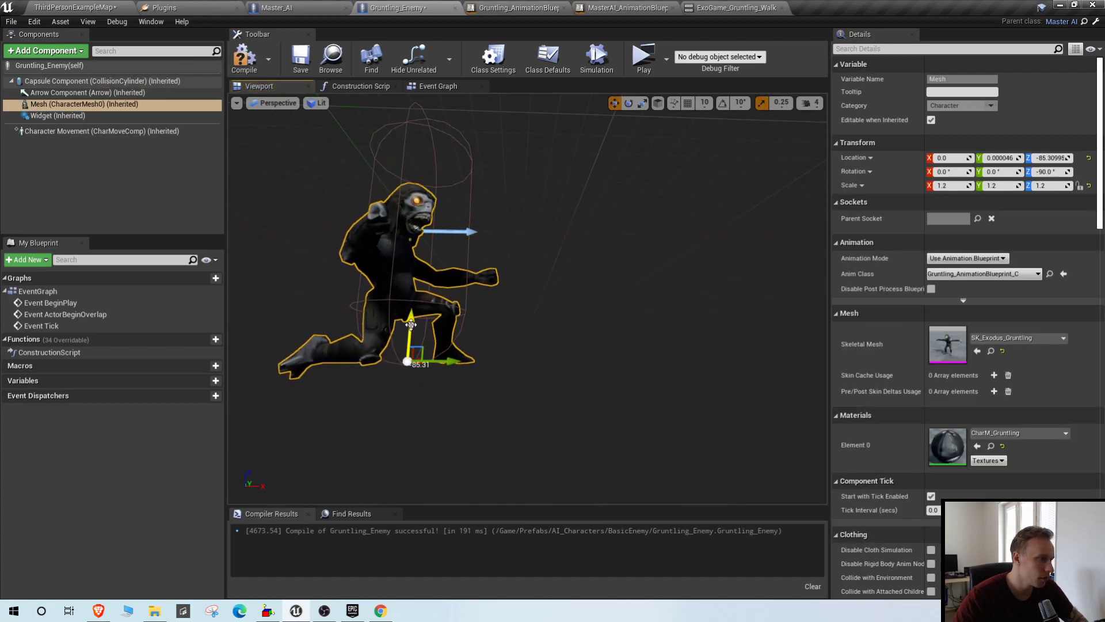
click(242, 68)
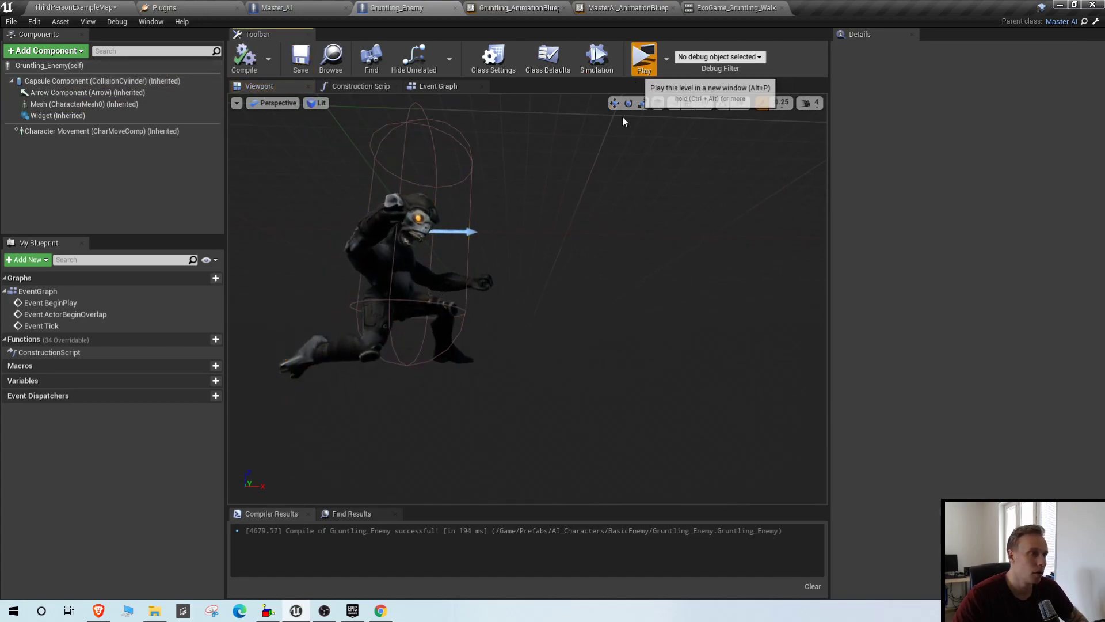
- Play the level and run up to the Gruntling to examine its idle animation and ground alignment
click(641, 56)
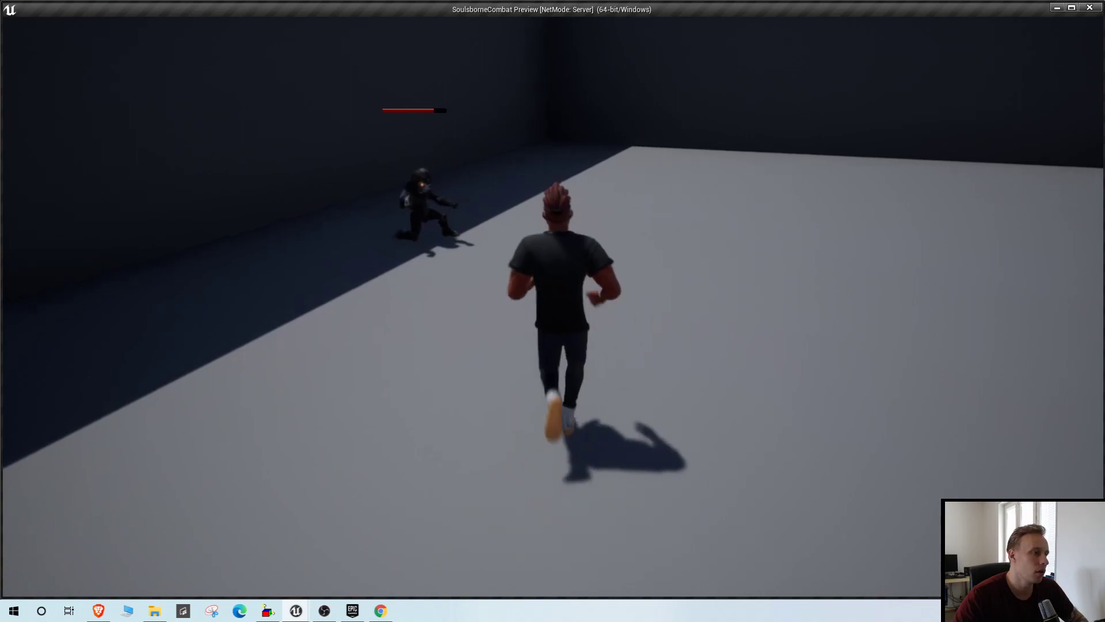
key(w)
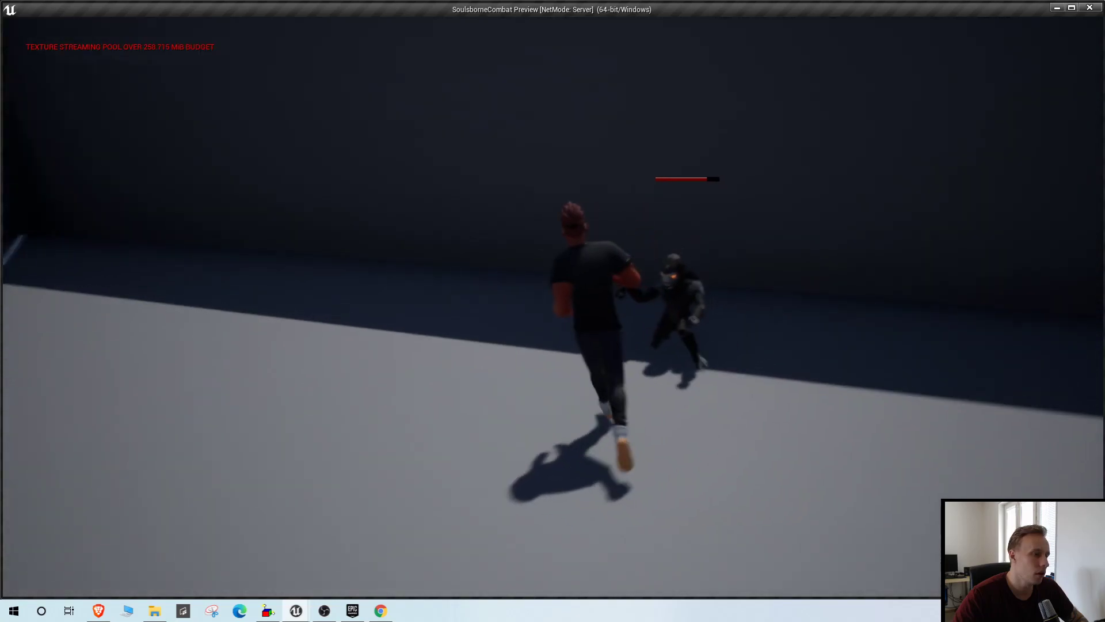
key(s)
key(w)
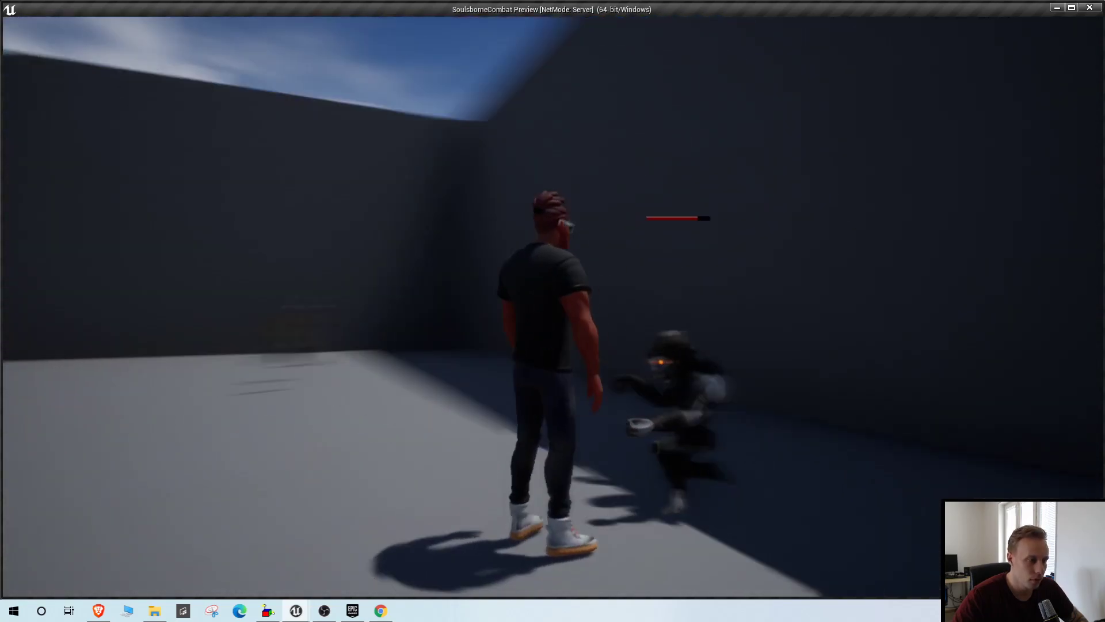
- Run to the weapons in the play-test, pick them up, and return toward the Gruntling with the axe equipped
key(w)
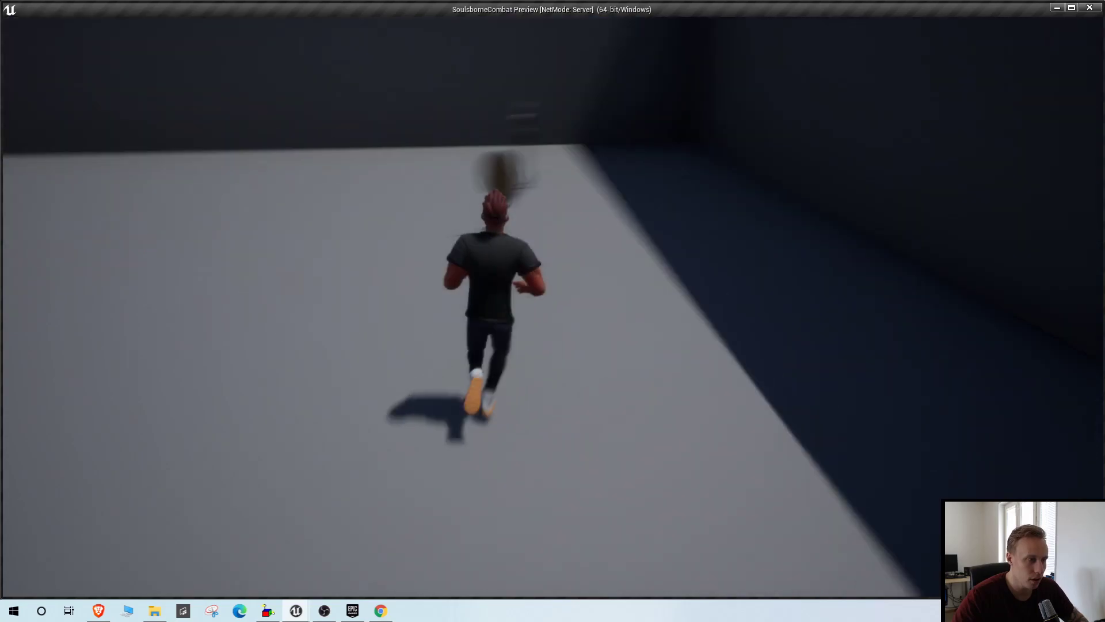
key(w)
key(e)
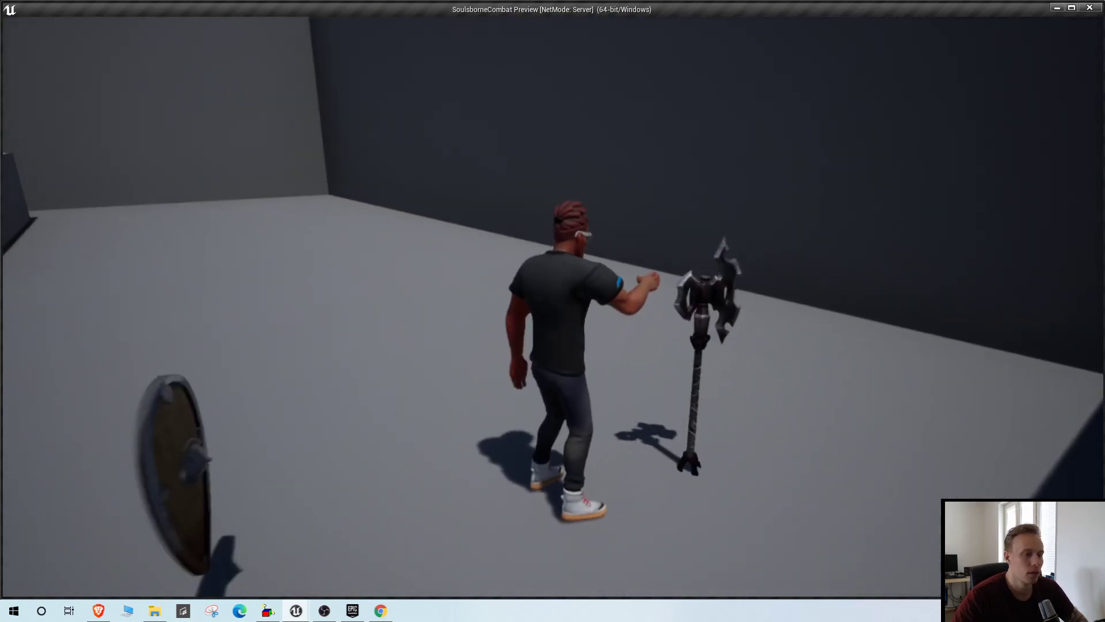
key(w)
key(r)
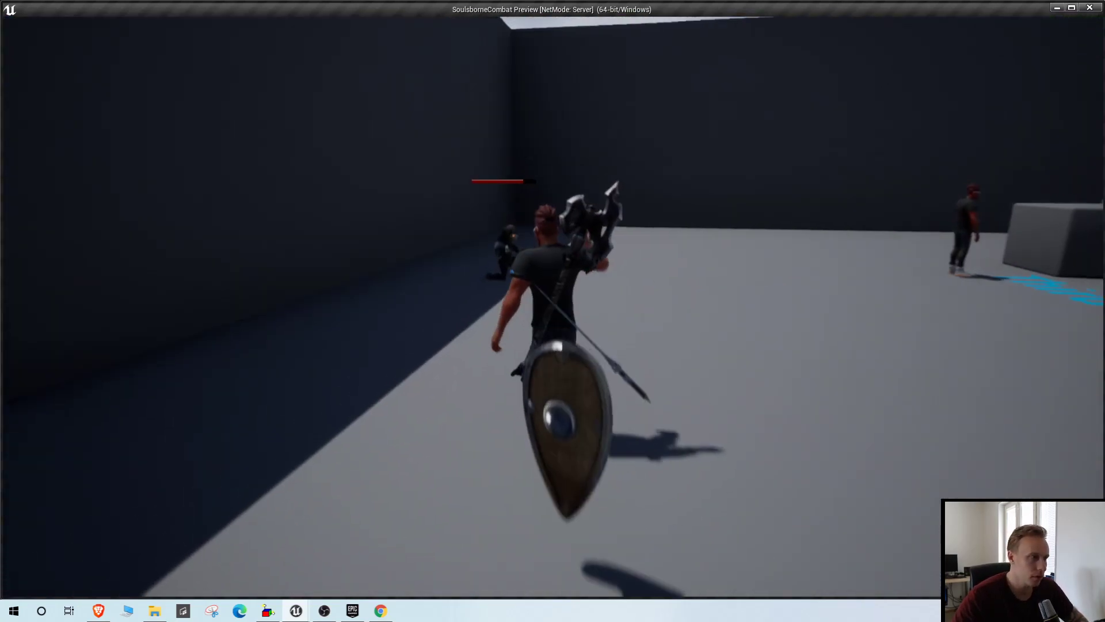
- Attack the Gruntling with the axe to check how it takes damage, circle around it, and end the play-test
key(w)
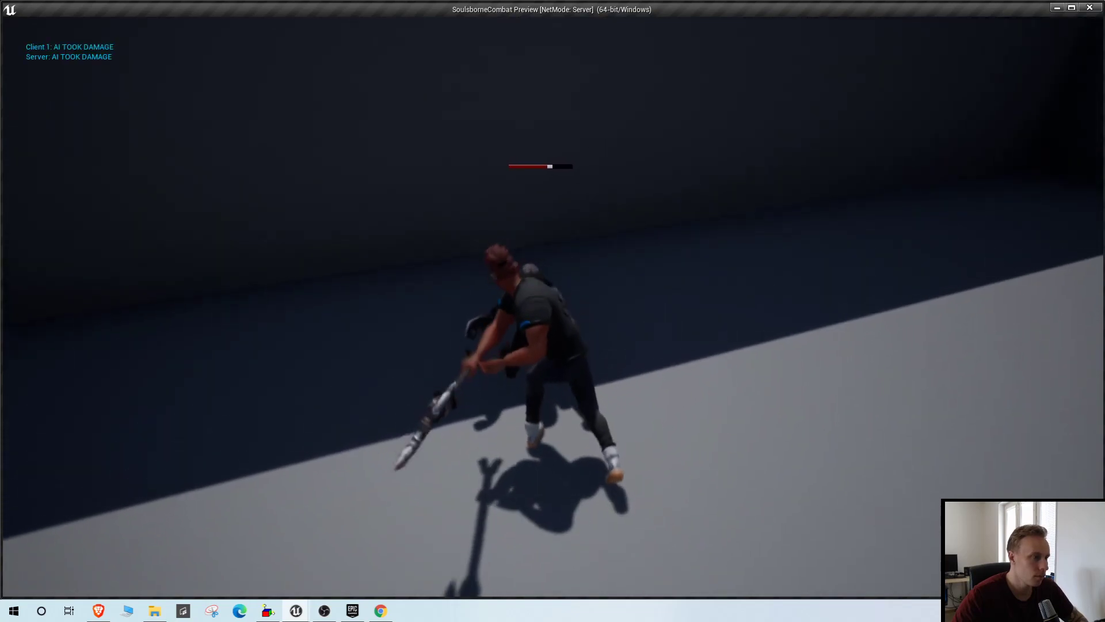
key(w)
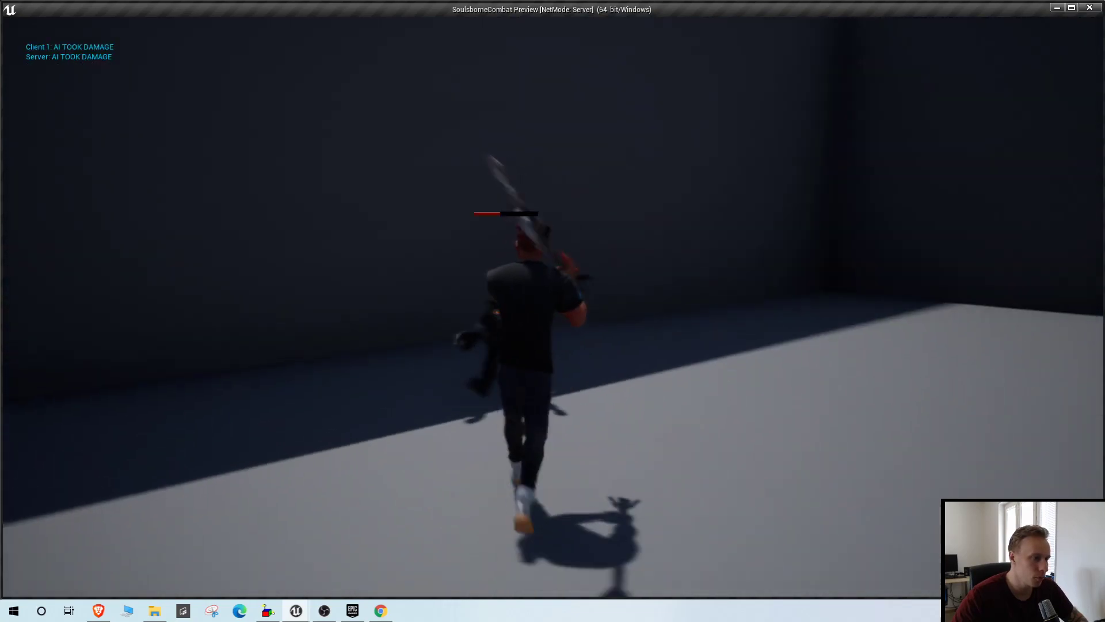
key(a)
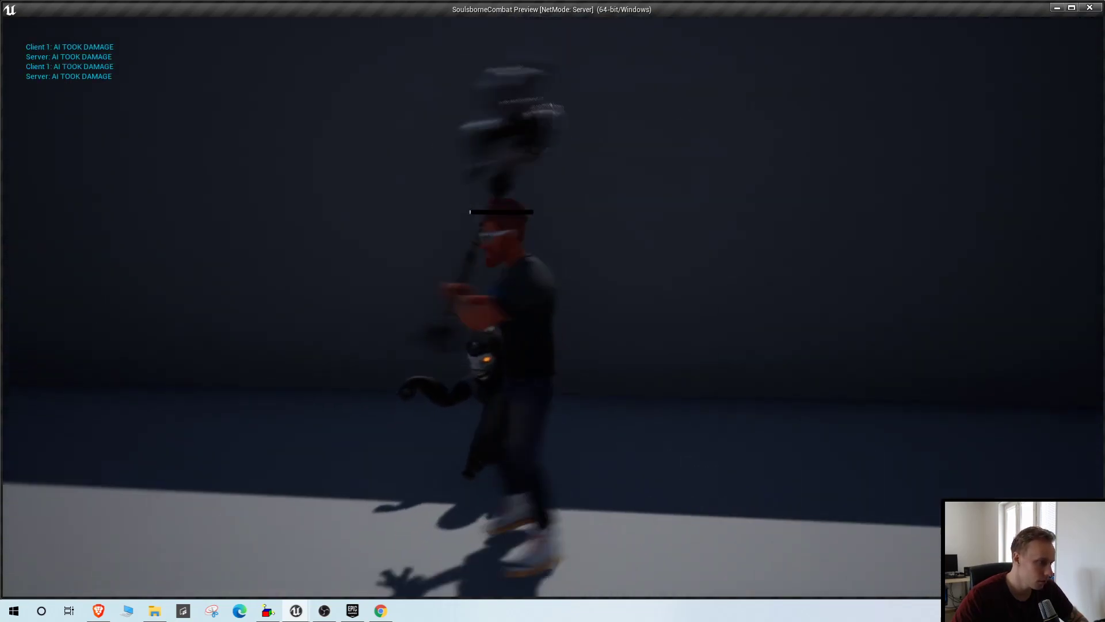
key(d)
key(a)
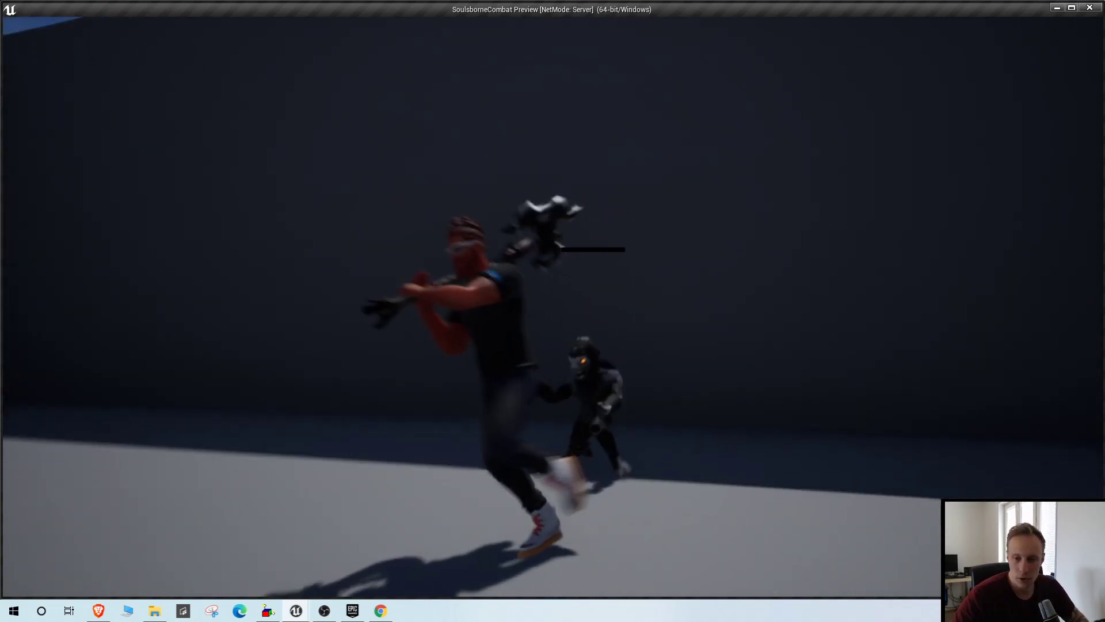
key(w)
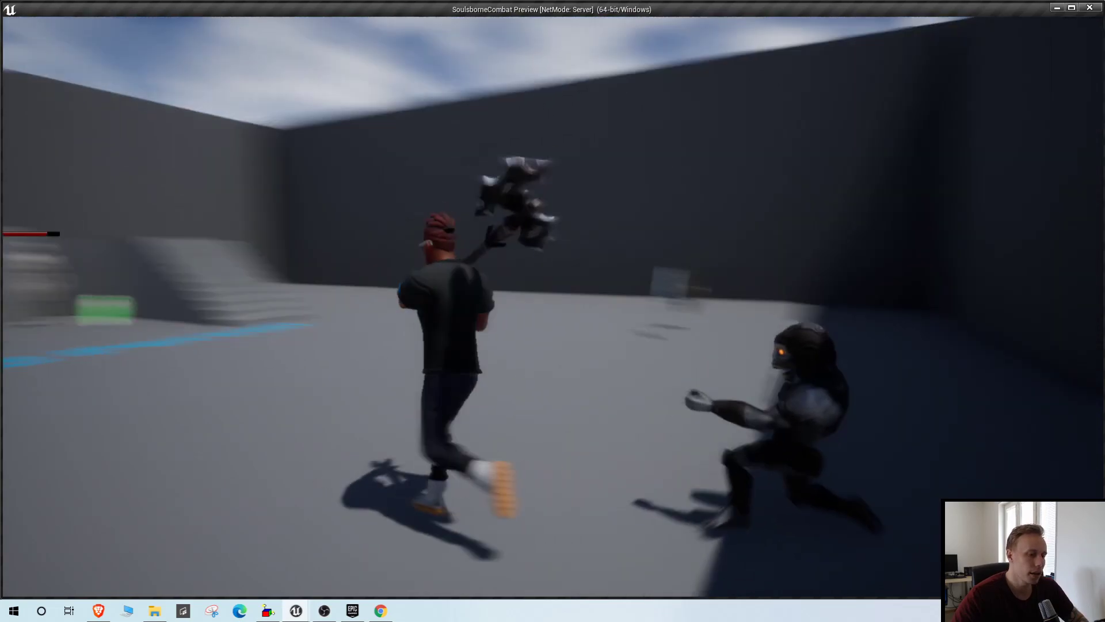
key(w)
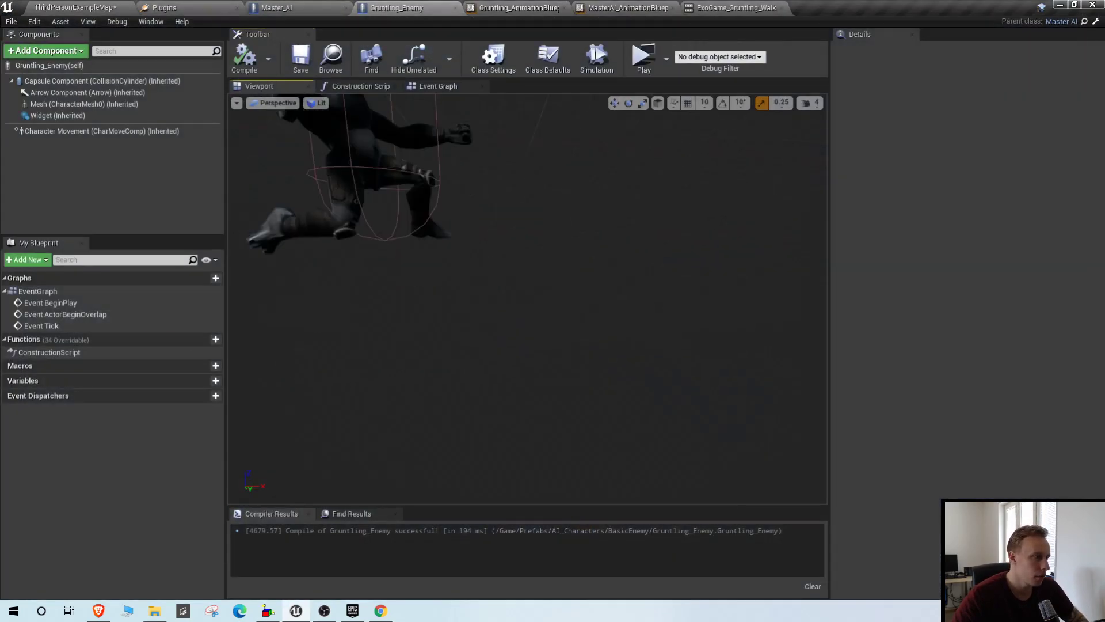
- Connect Event BeginPlay to the Event Start Roaming node in the Master_AI event graph
click(429, 86)
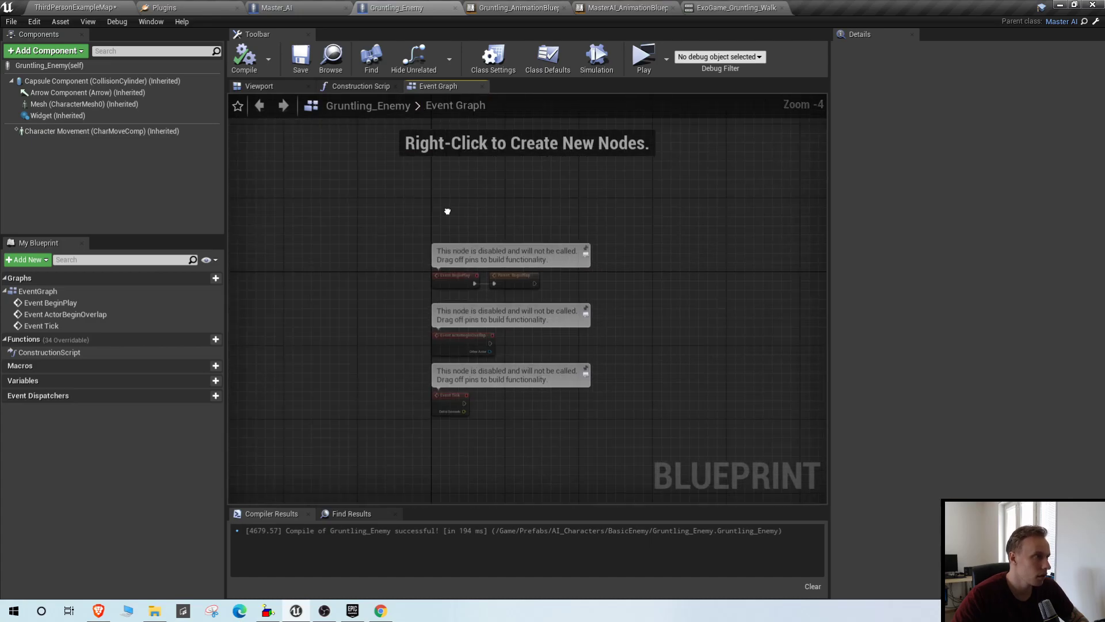
click(287, 10)
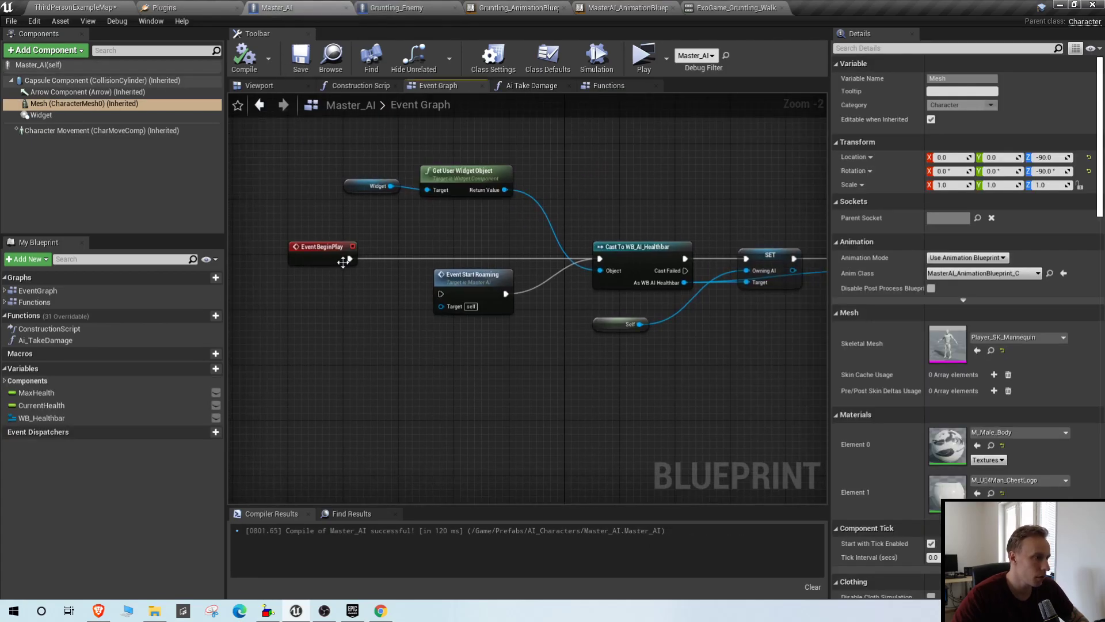
scroll(472, 271, up, 2)
click(444, 263)
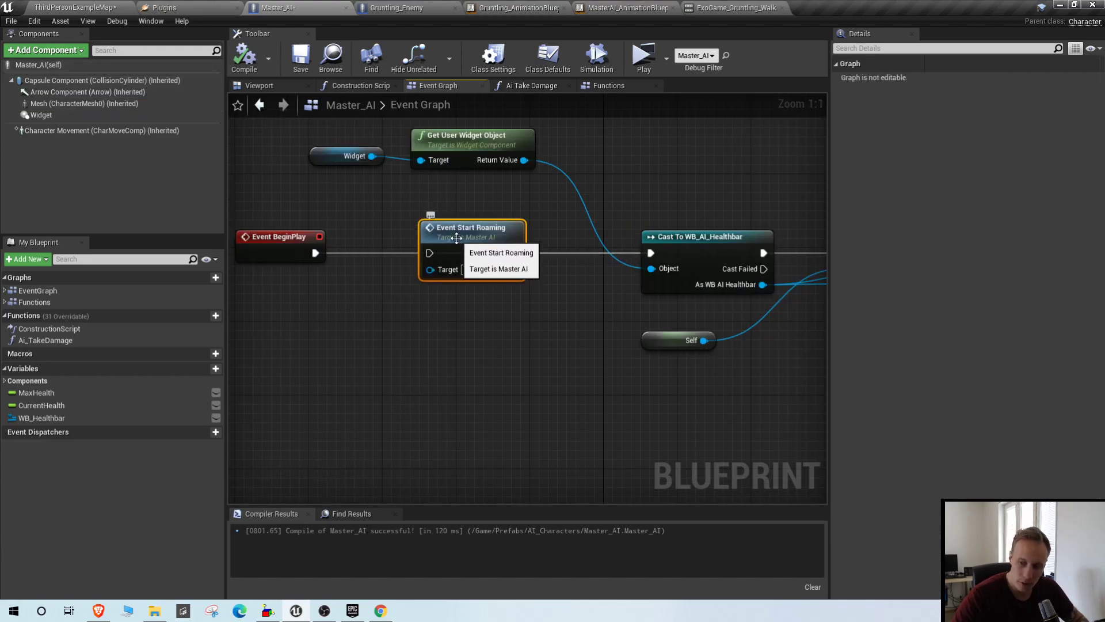
right_drag(311, 236, 351, 327)
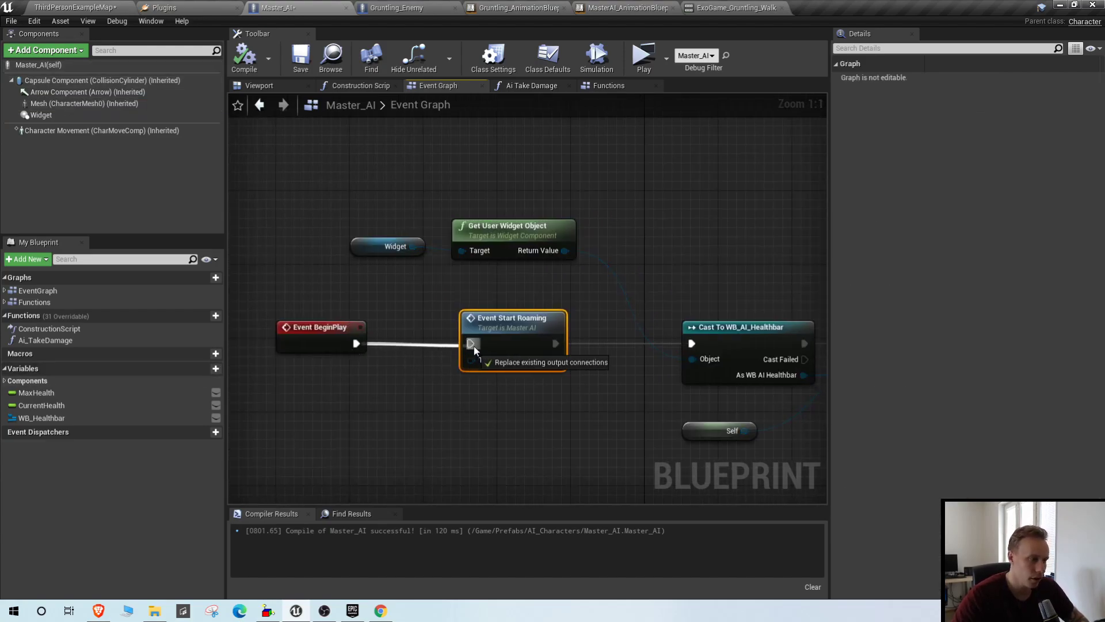
- Play the ThirdPersonExampleMap level and follow the Gruntling past the staircase to check that it roams
click(75, 7)
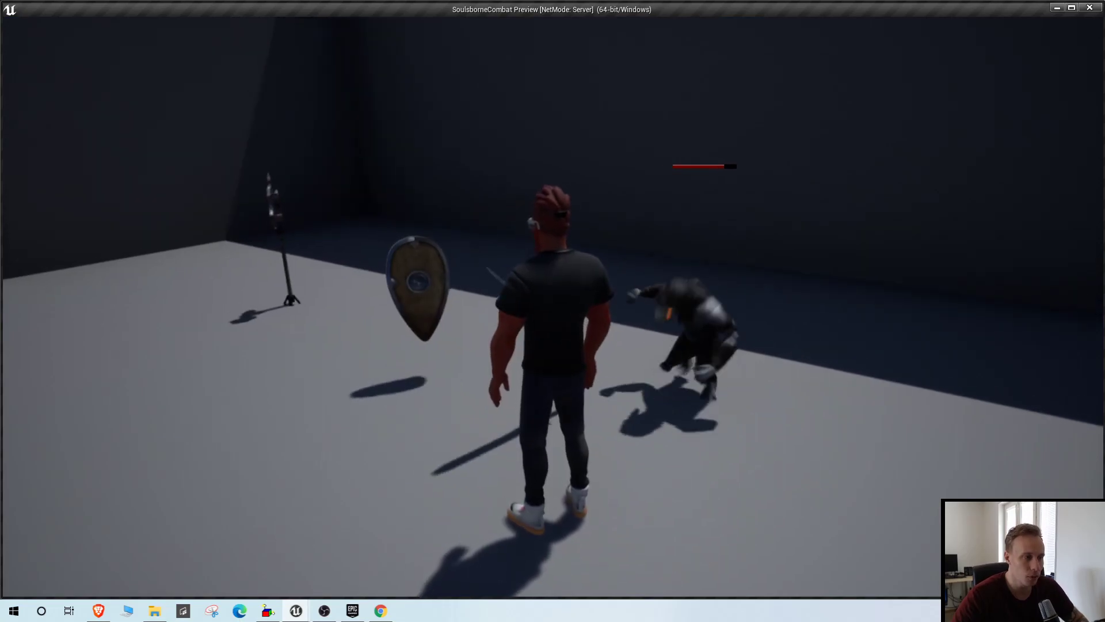
key(s)
key(a)
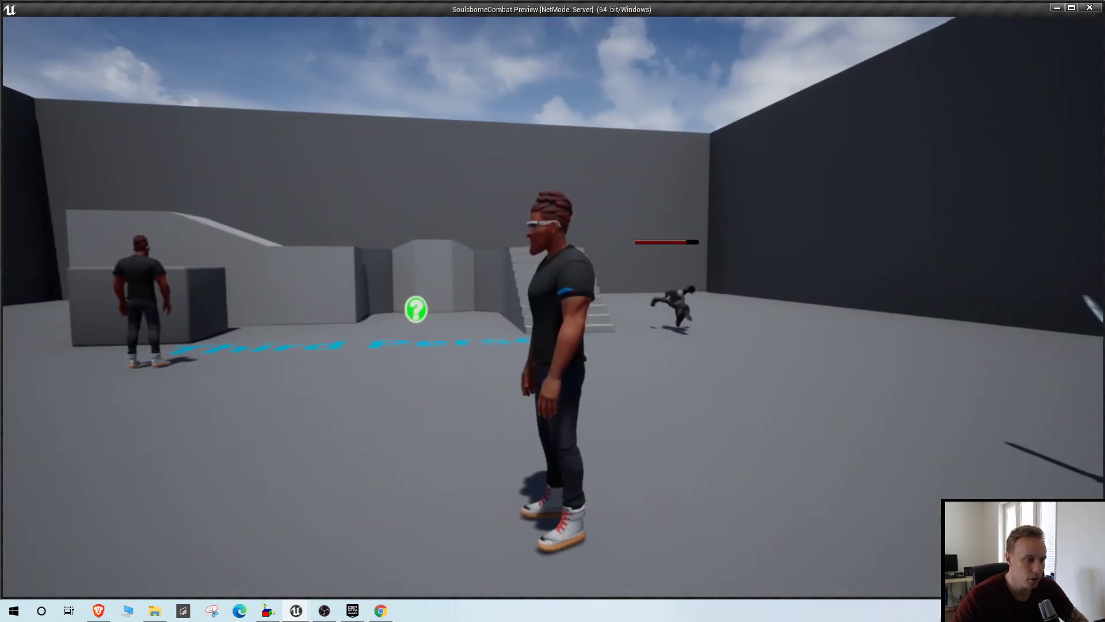
key(w)
key(d)
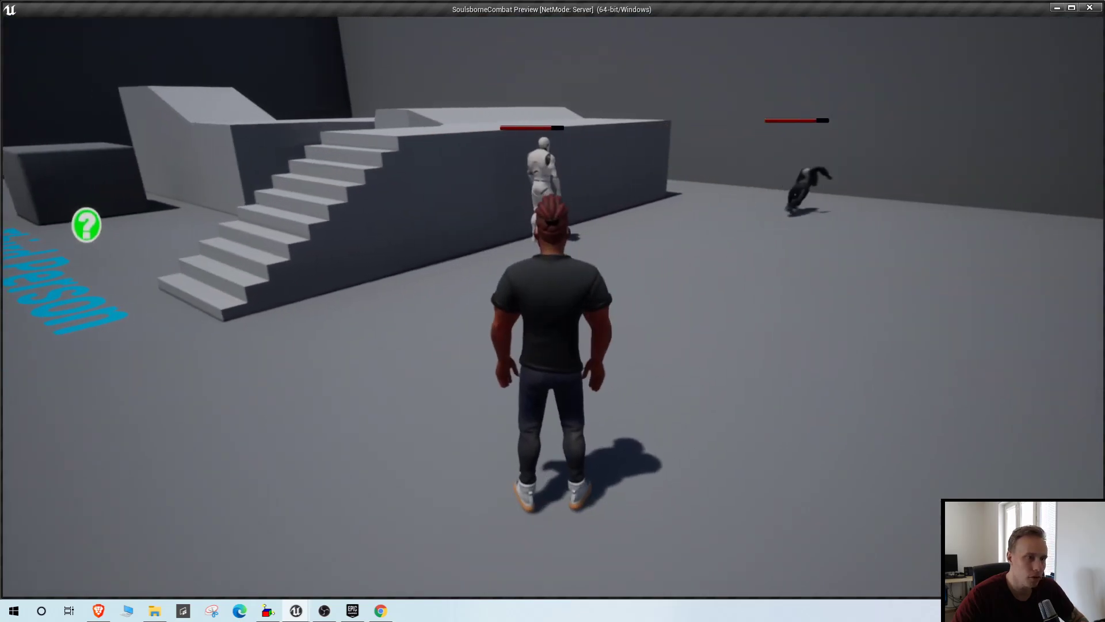
key(w)
key(d)
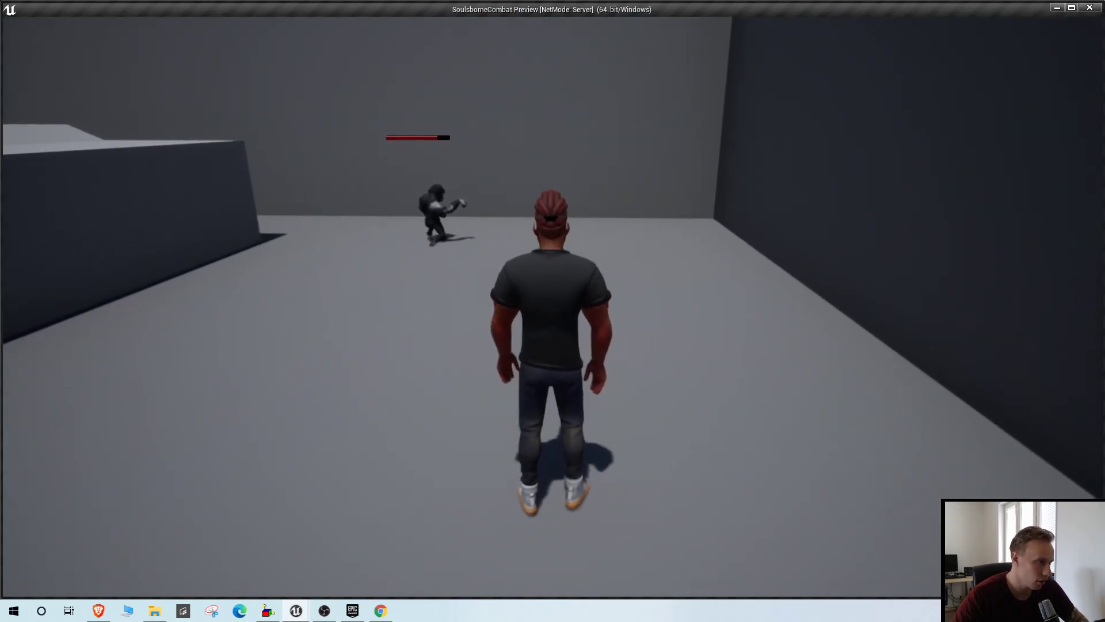
key(w)
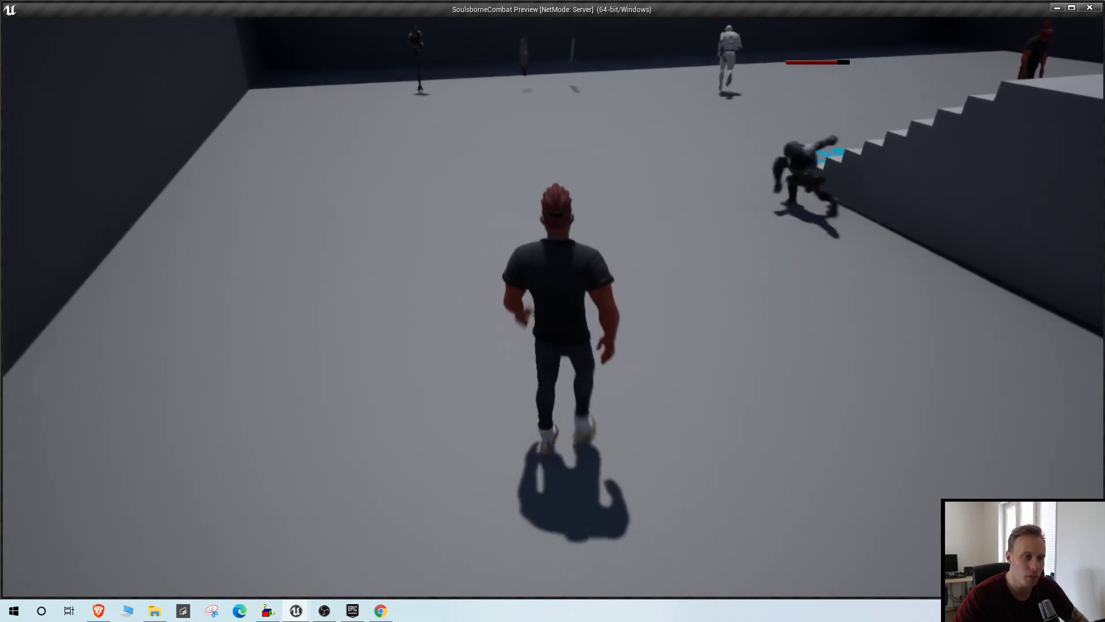
- Chase the roaming Gruntling across the open floor around the Third Person text to examine its running animation
key(w)
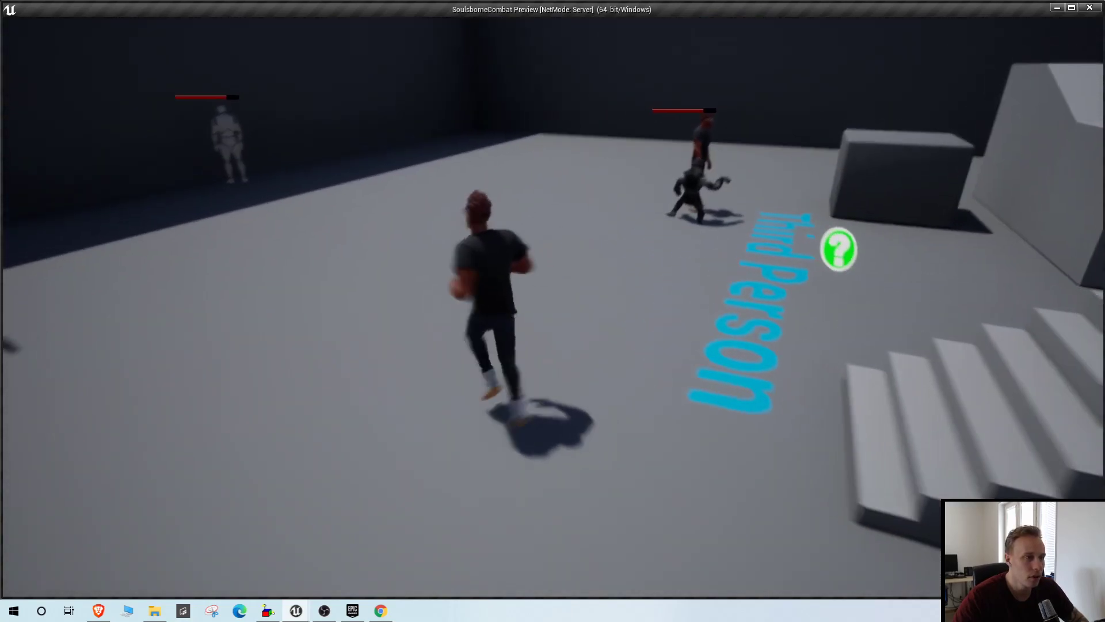
key(w)
key(w)
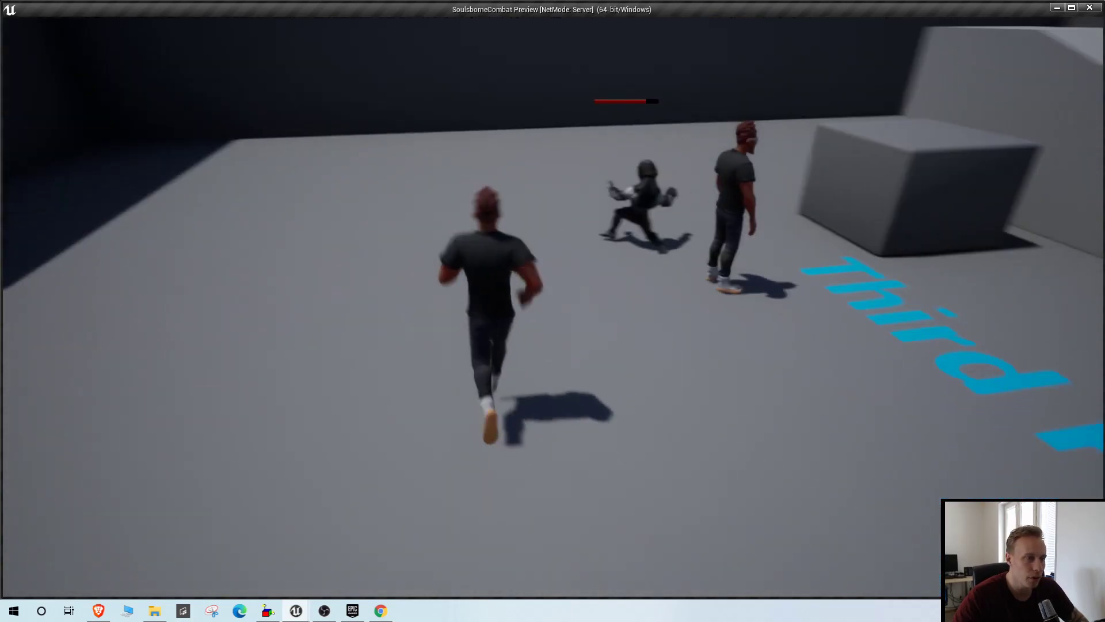
key(a)
key(w)
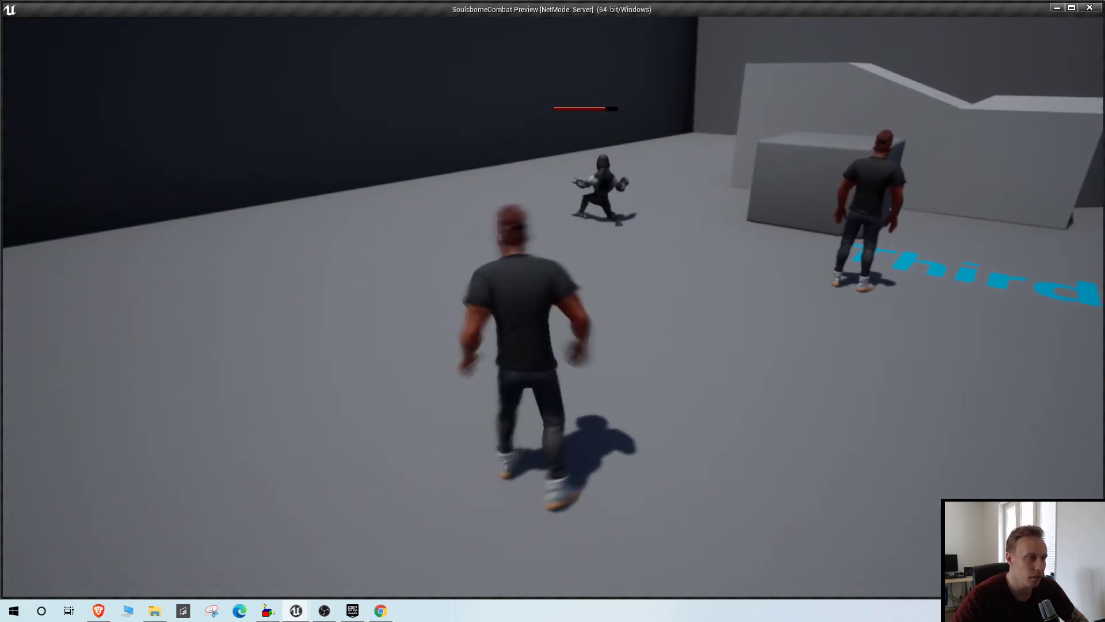
key(a)
key(w)
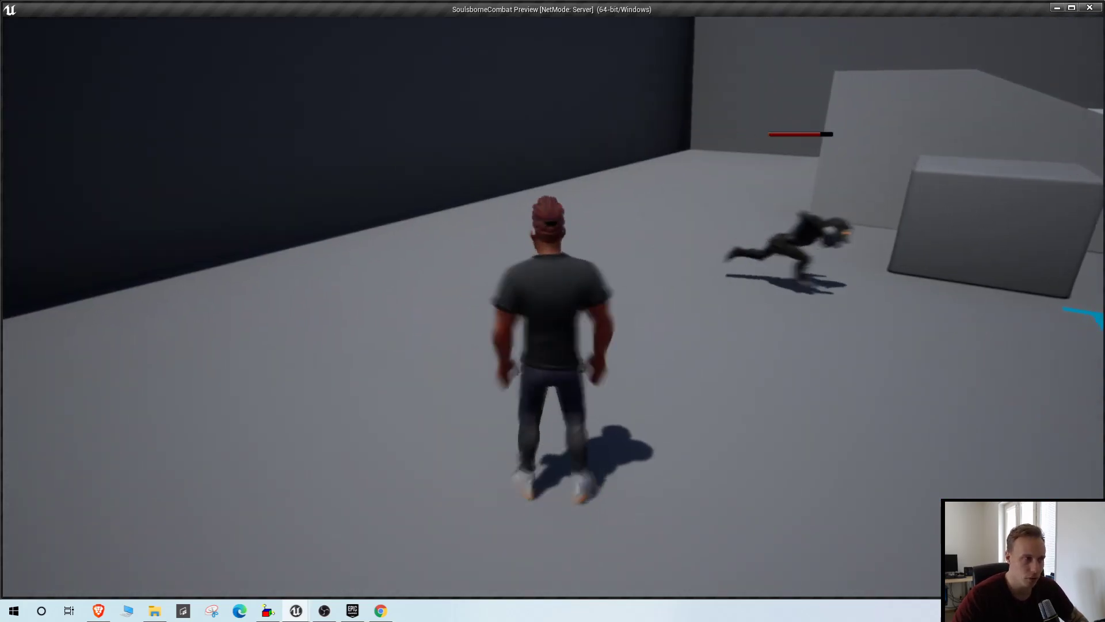
key(w)
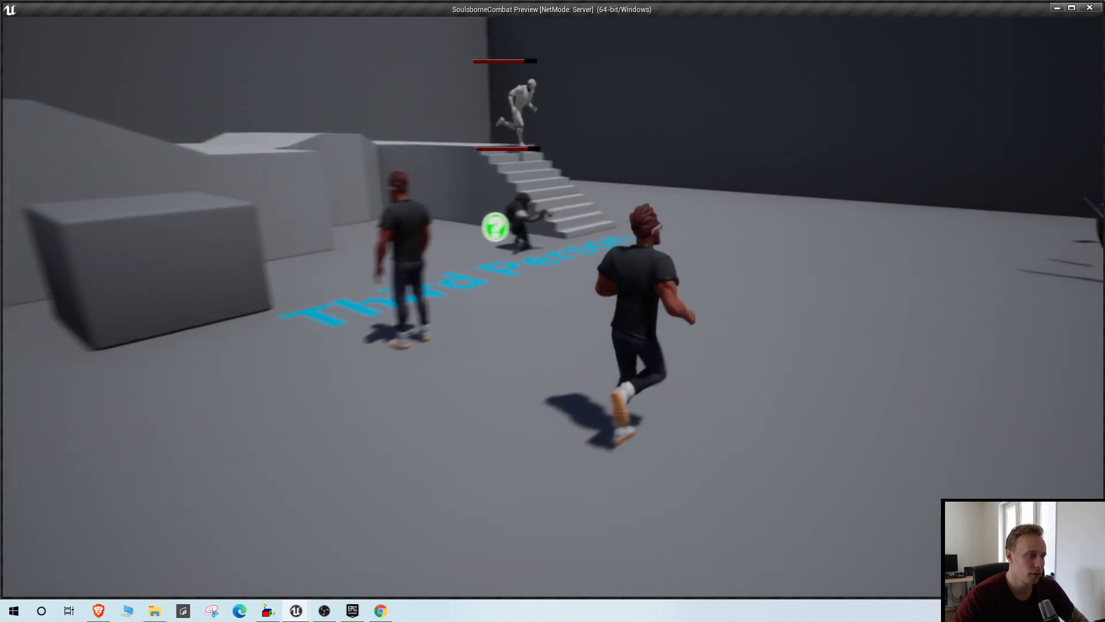
key(d)
key(a)
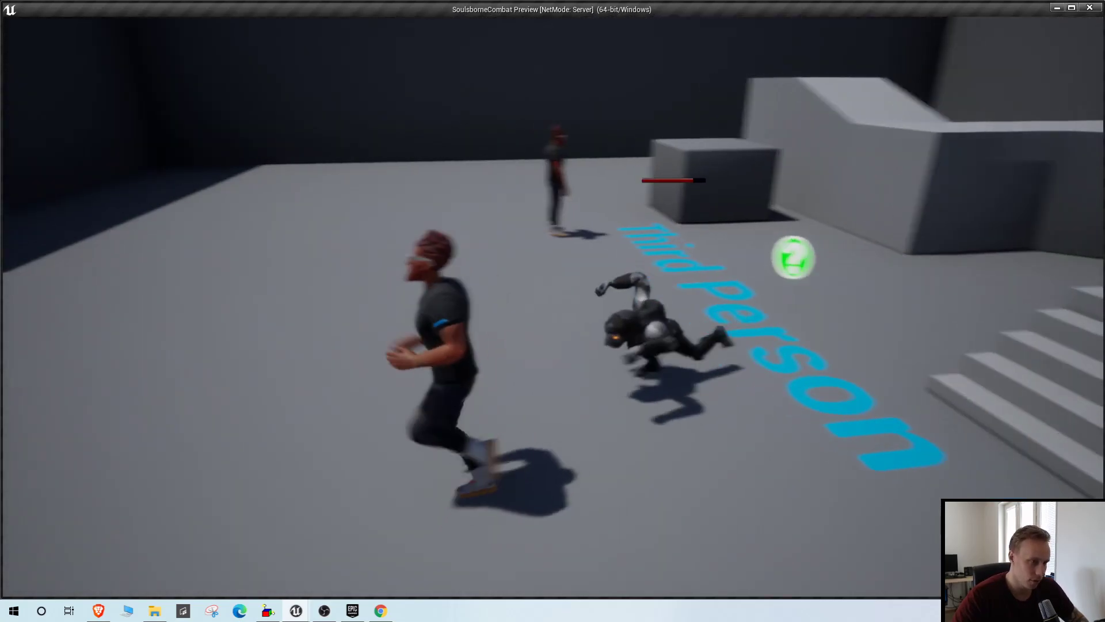
- Watch the Gruntling and the white mannequin enemy roam between the weapons and the block, and end the play-test
key(s)
key(d)
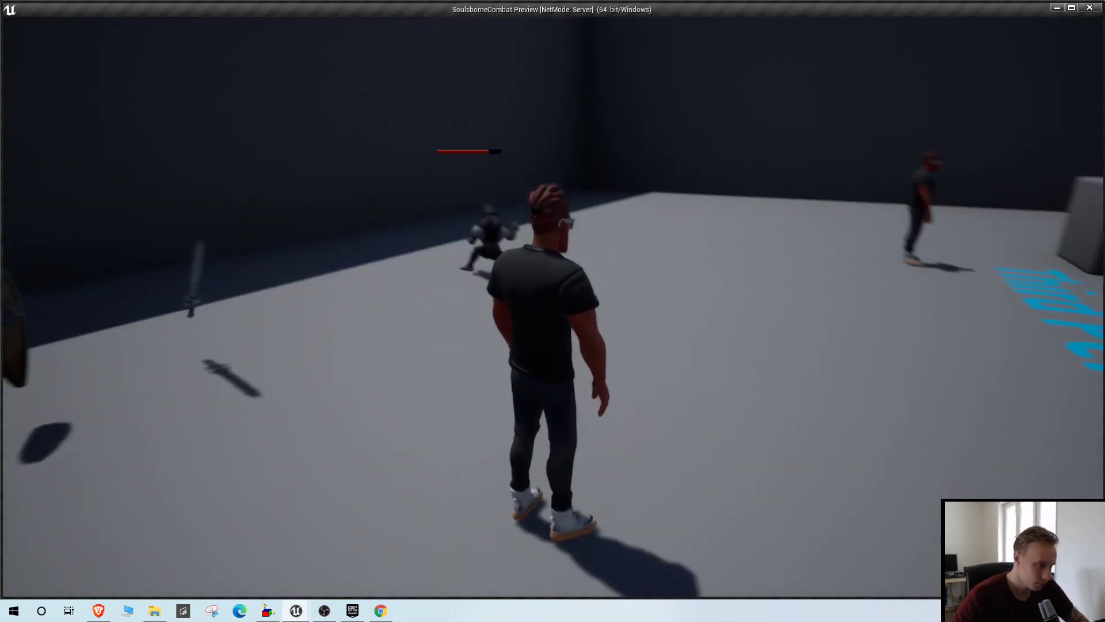
key(w)
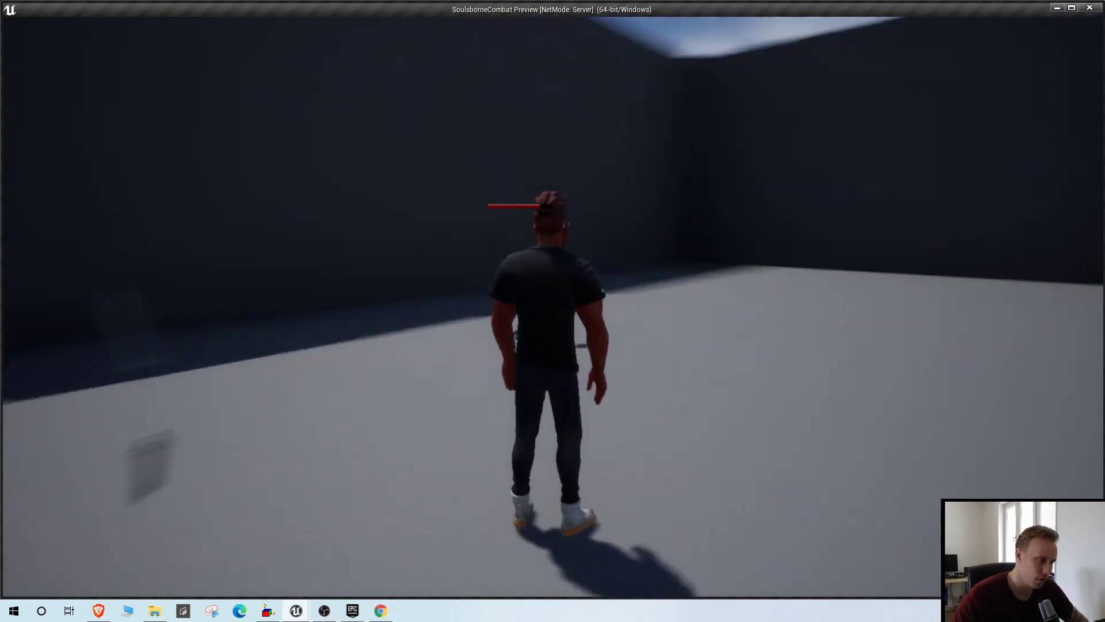
key(w)
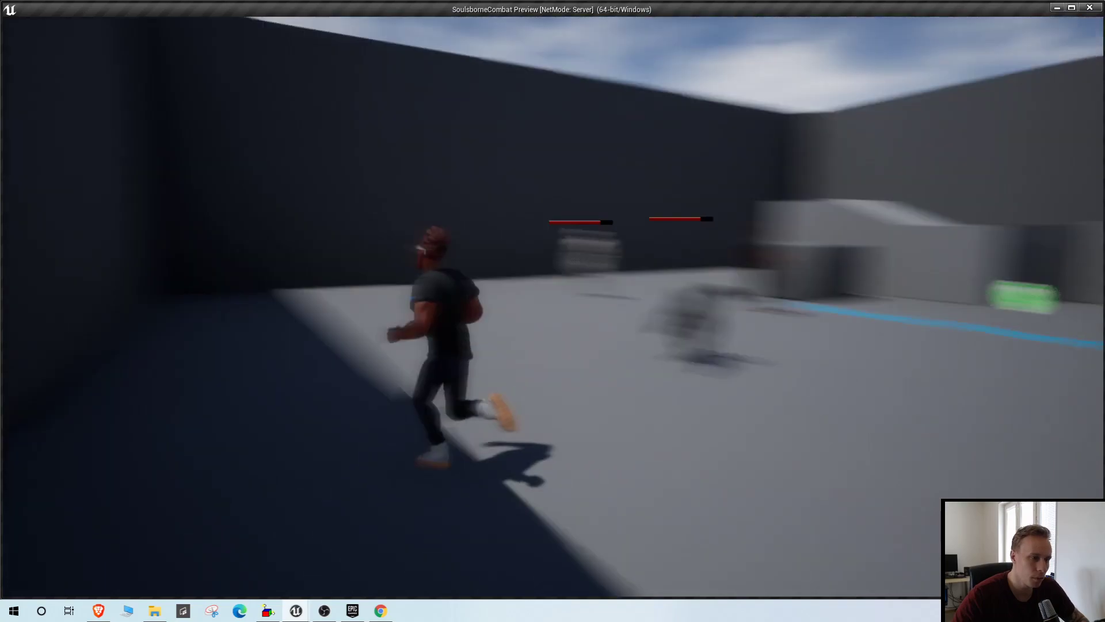
key(w)
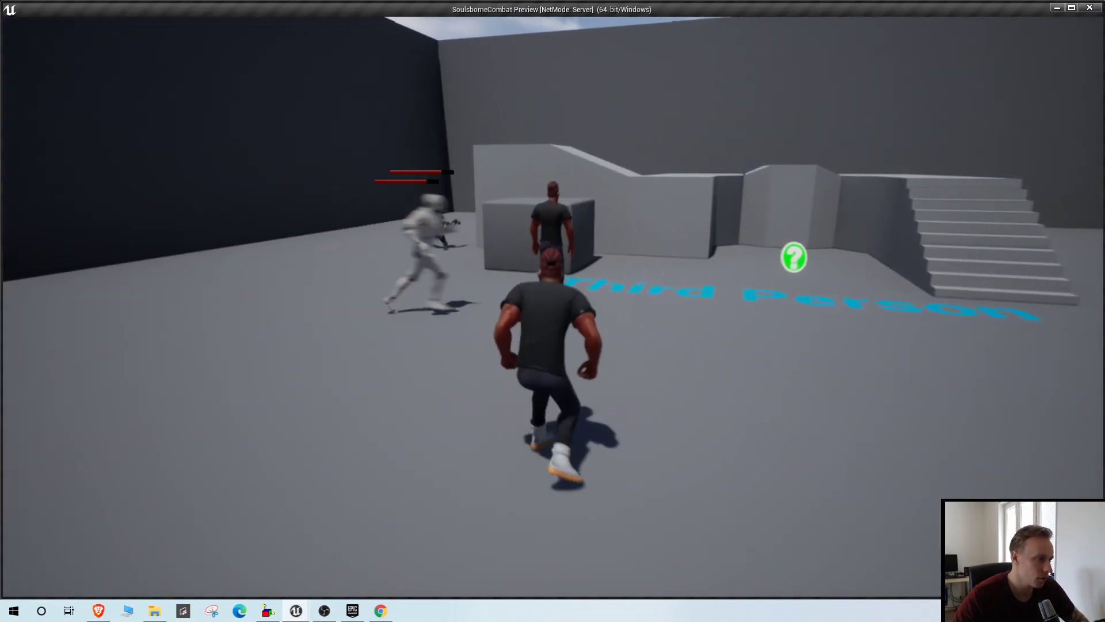
key(w)
key(s)
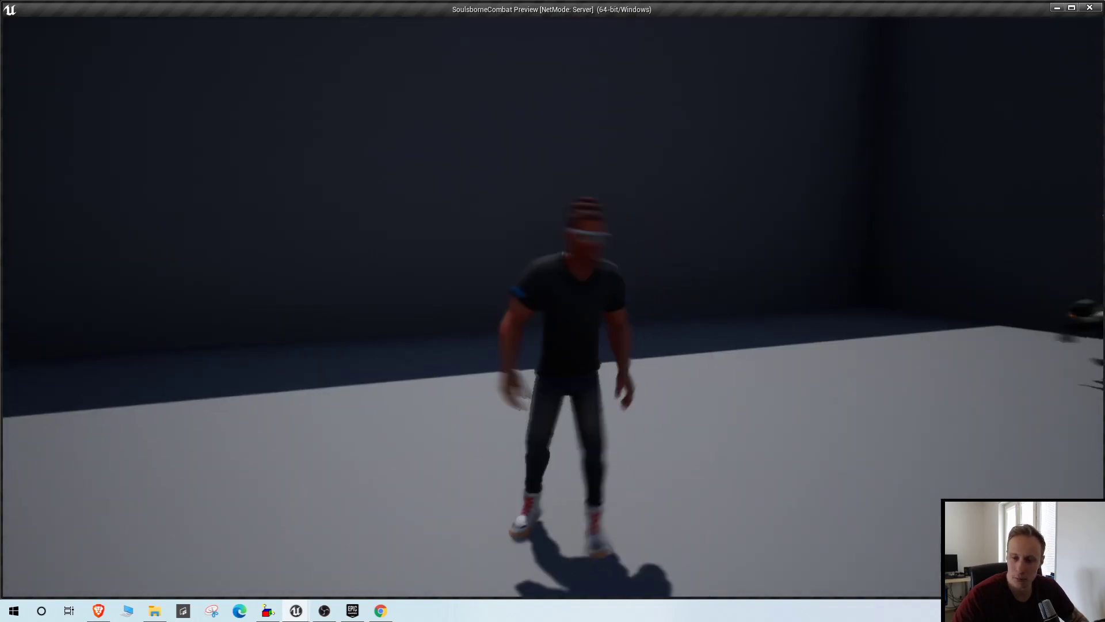
key(a)
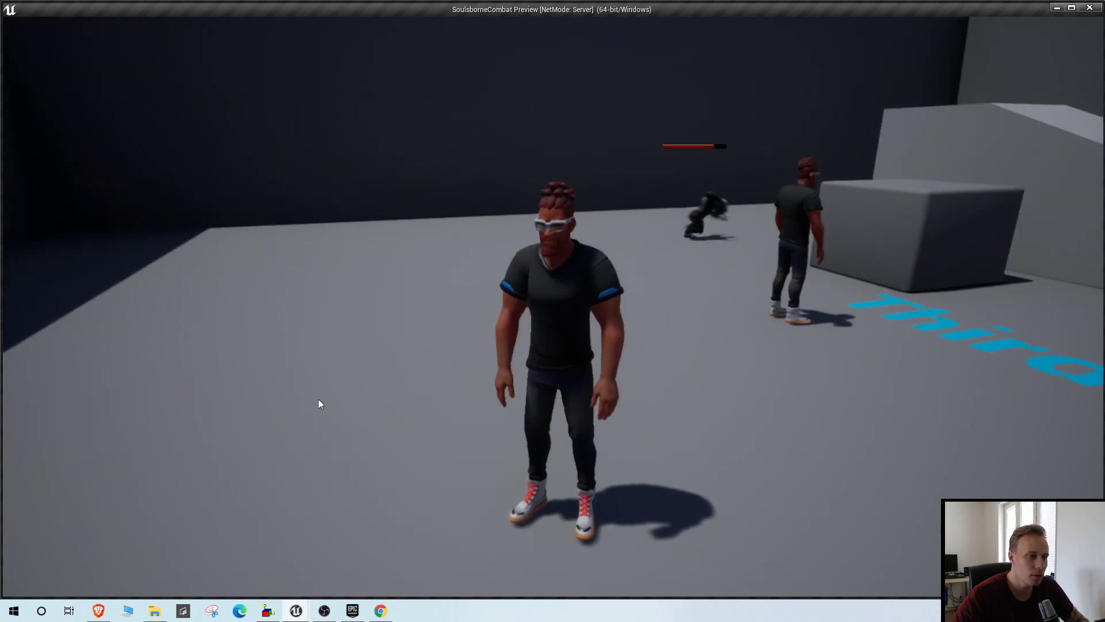
key(Escape)
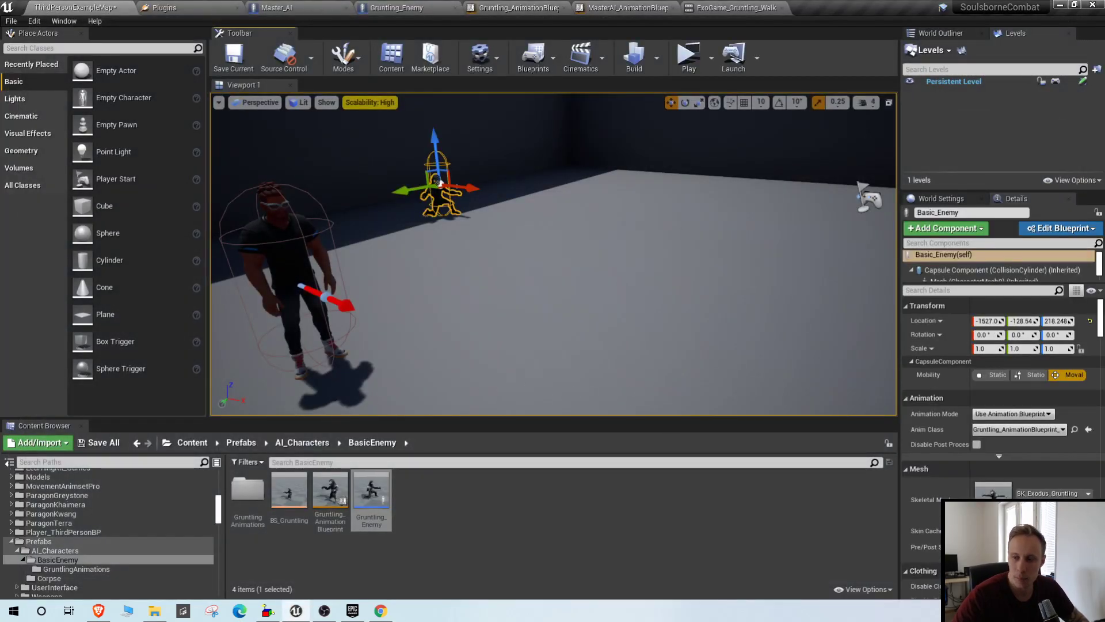